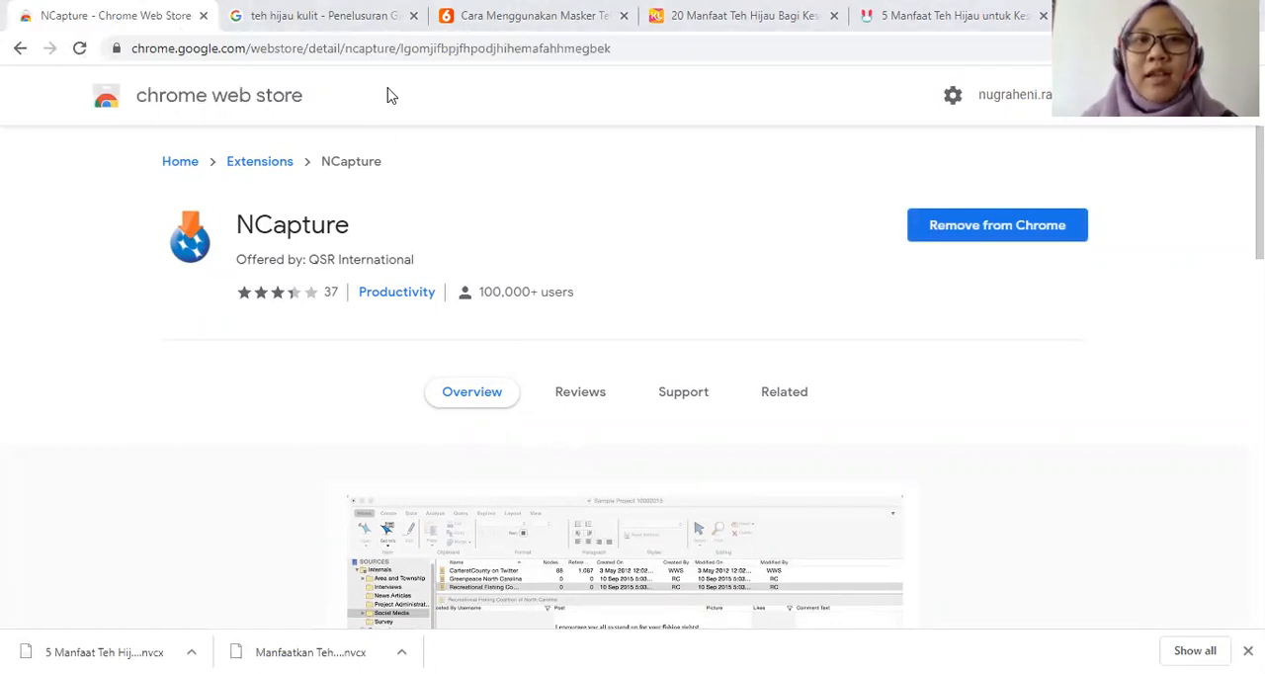
Run a Google search for "teh hijau kulit" in the tab holding the existing search results.
{"action": "left_click", "coordinate": [327, 16]}
{"action": "scroll", "coordinate": [943, 328], "scroll_direction": "up", "scroll_amount": 10}
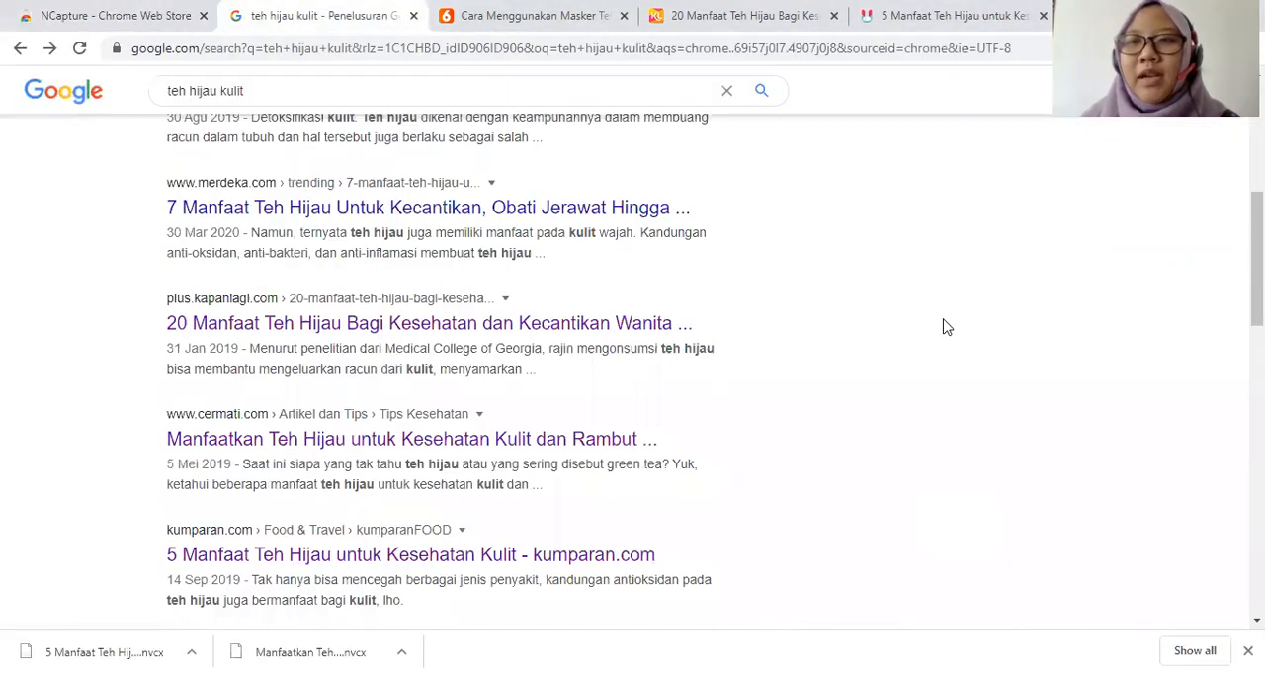
{"action": "left_click", "coordinate": [378, 107]}
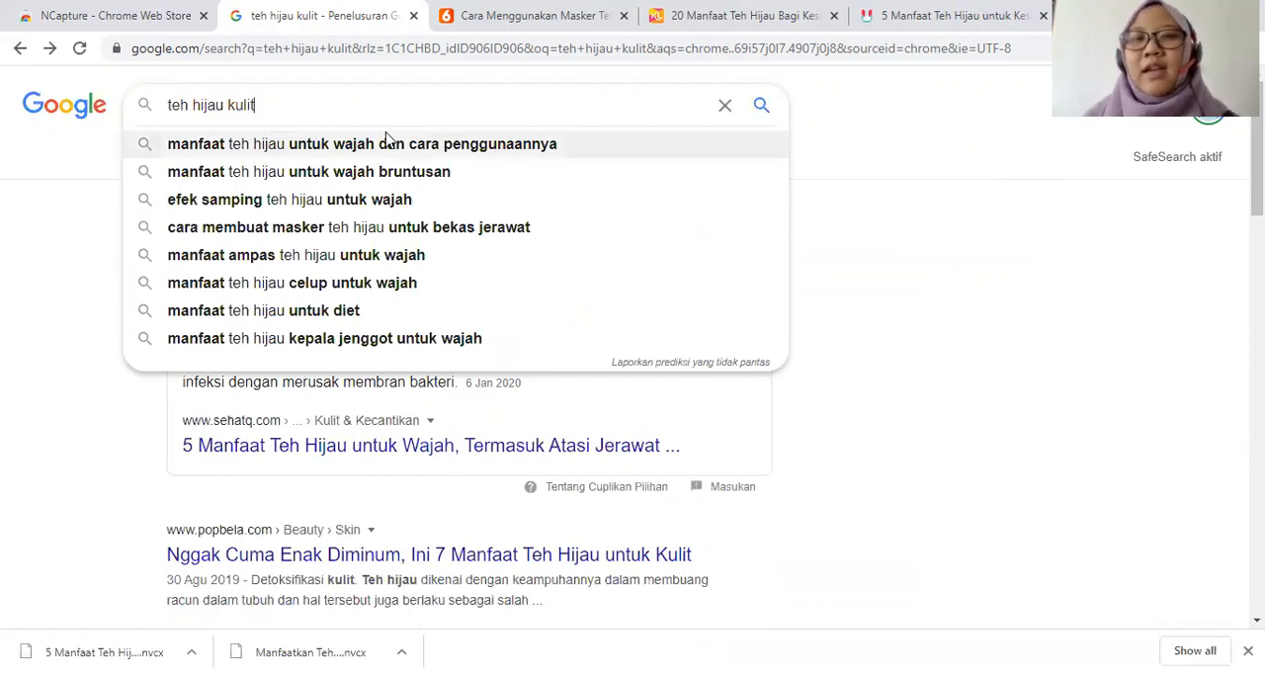
{"action": "key", "text": "Return"}
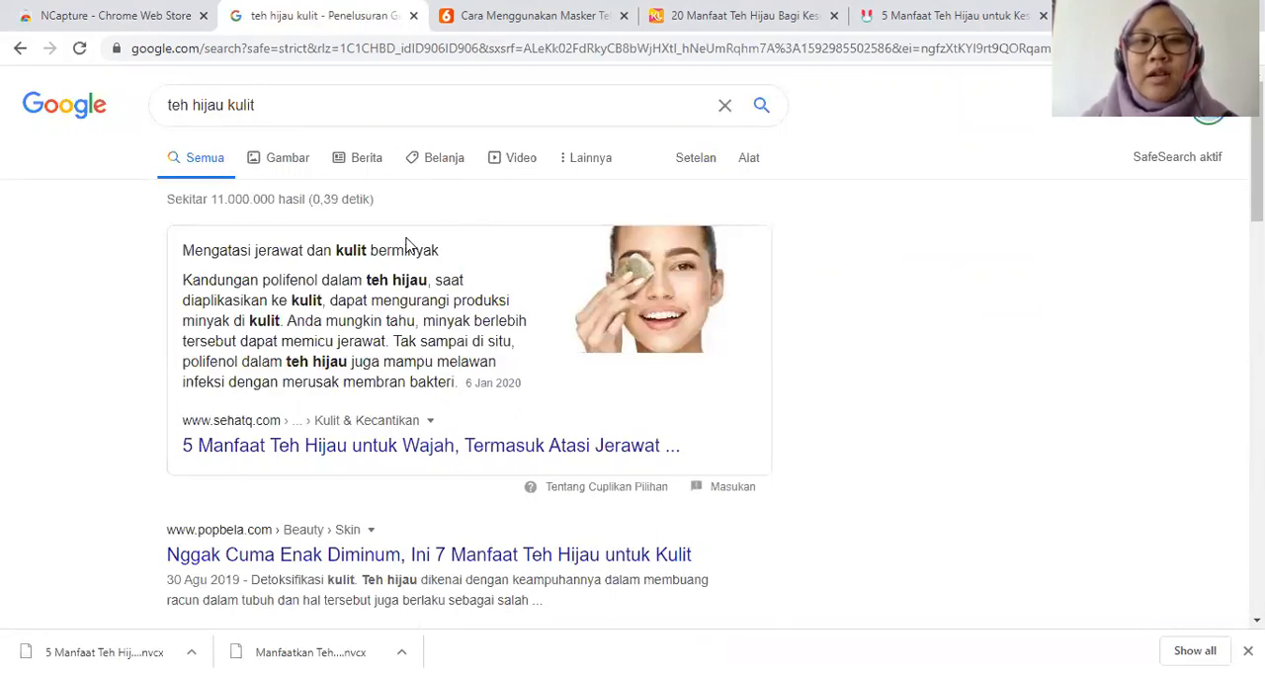
Open the Popbela article "Nggak Cuma Enak Diminum, Ini 7 Manfaat Teh Hijau untuk Kulit" from the search results.
{"action": "scroll", "coordinate": [737, 309], "scroll_direction": "down", "scroll_amount": 4}
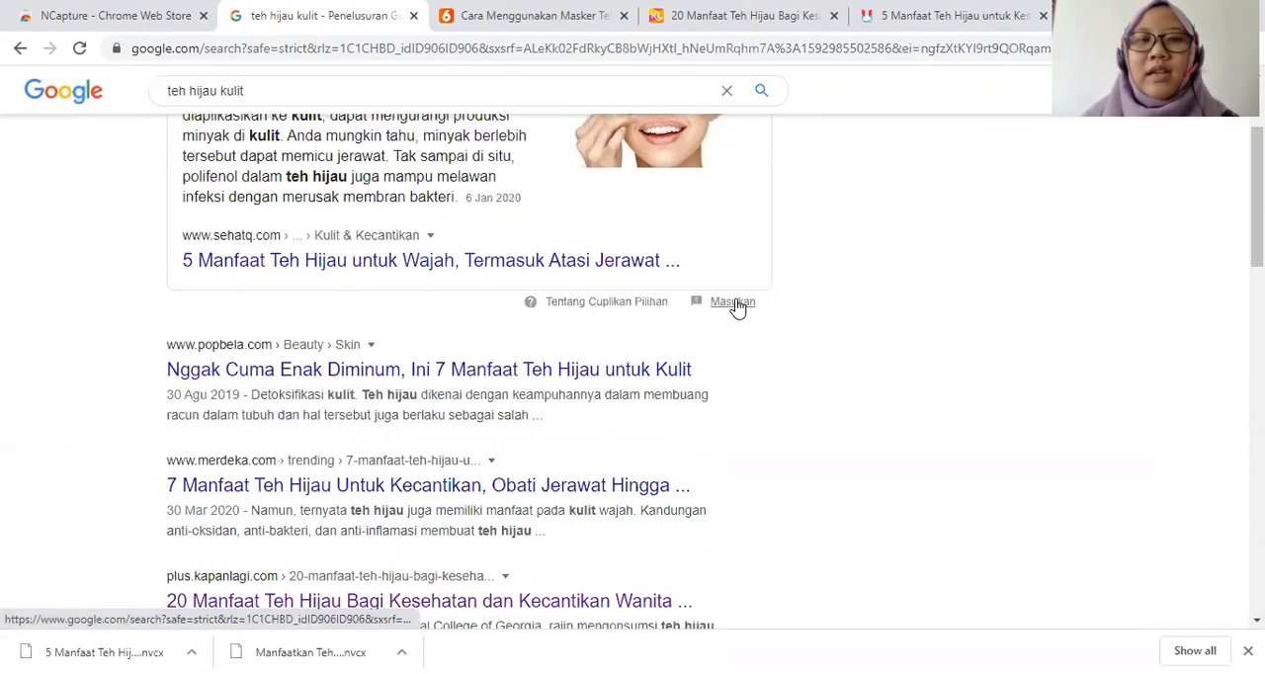
{"action": "scroll", "coordinate": [550, 309], "scroll_direction": "down", "scroll_amount": 1}
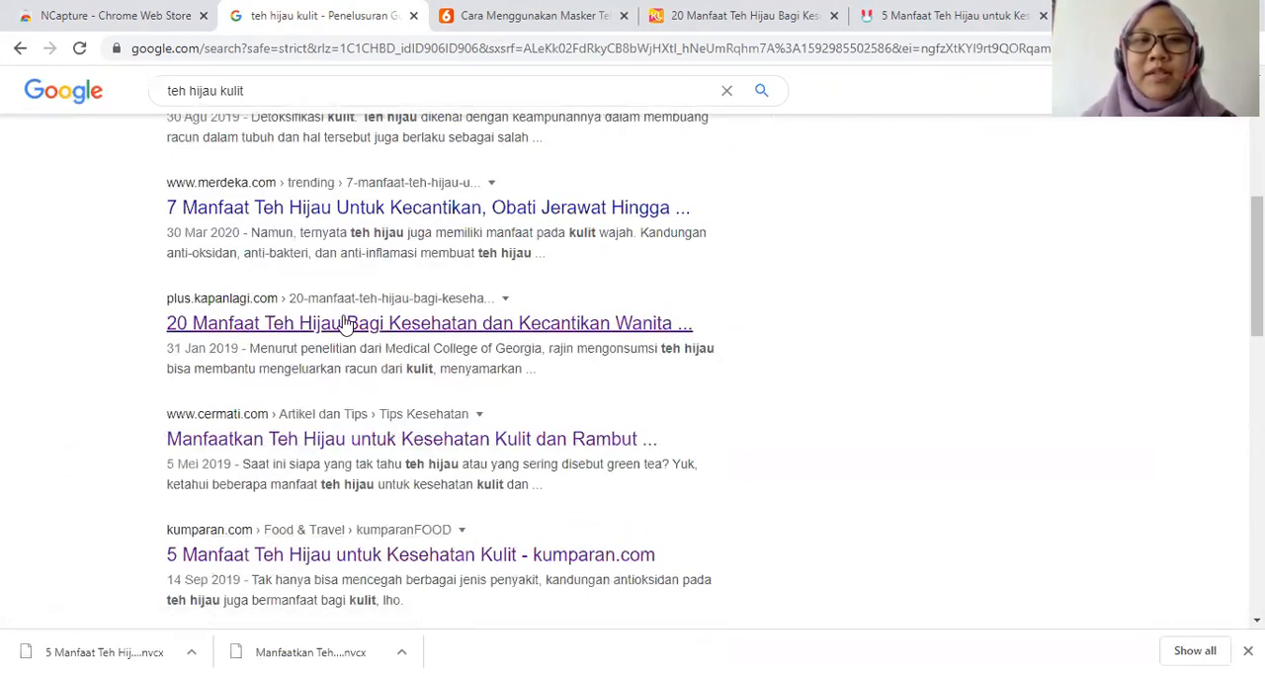
{"action": "scroll", "coordinate": [231, 421], "scroll_direction": "up", "scroll_amount": 2}
{"action": "left_click", "coordinate": [286, 280]}
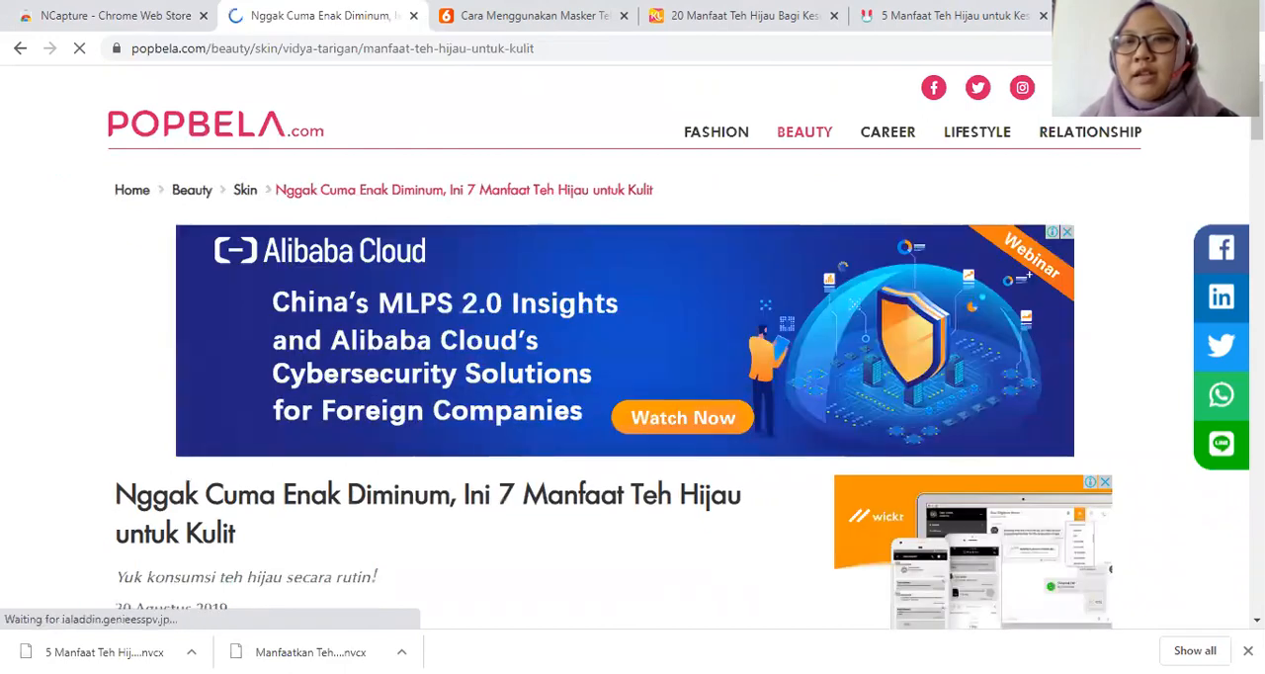
Start an NCapture of the Popbela article as Article as PDF and look through the cleaned-up preview.
{"action": "left_click", "coordinate": [1154, 48]}
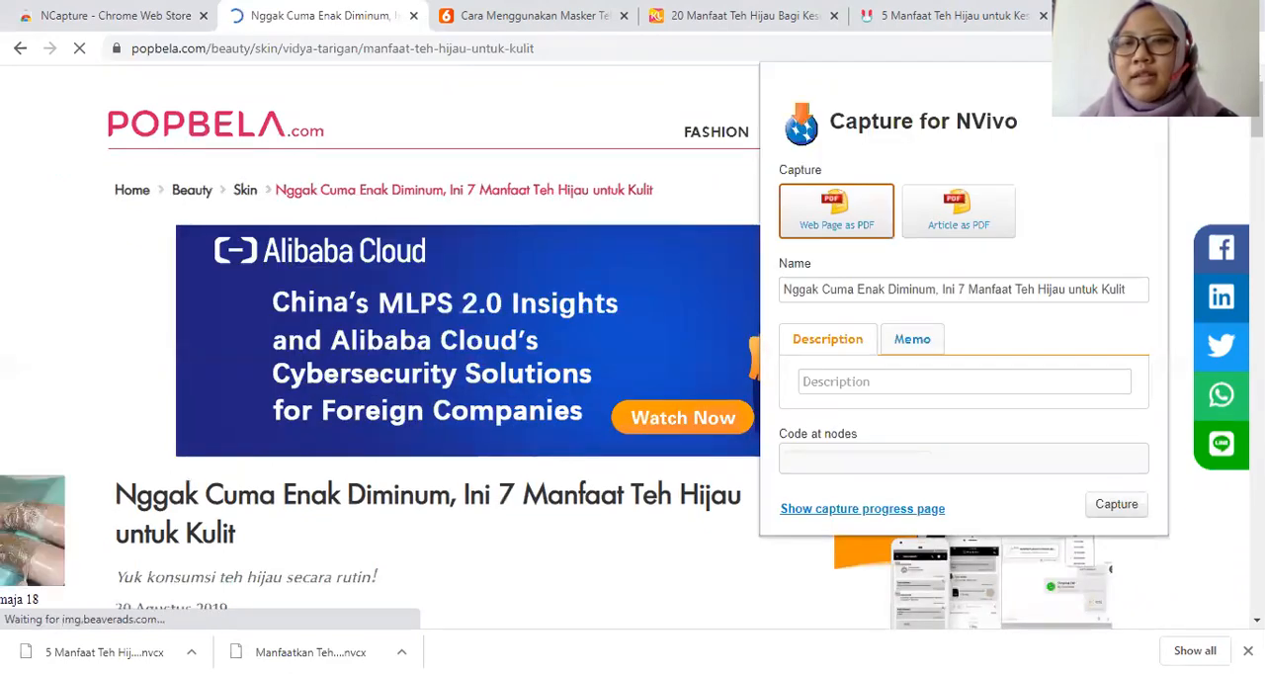
{"action": "left_click", "coordinate": [952, 226]}
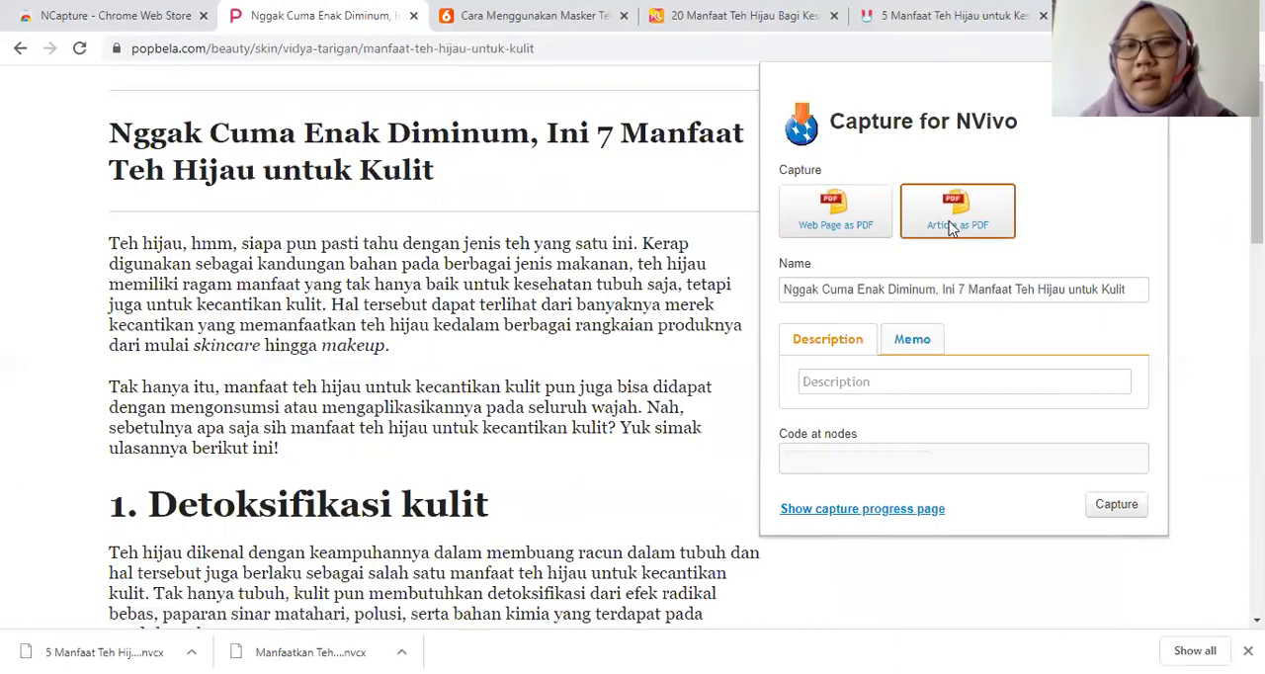
{"action": "scroll", "coordinate": [666, 251], "scroll_direction": "down", "scroll_amount": 15}
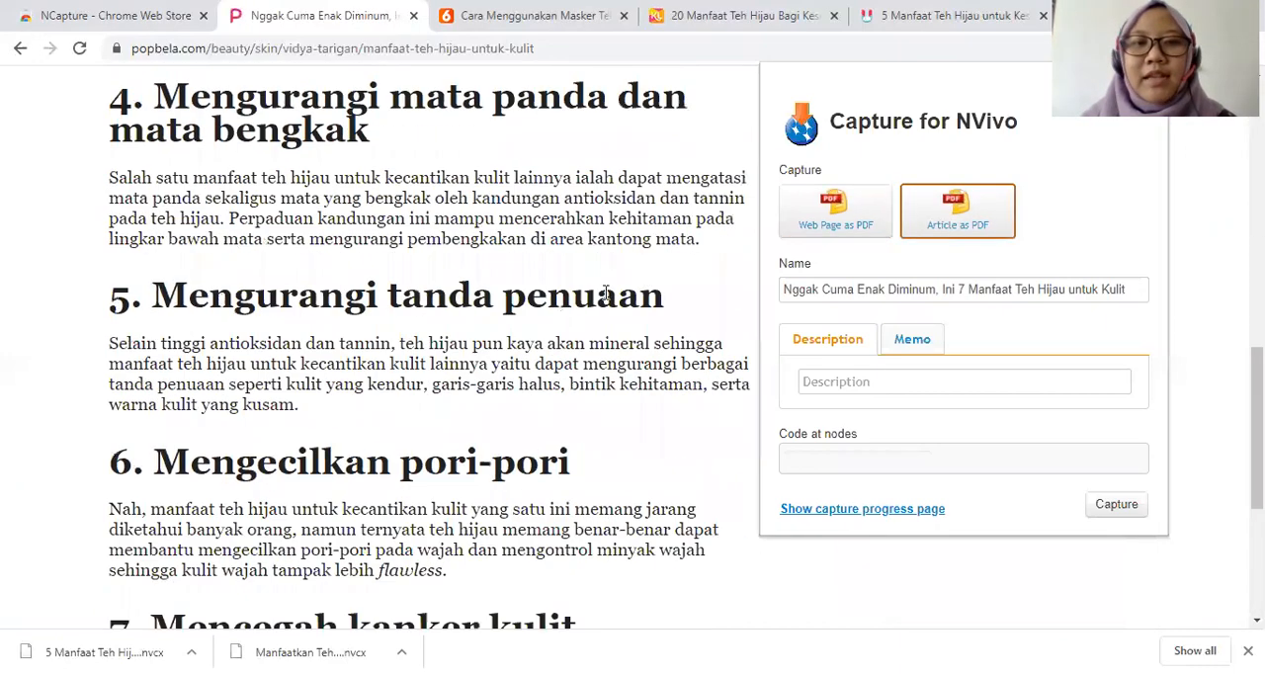
{"action": "scroll", "coordinate": [587, 299], "scroll_direction": "up", "scroll_amount": 15}
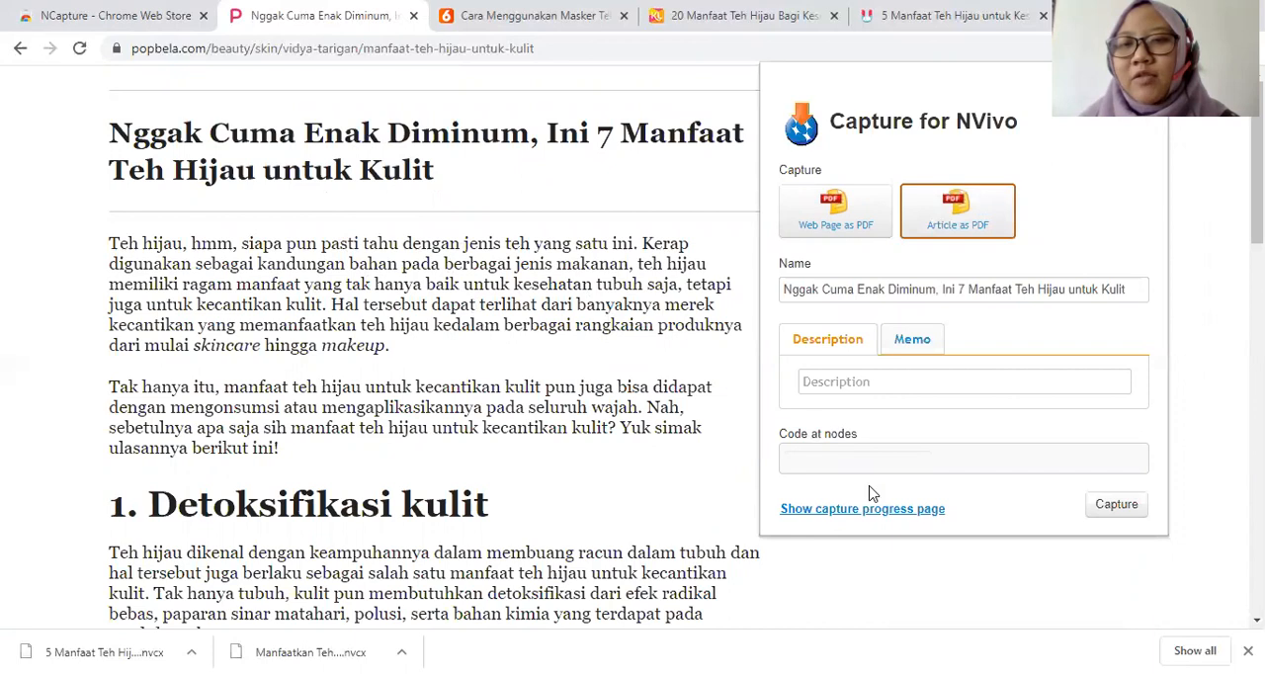
Code the capture at the node "manfaat teh hijau" and capture the article.
{"action": "left_click", "coordinate": [854, 460]}
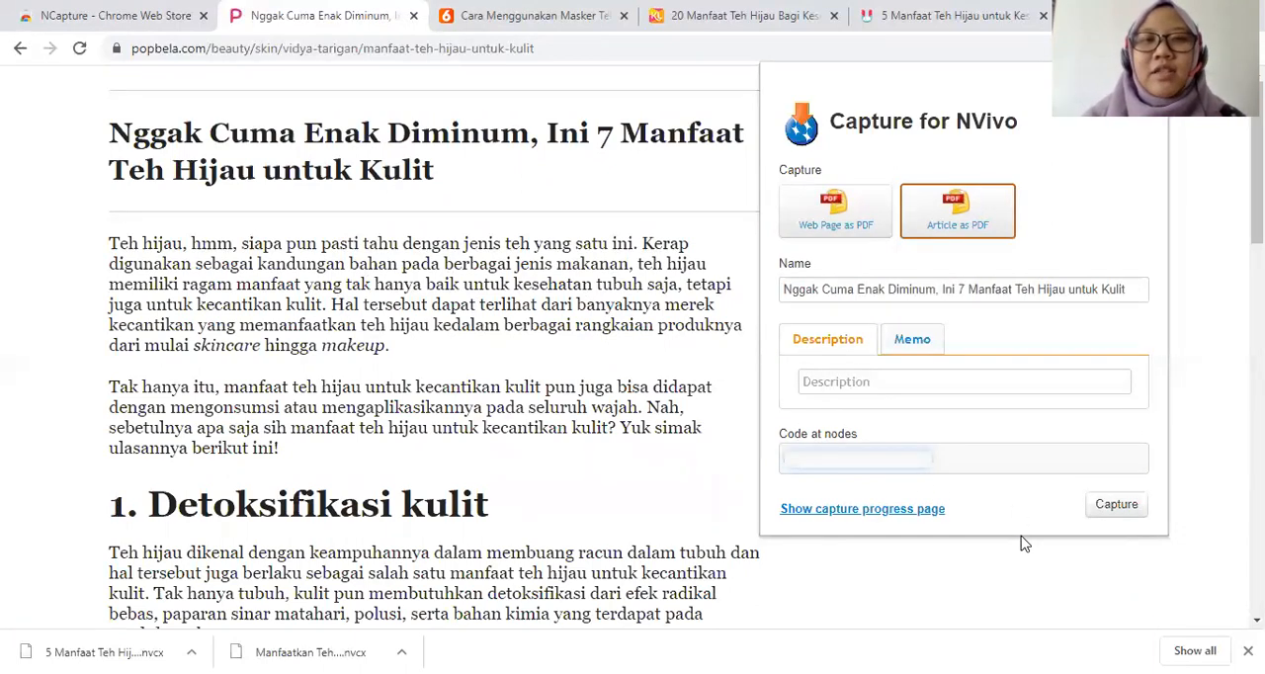
{"action": "type", "text": "mang"}
{"action": "type", "text": "aat te"}
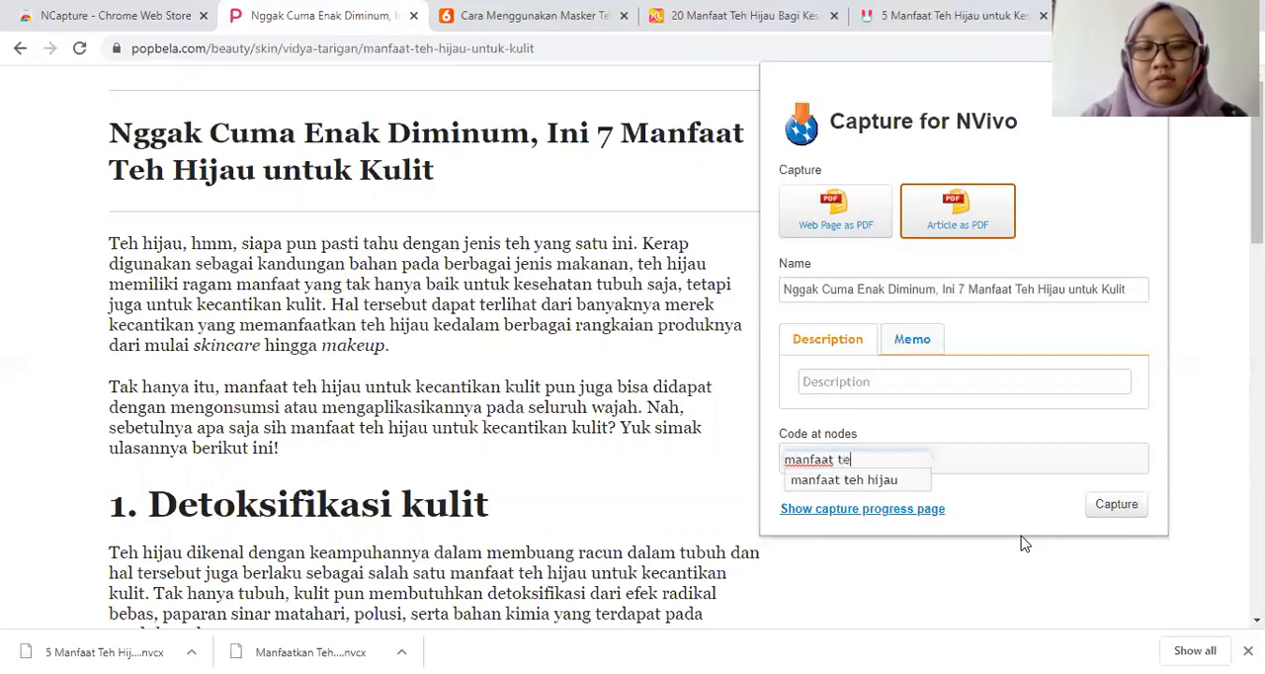
{"action": "type", "text": "h hijau"}
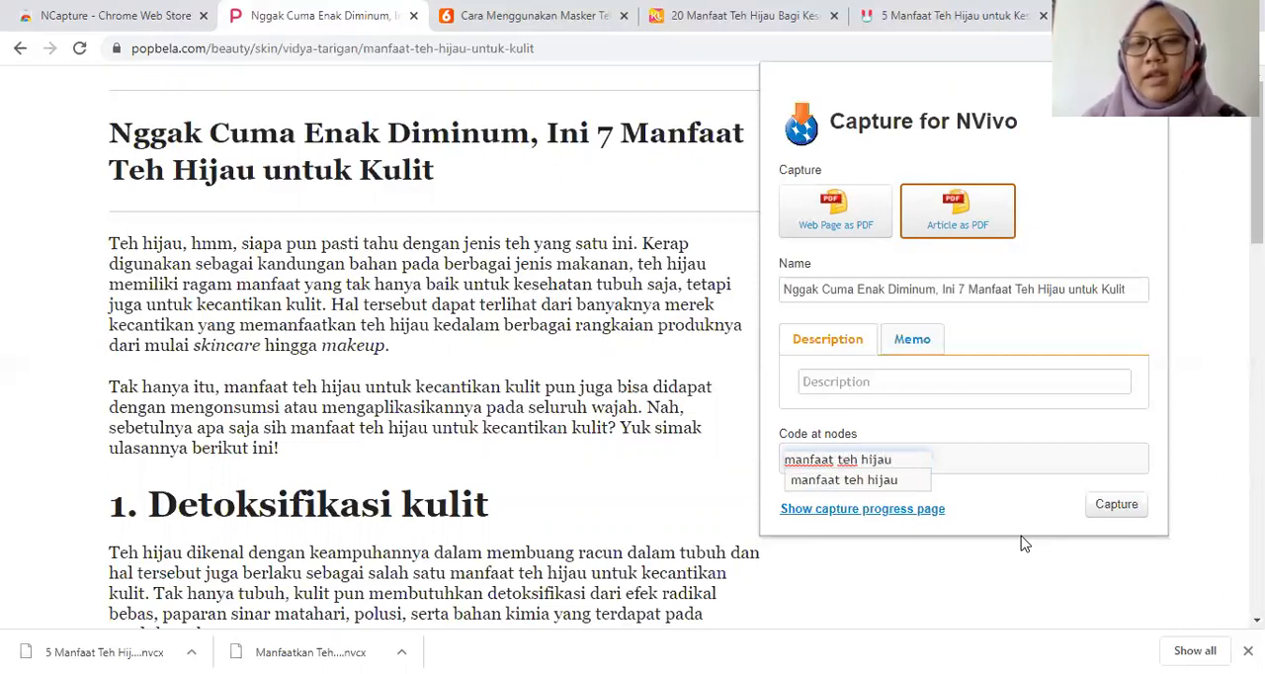
{"action": "scroll", "coordinate": [668, 352], "scroll_direction": "down", "scroll_amount": 2}
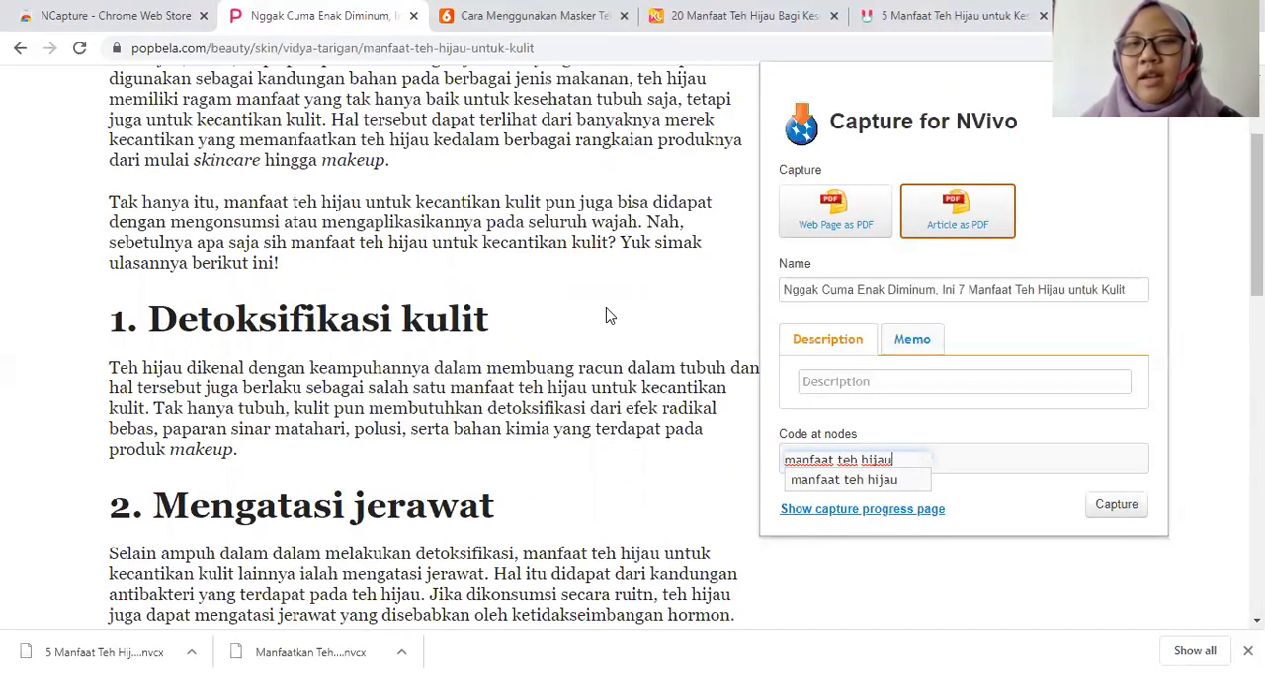
{"action": "scroll", "coordinate": [581, 284], "scroll_direction": "down", "scroll_amount": 3}
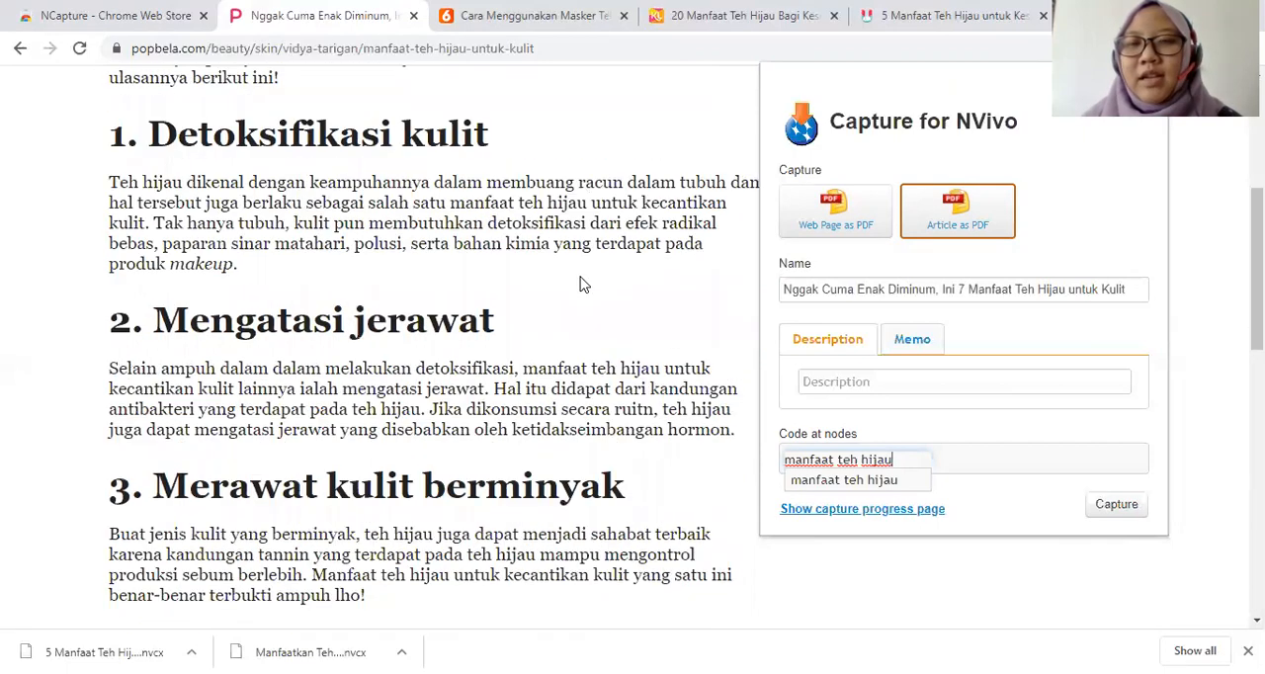
{"action": "scroll", "coordinate": [581, 285], "scroll_direction": "down", "scroll_amount": 4}
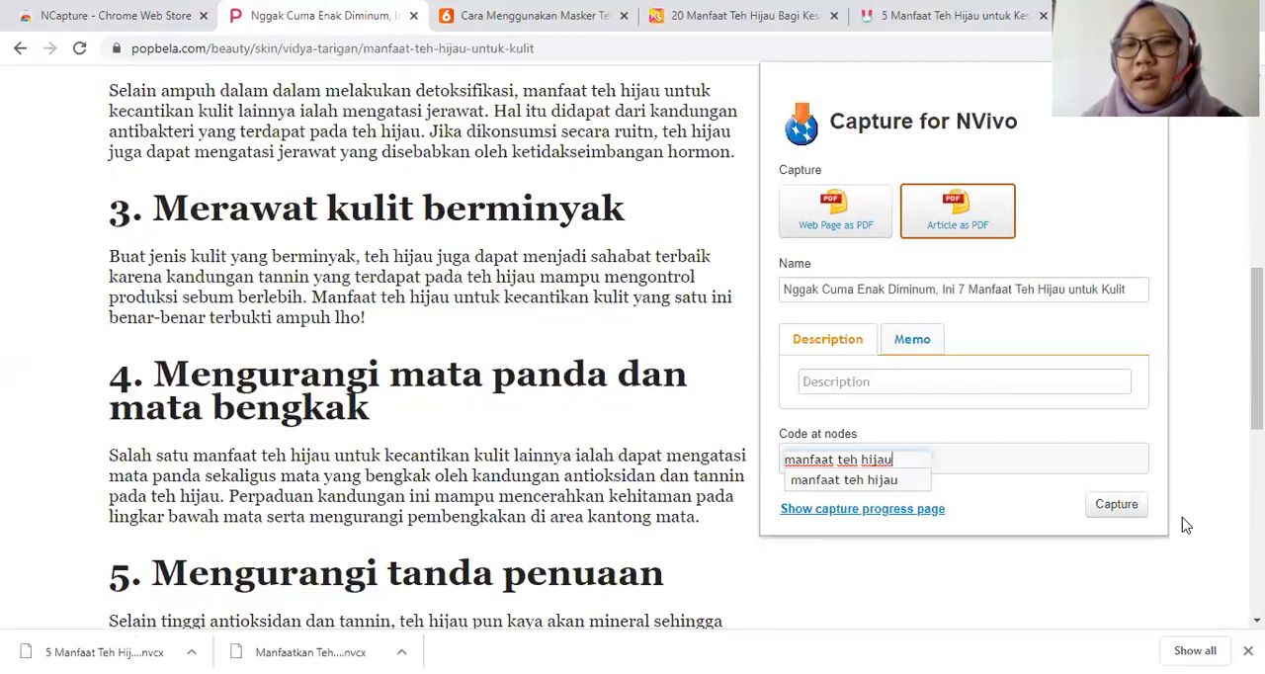
{"action": "left_click", "coordinate": [1113, 505]}
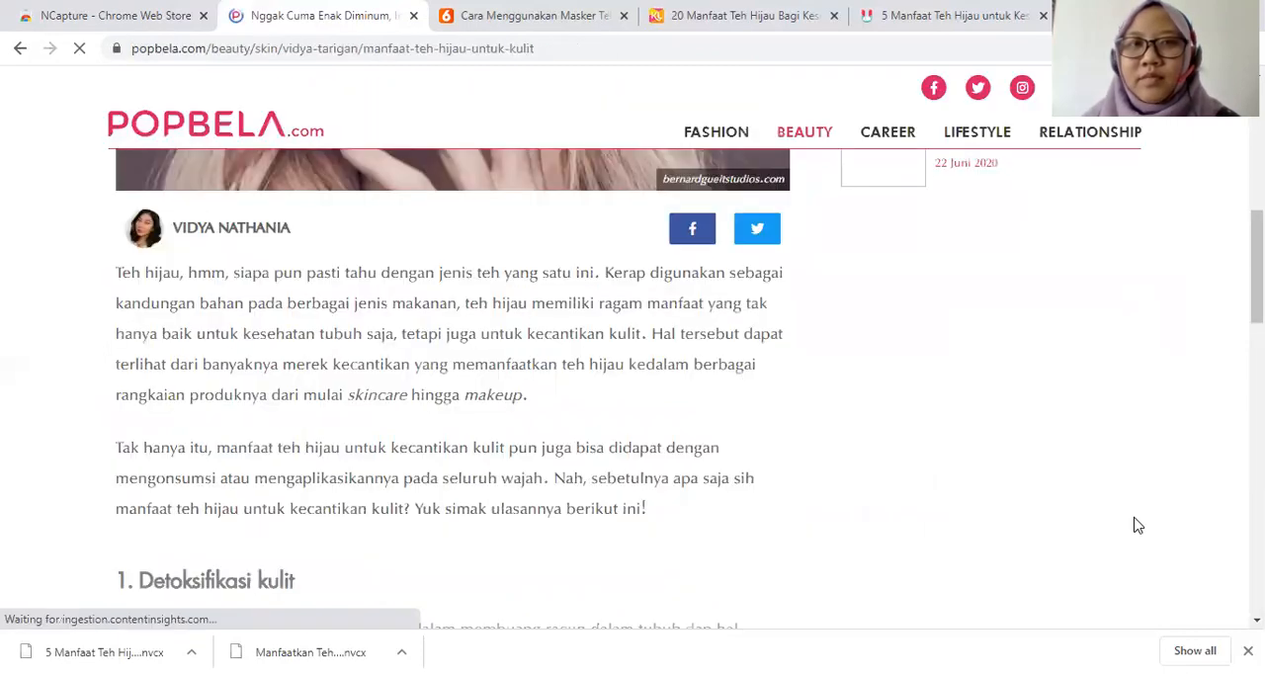
Look over the captured Popbela page and the other open green tea articles from Liputan6, KapanLagi and the "5 Manfaat Teh Hijau" page.
{"action": "scroll", "coordinate": [1074, 318], "scroll_direction": "up", "scroll_amount": 3}
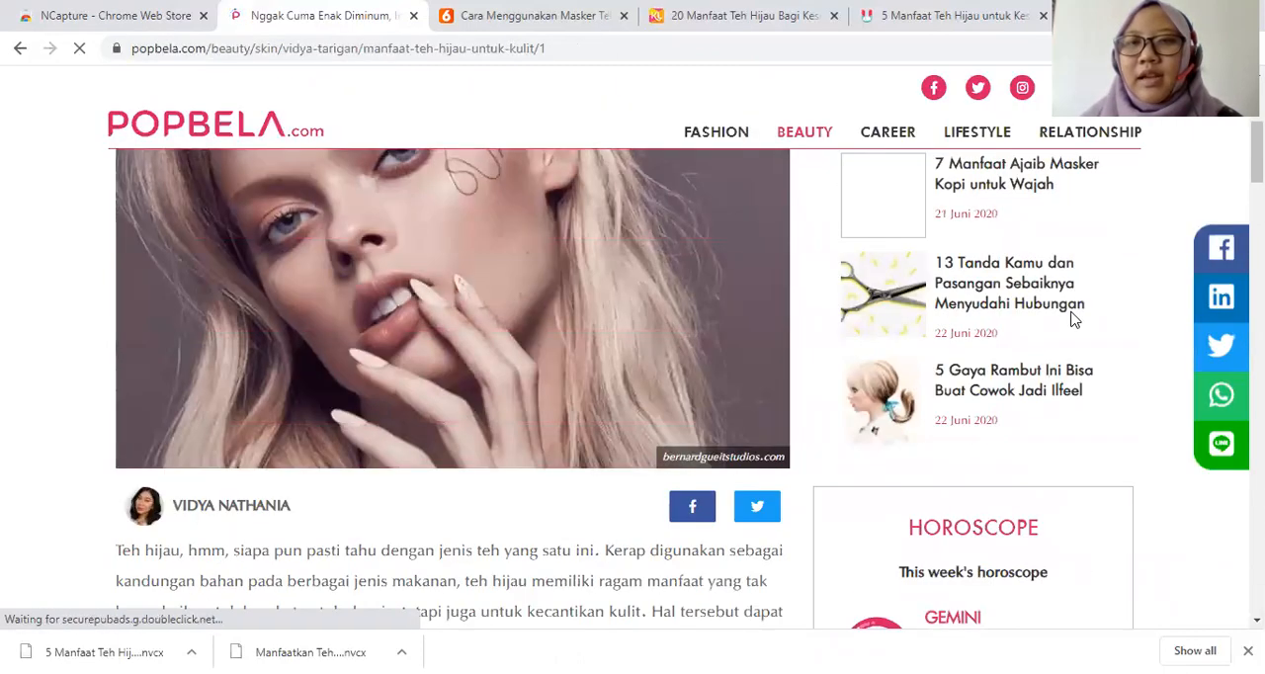
{"action": "scroll", "coordinate": [1075, 318], "scroll_direction": "up", "scroll_amount": 3}
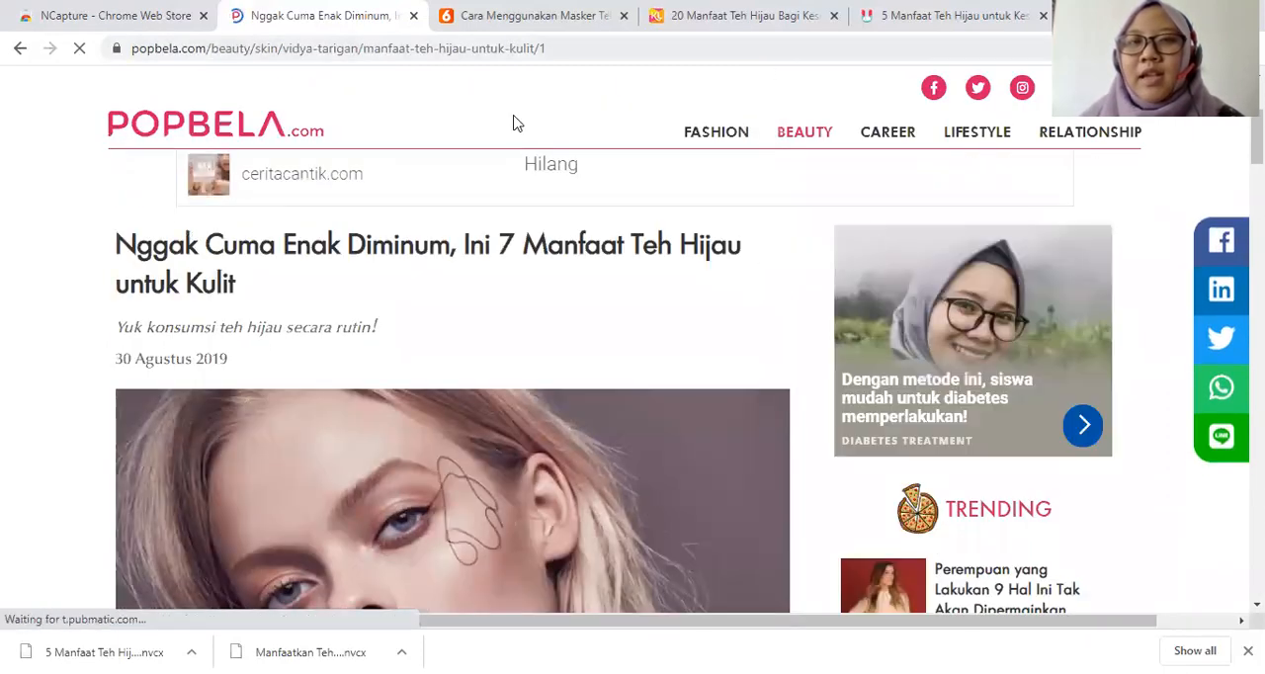
{"action": "left_click", "coordinate": [515, 28]}
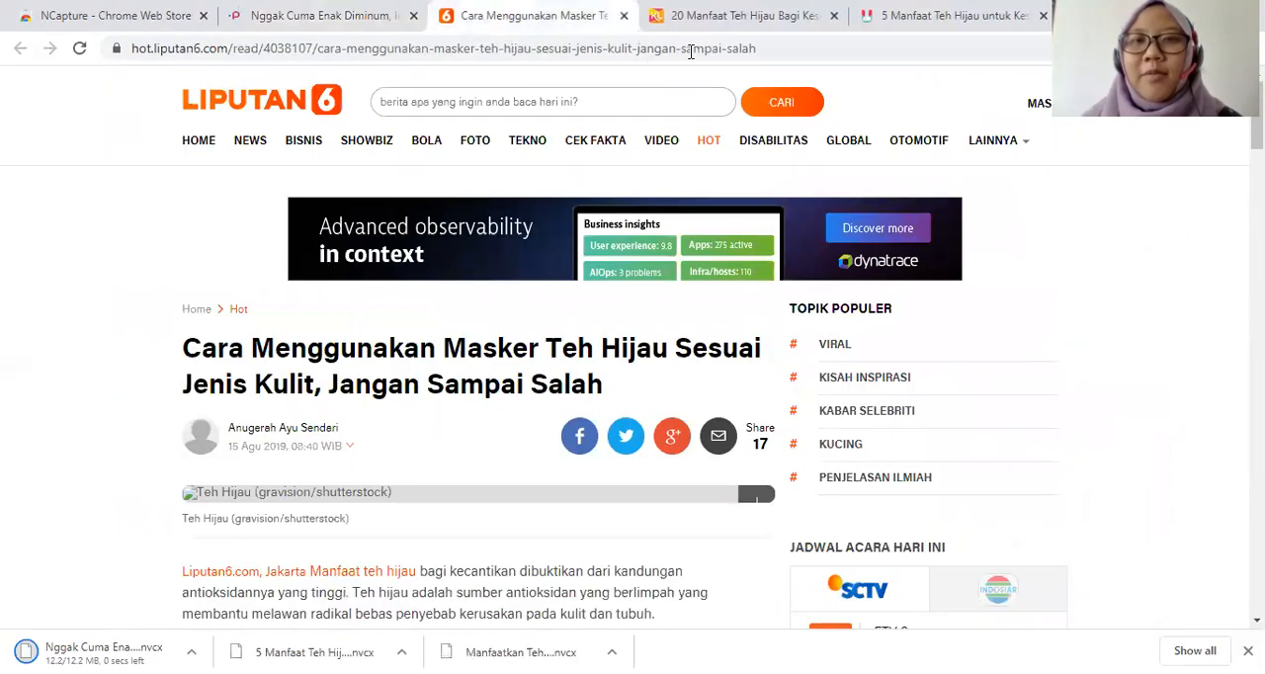
{"action": "left_click", "coordinate": [810, 28]}
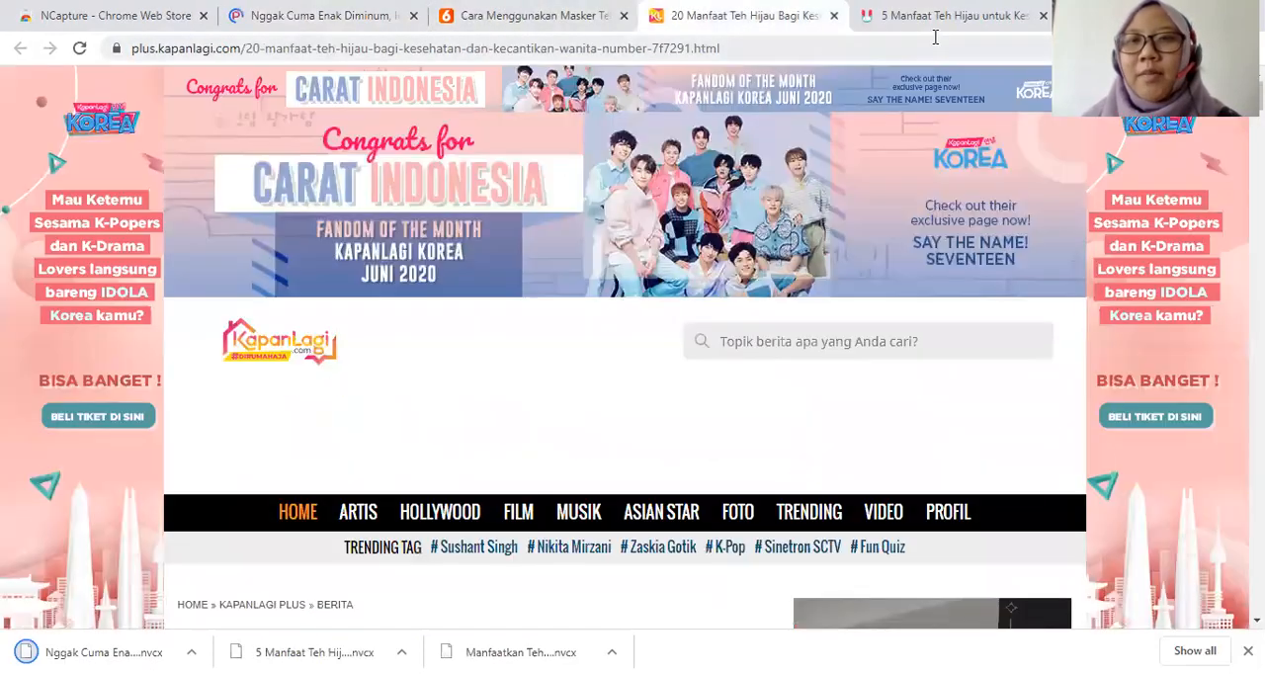
{"action": "left_click", "coordinate": [937, 22]}
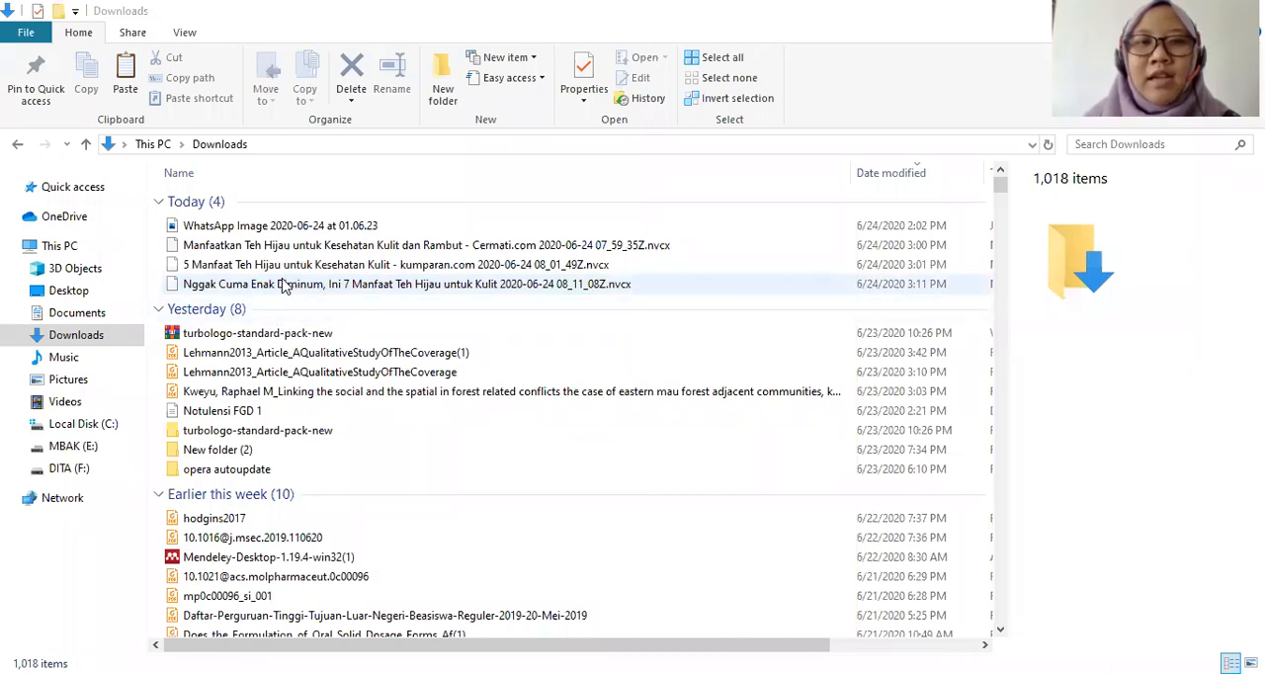
In File Explorer, select the three .nvcx capture files in Downloads and create a folder named "teh hijau" there.
{"action": "left_click", "coordinate": [622, 285]}
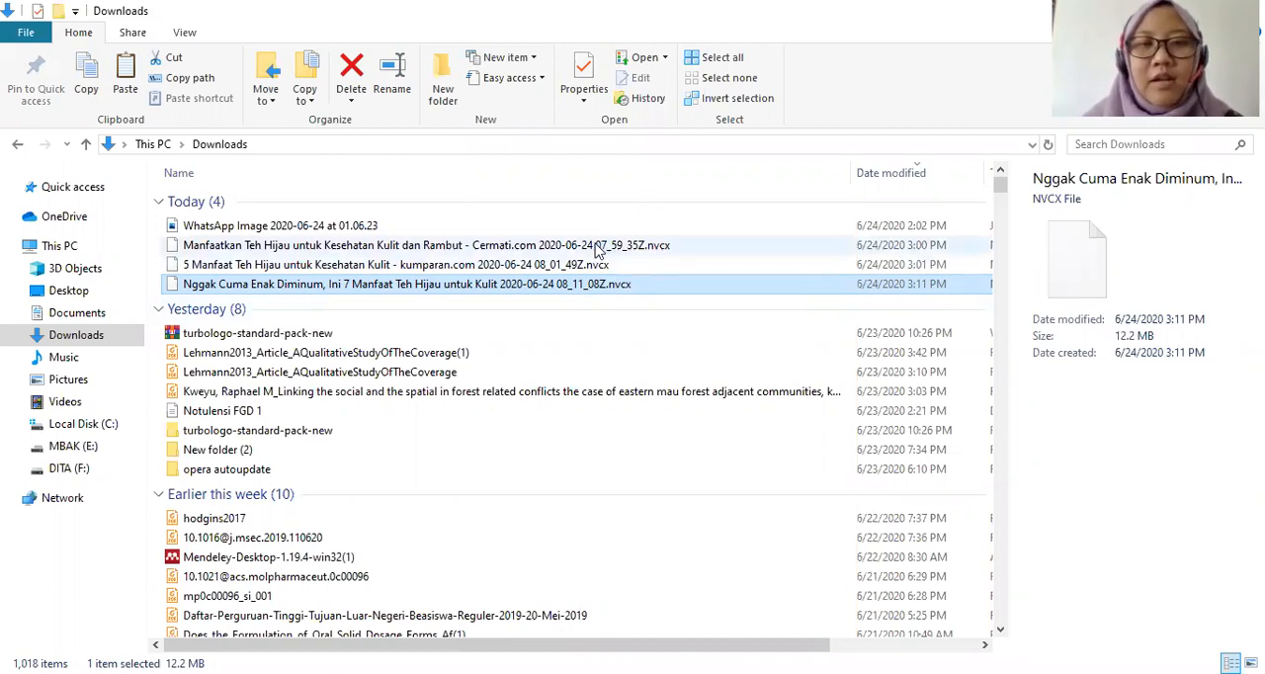
{"action": "left_click", "coordinate": [652, 265], "text": "ctrl"}
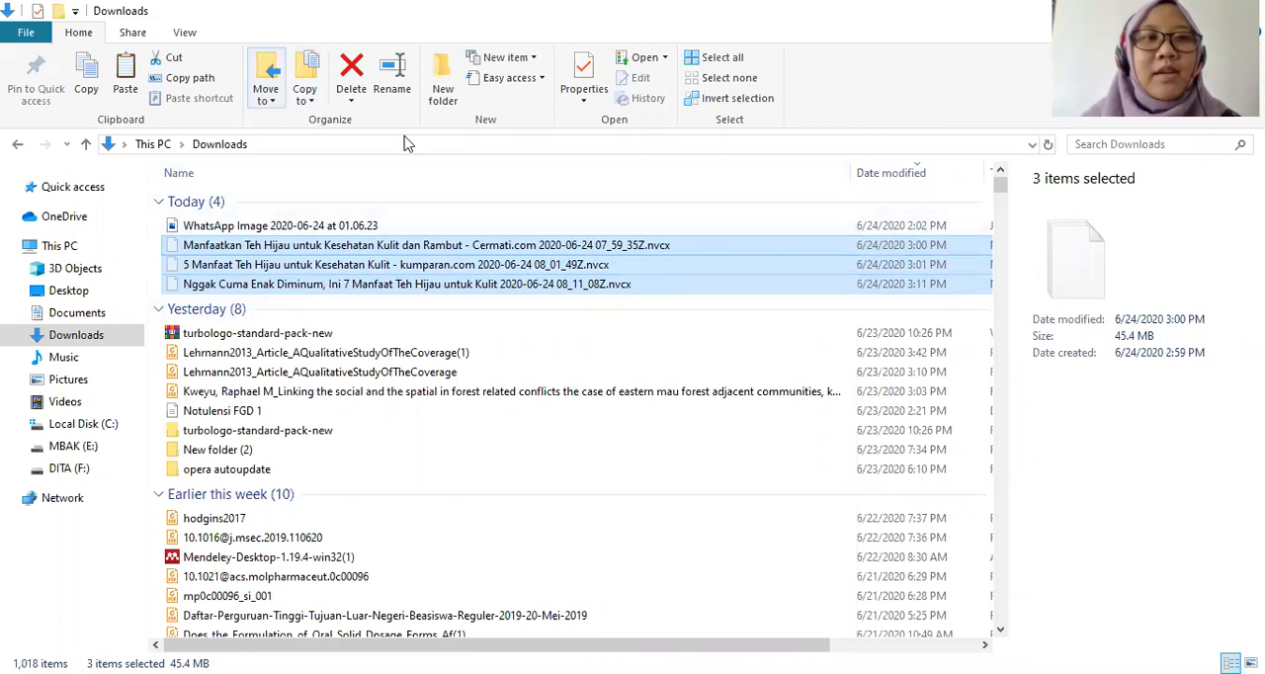
{"action": "left_click", "coordinate": [443, 79]}
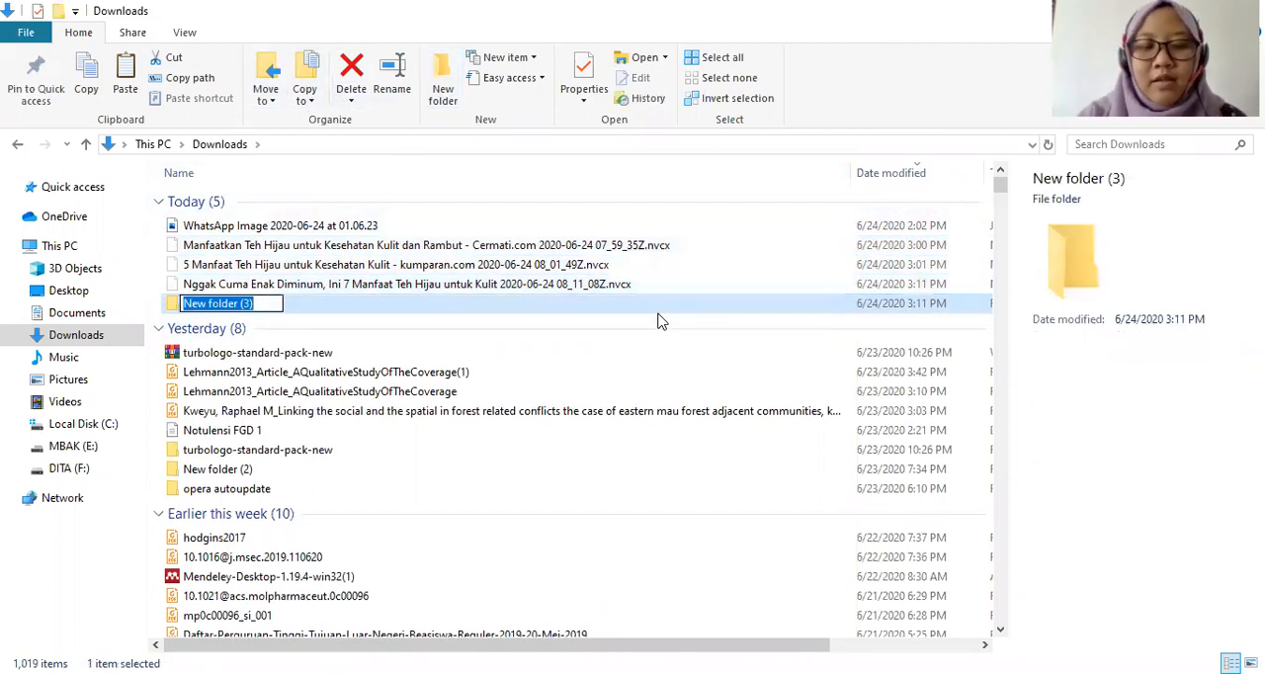
{"action": "type", "text": "teh hi"}
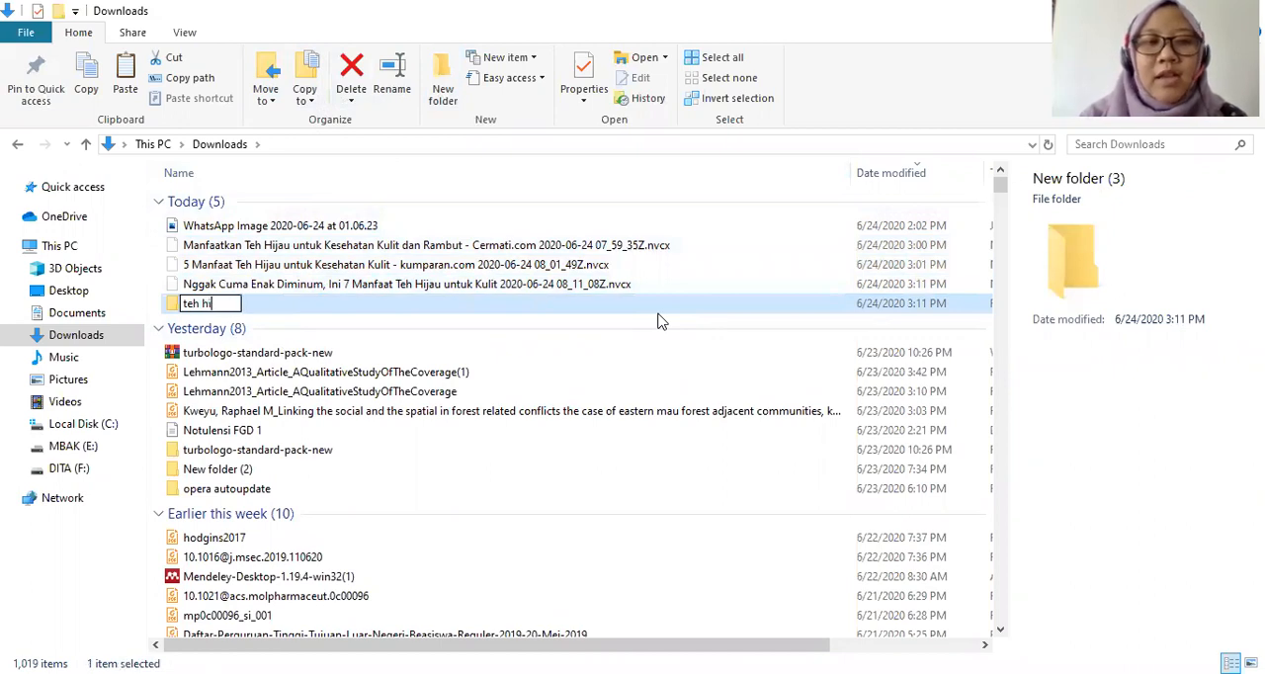
{"action": "type", "text": "jau"}
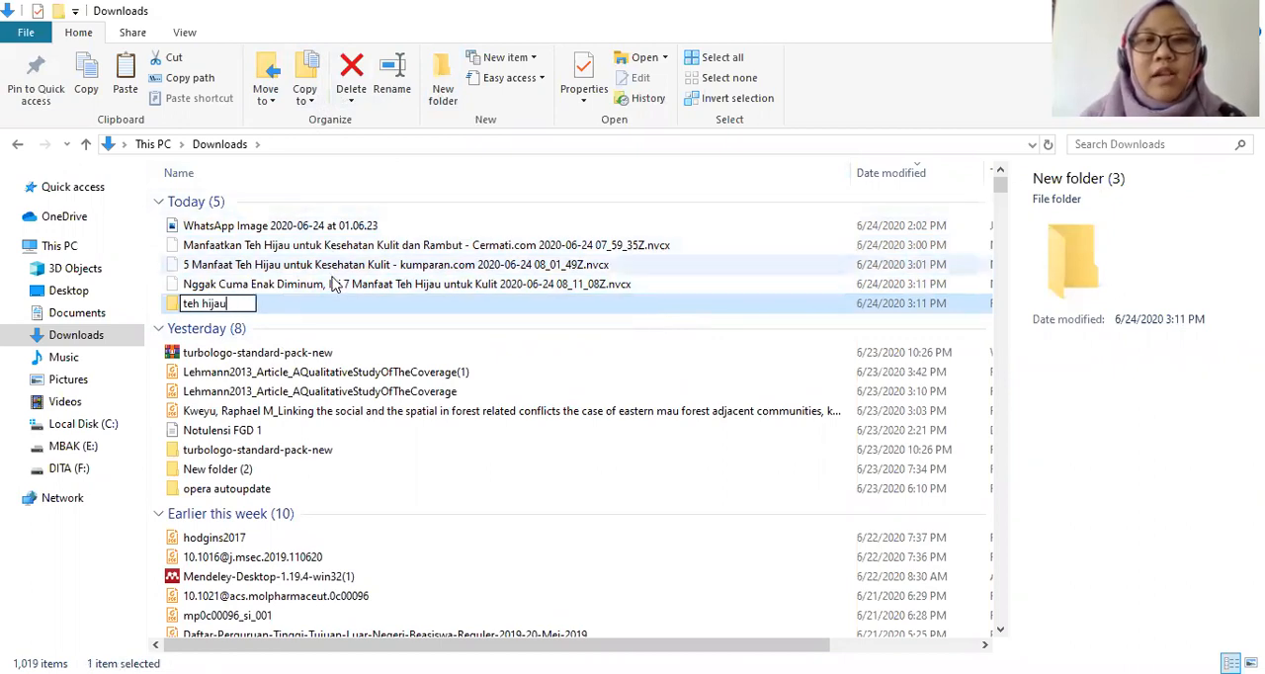
Paste the three .nvcx capture files into the "teh hijau" folder.
{"action": "left_click", "coordinate": [272, 284]}
{"action": "double_click", "coordinate": [297, 303]}
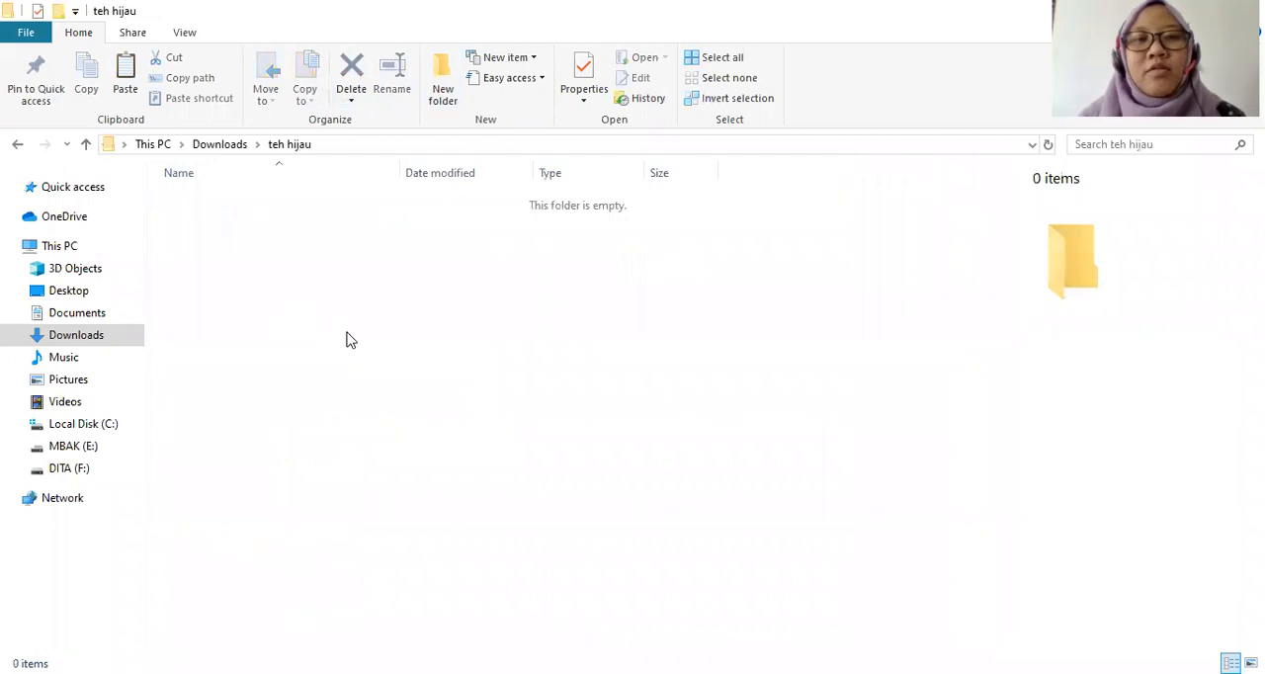
{"action": "key", "text": "ctrl+v"}
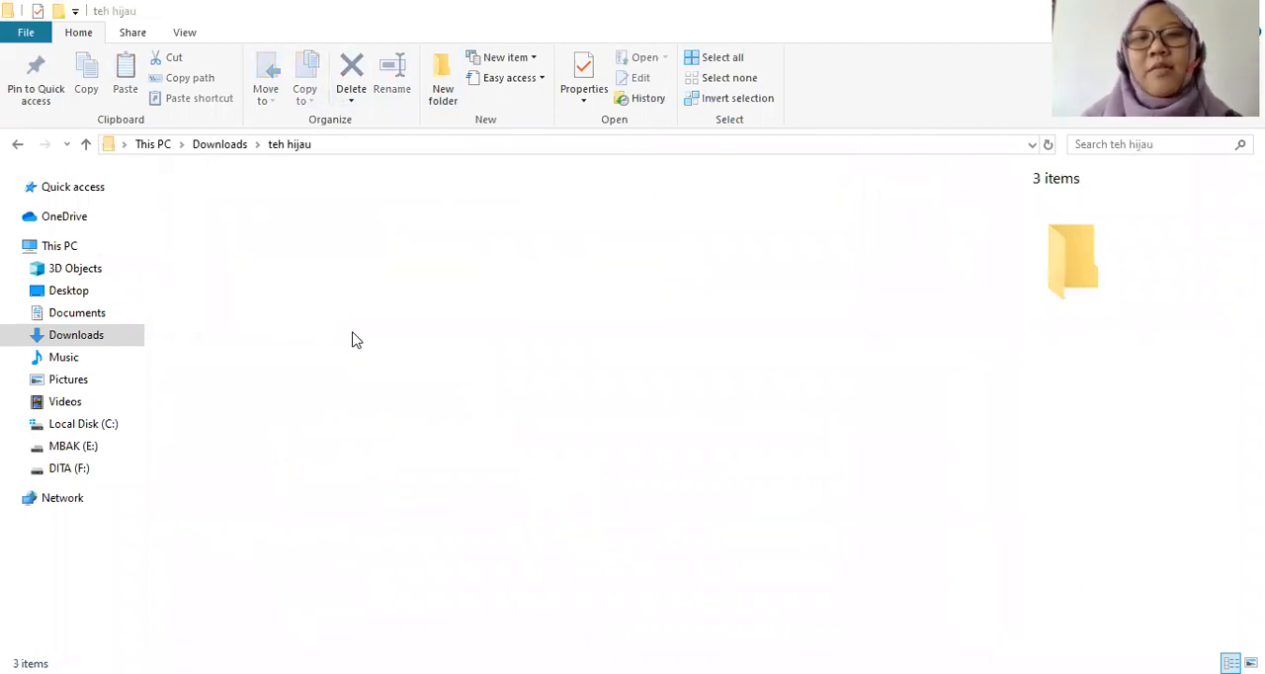
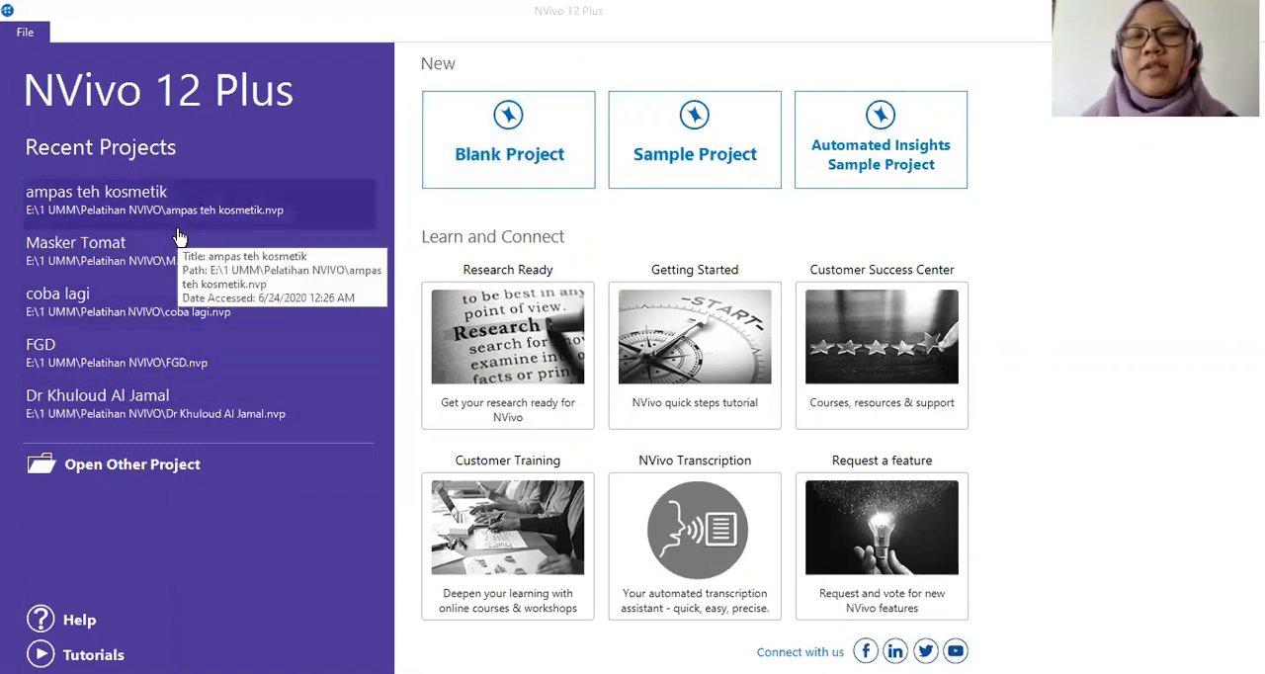
Create a blank NVivo project titled "Manfaat Teh Hijau".
{"action": "left_click", "coordinate": [494, 155]}
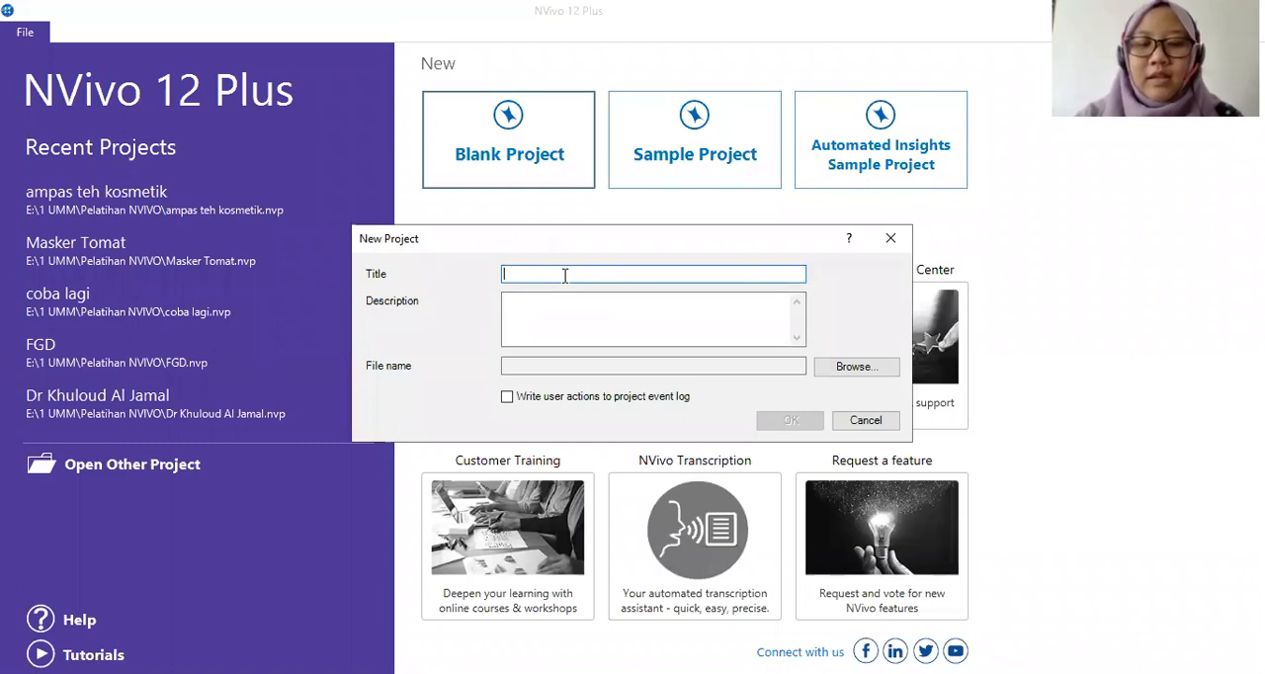
{"action": "type", "text": "Teh Jijau"}
{"action": "key", "text": "BackSpace"}
{"action": "key", "text": "BackSpace"}
{"action": "key", "text": "BackSpace"}
{"action": "key", "text": "BackSpace"}
{"action": "key", "text": "BackSpace"}
{"action": "key", "text": "BackSpace"}
{"action": "key", "text": "BackSpace"}
{"action": "key", "text": "BackSpace"}
{"action": "key", "text": "BackSpace"}
{"action": "type", "text": "Manfaat Teh Hijau"}
{"action": "left_click", "coordinate": [778, 423]}
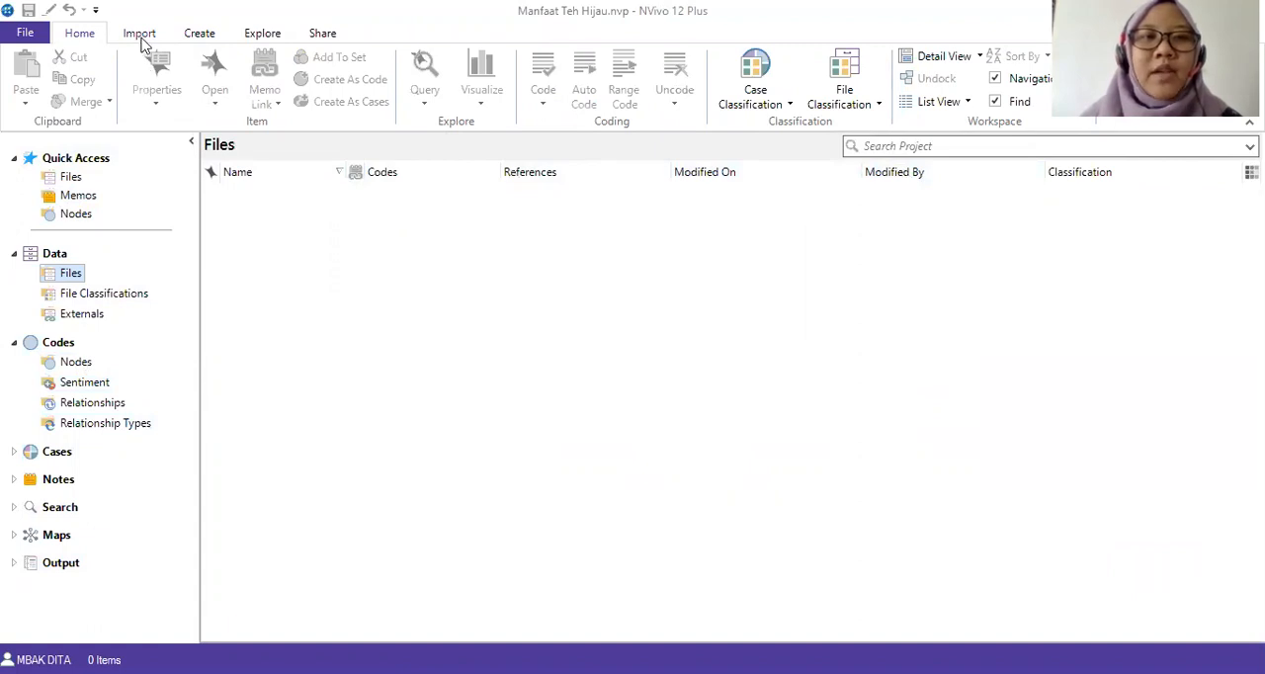
Import all captures not previously imported from the "teh manfaat" folder through NCapture.
{"action": "left_click", "coordinate": [140, 35]}
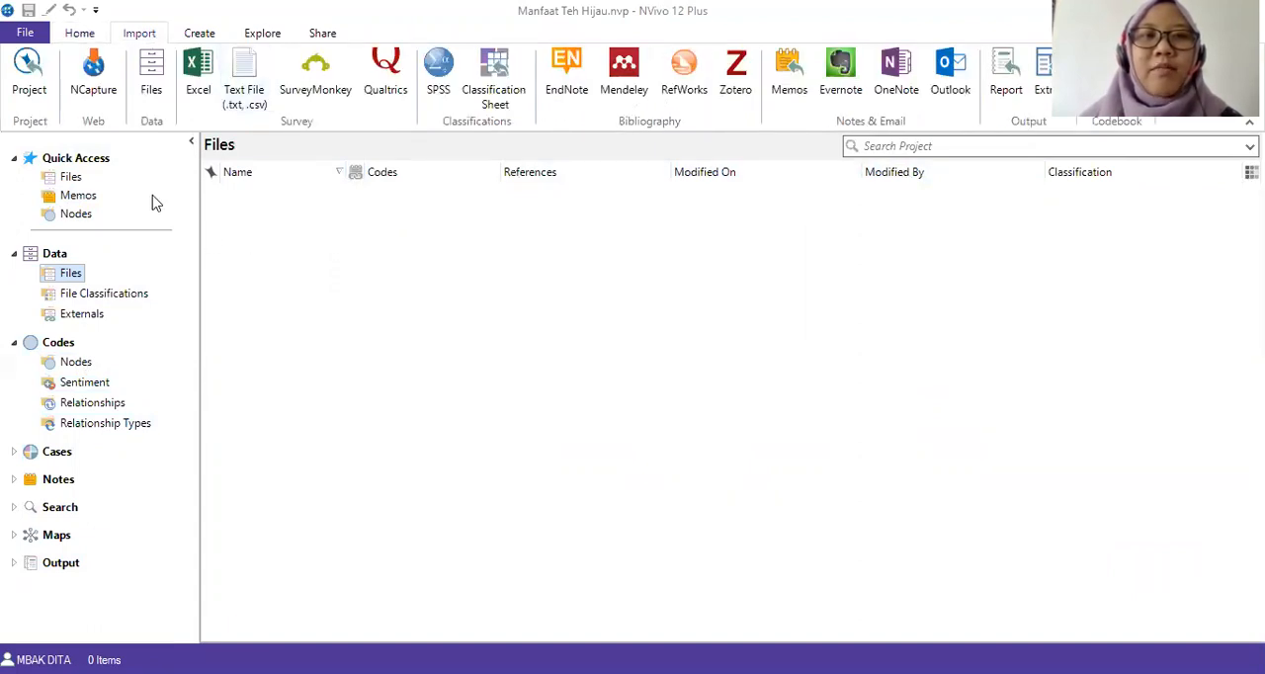
{"action": "left_click", "coordinate": [95, 100]}
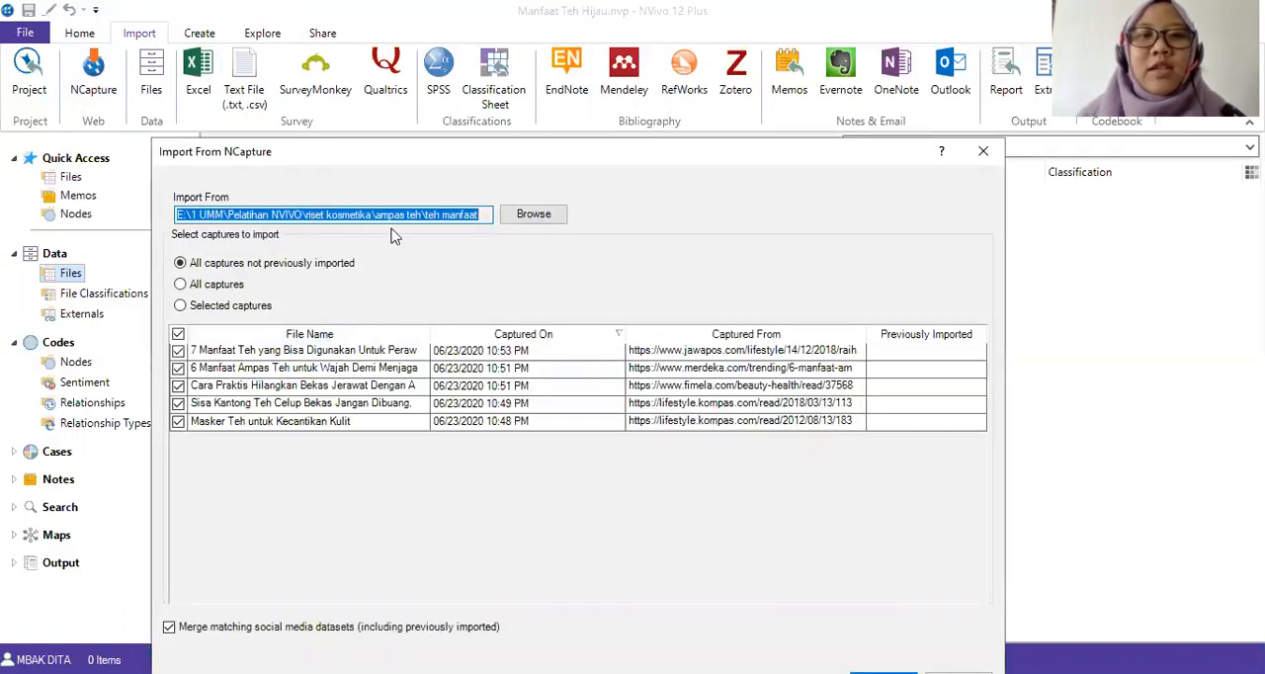
{"action": "left_click", "coordinate": [535, 215]}
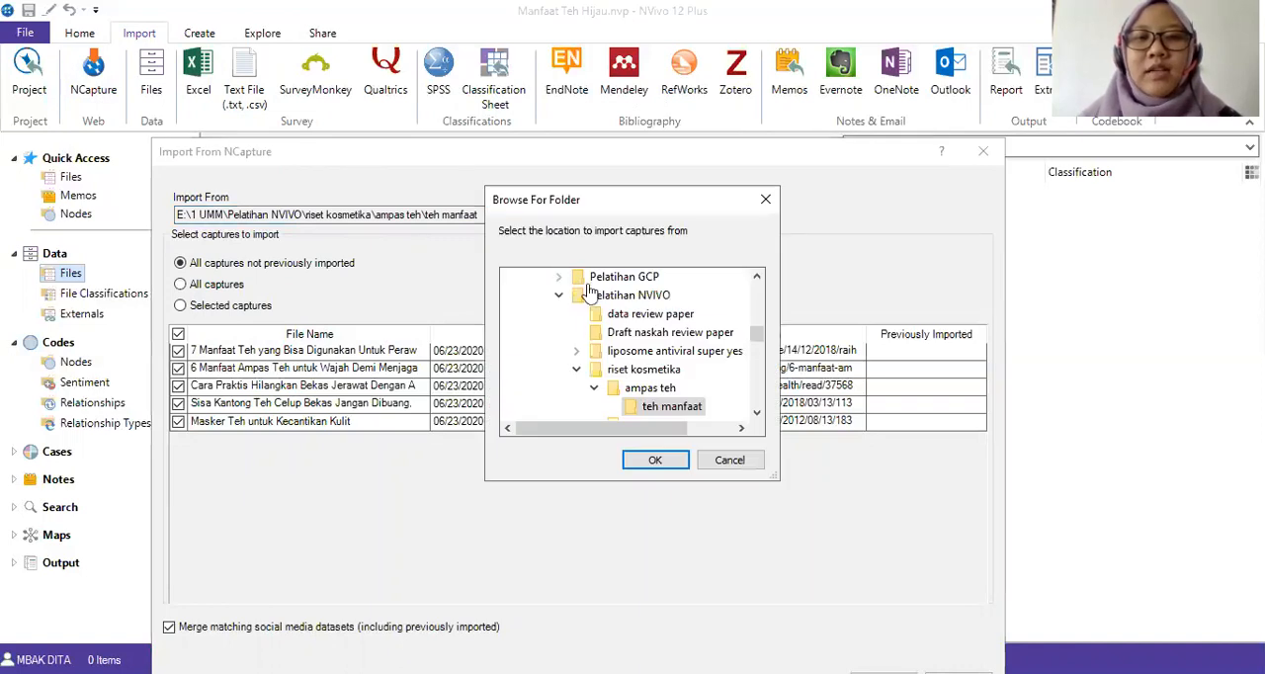
{"action": "left_click_drag", "start_coordinate": [756, 333], "coordinate": [758, 343]}
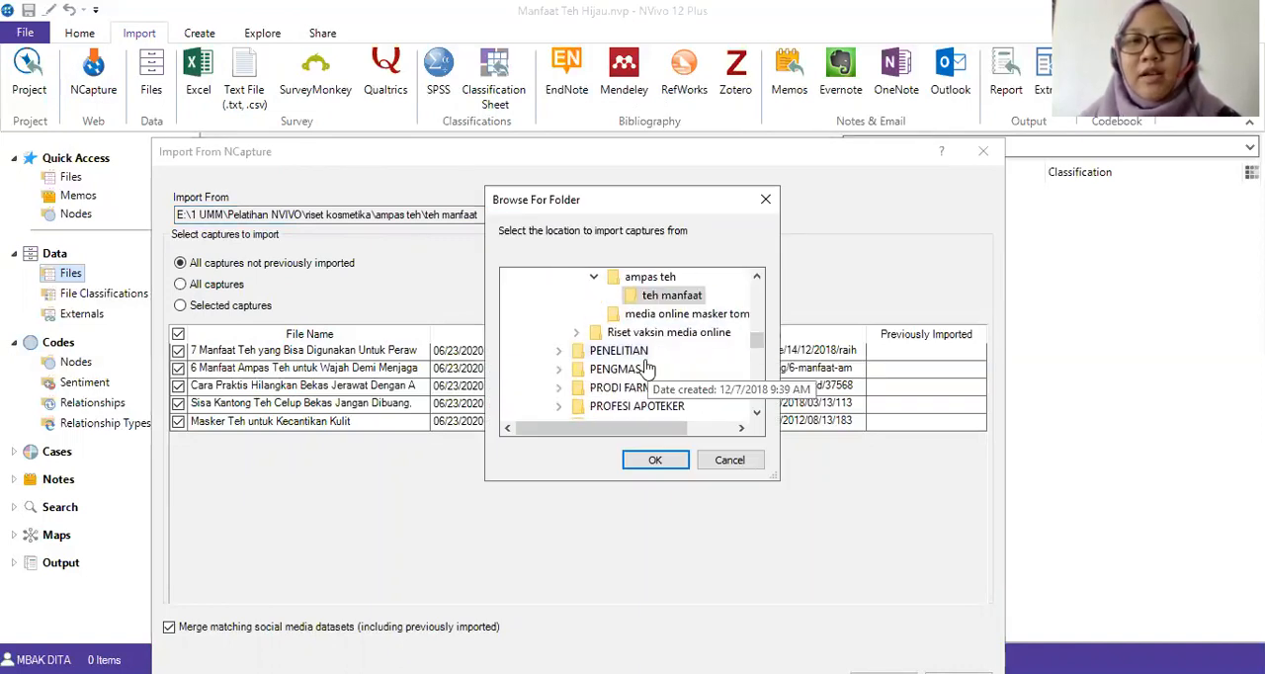
{"action": "scroll", "coordinate": [653, 366], "scroll_direction": "up", "scroll_amount": 1}
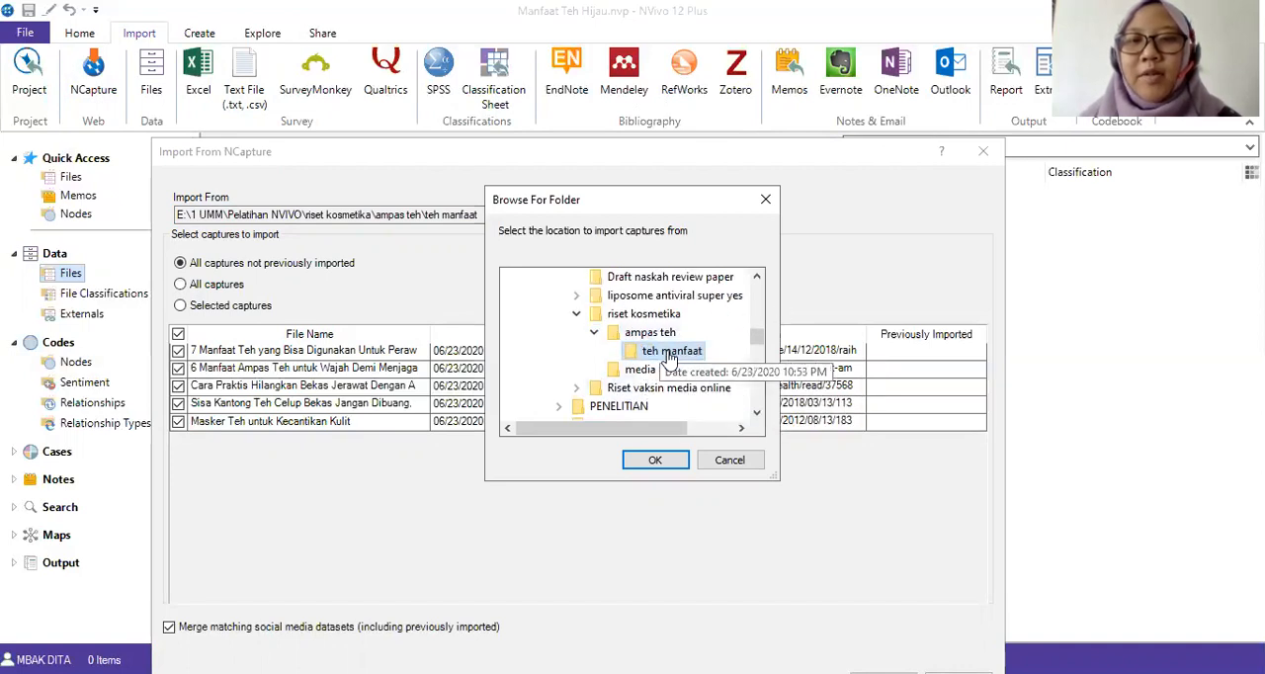
{"action": "scroll", "coordinate": [672, 351], "scroll_direction": "up", "scroll_amount": 1}
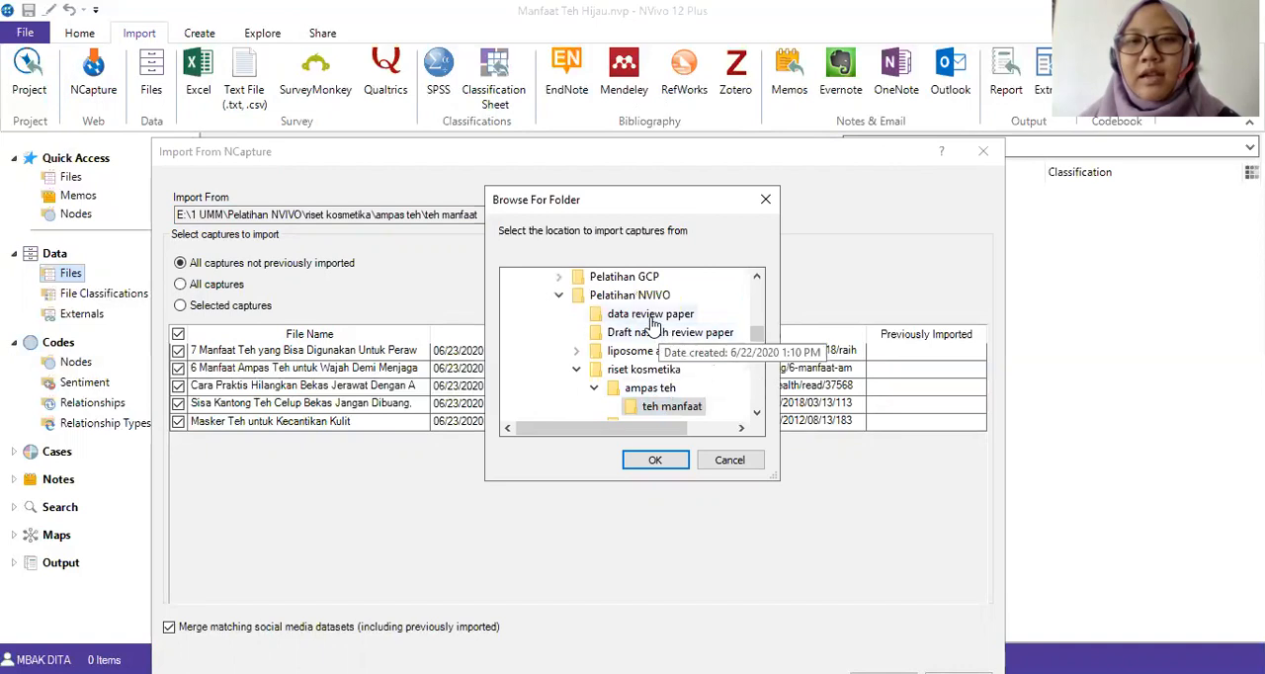
{"action": "scroll", "coordinate": [695, 410], "scroll_direction": "down", "scroll_amount": 1}
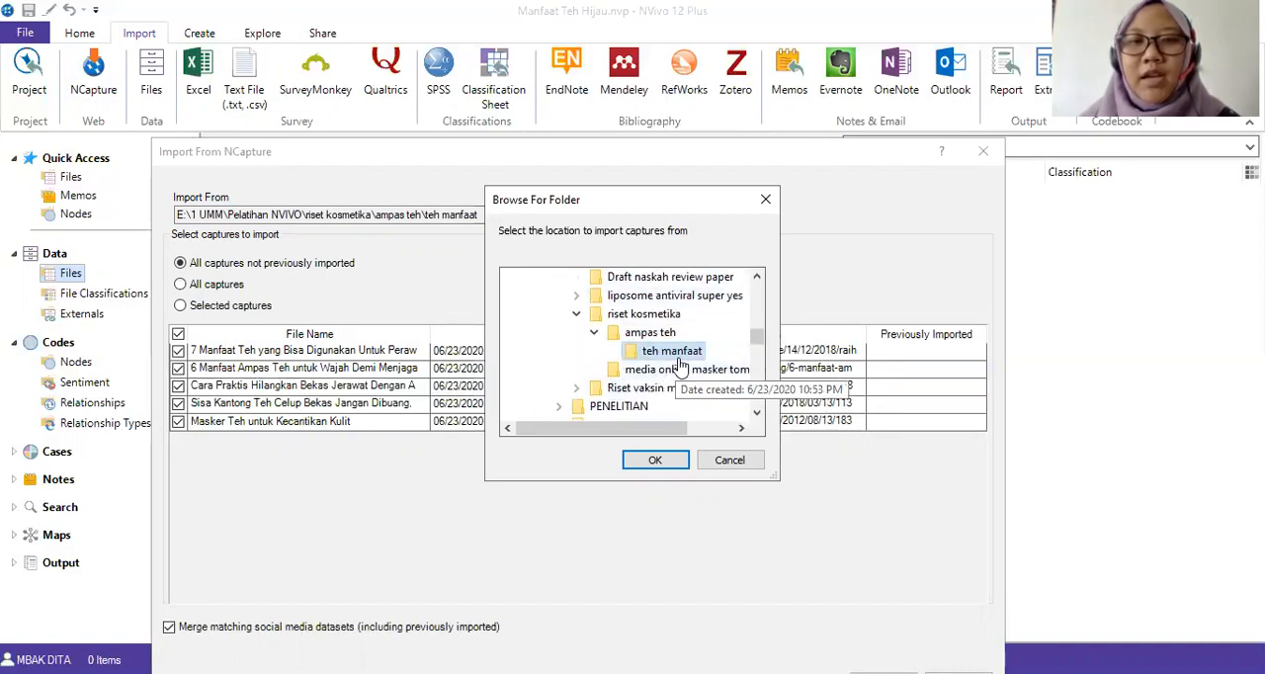
{"action": "left_click", "coordinate": [647, 461]}
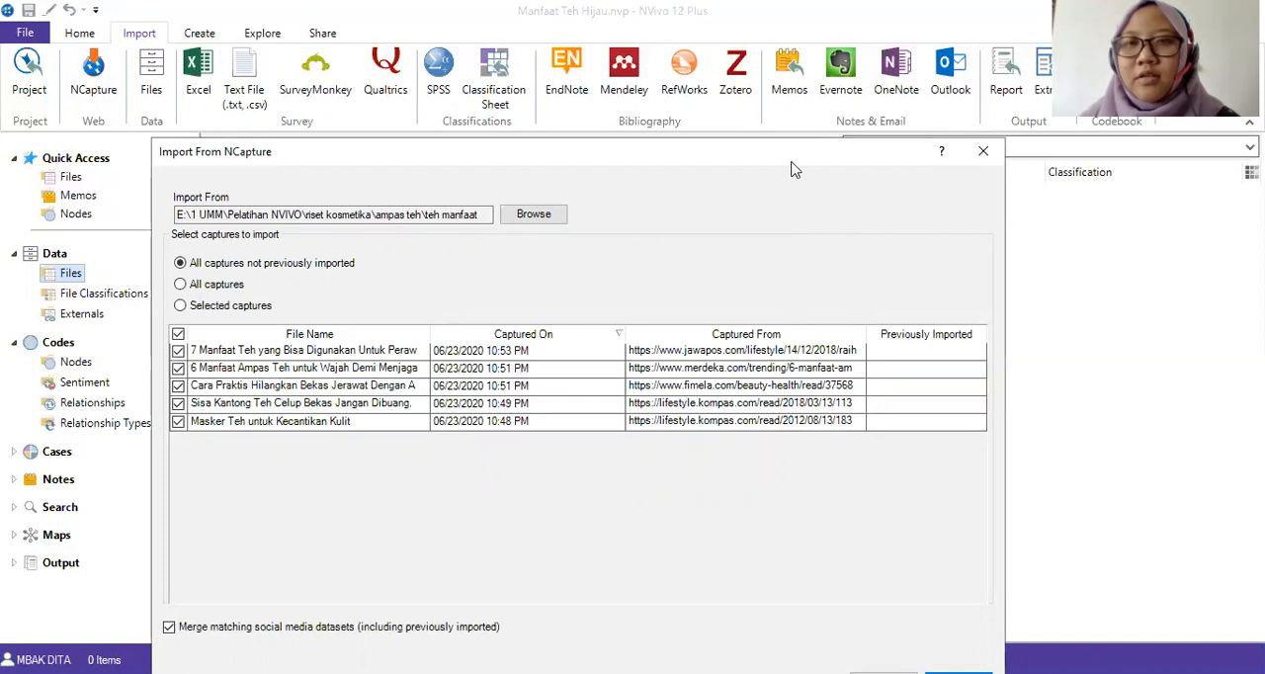
{"action": "left_click_drag", "start_coordinate": [788, 150], "coordinate": [772, 66]}
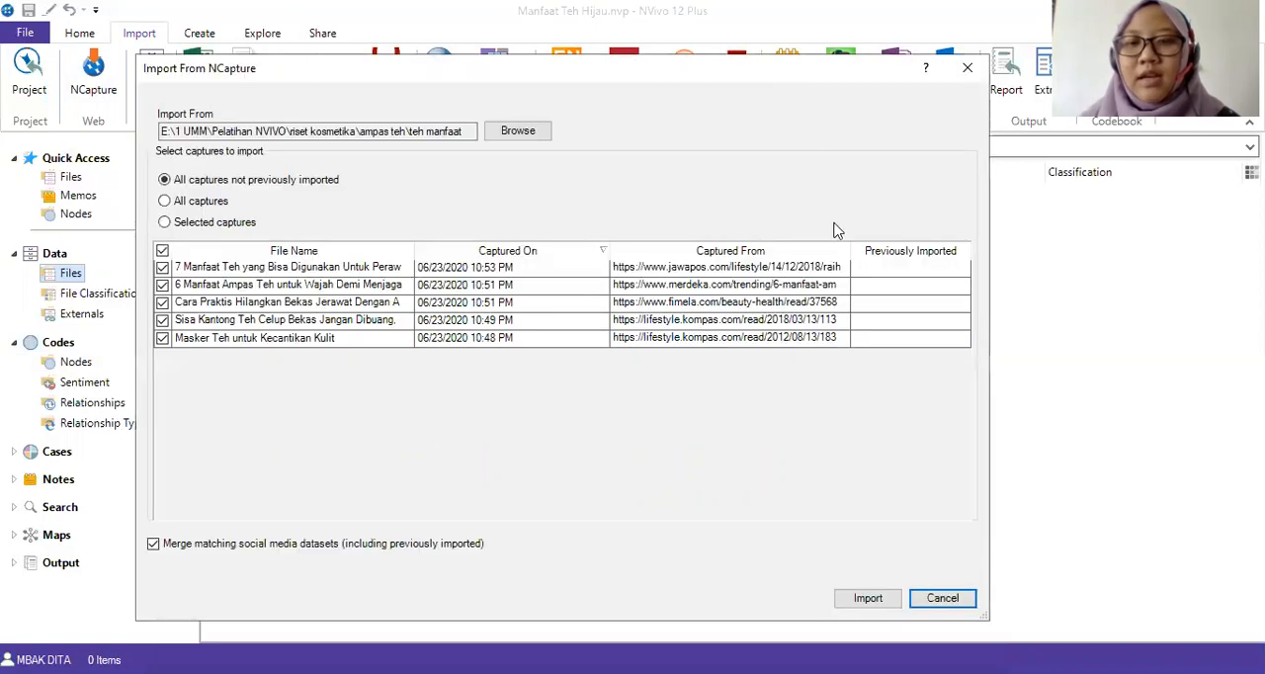
{"action": "left_click", "coordinate": [870, 599]}
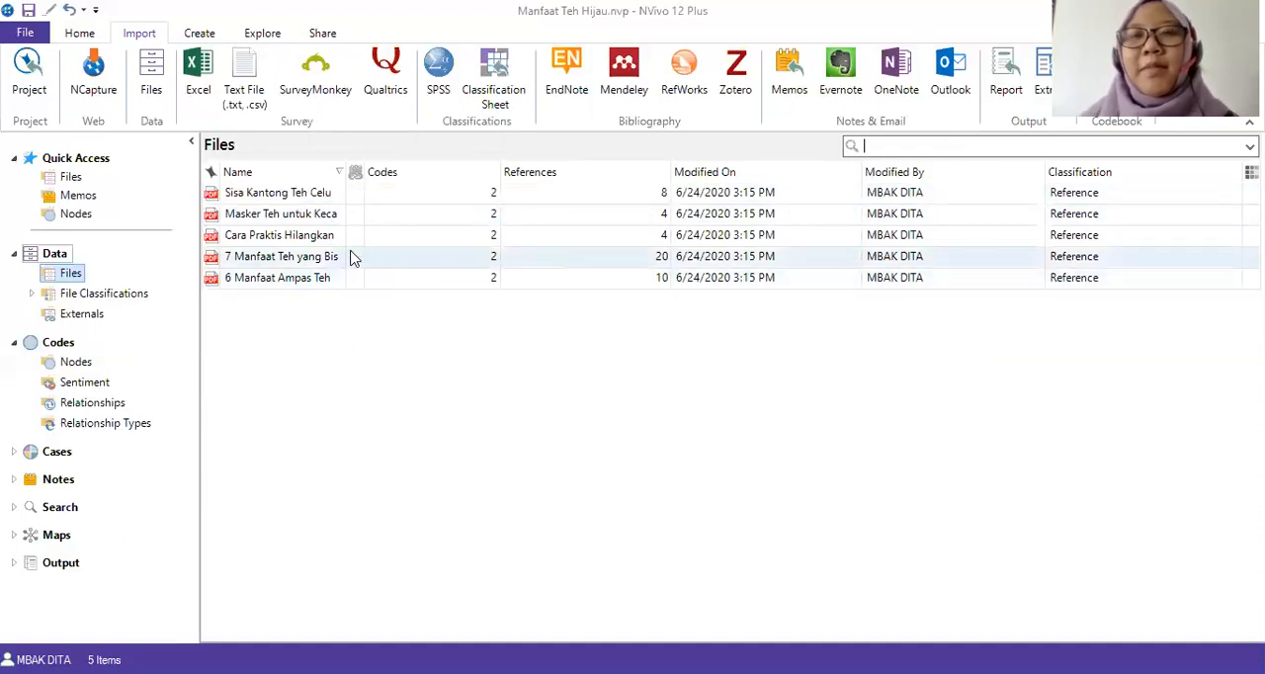
Open the imported "Sisa Kantong Teh Celup Bekas Jangan Dibuang" article and look over its introduction and first benefit sections.
{"action": "left_click", "coordinate": [308, 196]}
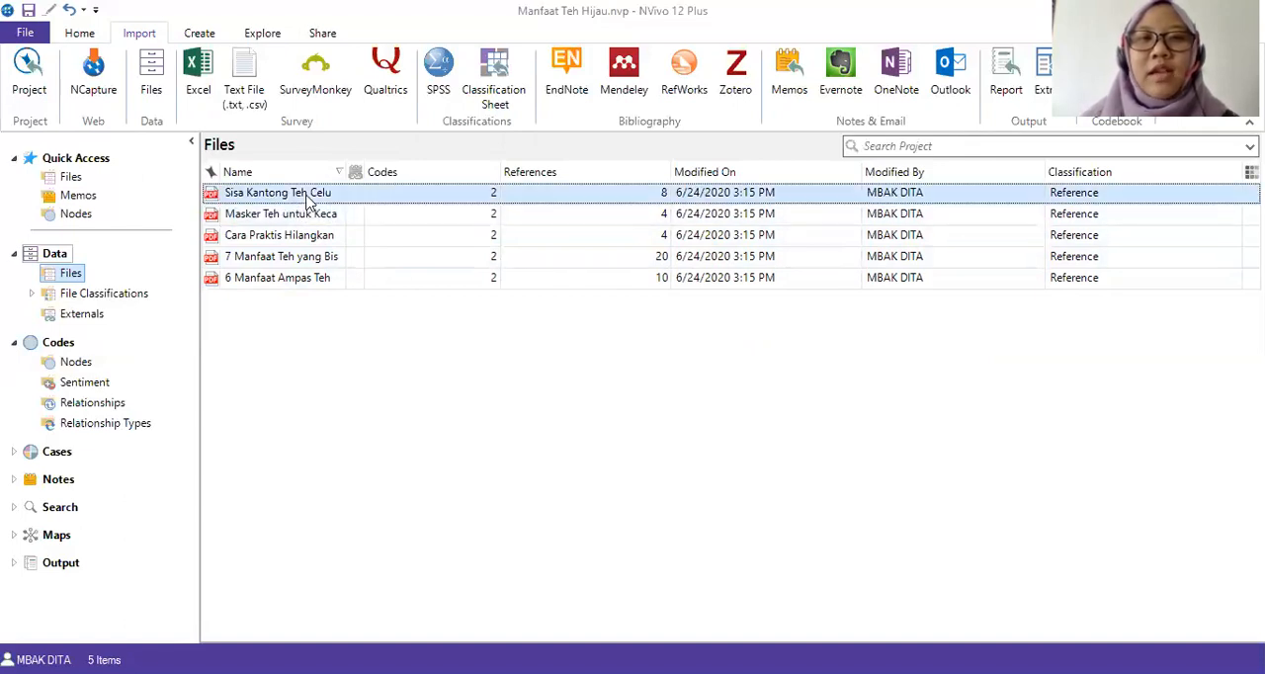
{"action": "double_click", "coordinate": [299, 197]}
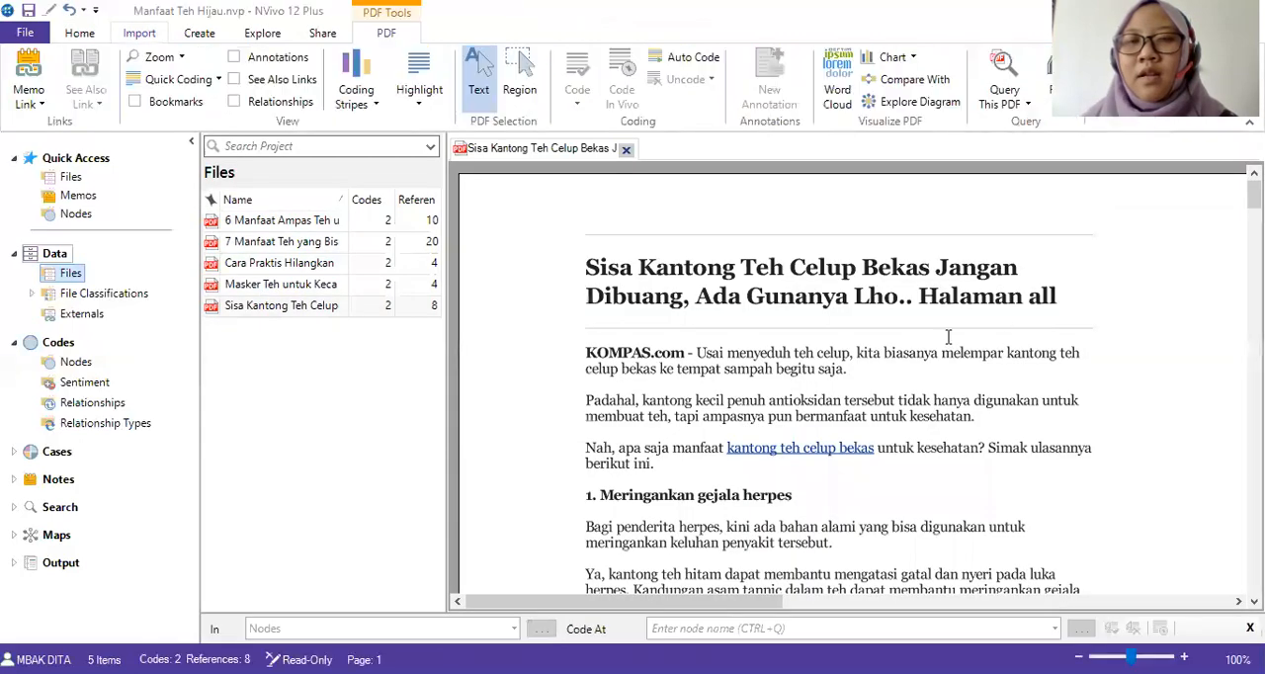
{"action": "scroll", "coordinate": [842, 257], "scroll_direction": "down", "scroll_amount": 10}
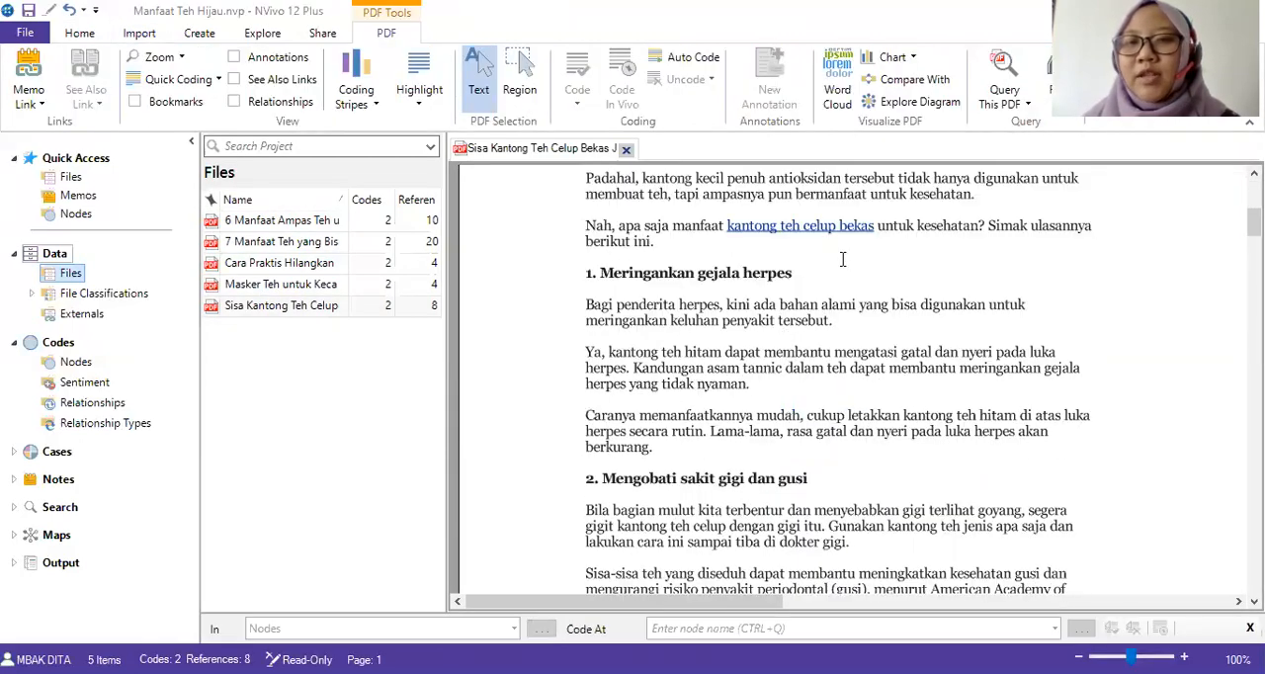
{"action": "scroll", "coordinate": [842, 259], "scroll_direction": "up", "scroll_amount": 9}
{"action": "scroll", "coordinate": [842, 259], "scroll_direction": "up", "scroll_amount": 1}
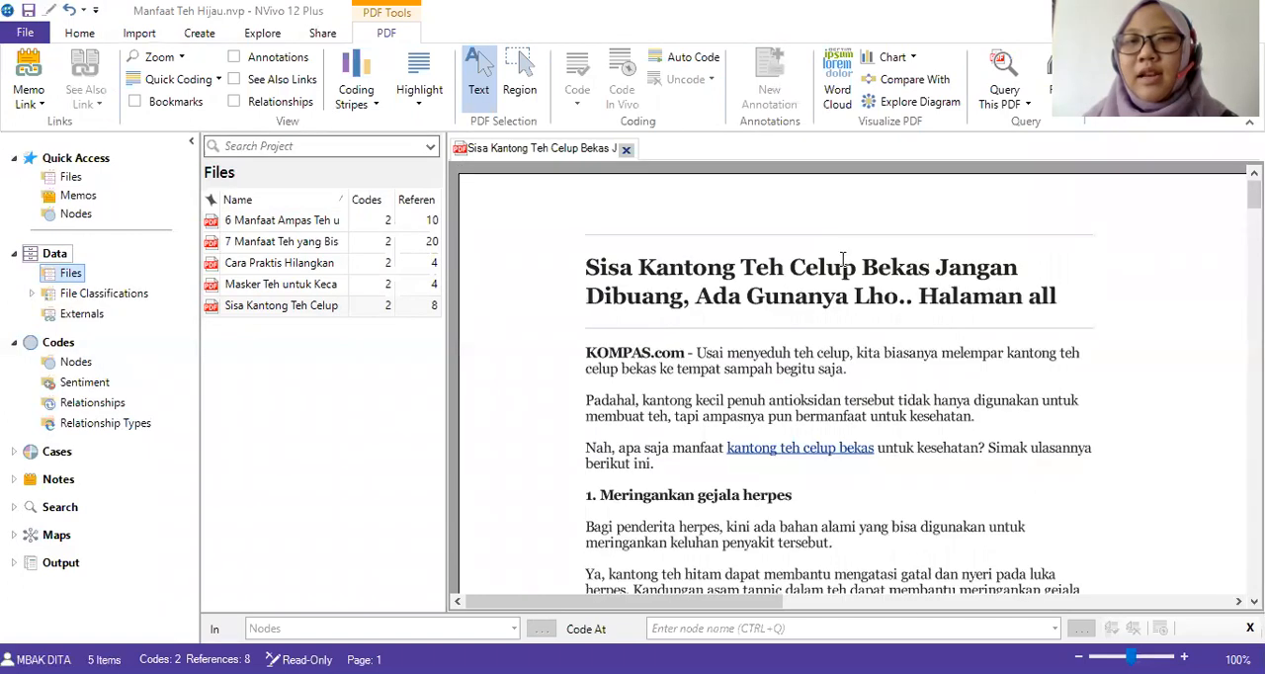
{"action": "scroll", "coordinate": [854, 275], "scroll_direction": "down", "scroll_amount": 1}
{"action": "scroll", "coordinate": [873, 296], "scroll_direction": "up", "scroll_amount": 1}
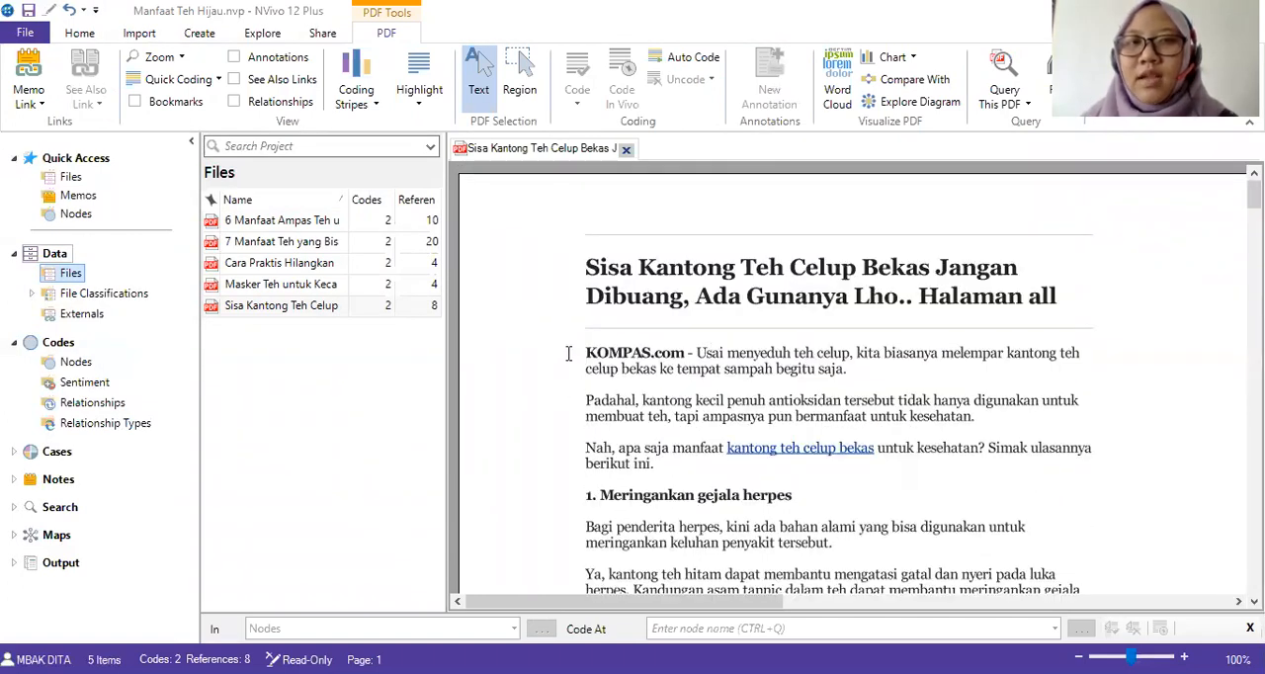
{"action": "scroll", "coordinate": [721, 368], "scroll_direction": "down", "scroll_amount": 1}
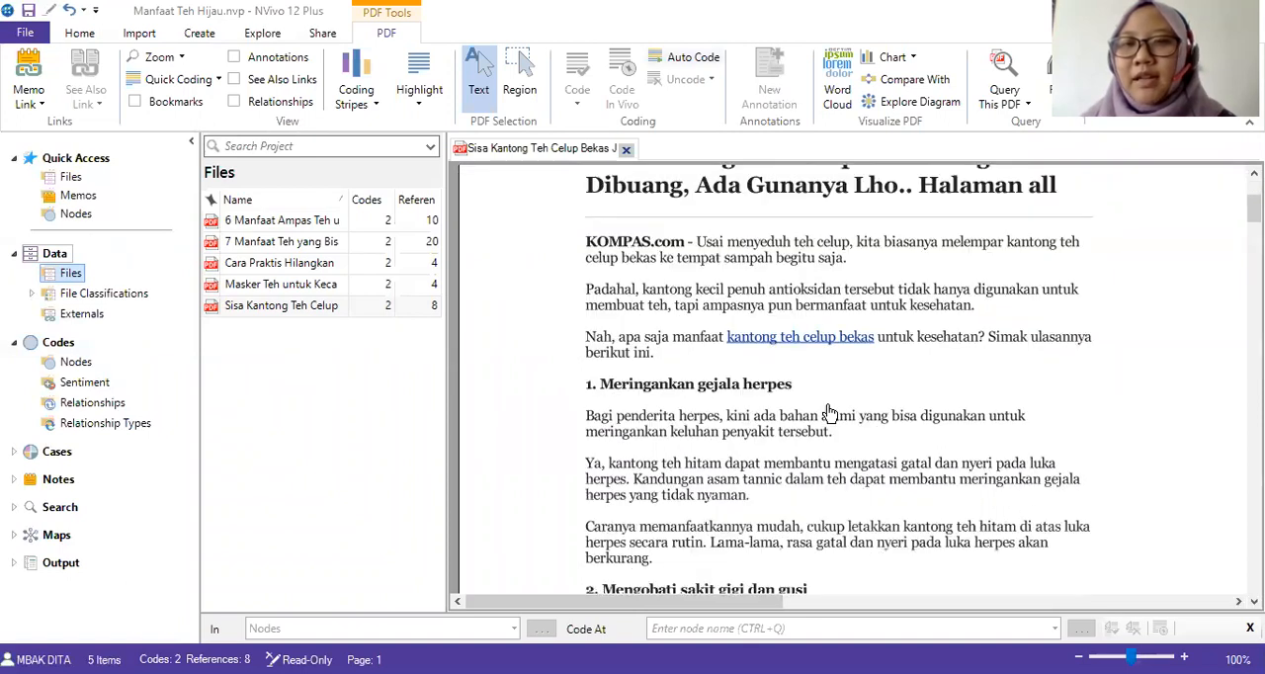
{"action": "scroll", "coordinate": [829, 413], "scroll_direction": "up", "scroll_amount": 1}
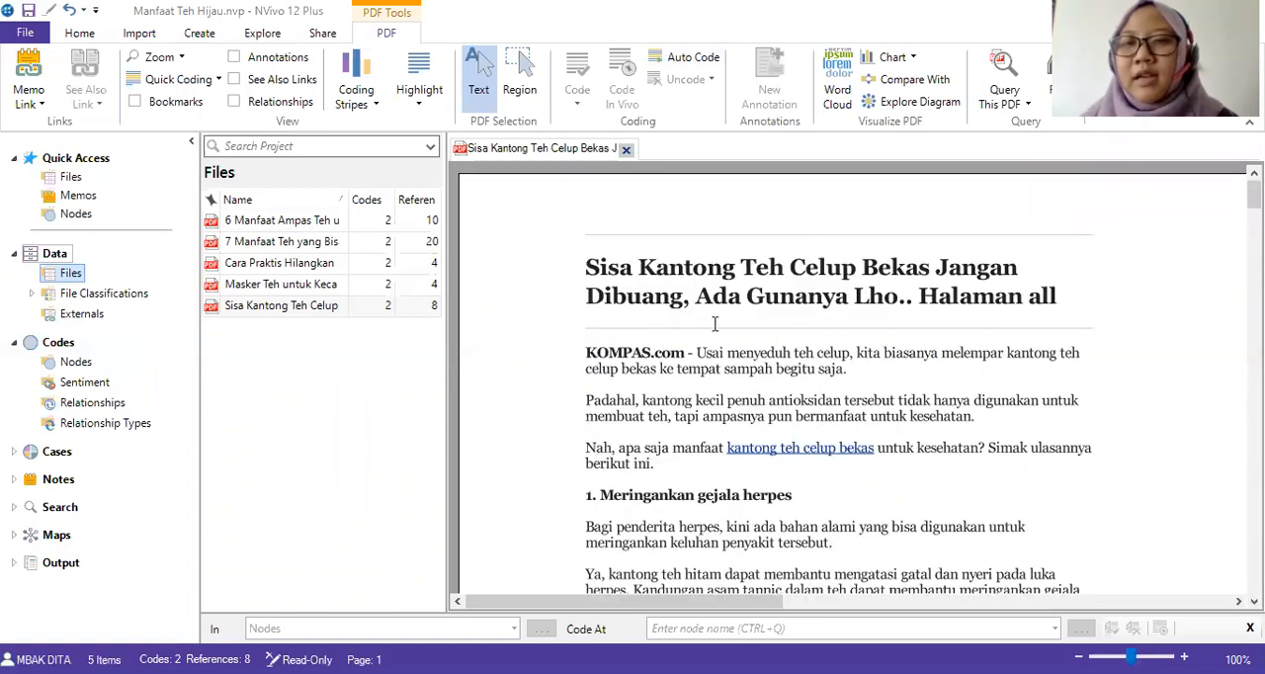
{"action": "scroll", "coordinate": [714, 324], "scroll_direction": "down", "scroll_amount": 1}
{"action": "scroll", "coordinate": [714, 324], "scroll_direction": "up", "scroll_amount": 1}
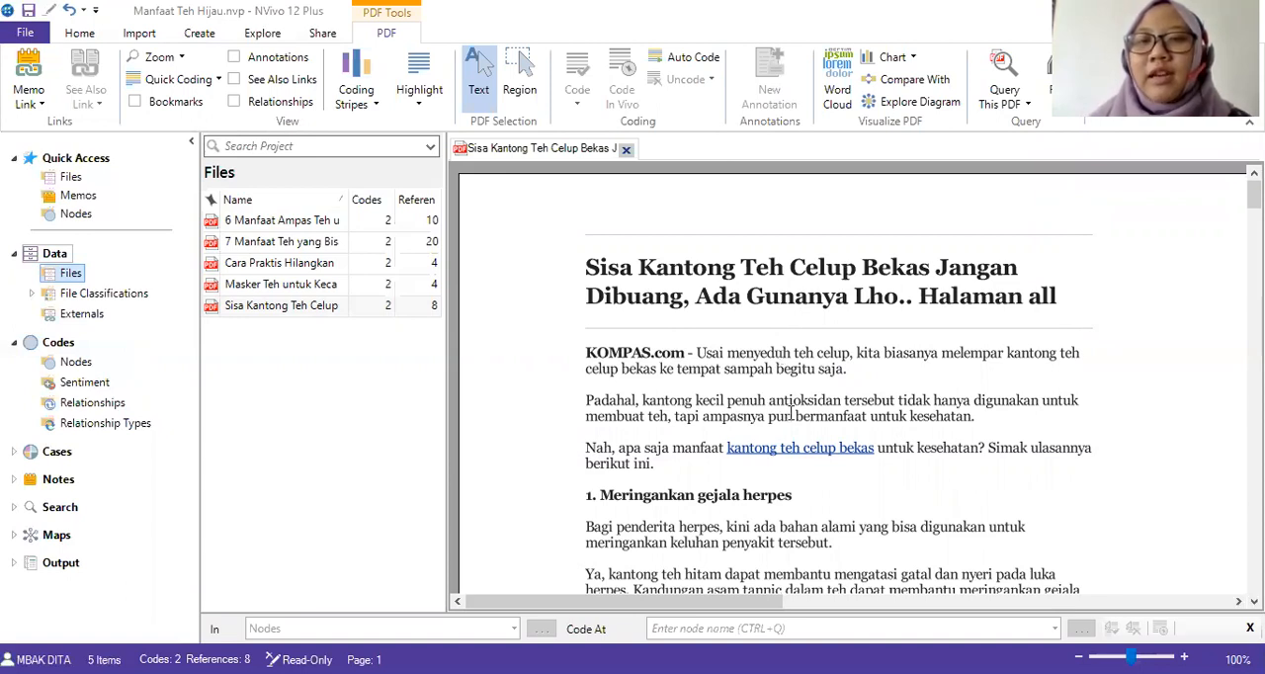
{"action": "scroll", "coordinate": [800, 415], "scroll_direction": "down", "scroll_amount": 2}
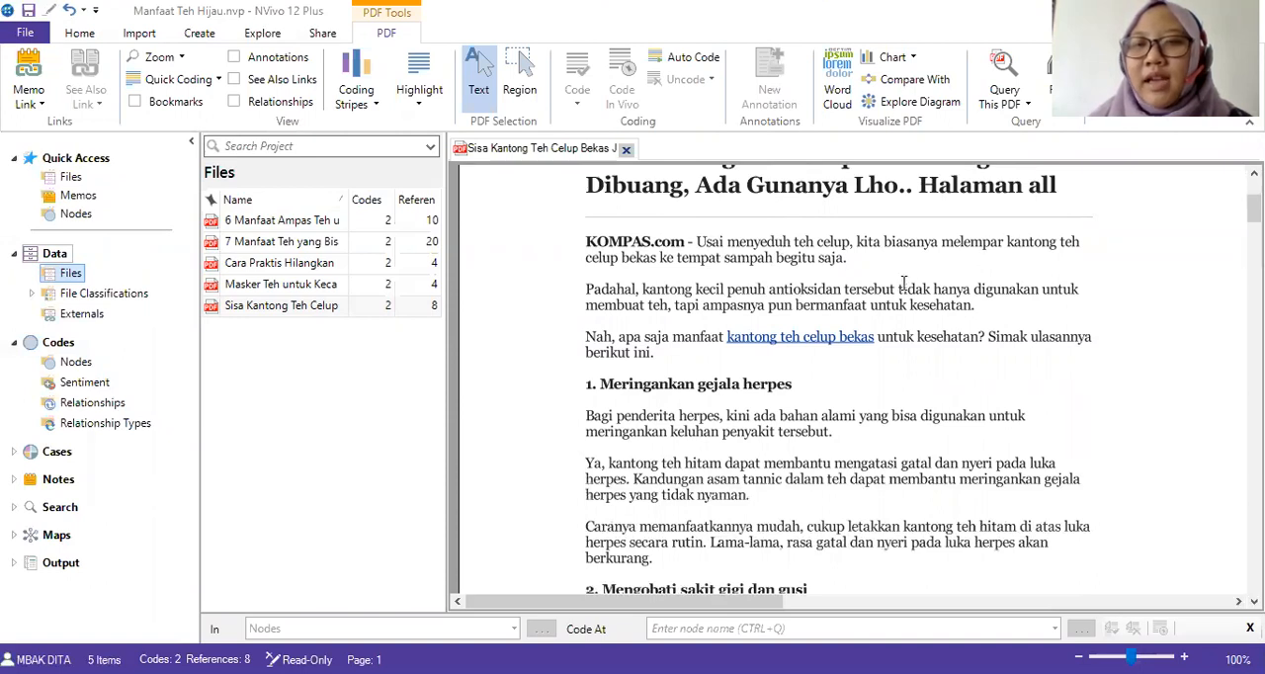
{"action": "scroll", "coordinate": [903, 281], "scroll_direction": "up", "scroll_amount": 2}
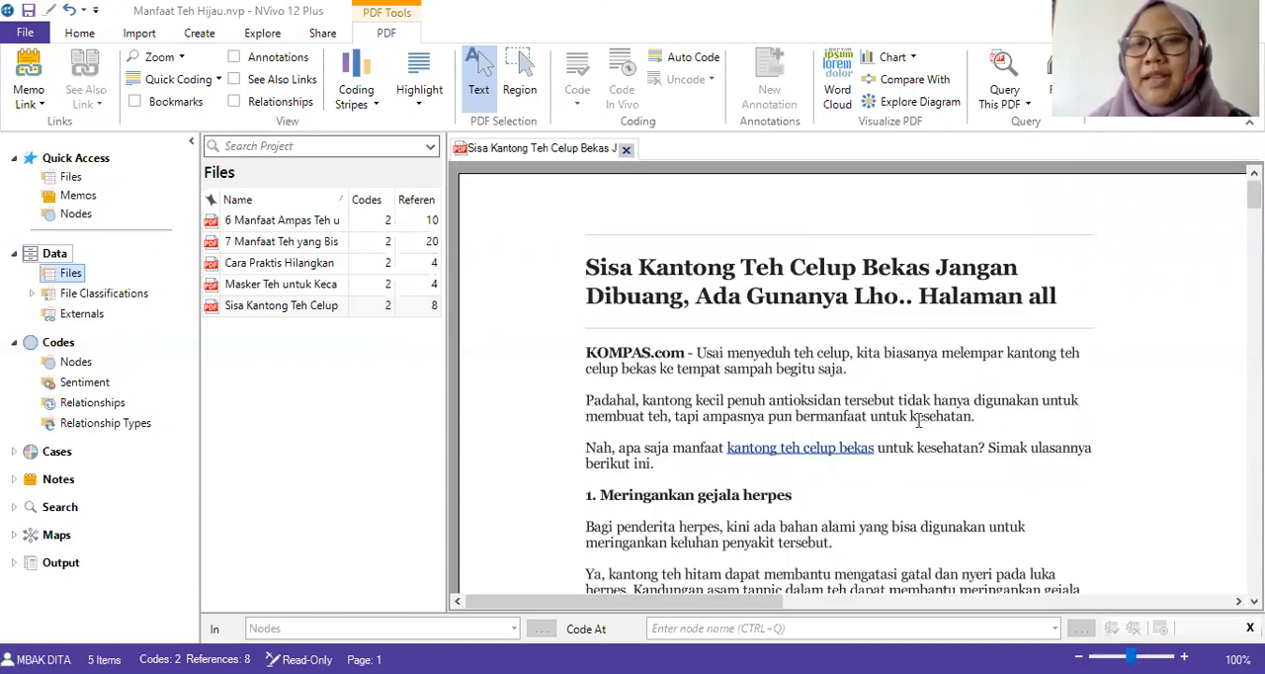
{"action": "left_click_drag", "start_coordinate": [704, 417], "coordinate": [793, 417]}
{"action": "left_click", "coordinate": [725, 415]}
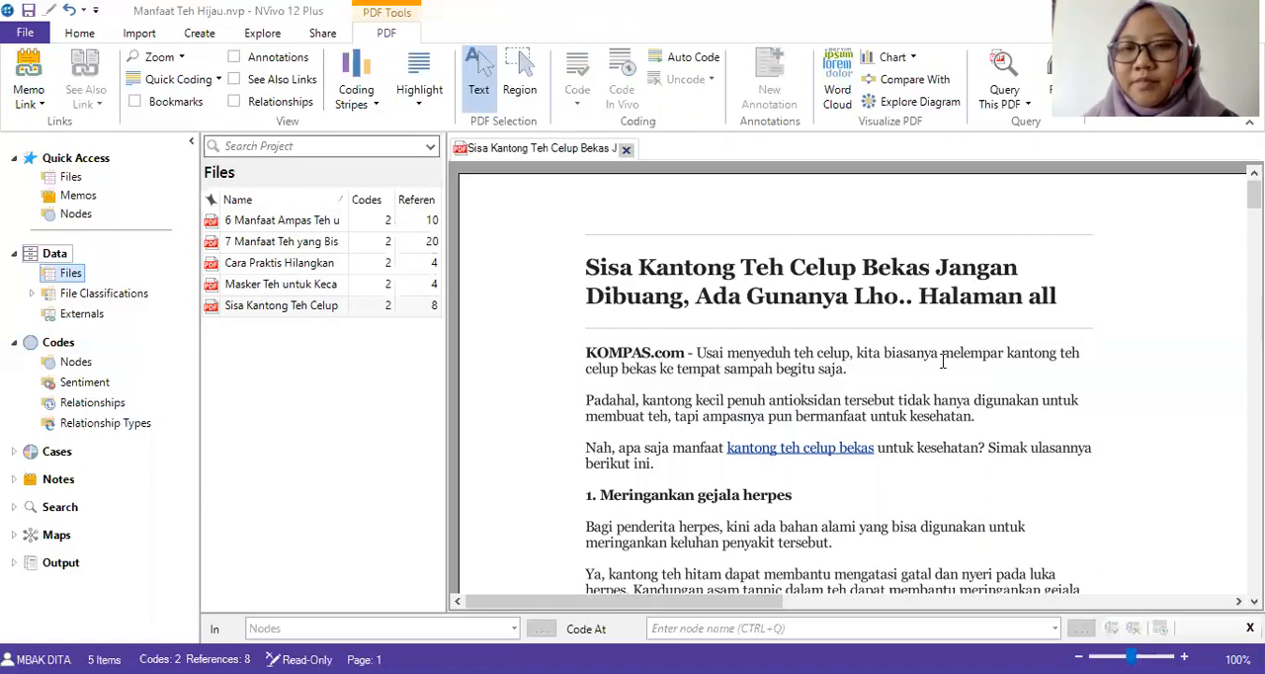
{"action": "scroll", "coordinate": [941, 362], "scroll_direction": "down", "scroll_amount": 4}
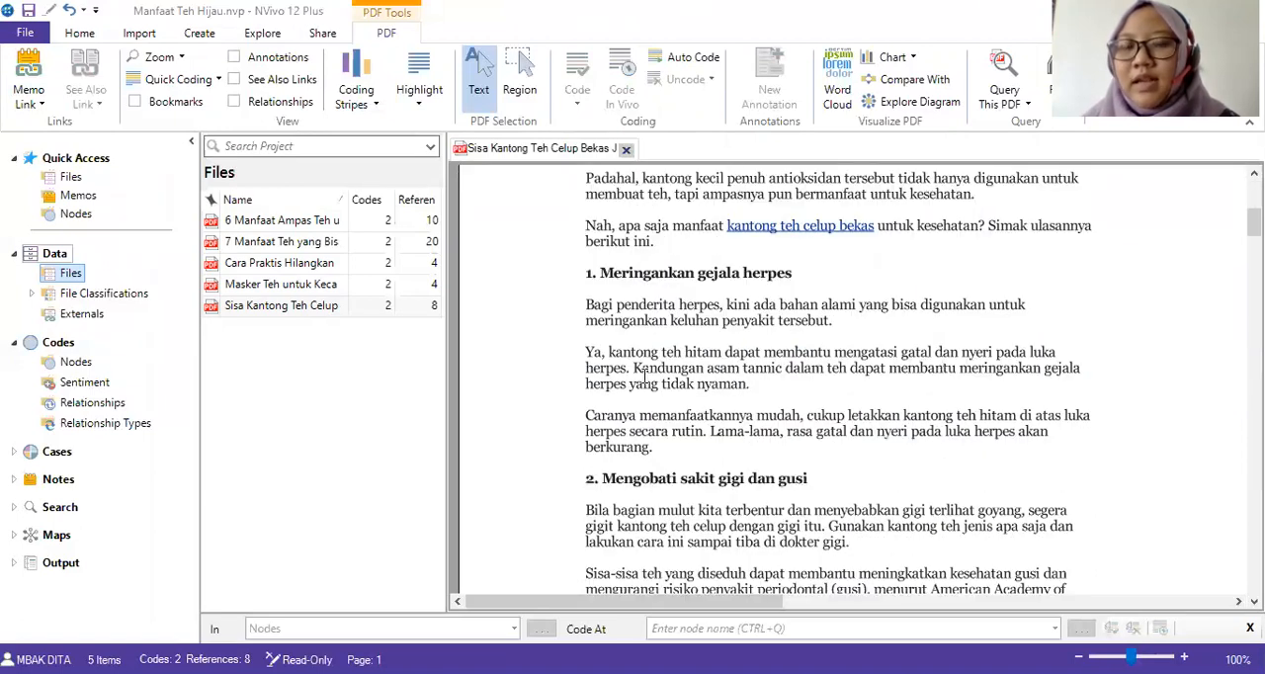
{"action": "scroll", "coordinate": [644, 376], "scroll_direction": "up", "scroll_amount": 4}
{"action": "scroll", "coordinate": [874, 413], "scroll_direction": "down", "scroll_amount": 2}
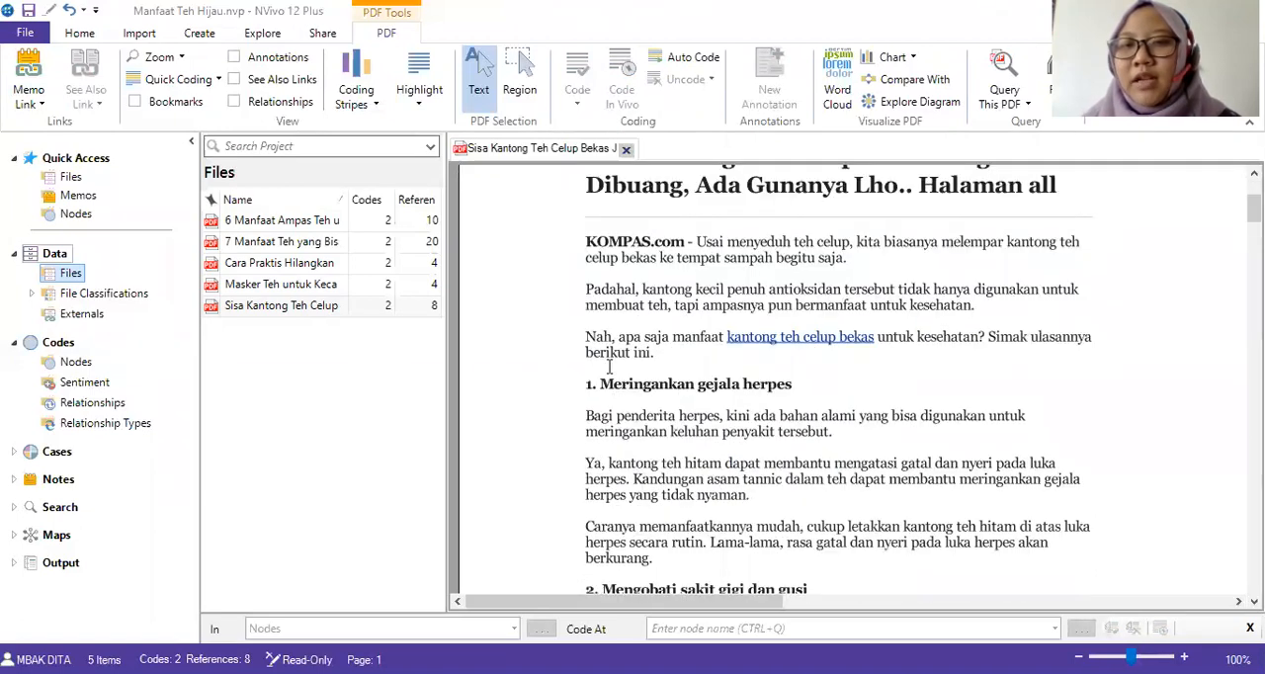
Code the paragraph beginning "Padahal, kantong kecil penuh antioksidan" at the existing node "manfaat".
{"action": "left_click_drag", "start_coordinate": [585, 288], "coordinate": [978, 308]}
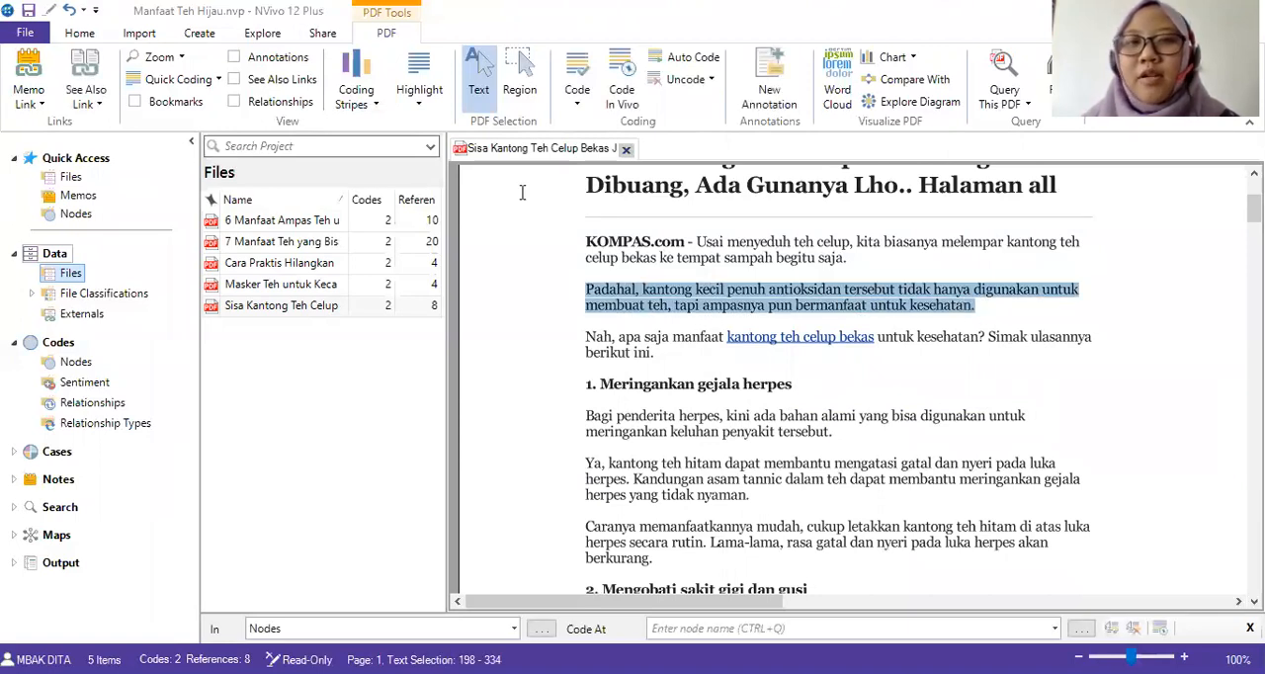
{"action": "left_click", "coordinate": [374, 104]}
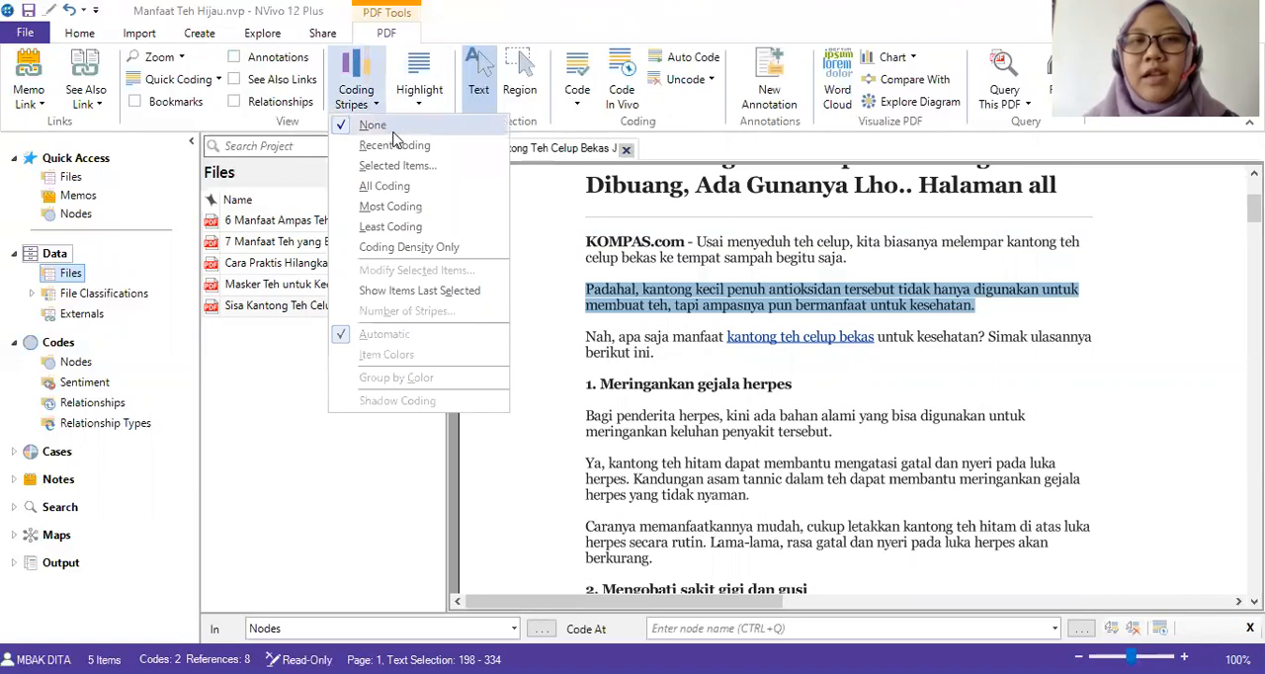
{"action": "left_click", "coordinate": [777, 297]}
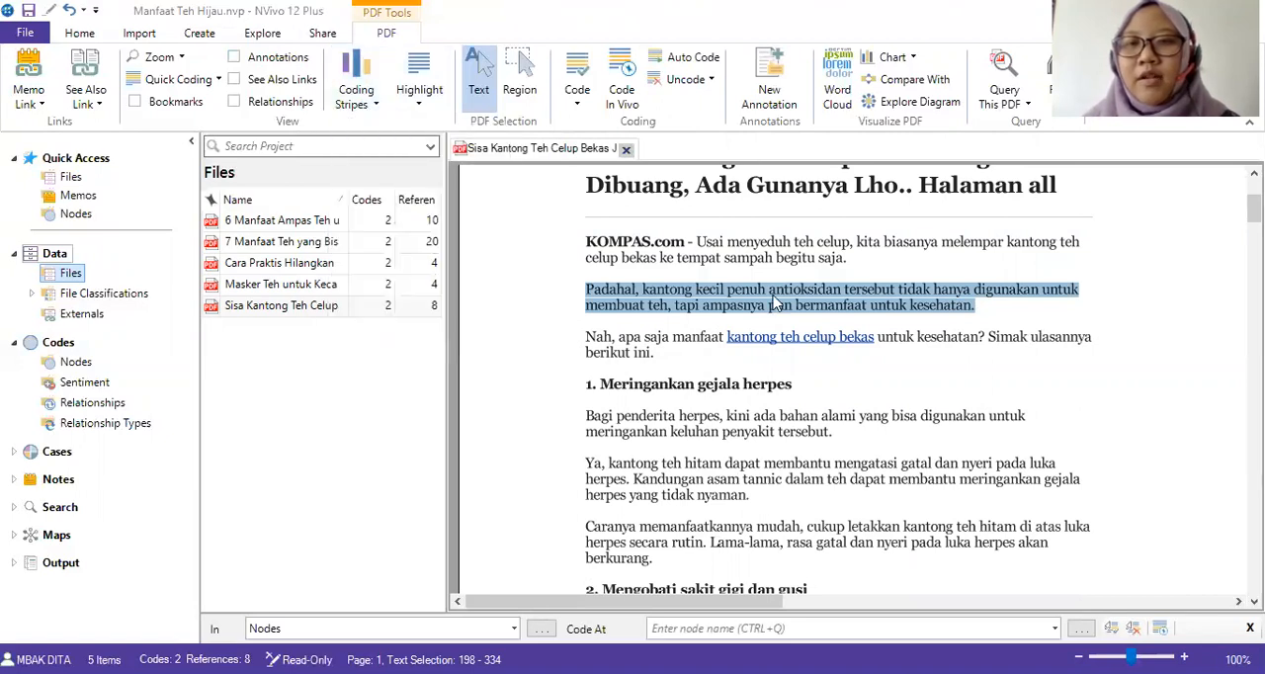
{"action": "right_click", "coordinate": [777, 297]}
{"action": "left_click", "coordinate": [802, 312]}
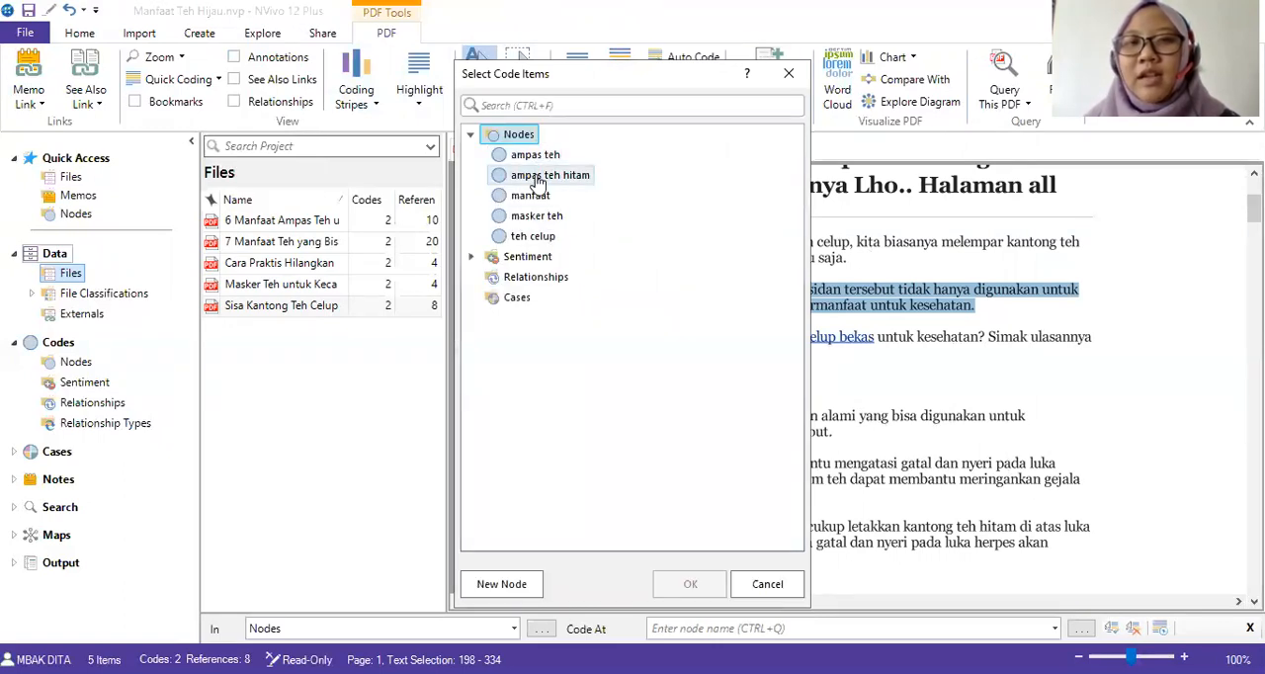
{"action": "left_click", "coordinate": [527, 198]}
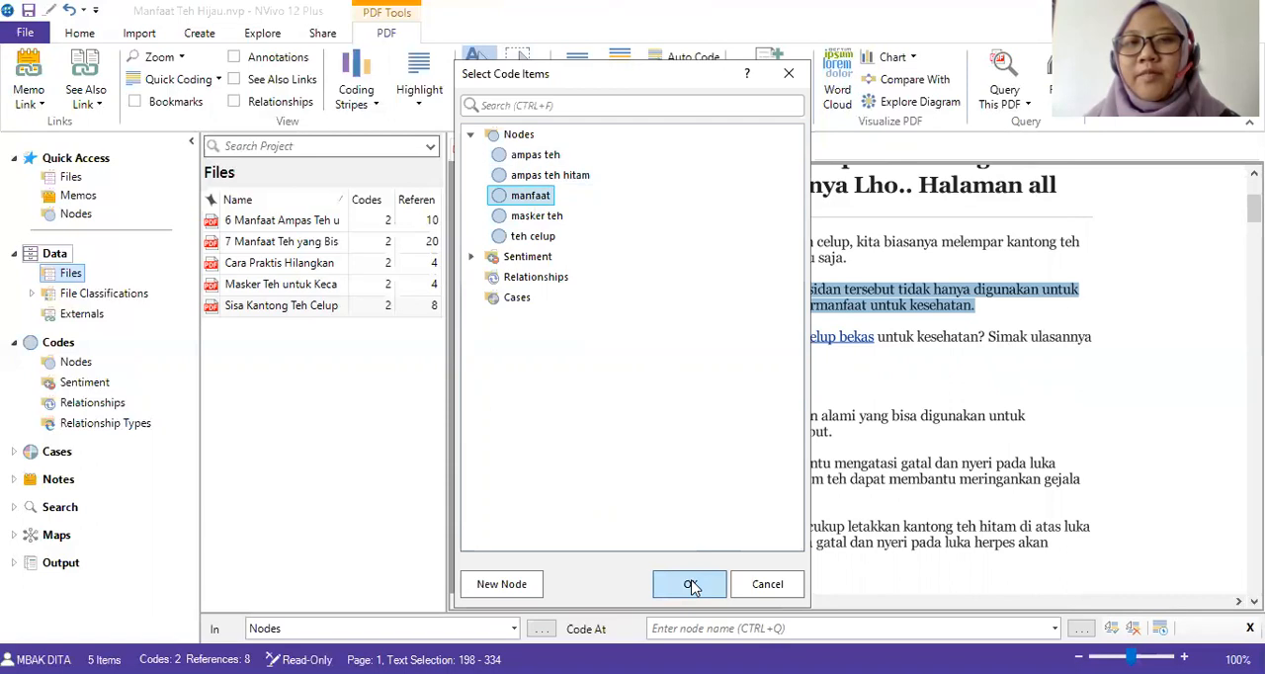
{"action": "left_click", "coordinate": [691, 584]}
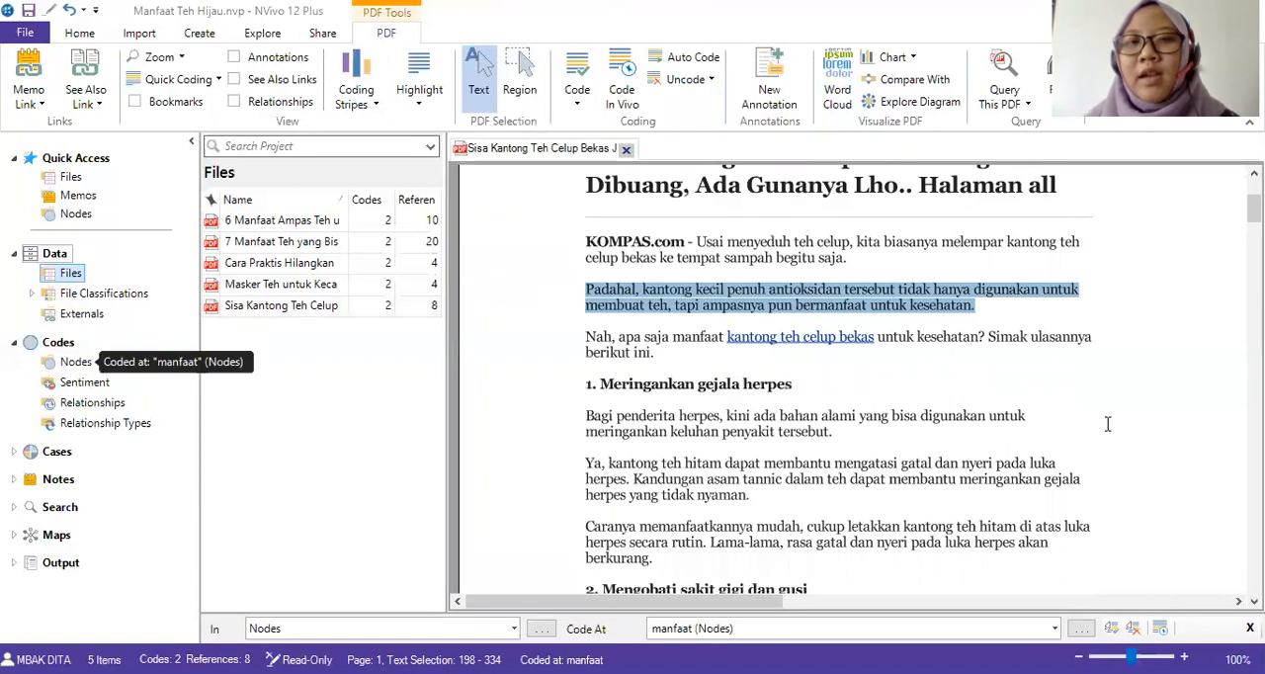
{"action": "right_click", "coordinate": [761, 295]}
{"action": "left_click", "coordinate": [686, 367]}
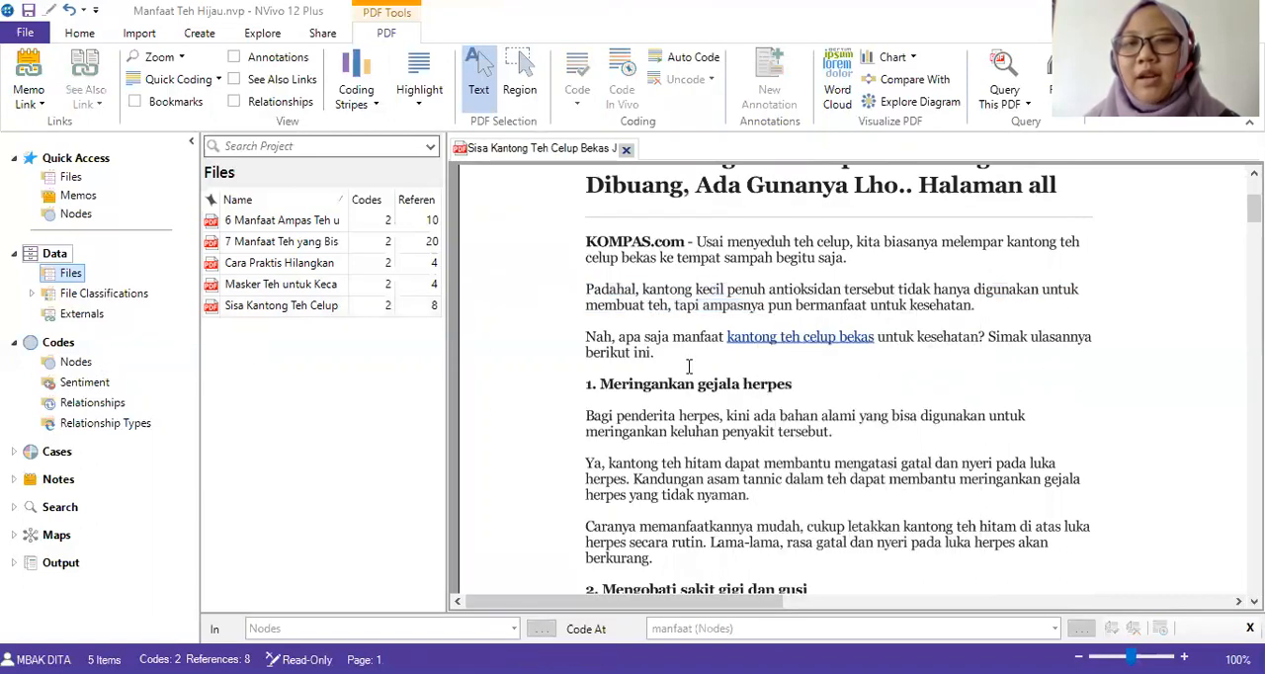
Look over the "Meringankan gejala herpes" and "Mengobati sakit gigi dan gusi" sections for passages to code.
{"action": "scroll", "coordinate": [689, 368], "scroll_direction": "down", "scroll_amount": 2}
{"action": "scroll", "coordinate": [599, 474], "scroll_direction": "down", "scroll_amount": 2}
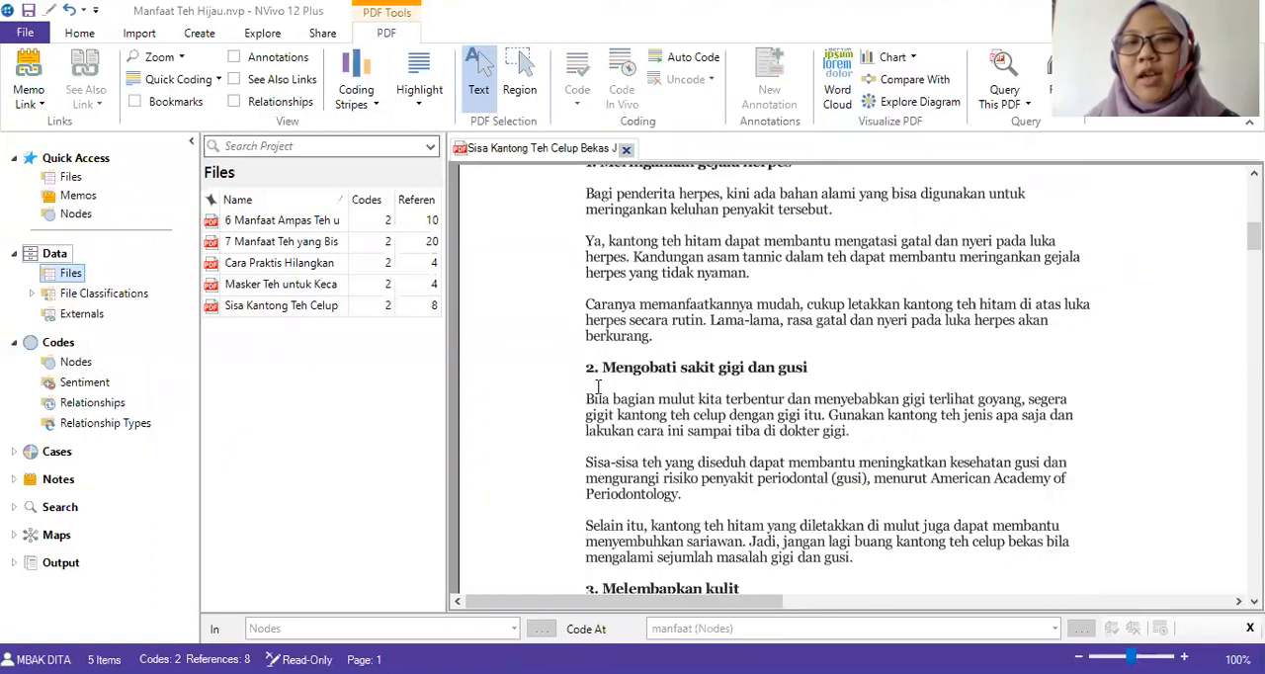
{"action": "left_click_drag", "start_coordinate": [581, 367], "coordinate": [824, 369]}
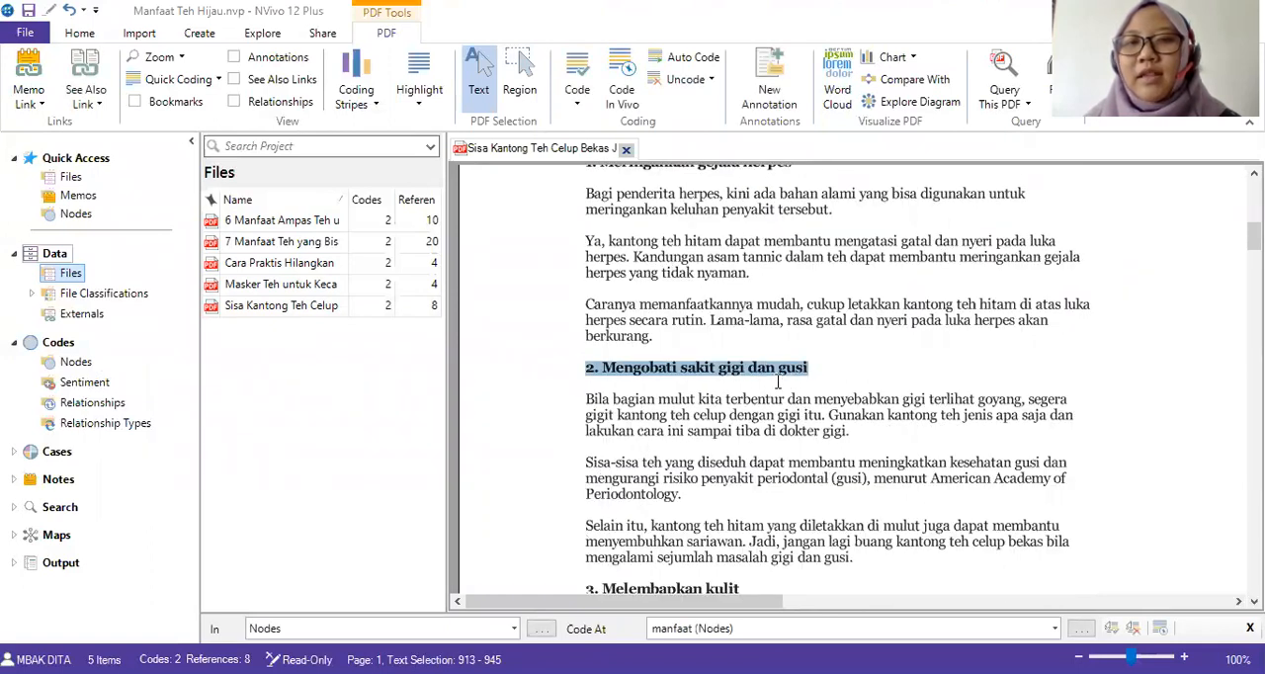
{"action": "scroll", "coordinate": [773, 369], "scroll_direction": "up", "scroll_amount": 4}
{"action": "left_click_drag", "start_coordinate": [586, 381], "coordinate": [819, 386]}
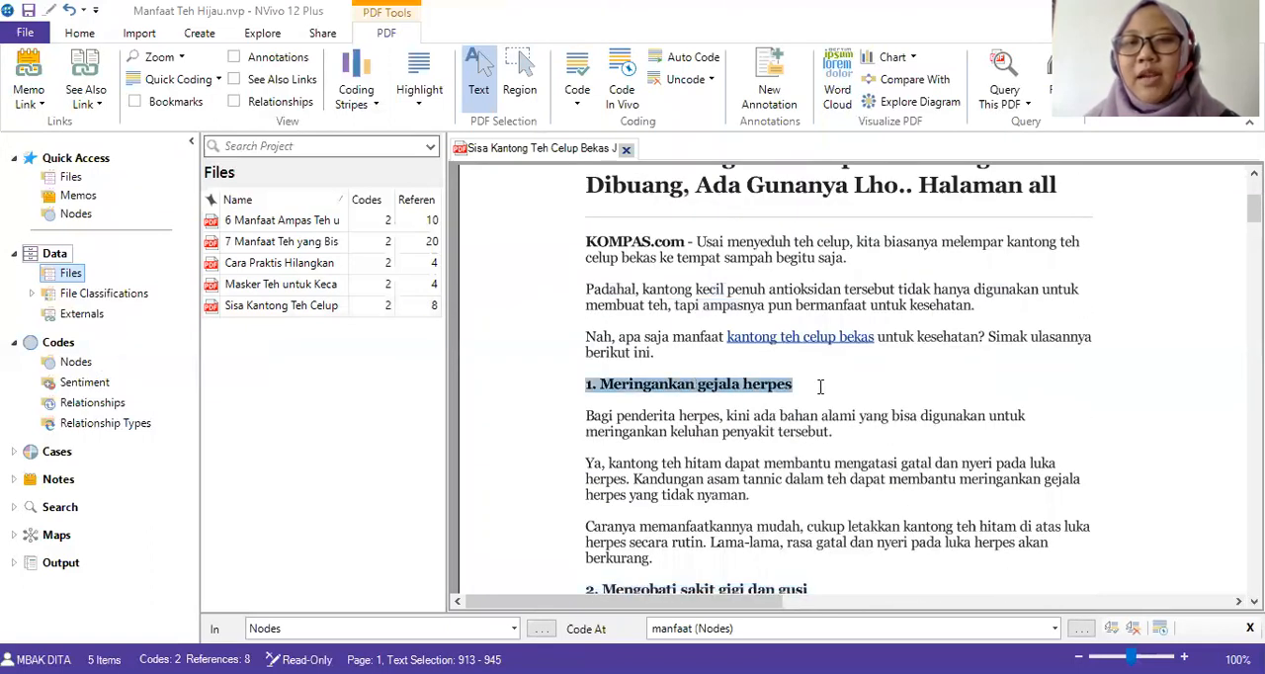
{"action": "scroll", "coordinate": [722, 392], "scroll_direction": "down", "scroll_amount": 2}
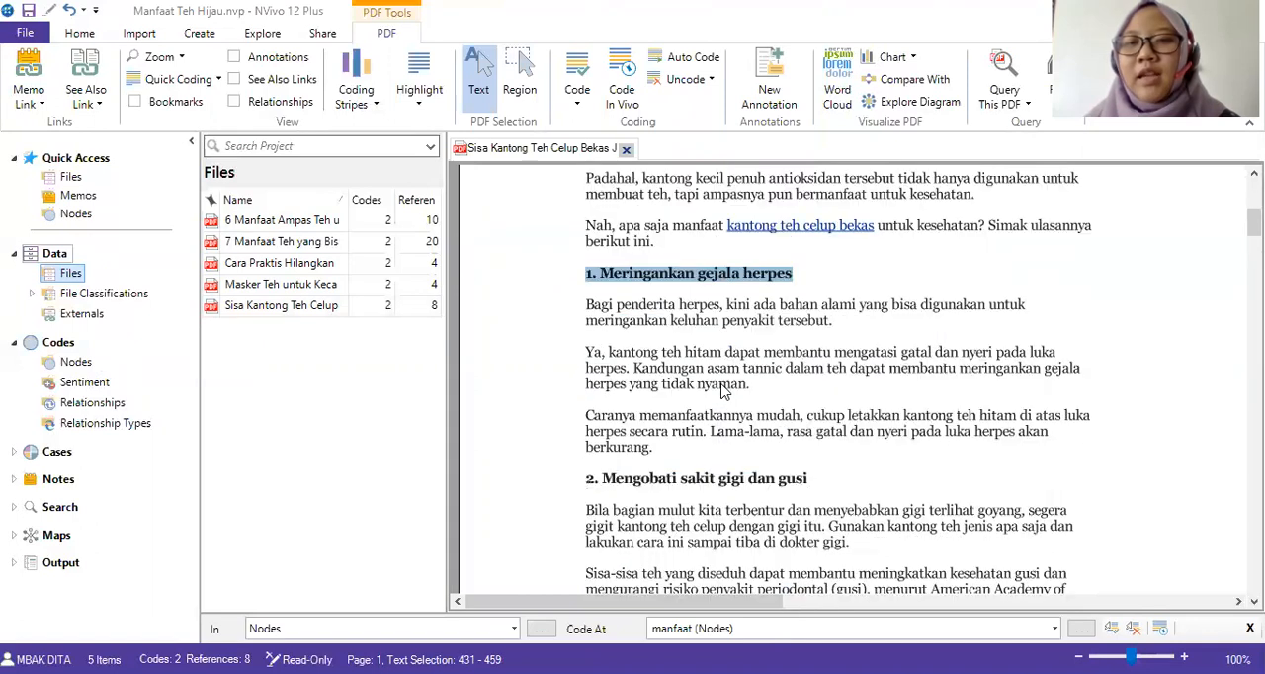
{"action": "left_click_drag", "start_coordinate": [581, 304], "coordinate": [831, 338]}
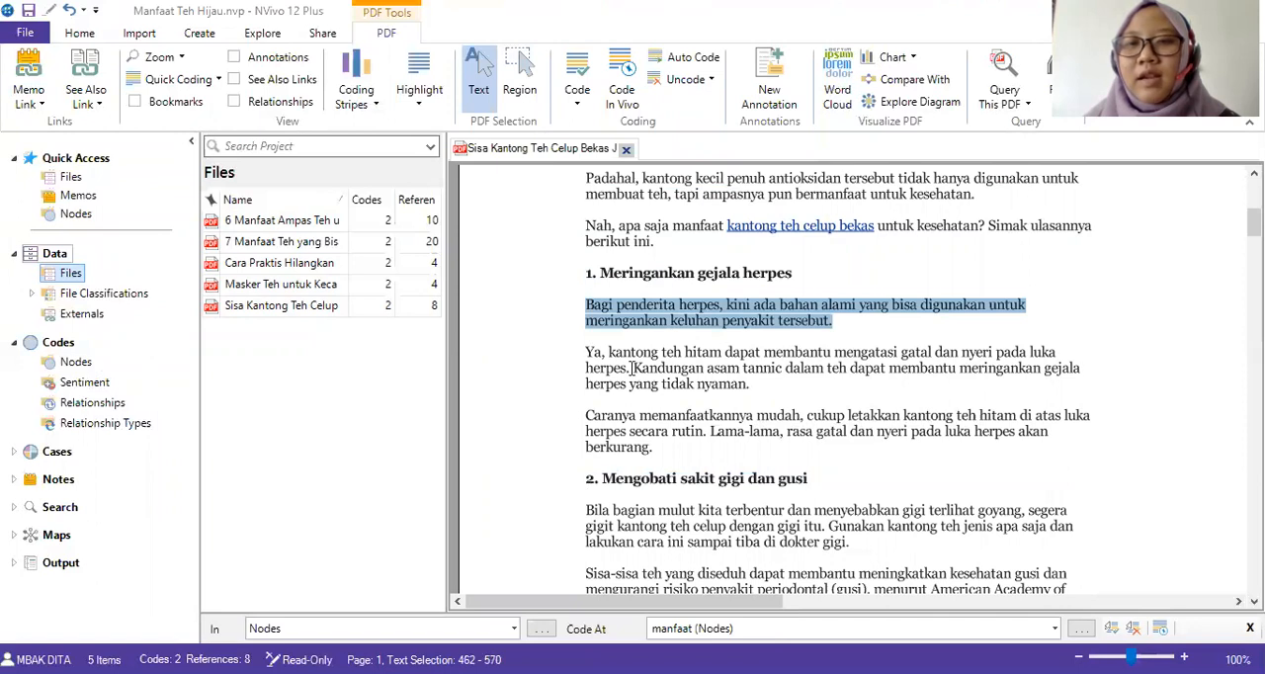
Code the sentence beginning "Ya, kantong teh hitam dapat membantu" in the herpes section at a new node "Herpes".
{"action": "left_click_drag", "start_coordinate": [587, 352], "coordinate": [736, 394]}
{"action": "right_click", "coordinate": [730, 365]}
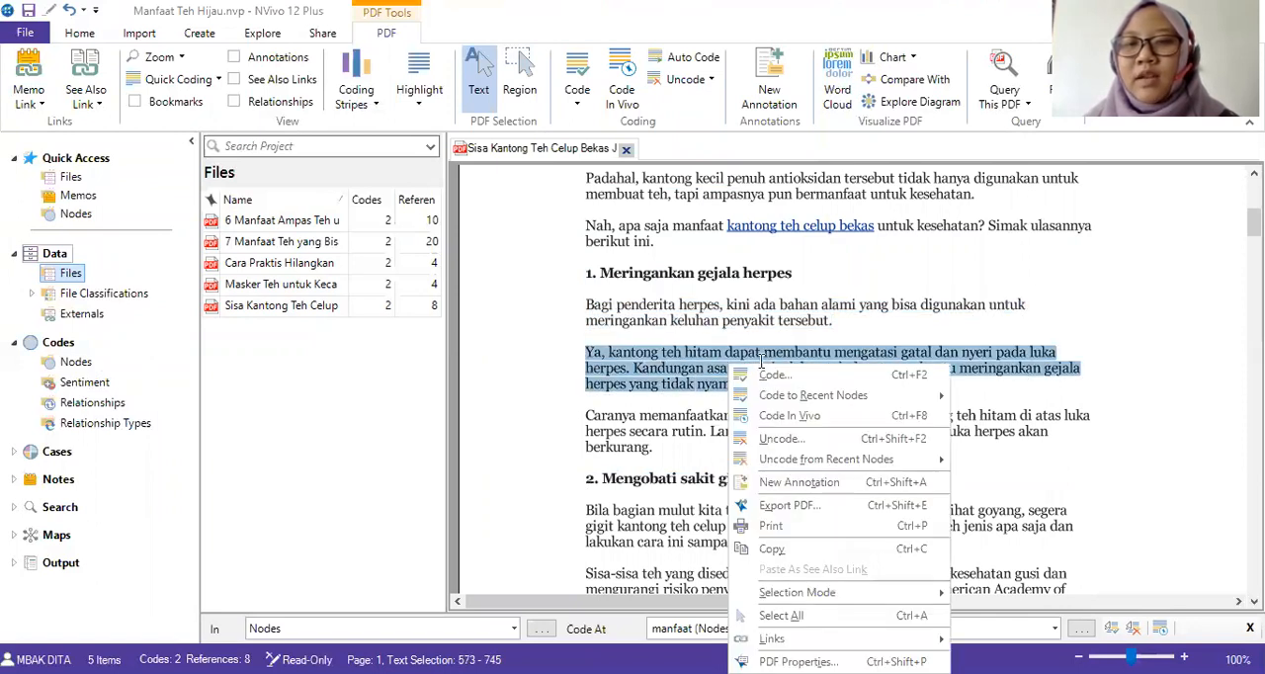
{"action": "left_click", "coordinate": [623, 371]}
{"action": "left_click_drag", "start_coordinate": [589, 352], "coordinate": [629, 368]}
{"action": "right_click", "coordinate": [623, 366]}
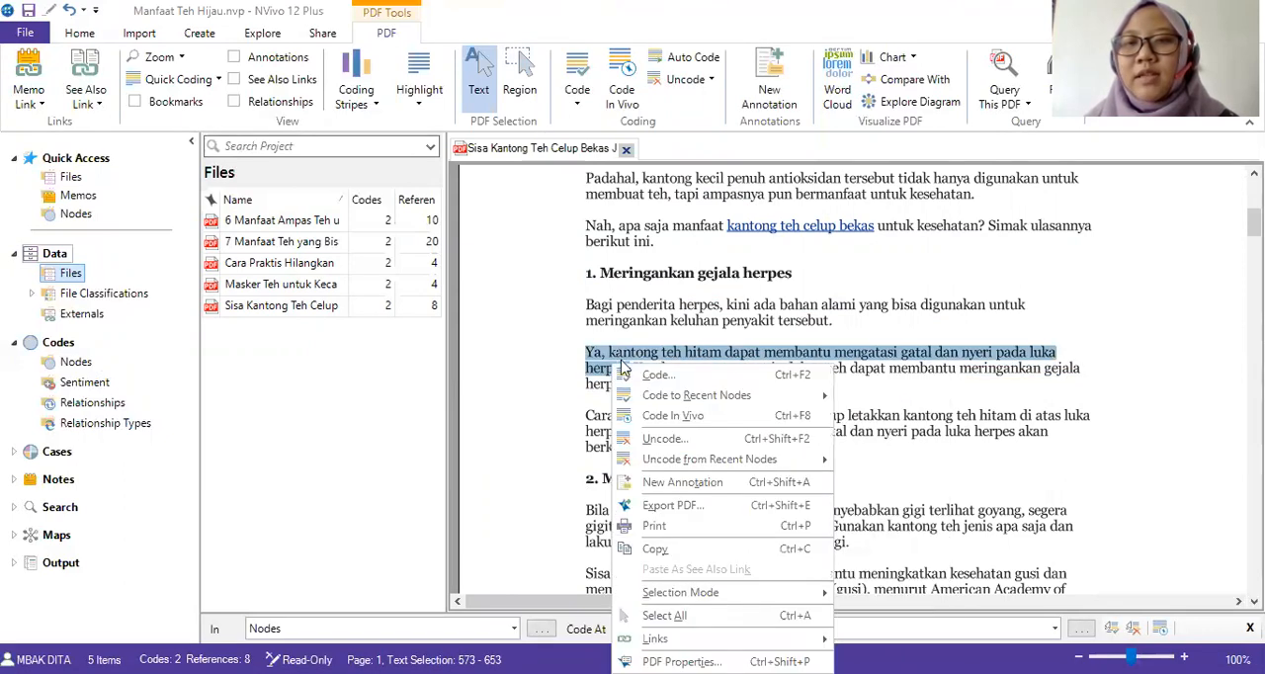
{"action": "left_click", "coordinate": [656, 375]}
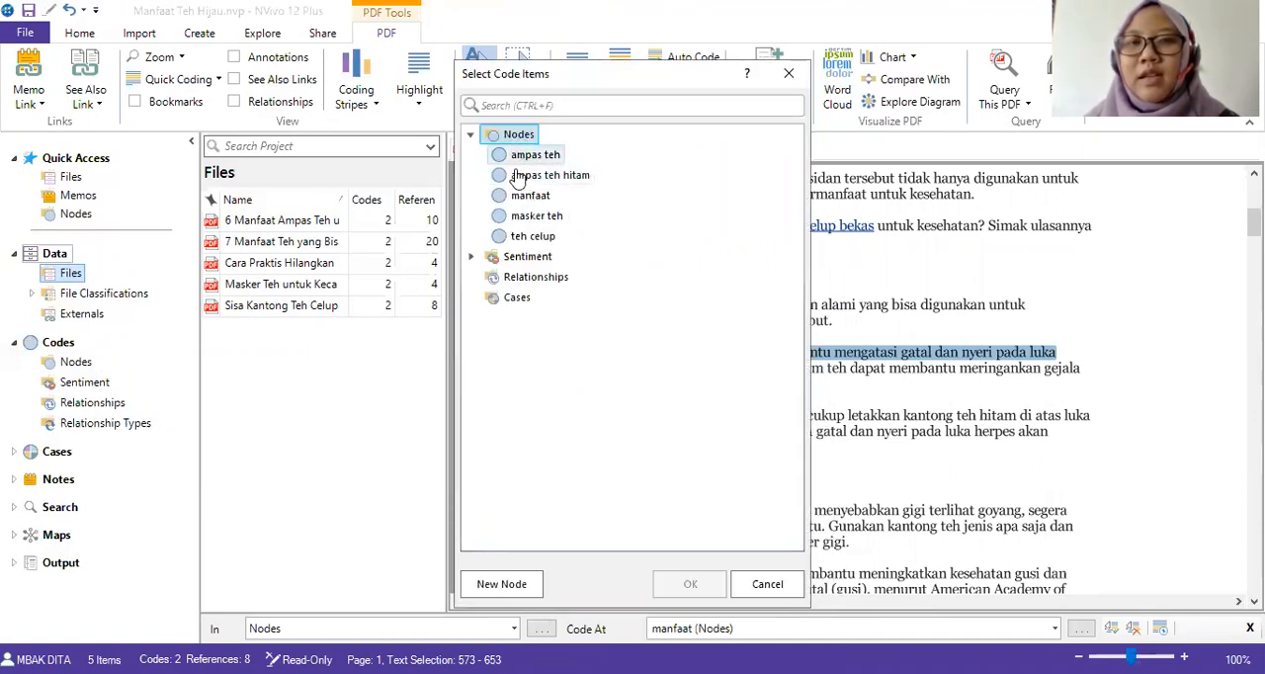
{"action": "left_click", "coordinate": [501, 584]}
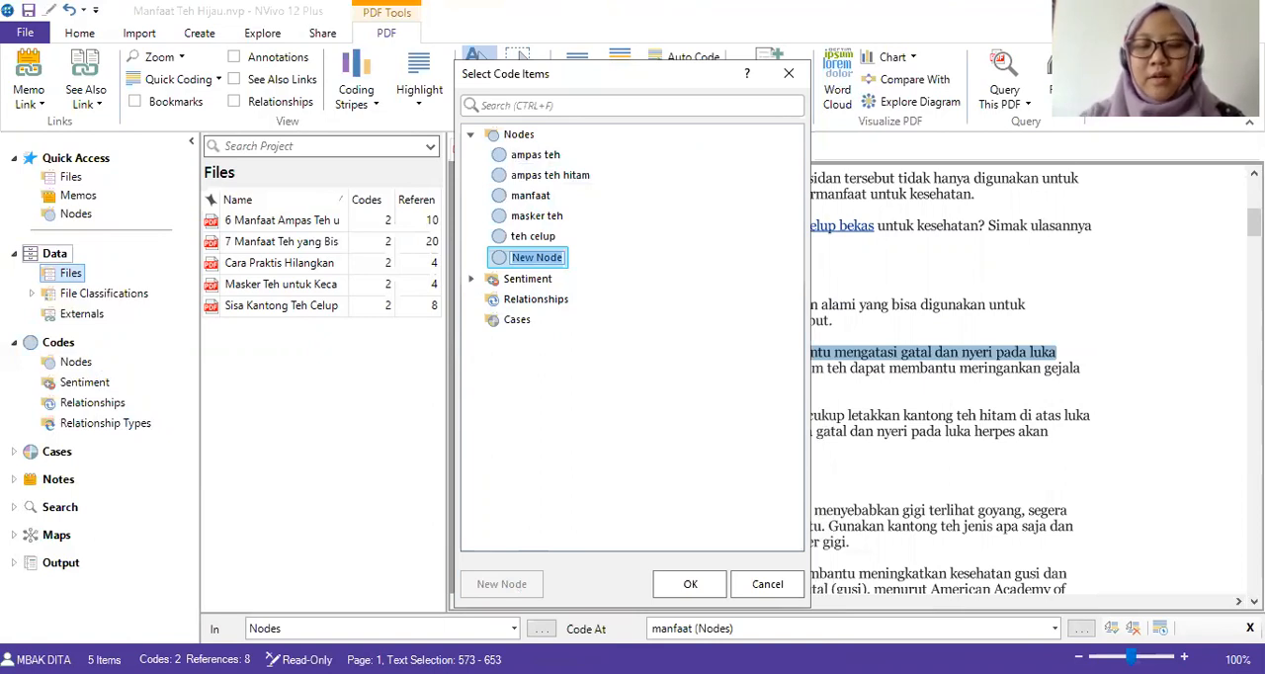
{"action": "type", "text": "Herpes"}
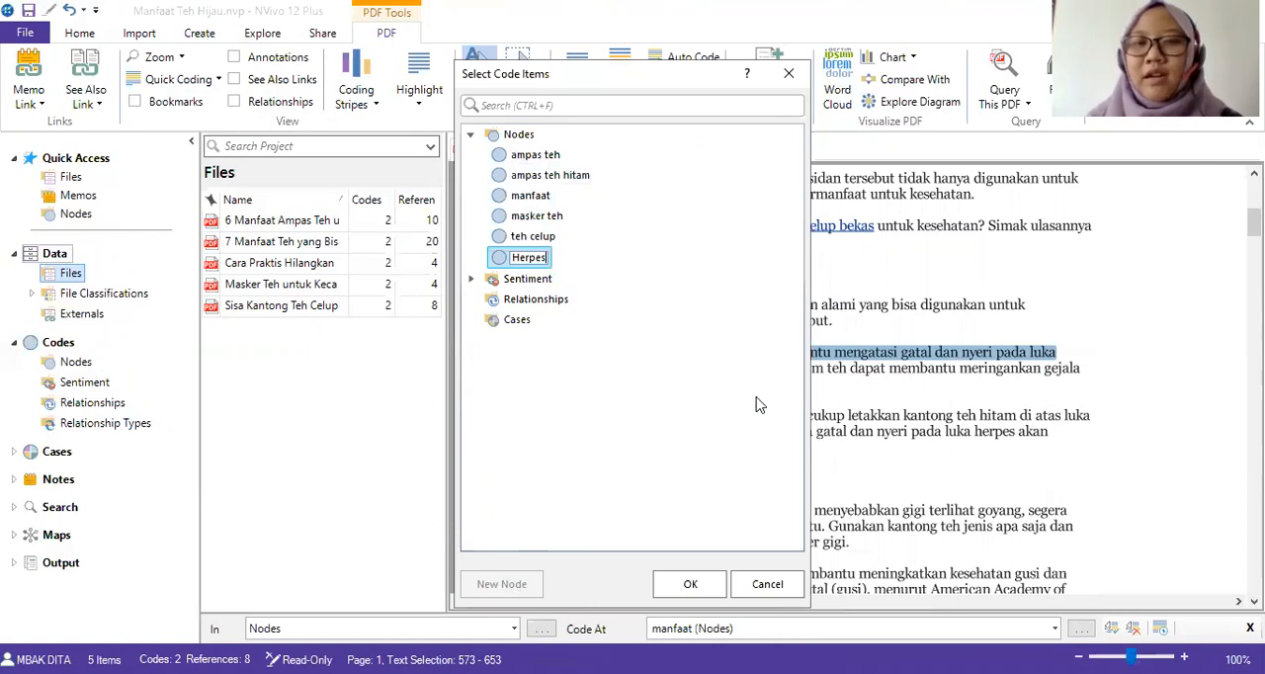
{"action": "left_click", "coordinate": [686, 585]}
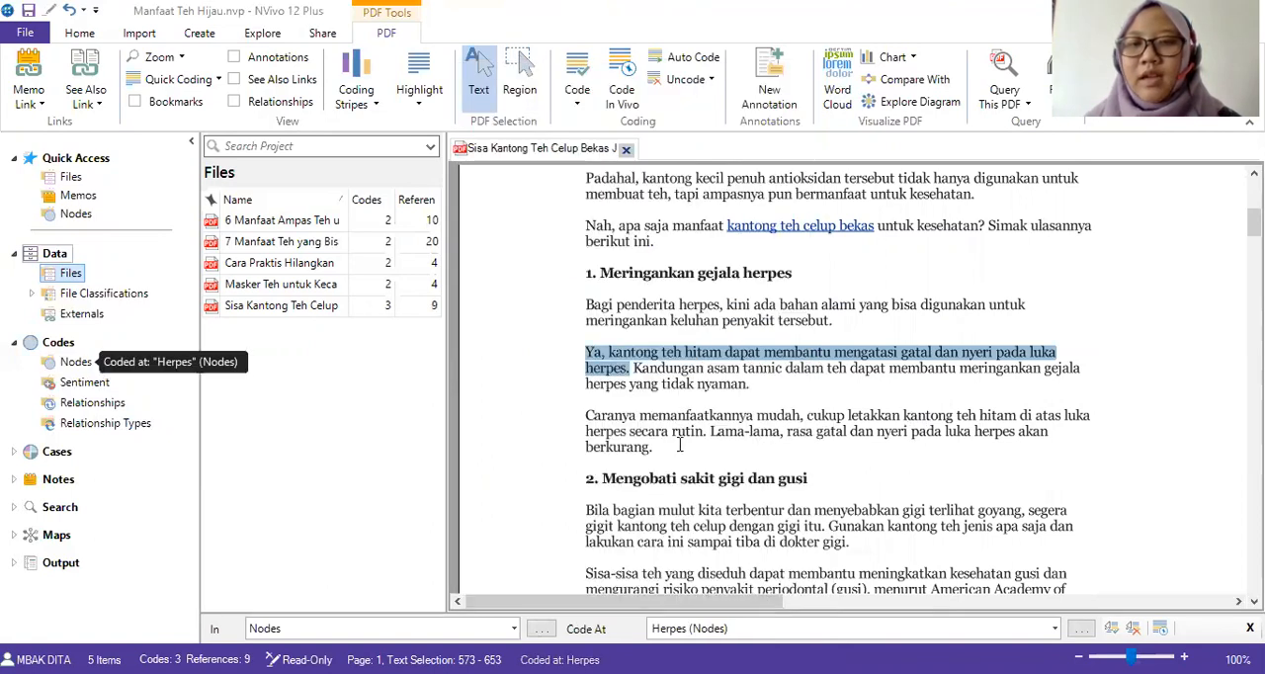
Start coding the sentence beginning "Kandungan asam tannic dalam teh" and add a new top-level node "Kandungan".
{"action": "scroll", "coordinate": [679, 445], "scroll_direction": "down", "scroll_amount": 3}
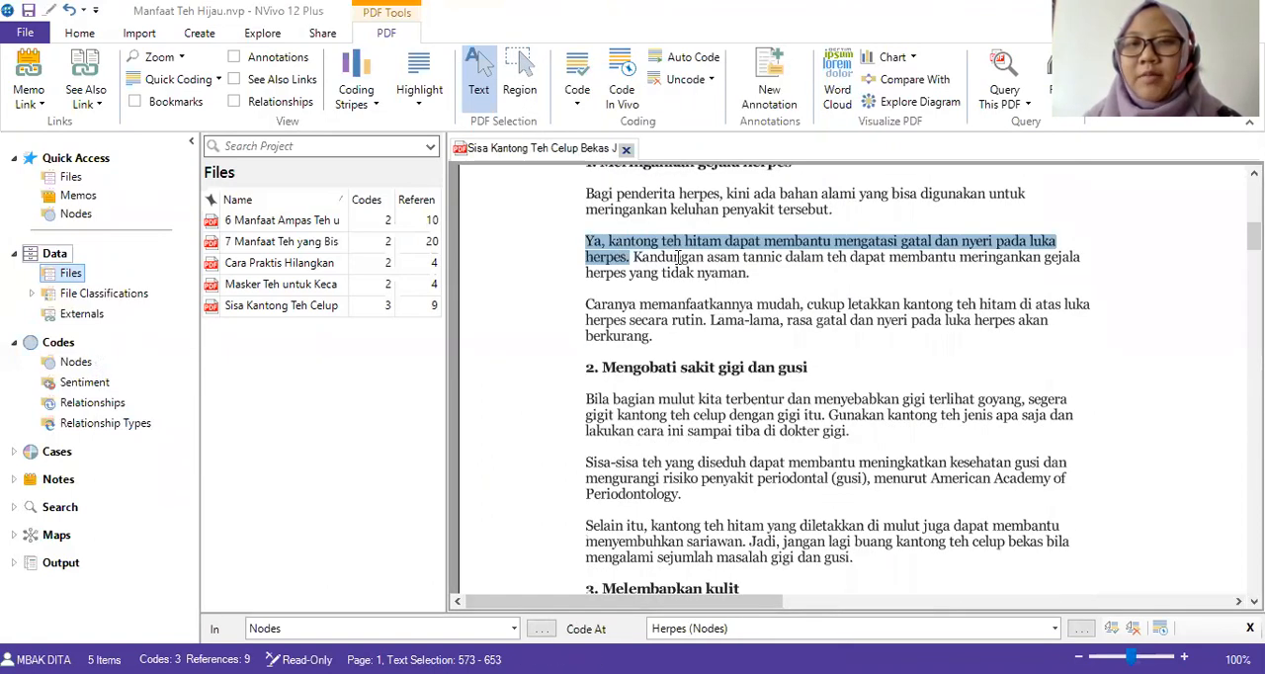
{"action": "scroll", "coordinate": [672, 272], "scroll_direction": "up", "scroll_amount": 3}
{"action": "left_click_drag", "start_coordinate": [634, 368], "coordinate": [766, 401]}
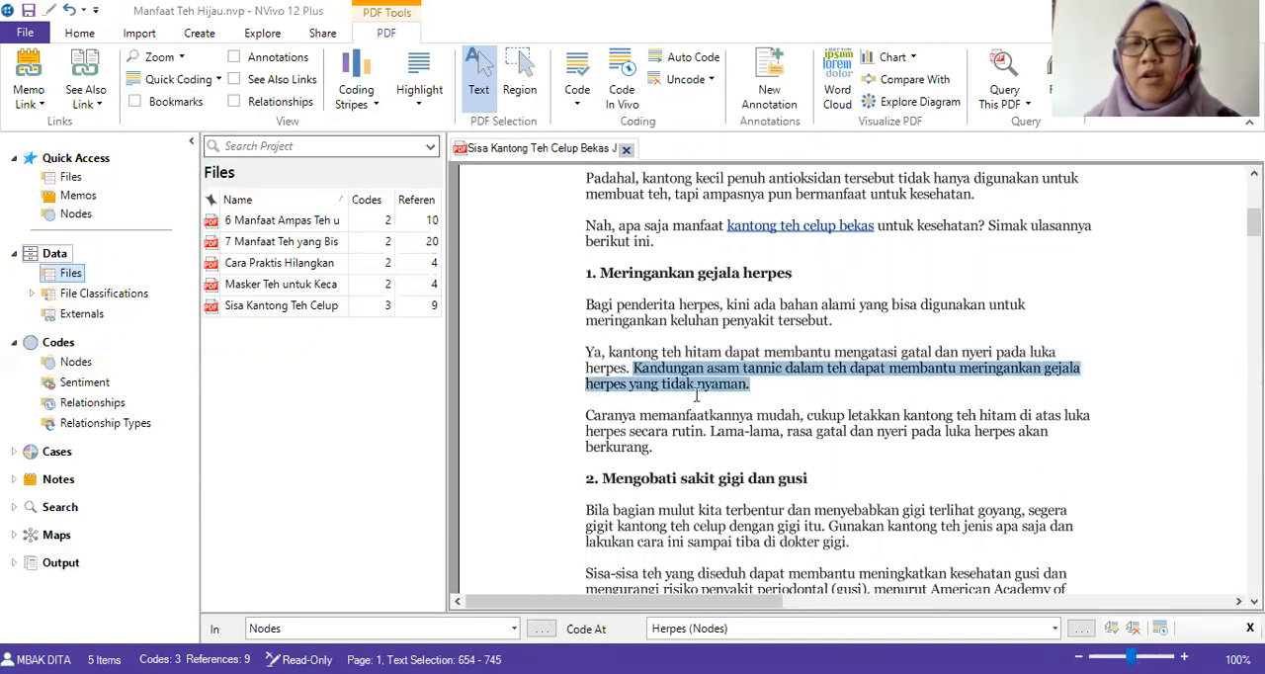
{"action": "right_click", "coordinate": [695, 389]}
{"action": "left_click", "coordinate": [727, 390]}
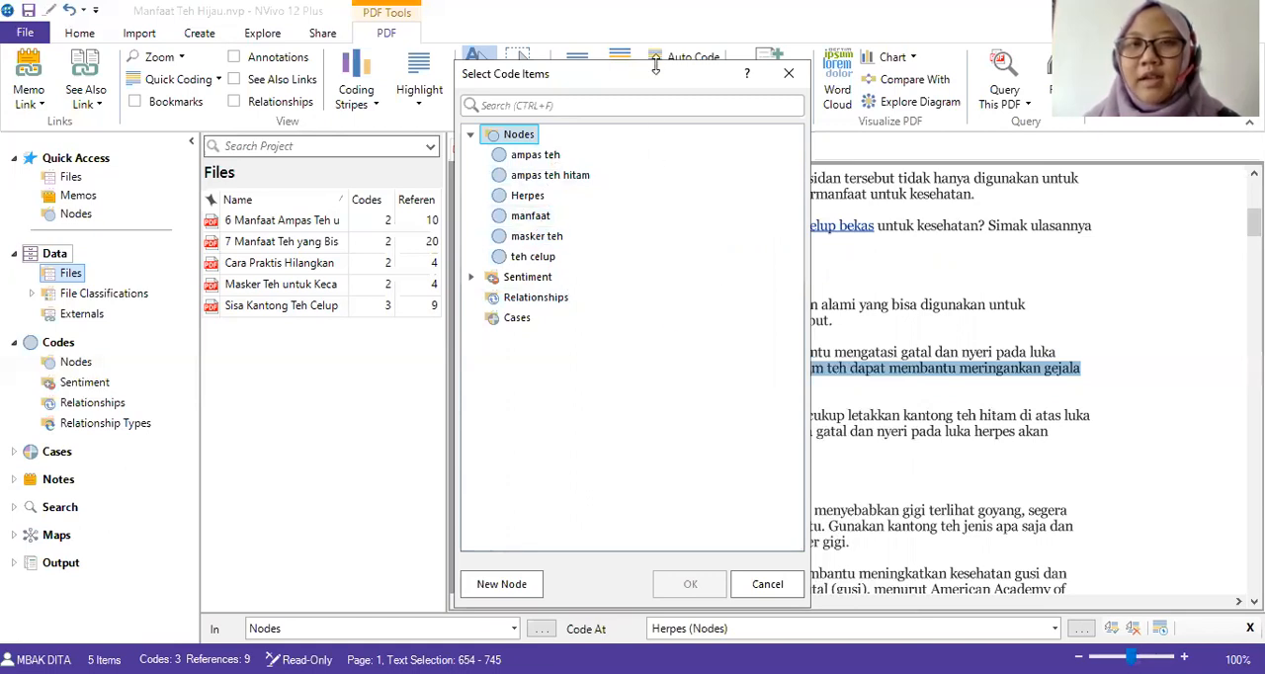
{"action": "left_click_drag", "start_coordinate": [650, 90], "coordinate": [414, 88]}
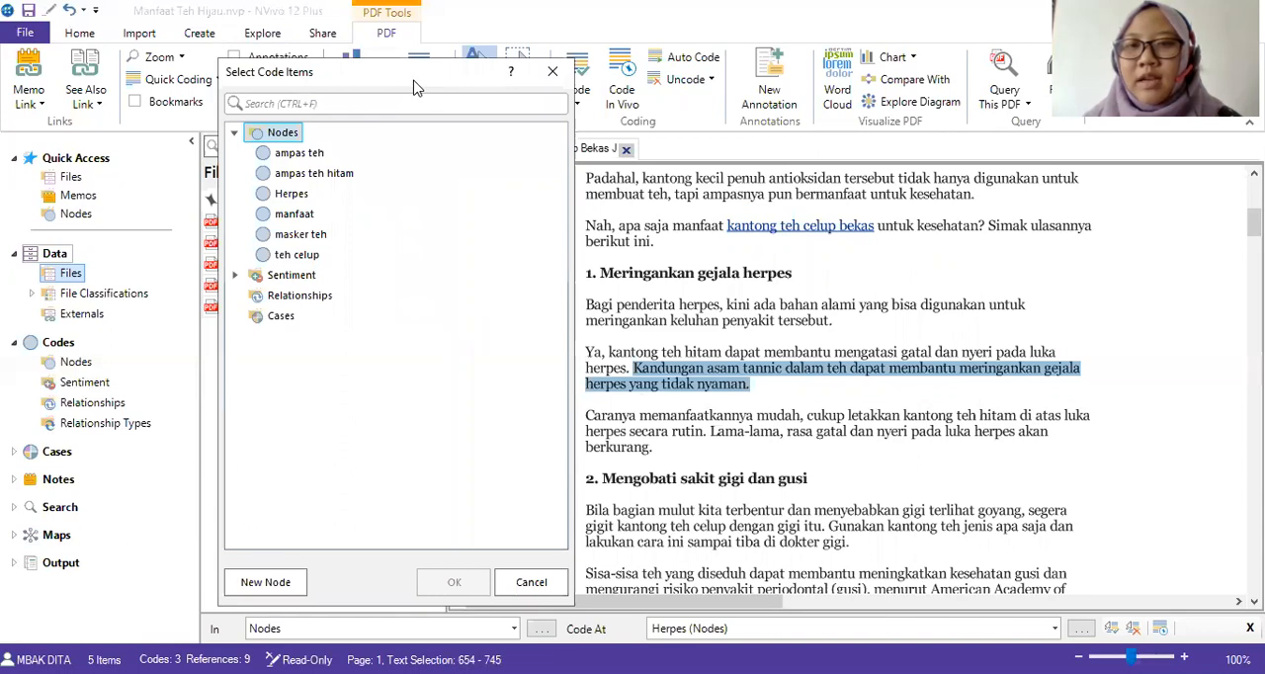
{"action": "left_click_drag", "start_coordinate": [414, 88], "coordinate": [439, 52]}
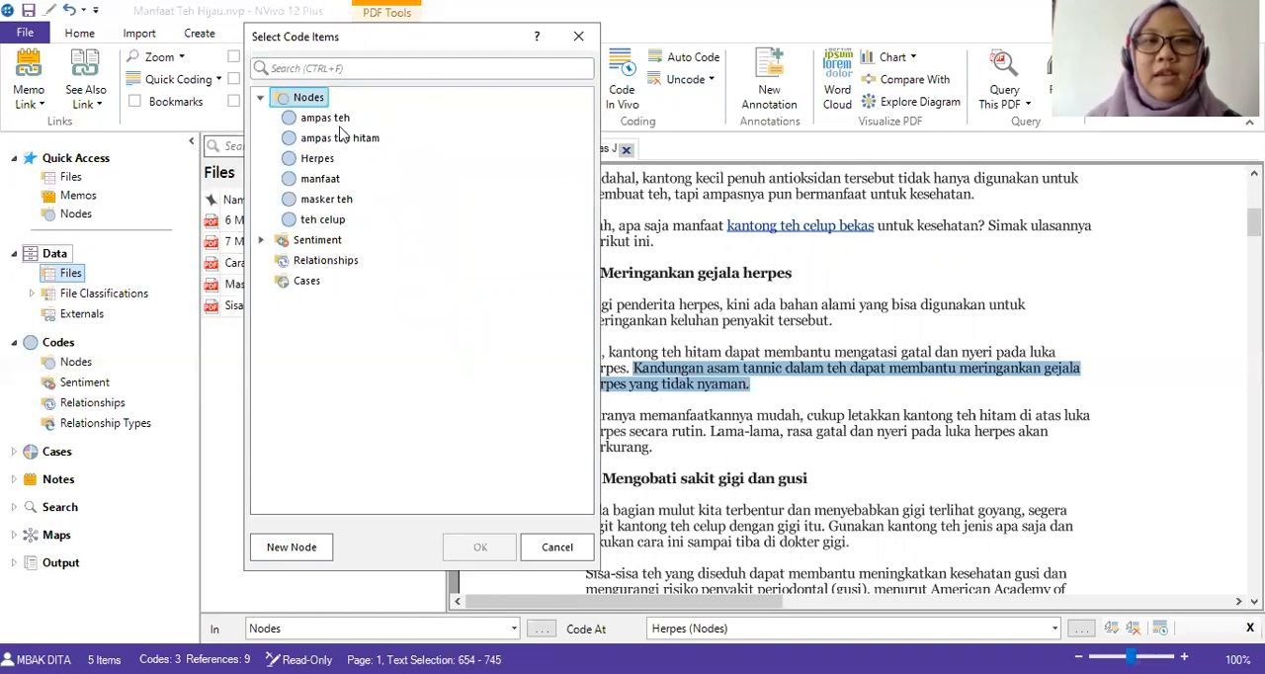
{"action": "left_click", "coordinate": [289, 548]}
{"action": "type", "text": "K"}
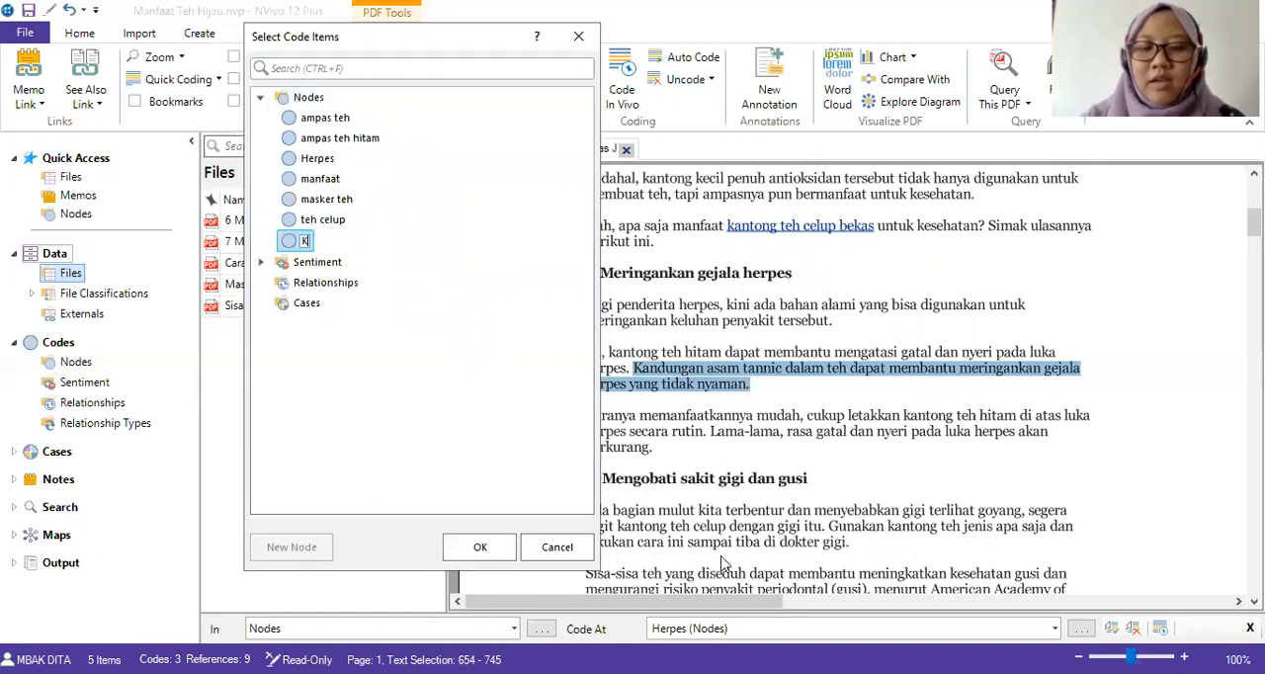
{"action": "type", "text": "andungan"}
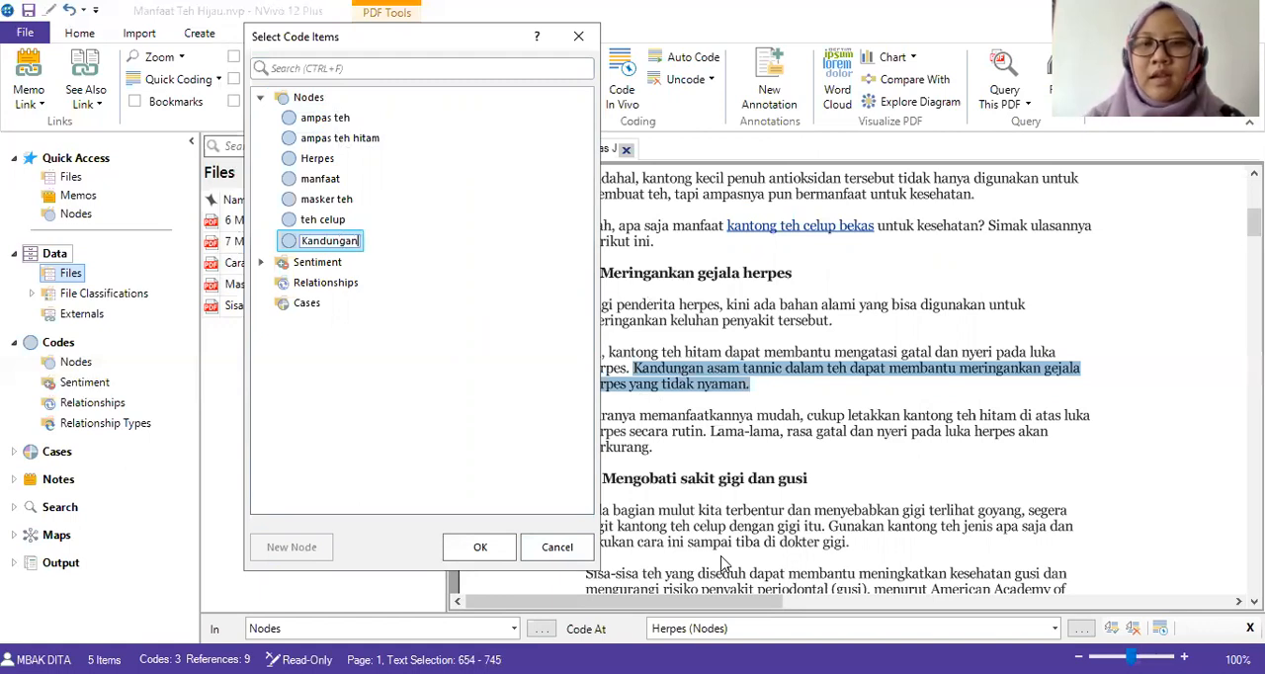
{"action": "left_click", "coordinate": [421, 312]}
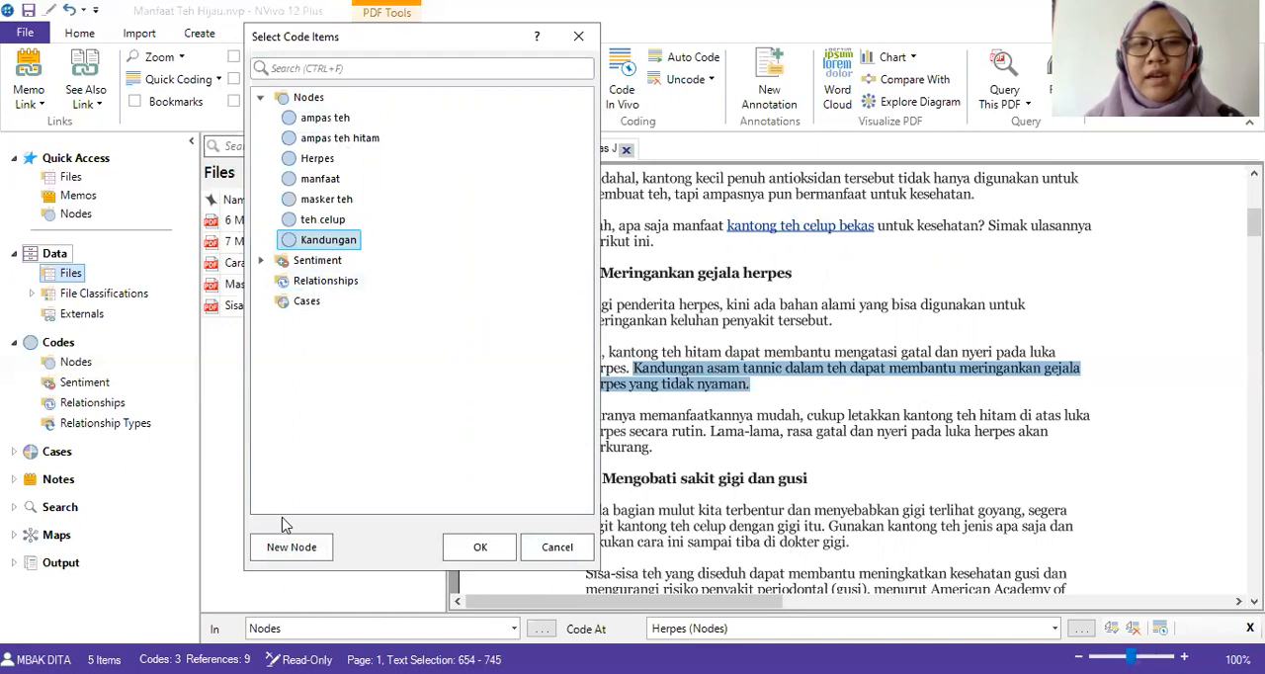
Add a child node "Asam tannic" under "Kandungan" and code the selected sentence at it.
{"action": "left_click", "coordinate": [310, 549]}
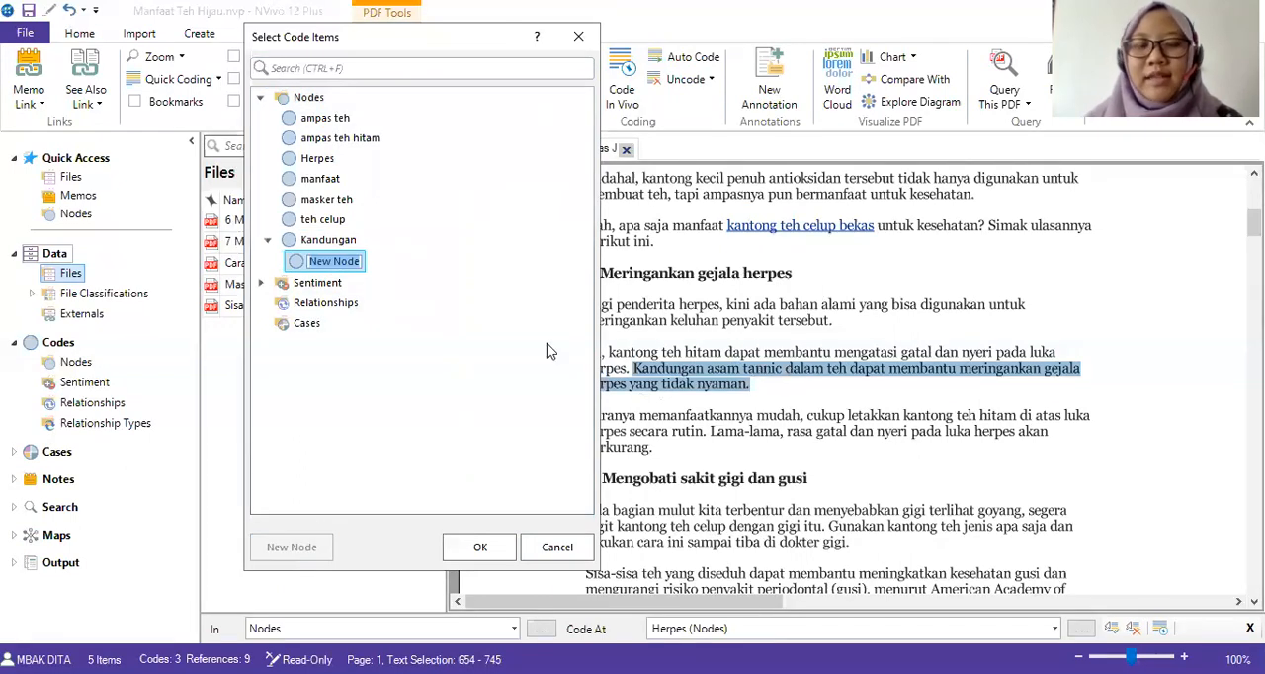
{"action": "type", "text": "Asam tannic"}
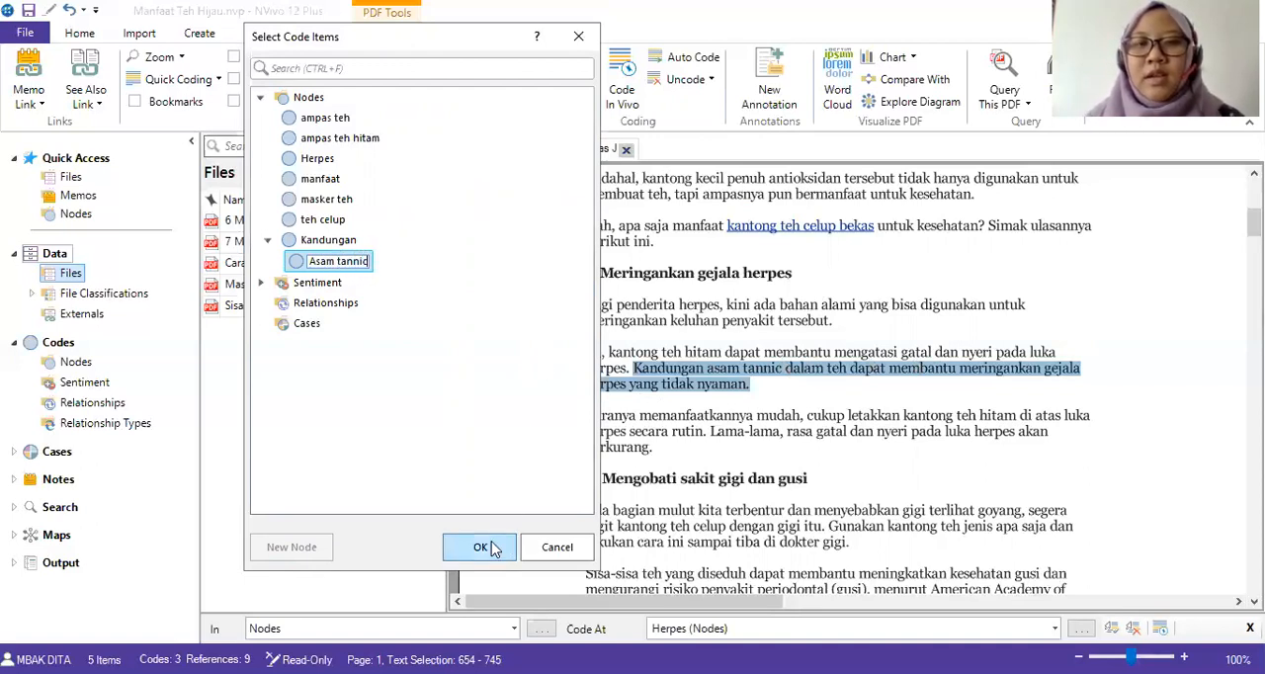
{"action": "key", "text": "Return"}
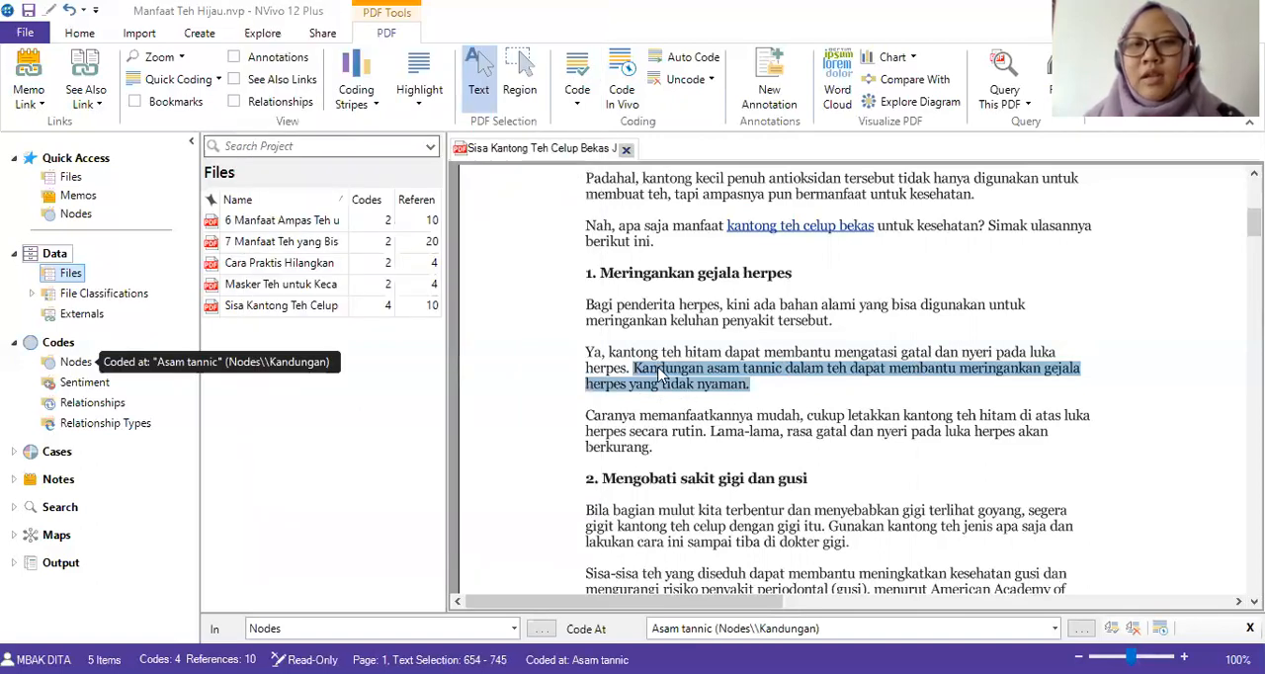
Code the full sentence beginning "Kandungan asam tannic dalam teh" at the existing node "Herpes" as well.
{"action": "left_click", "coordinate": [660, 372]}
{"action": "left_click_drag", "start_coordinate": [633, 364], "coordinate": [795, 369]}
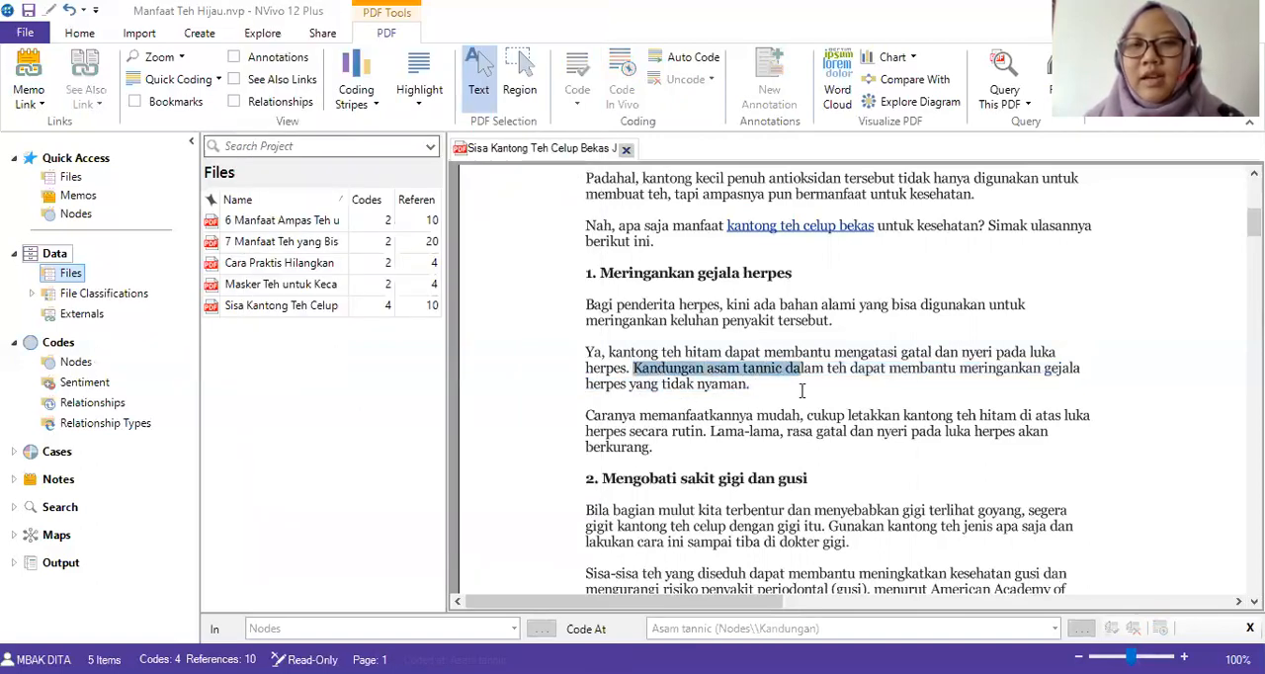
{"action": "left_click", "coordinate": [712, 369]}
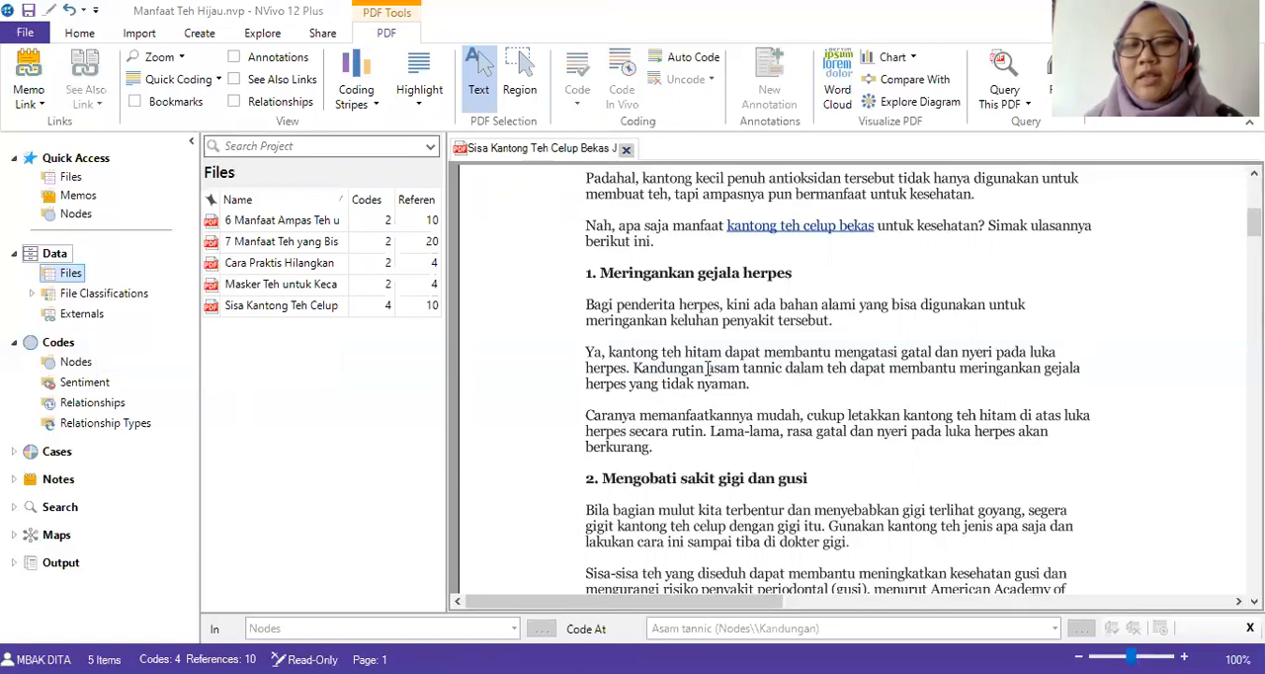
{"action": "left_click_drag", "start_coordinate": [637, 366], "coordinate": [788, 374]}
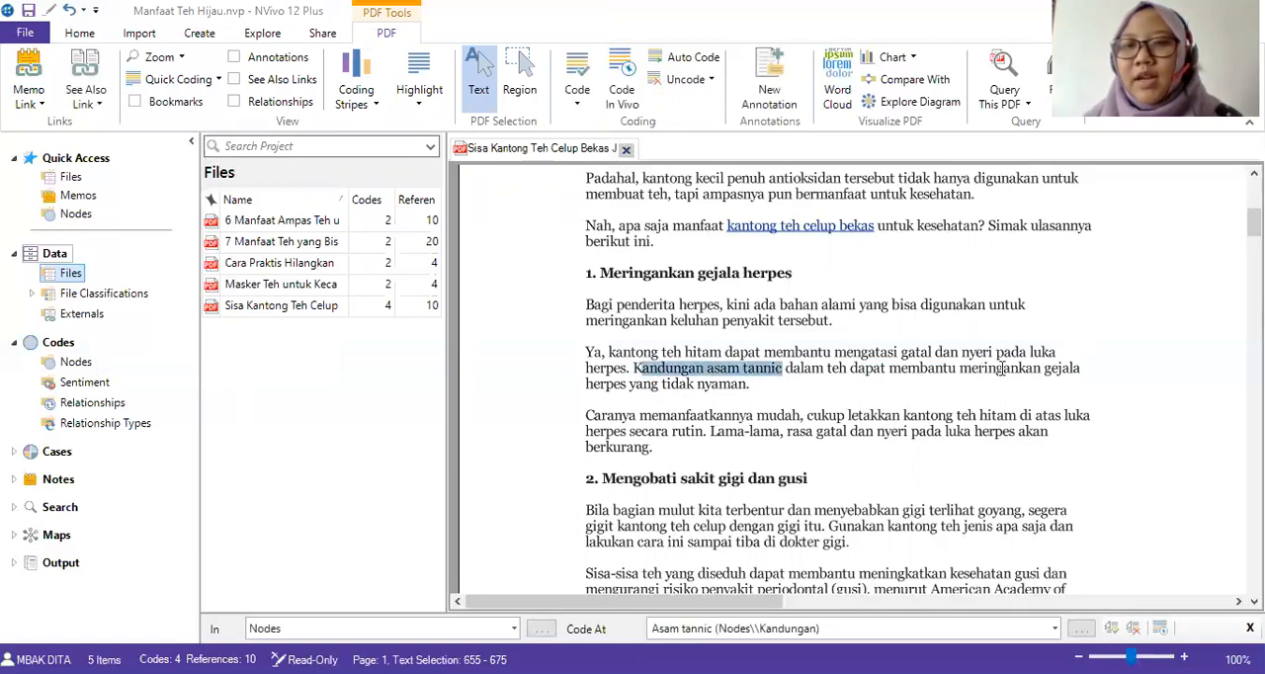
{"action": "left_click_drag", "start_coordinate": [1002, 368], "coordinate": [1049, 370]}
{"action": "left_click_drag", "start_coordinate": [639, 367], "coordinate": [774, 397]}
{"action": "left_click", "coordinate": [736, 393]}
{"action": "left_click_drag", "start_coordinate": [635, 368], "coordinate": [751, 386]}
{"action": "right_click", "coordinate": [722, 390]}
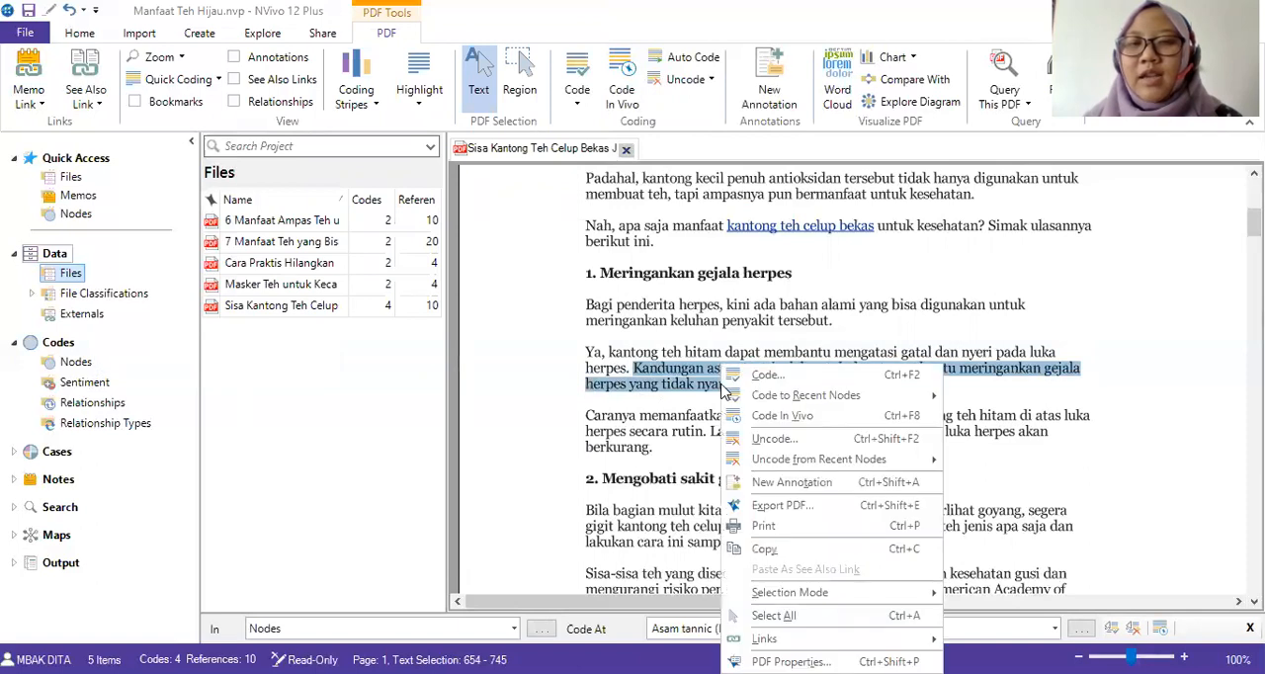
{"action": "left_click", "coordinate": [763, 376]}
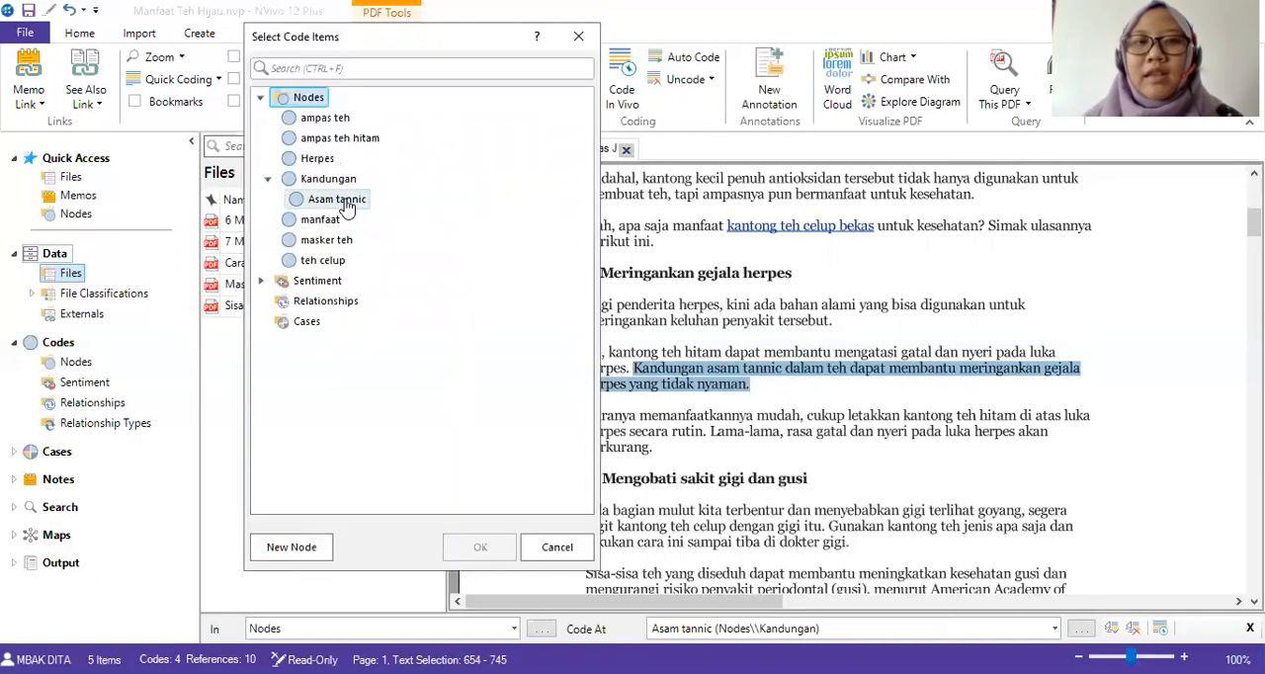
{"action": "left_click", "coordinate": [326, 160]}
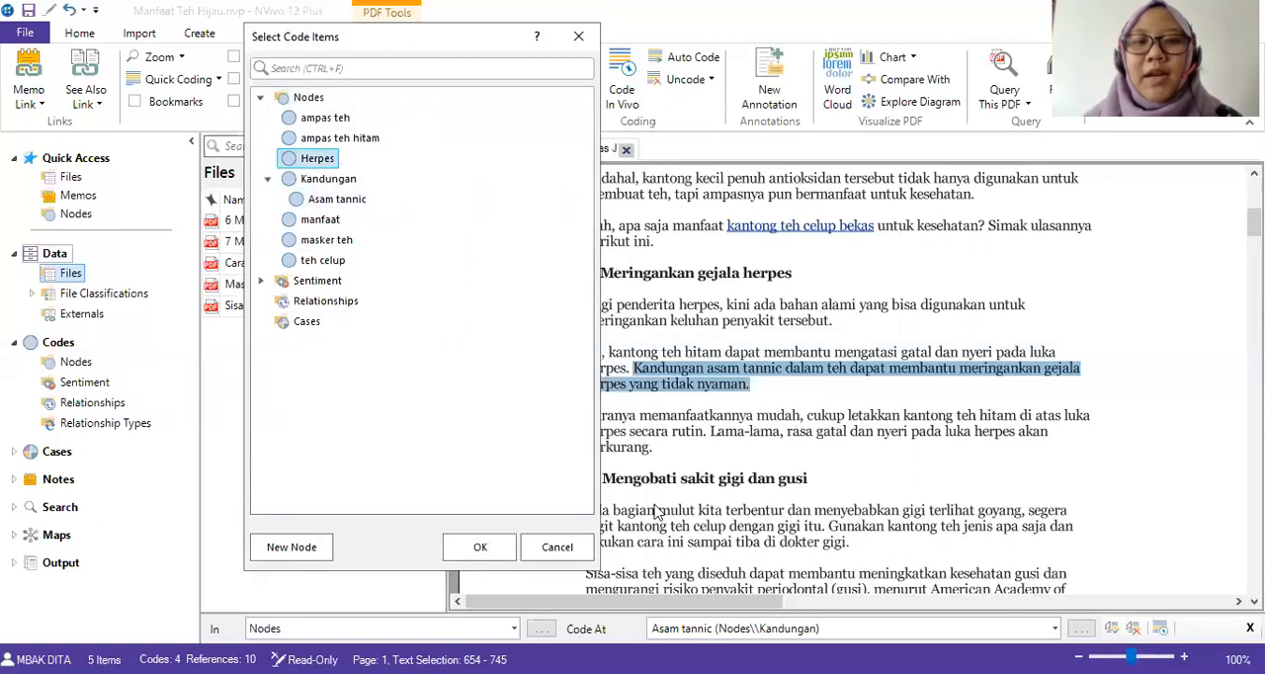
{"action": "left_click", "coordinate": [474, 550]}
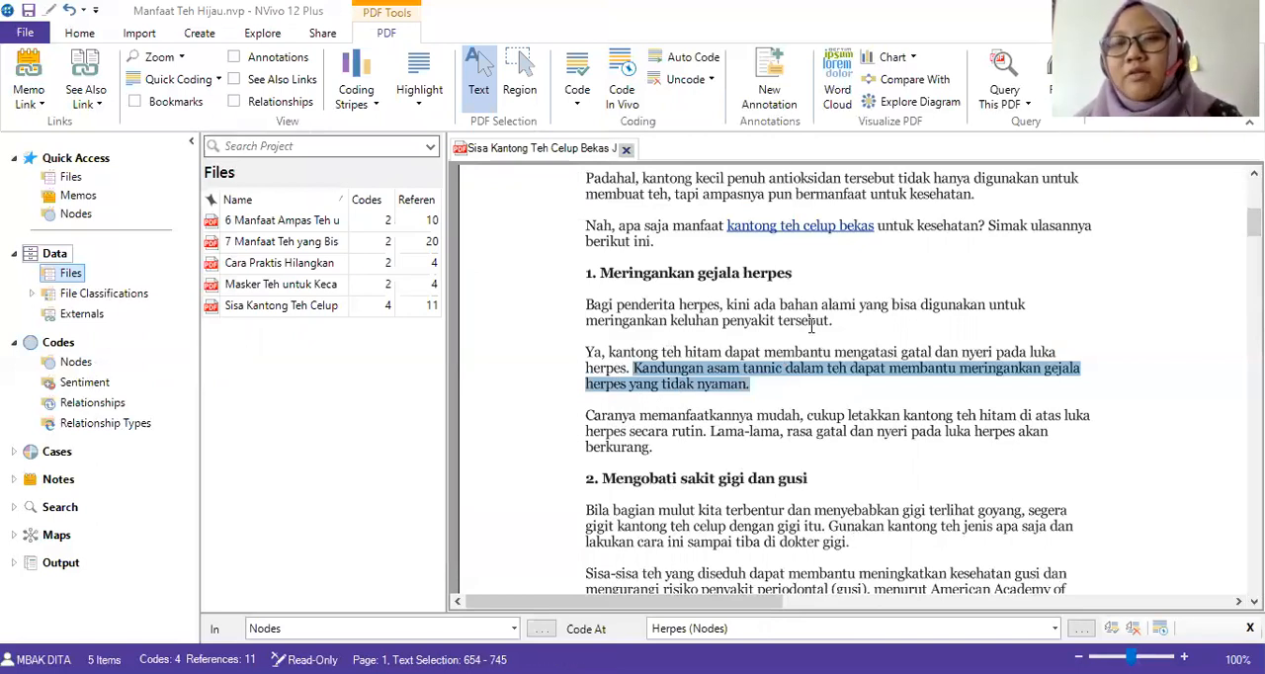
Code the sentence beginning "Selain itu, kantong teh hitam yang diletakkan di mulut" in the teeth and gums section at a new node "Sariawan".
{"action": "scroll", "coordinate": [818, 348], "scroll_direction": "down", "scroll_amount": 2}
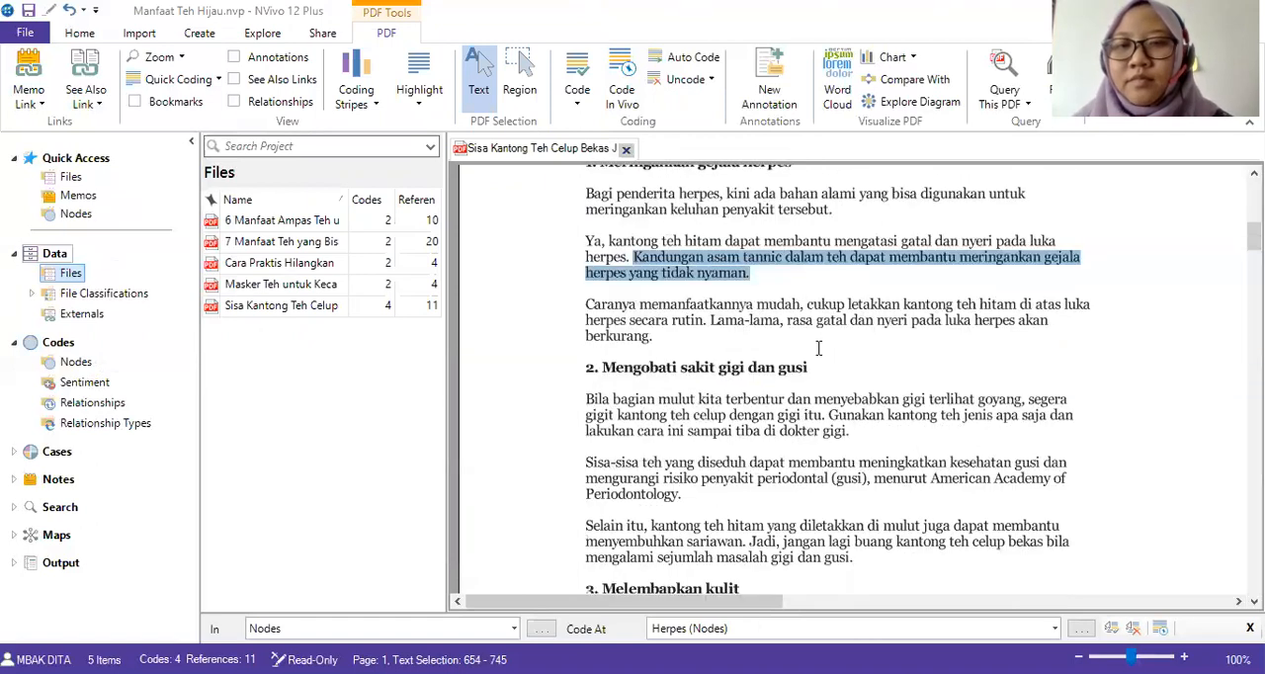
{"action": "scroll", "coordinate": [819, 348], "scroll_direction": "down", "scroll_amount": 4}
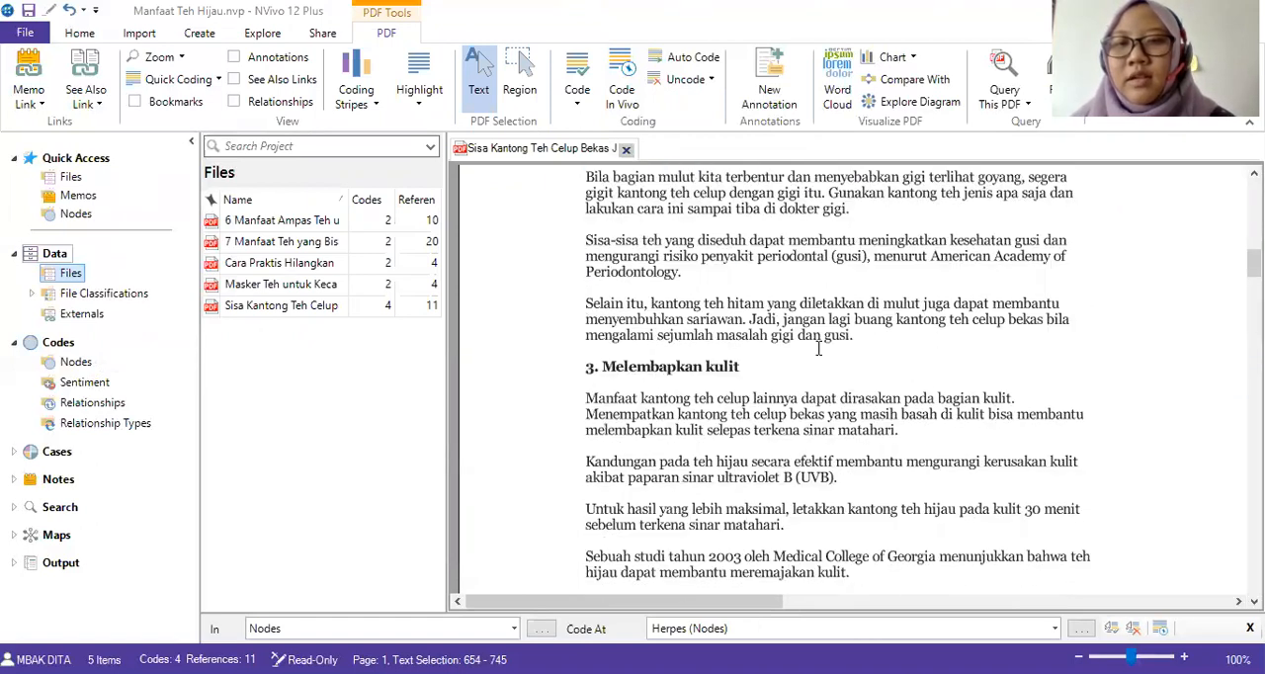
{"action": "left_click", "coordinate": [938, 324]}
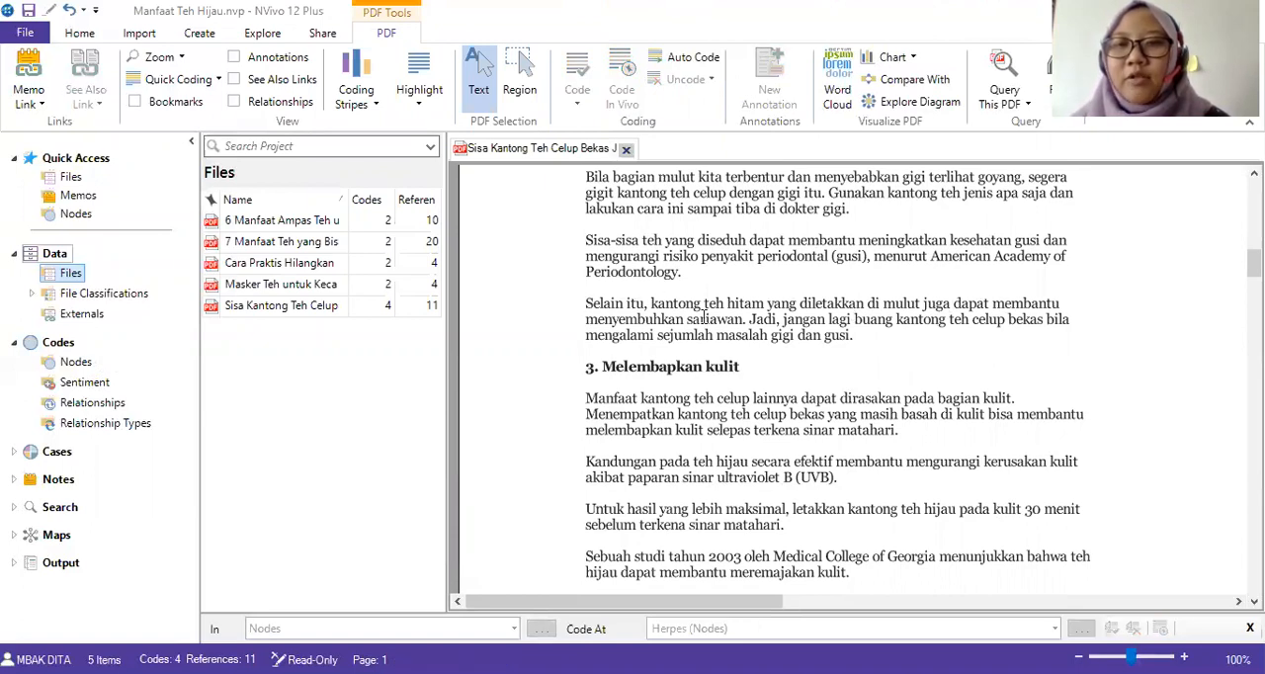
{"action": "left_click_drag", "start_coordinate": [583, 300], "coordinate": [750, 324]}
{"action": "right_click", "coordinate": [718, 333]}
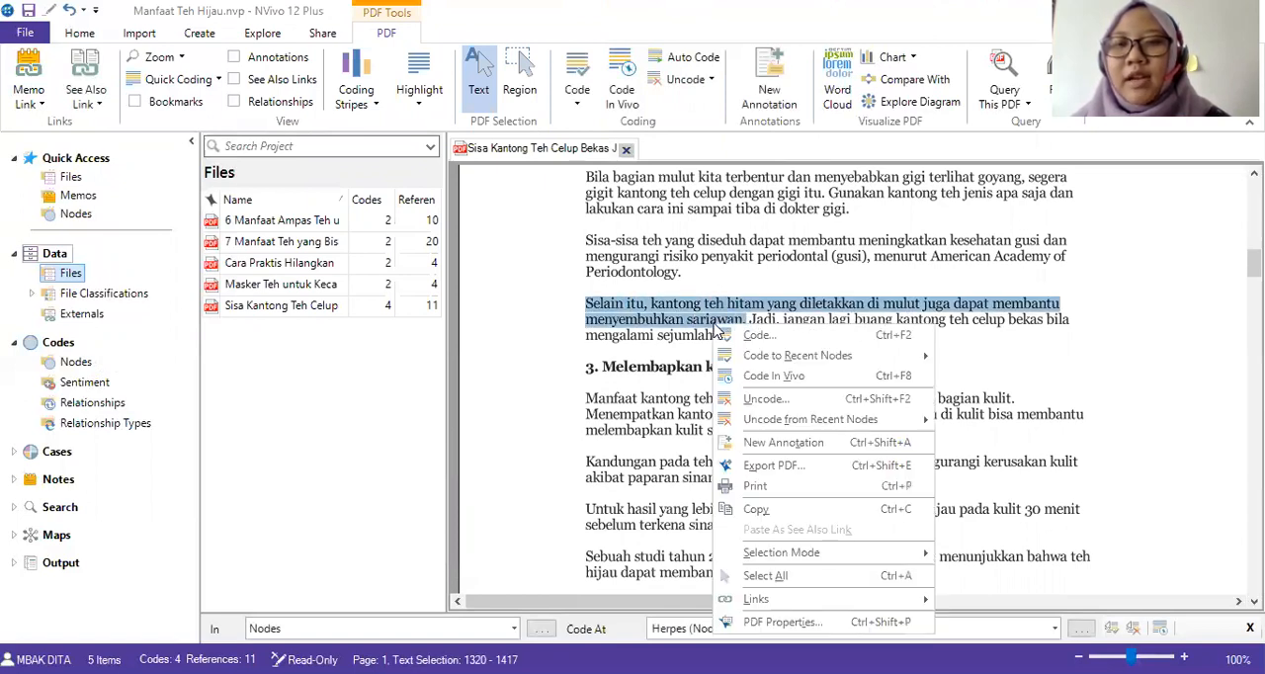
{"action": "left_click", "coordinate": [733, 338]}
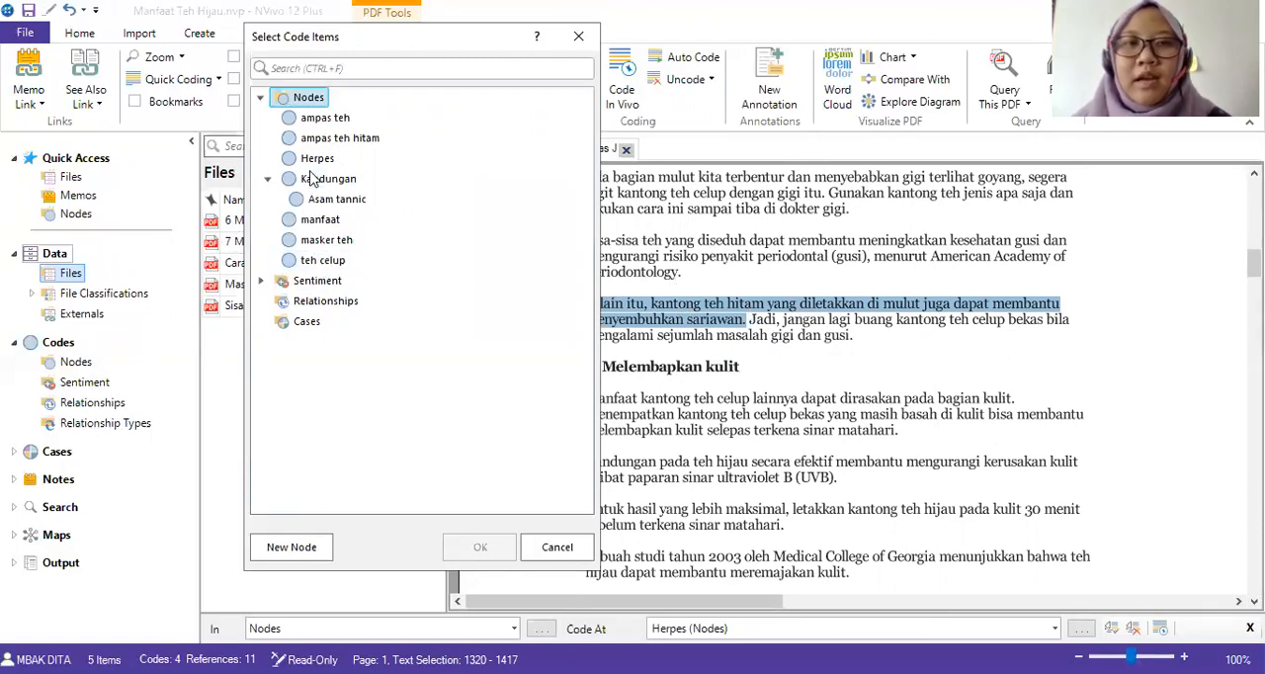
{"action": "left_click", "coordinate": [292, 550]}
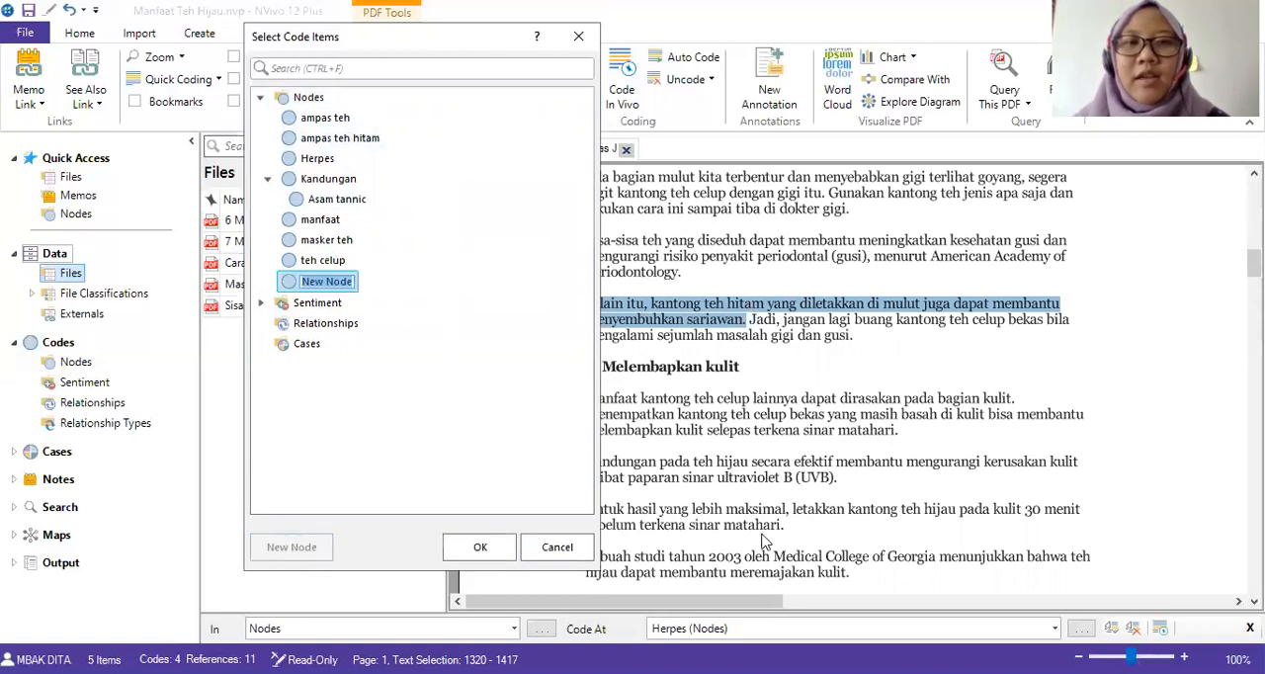
{"action": "type", "text": "Sariawan"}
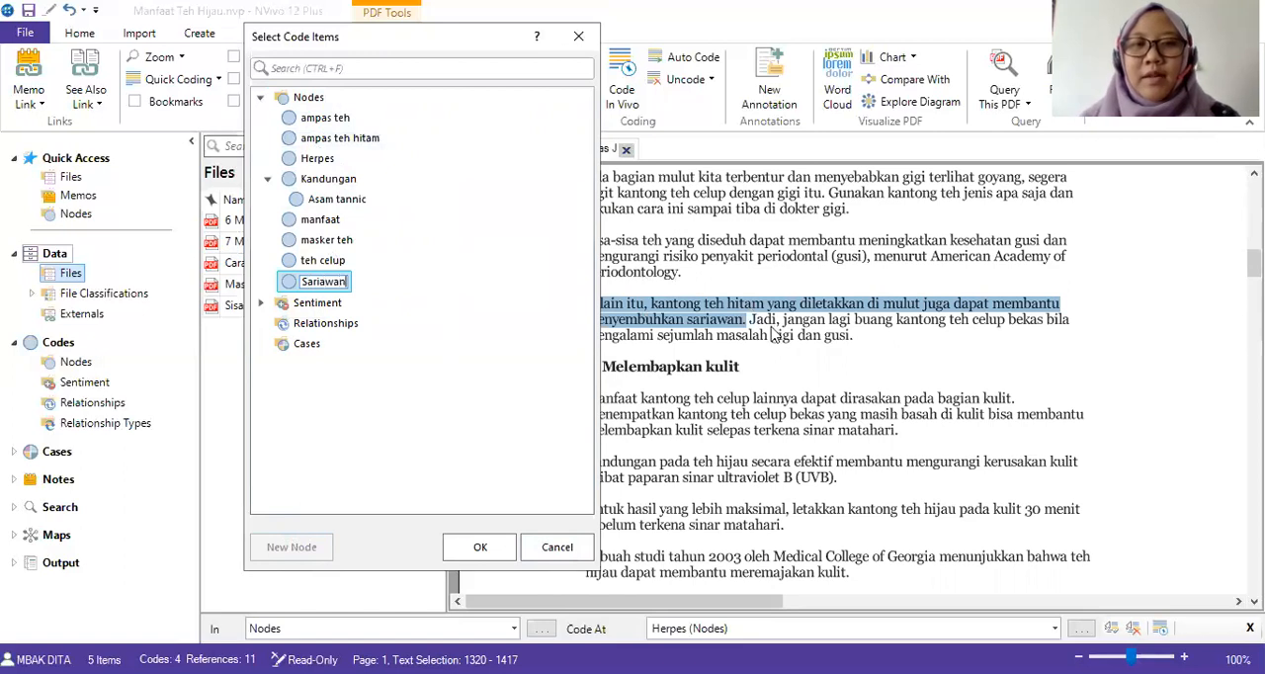
{"action": "left_click", "coordinate": [484, 551]}
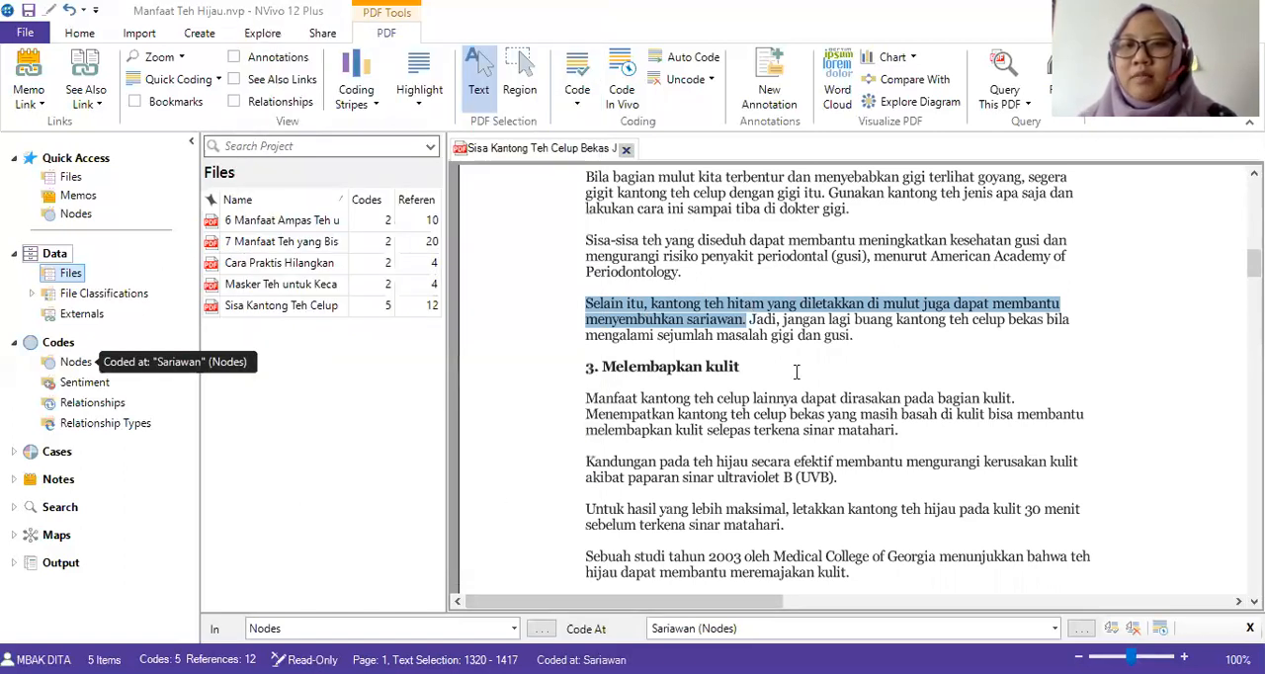
Code the sentence beginning "Kandungan pada teh hijau secara efektif" in the "Melembapkan kulit" section at a new node "UVB".
{"action": "scroll", "coordinate": [820, 381], "scroll_direction": "up", "scroll_amount": 2}
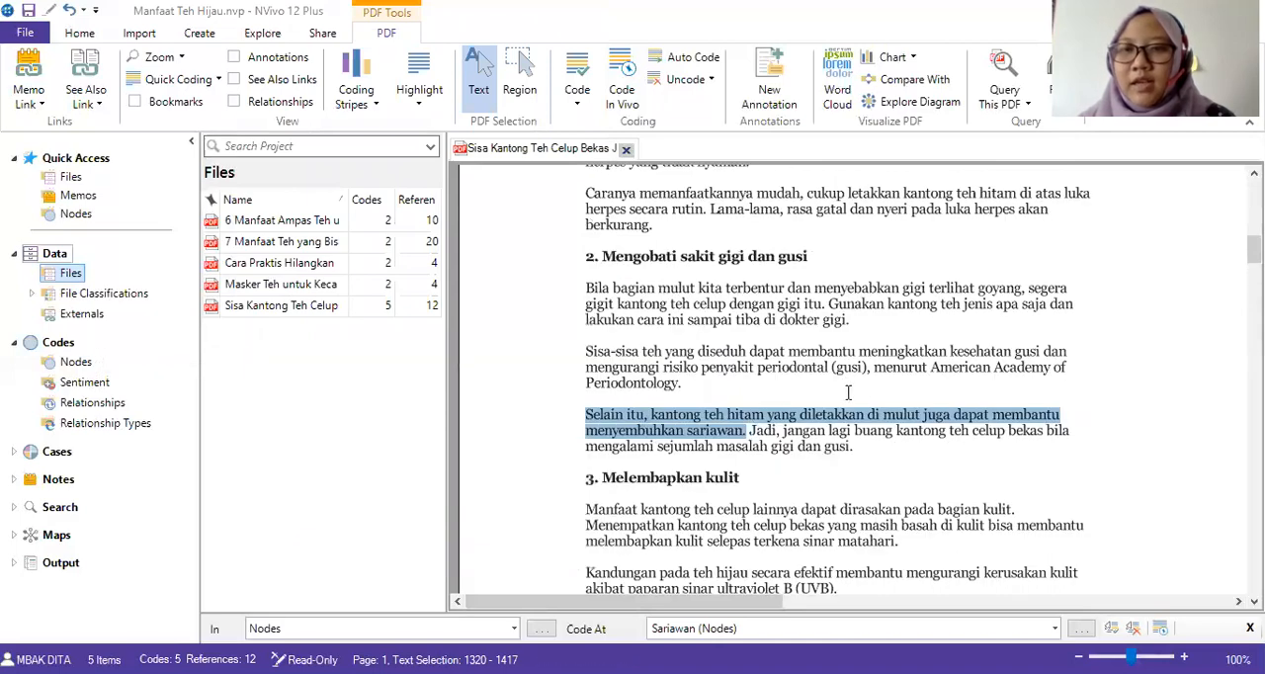
{"action": "scroll", "coordinate": [878, 394], "scroll_direction": "down", "scroll_amount": 4}
{"action": "scroll", "coordinate": [877, 395], "scroll_direction": "down", "scroll_amount": 4}
{"action": "scroll", "coordinate": [847, 451], "scroll_direction": "up", "scroll_amount": 4}
{"action": "left_click", "coordinate": [694, 279]}
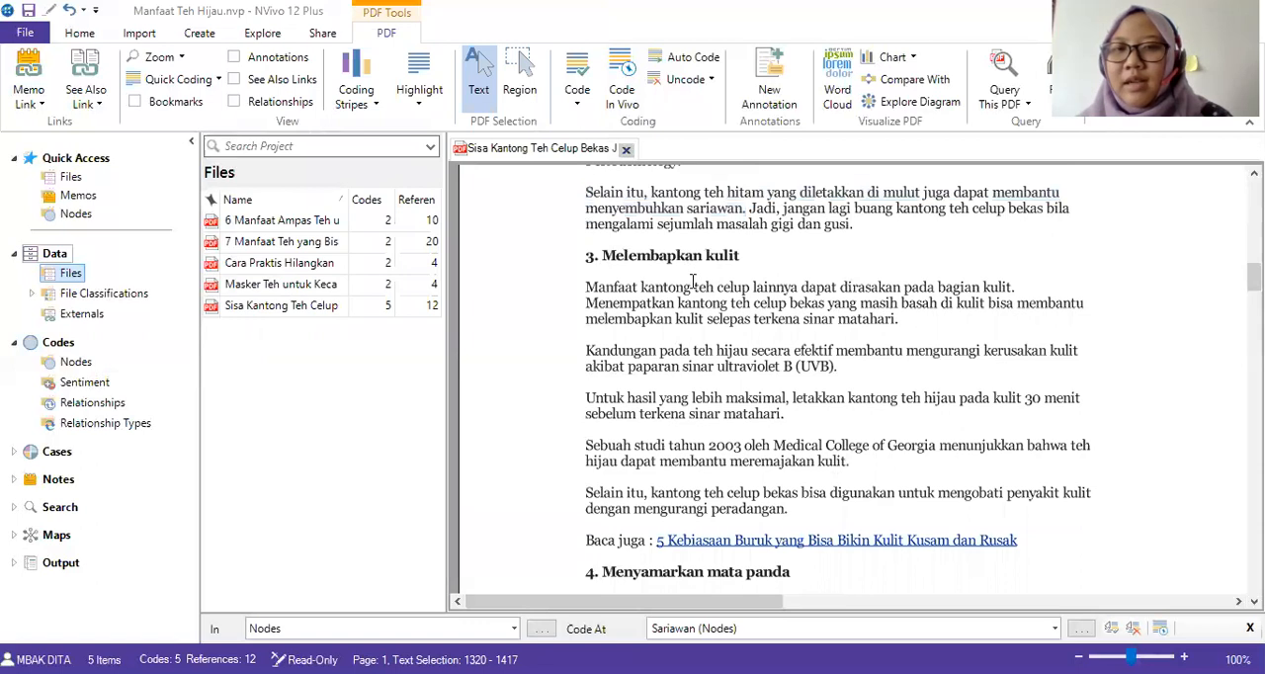
{"action": "left_click_drag", "start_coordinate": [587, 350], "coordinate": [848, 382]}
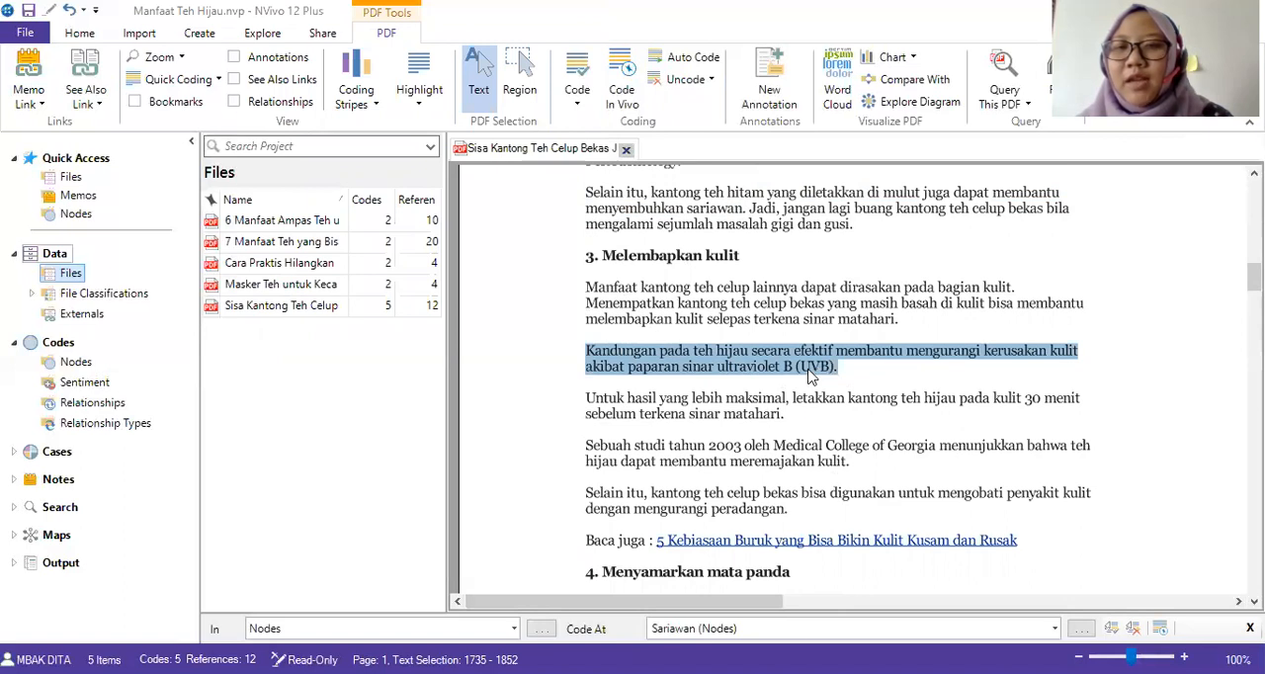
{"action": "right_click", "coordinate": [808, 373]}
{"action": "left_click", "coordinate": [828, 378]}
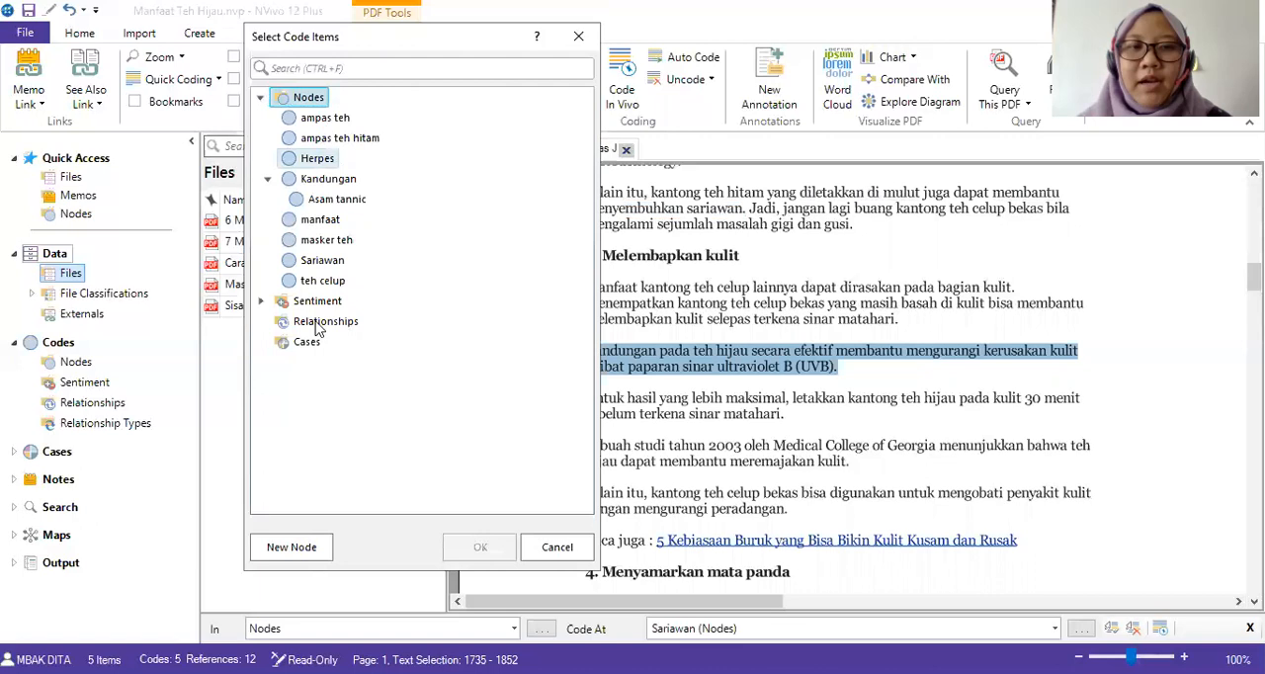
{"action": "left_click", "coordinate": [302, 549]}
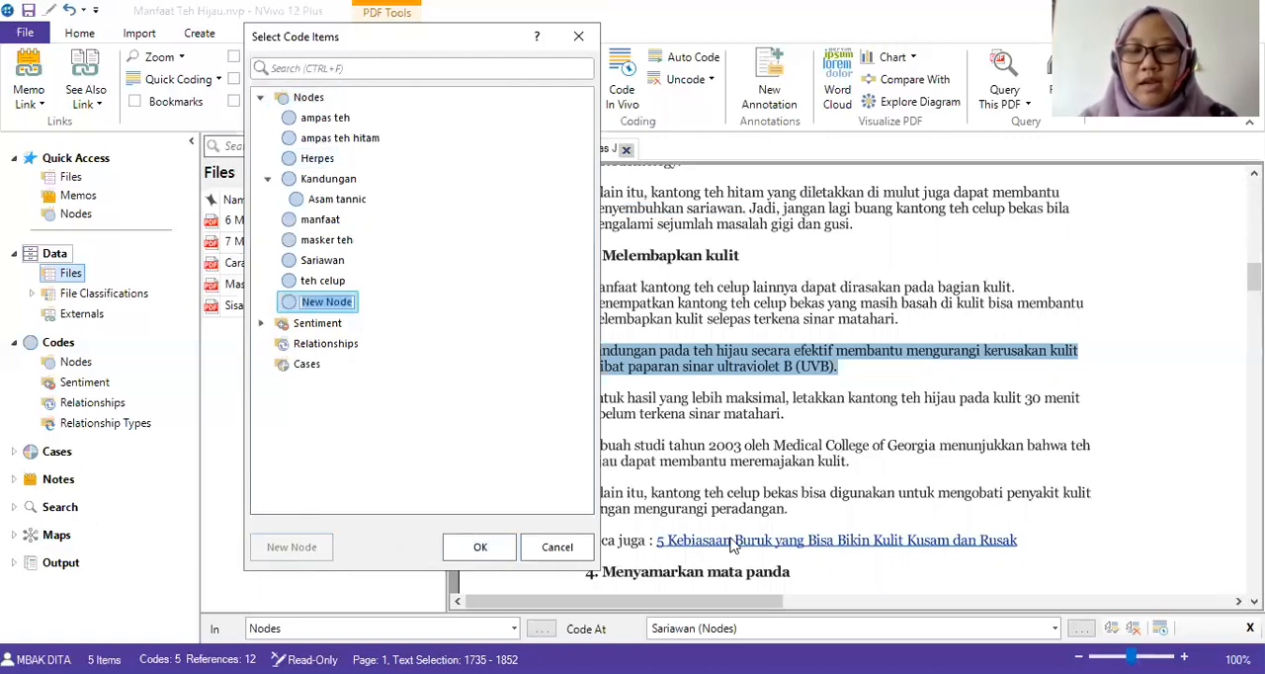
{"action": "type", "text": "Melindungi"}
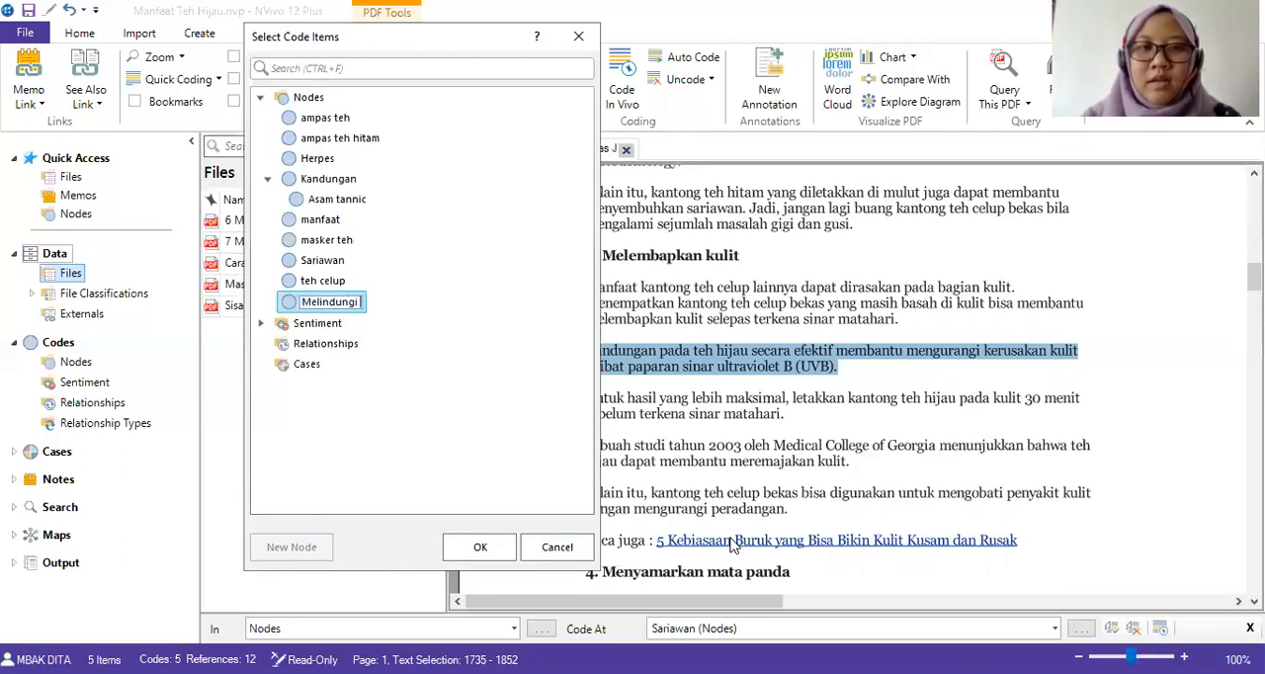
{"action": "key", "text": "BackSpace"}
{"action": "key", "text": "BackSpace"}
{"action": "key", "text": "BackSpace"}
{"action": "key", "text": "BackSpace"}
{"action": "key", "text": "BackSpace"}
{"action": "key", "text": "BackSpace"}
{"action": "key", "text": "BackSpace"}
{"action": "key", "text": "BackSpace"}
{"action": "key", "text": "BackSpace"}
{"action": "key", "text": "BackSpace"}
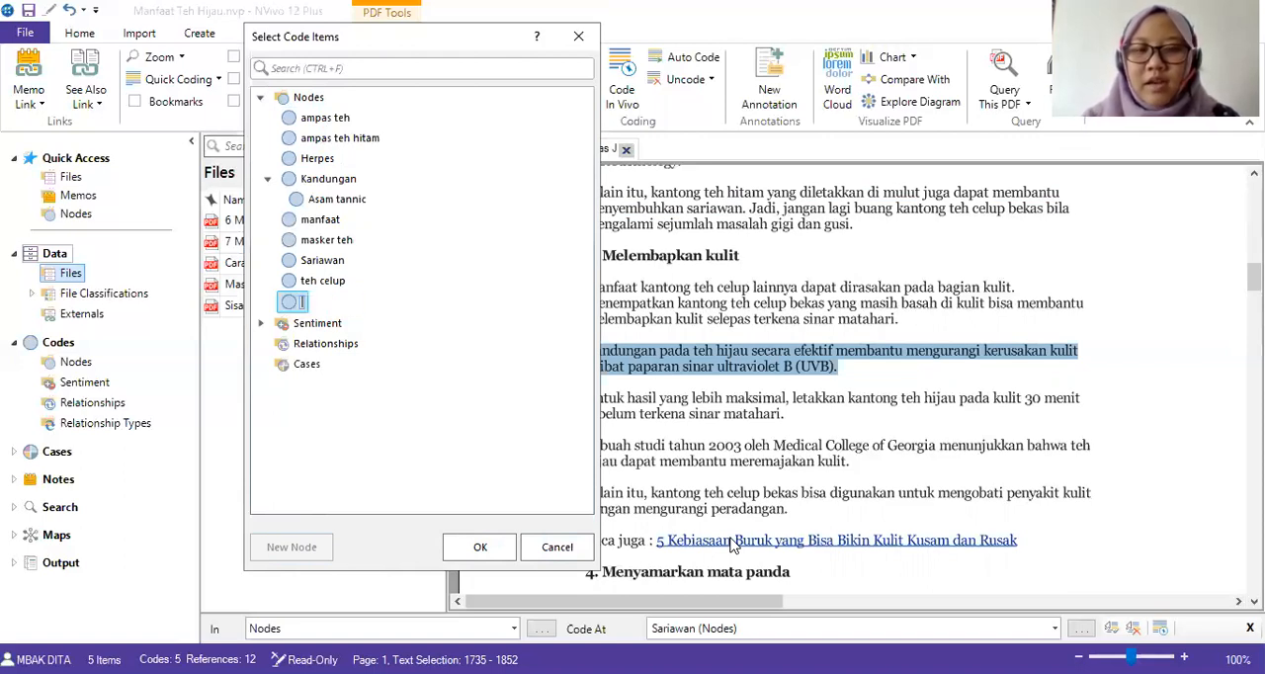
{"action": "type", "text": "UVB"}
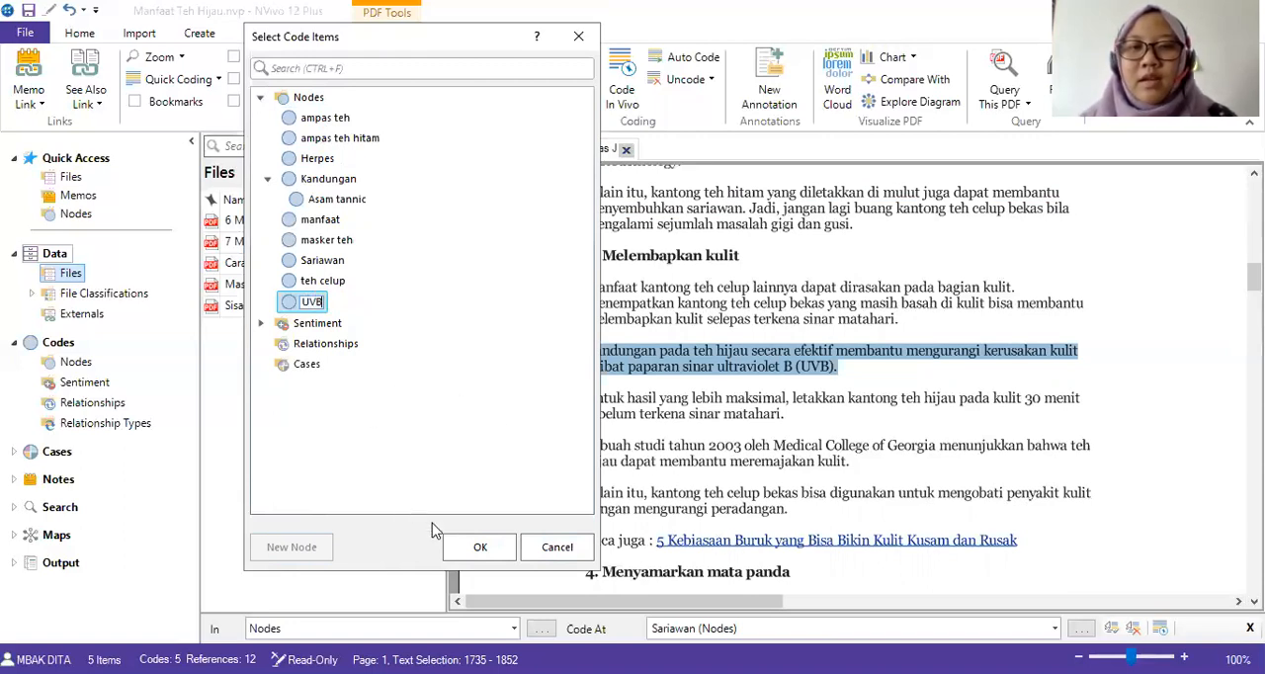
{"action": "left_click", "coordinate": [479, 547]}
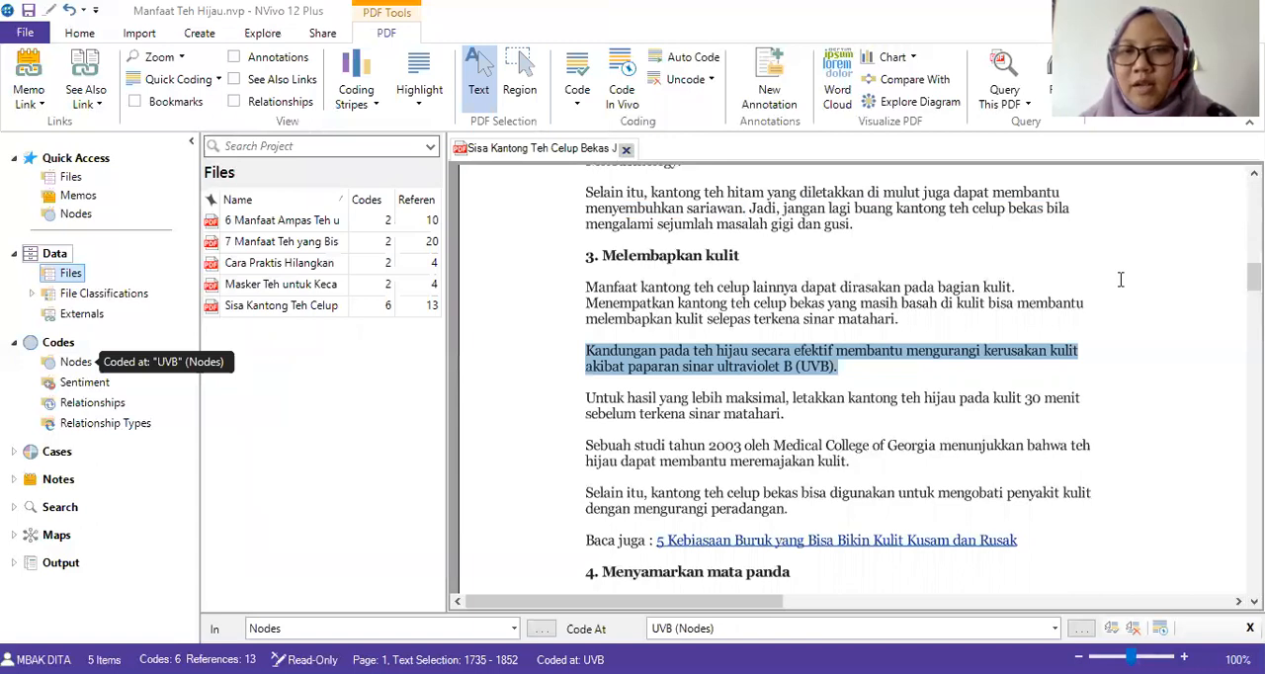
Code the section heading "4. Menyamarkan mata panda" at a new node "mata panda".
{"action": "scroll", "coordinate": [757, 354], "scroll_direction": "up", "scroll_amount": 2}
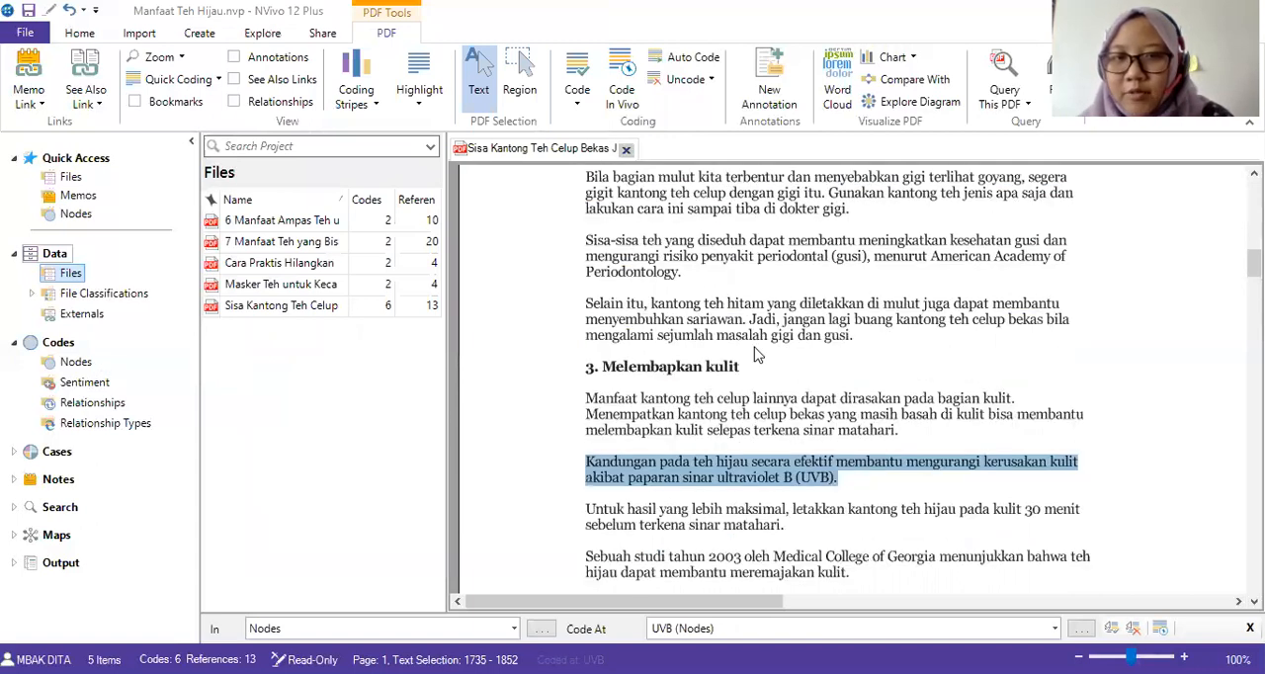
{"action": "scroll", "coordinate": [757, 354], "scroll_direction": "down", "scroll_amount": 2}
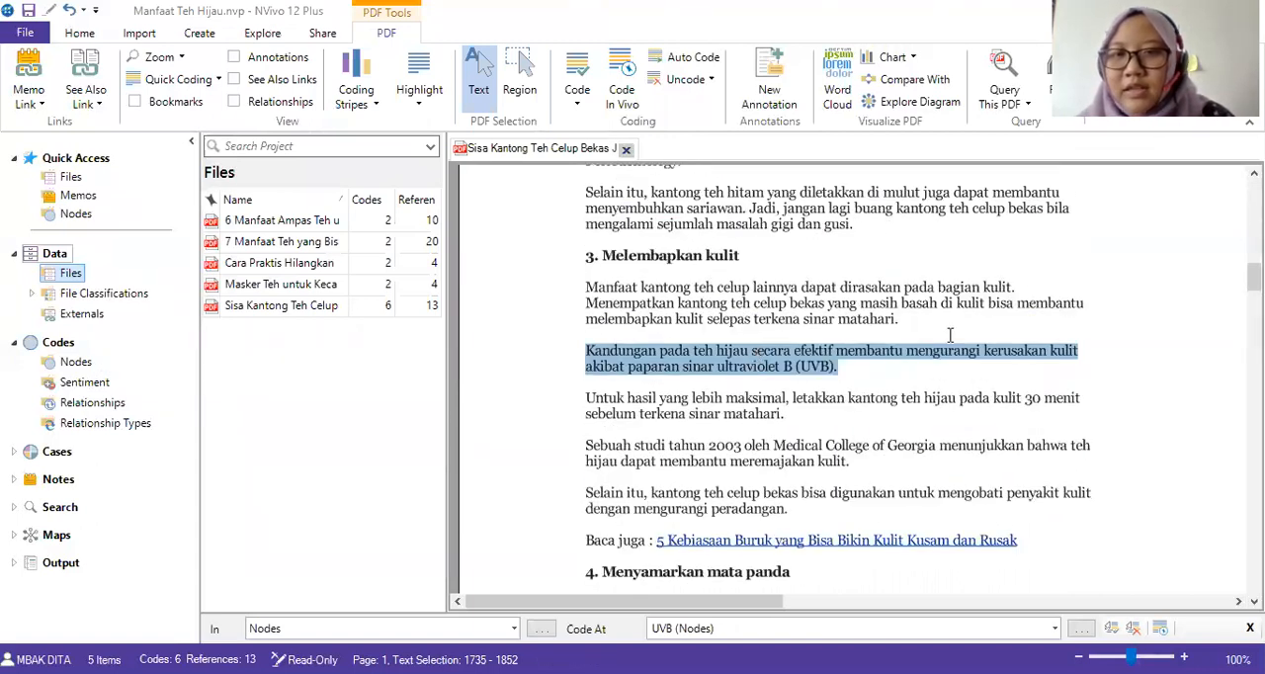
{"action": "scroll", "coordinate": [846, 368], "scroll_direction": "down", "scroll_amount": 2}
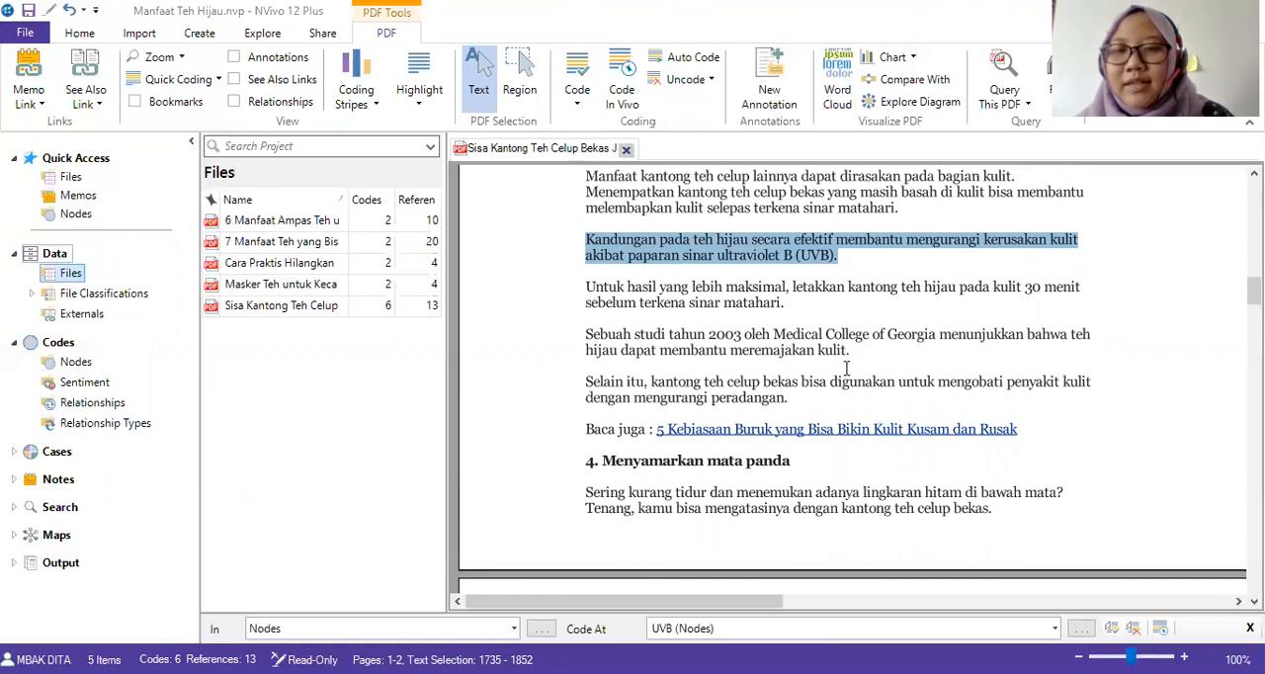
{"action": "scroll", "coordinate": [846, 368], "scroll_direction": "down", "scroll_amount": 2}
{"action": "scroll", "coordinate": [846, 368], "scroll_direction": "down", "scroll_amount": 4}
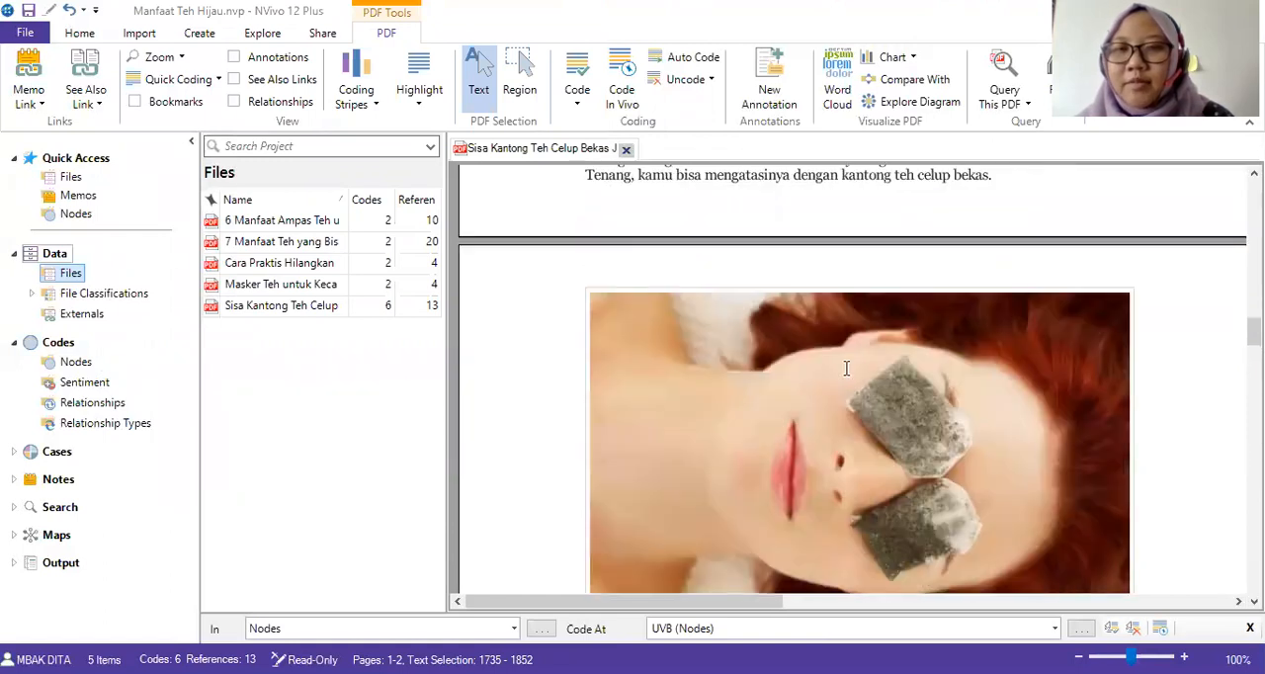
{"action": "scroll", "coordinate": [846, 368], "scroll_direction": "down", "scroll_amount": 5}
{"action": "scroll", "coordinate": [846, 367], "scroll_direction": "up", "scroll_amount": 9}
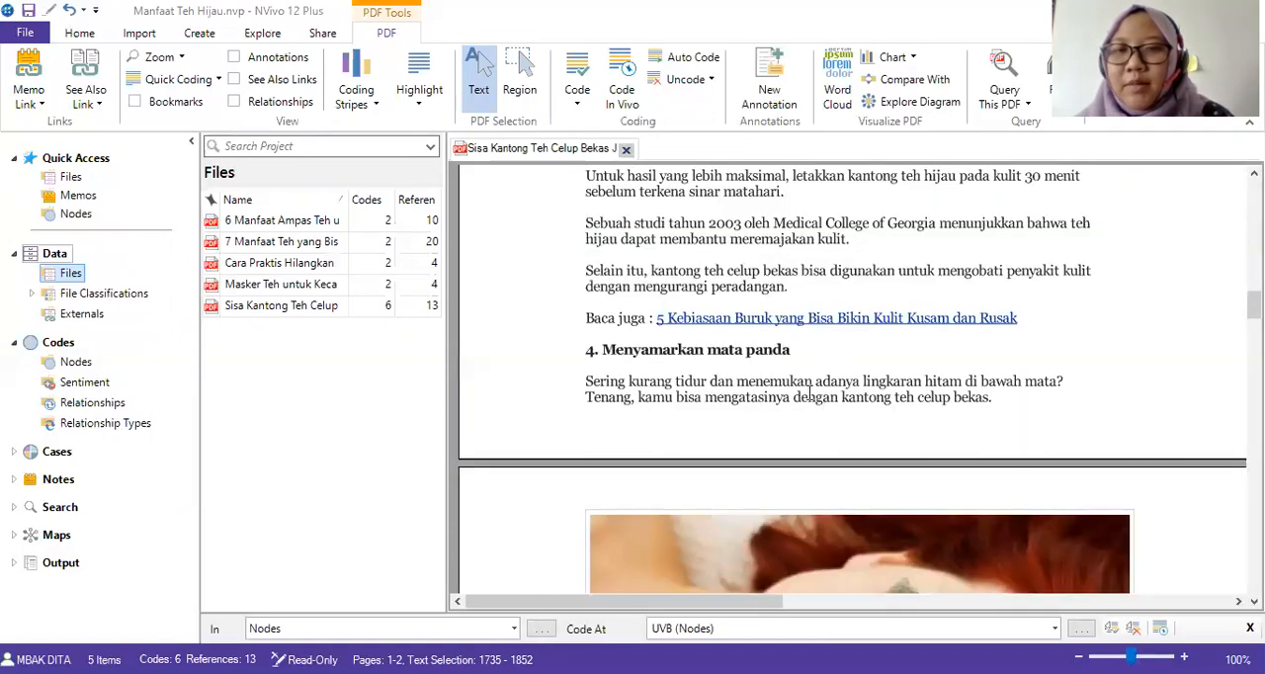
{"action": "scroll", "coordinate": [642, 395], "scroll_direction": "up", "scroll_amount": 8}
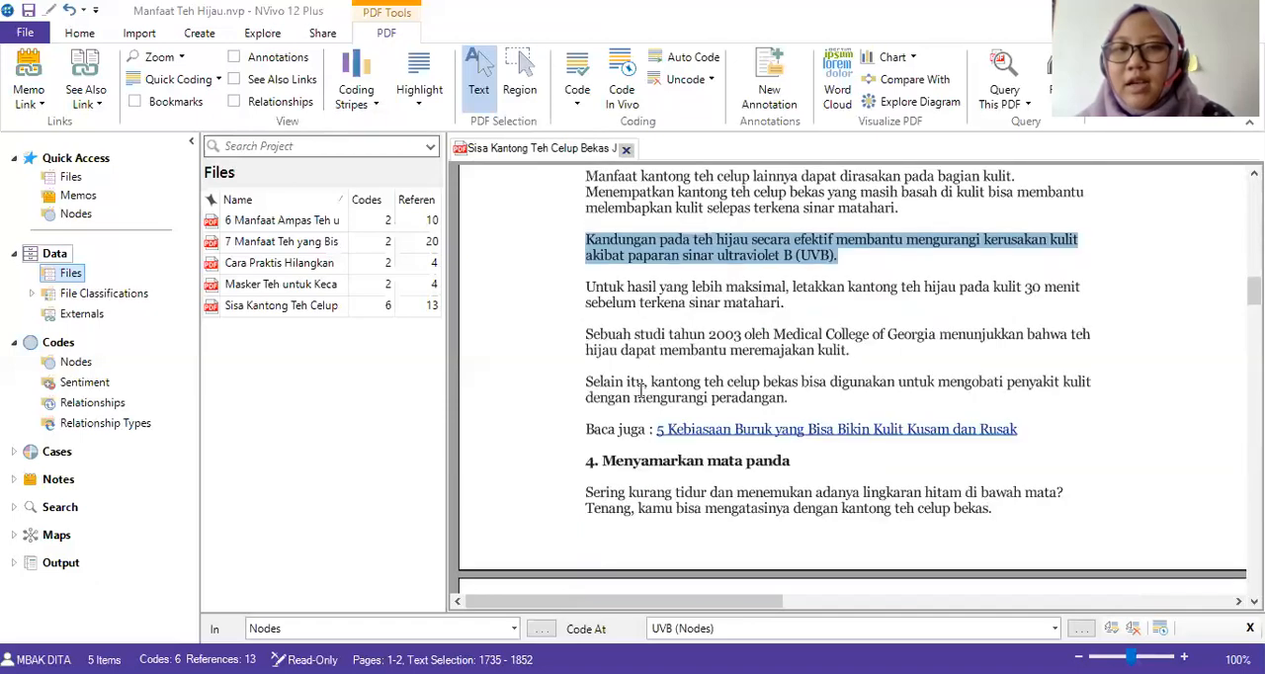
{"action": "scroll", "coordinate": [646, 413], "scroll_direction": "down", "scroll_amount": 4}
{"action": "scroll", "coordinate": [617, 541], "scroll_direction": "down", "scroll_amount": 4}
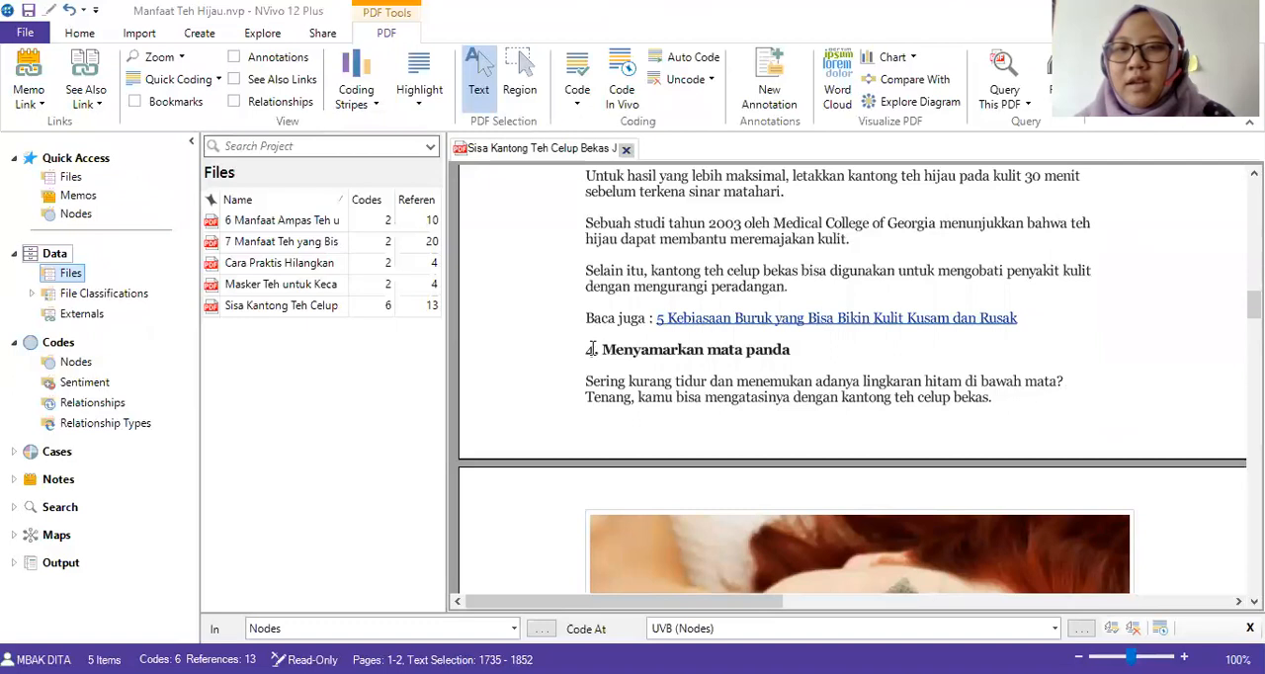
{"action": "left_click_drag", "start_coordinate": [590, 349], "coordinate": [802, 363]}
{"action": "right_click", "coordinate": [774, 366]}
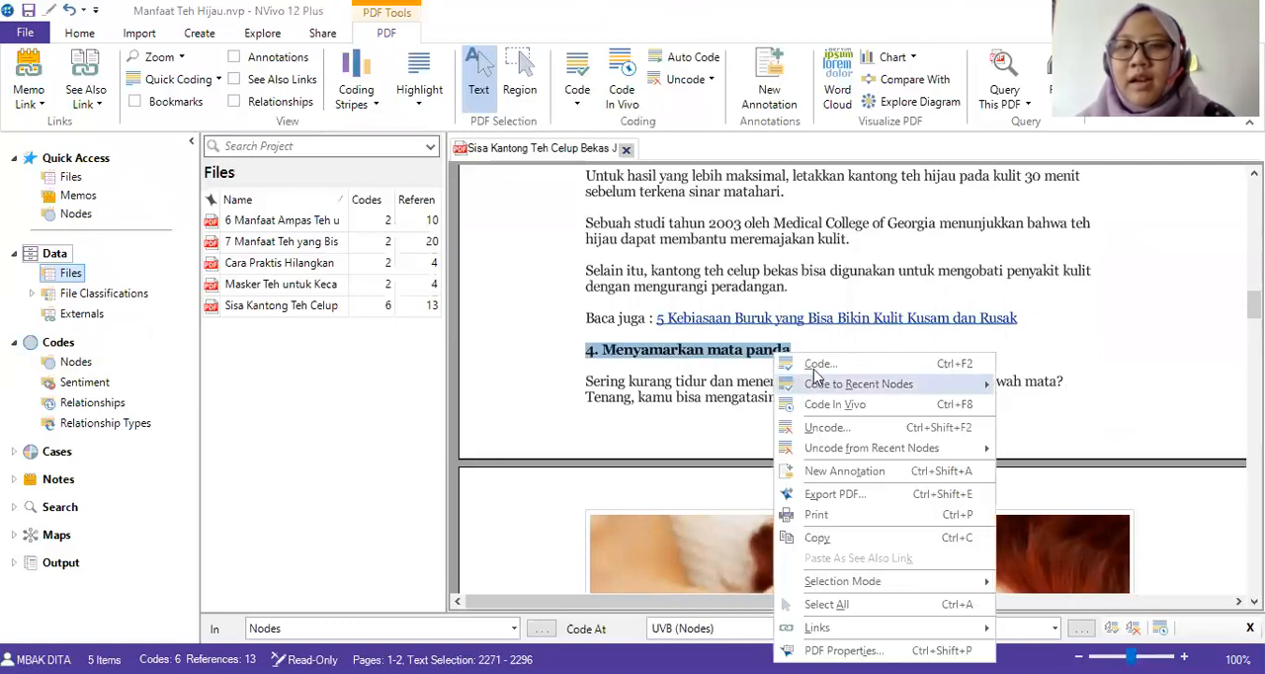
{"action": "left_click", "coordinate": [818, 366]}
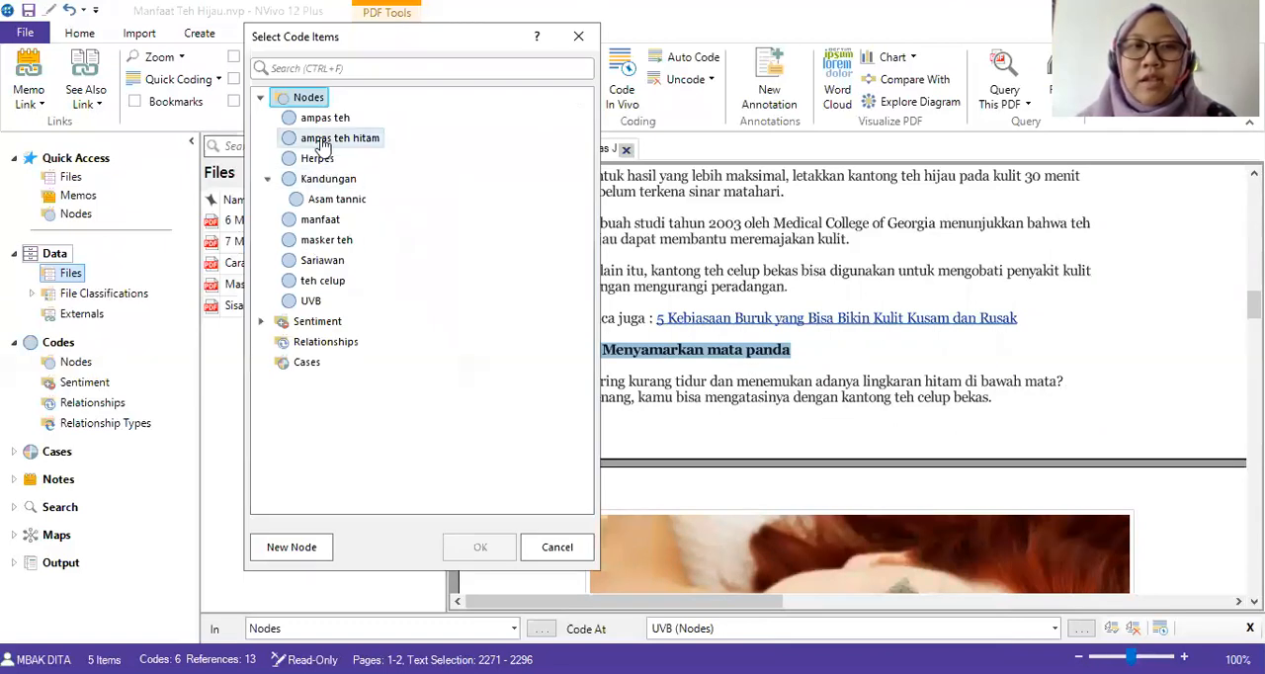
{"action": "left_click", "coordinate": [291, 548]}
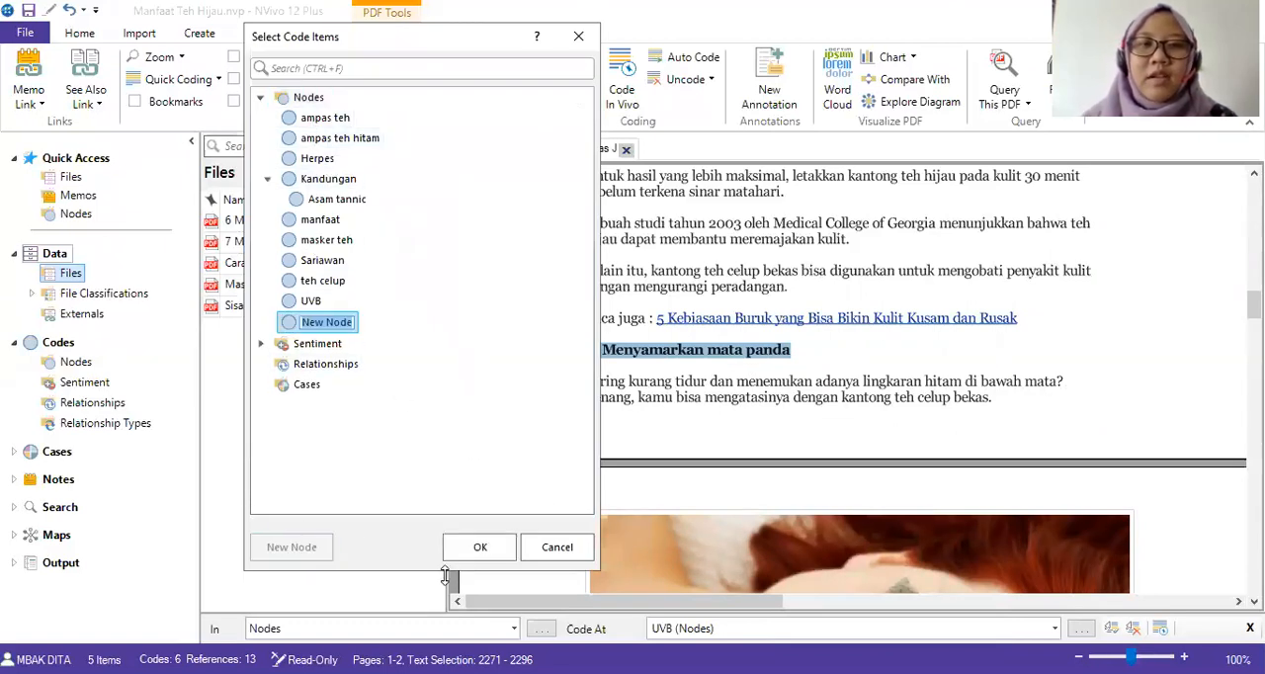
{"action": "type", "text": "mata panda"}
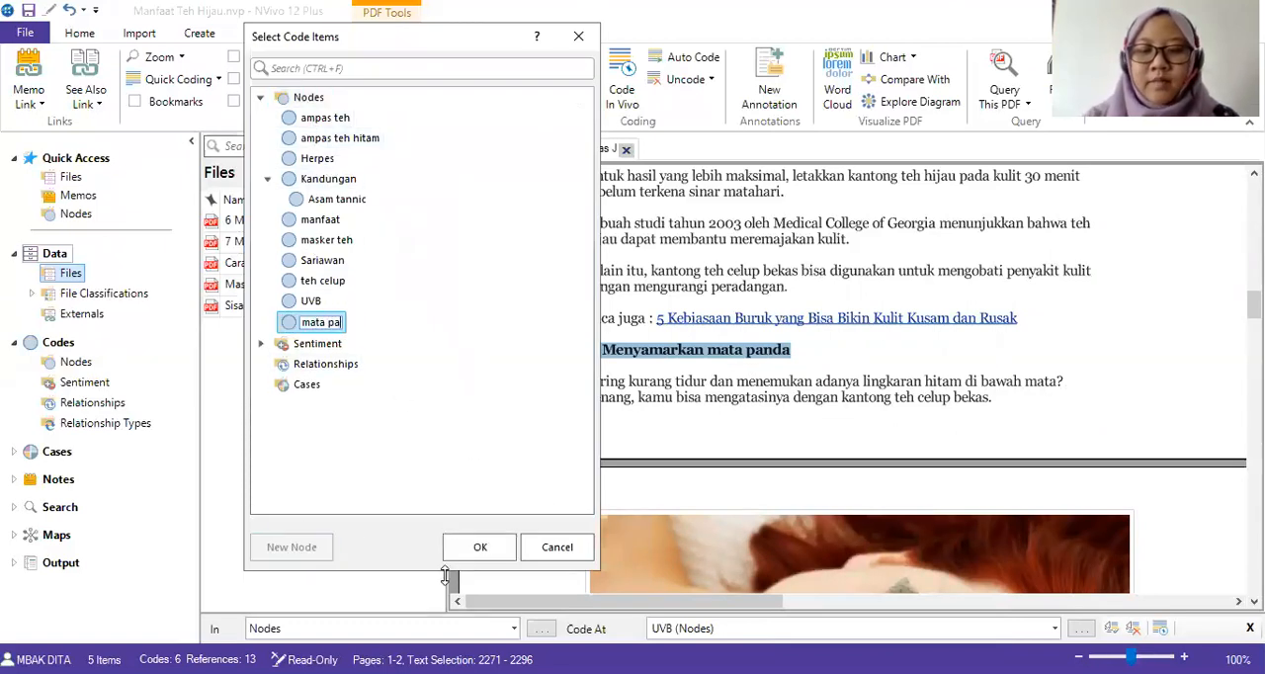
{"action": "left_click", "coordinate": [480, 546]}
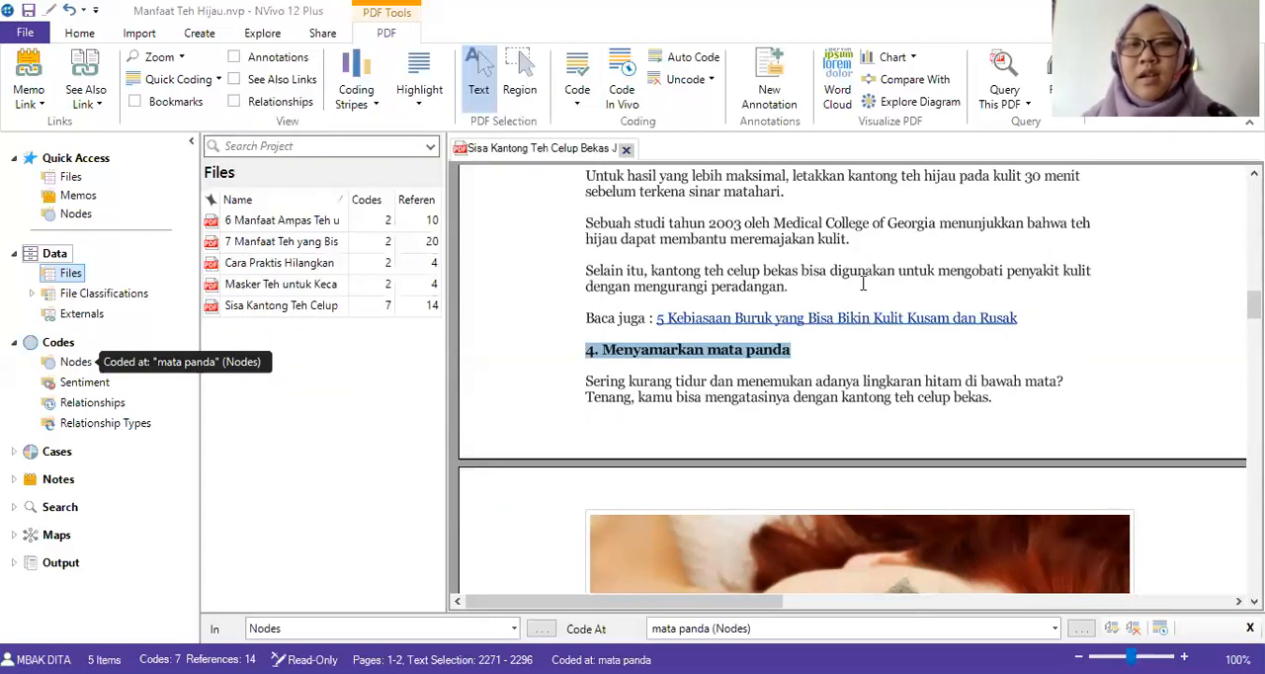
Open the file "Masker Teh untuk Kecantikan Kulit" from the imported articles.
{"action": "scroll", "coordinate": [863, 284], "scroll_direction": "up", "scroll_amount": 15}
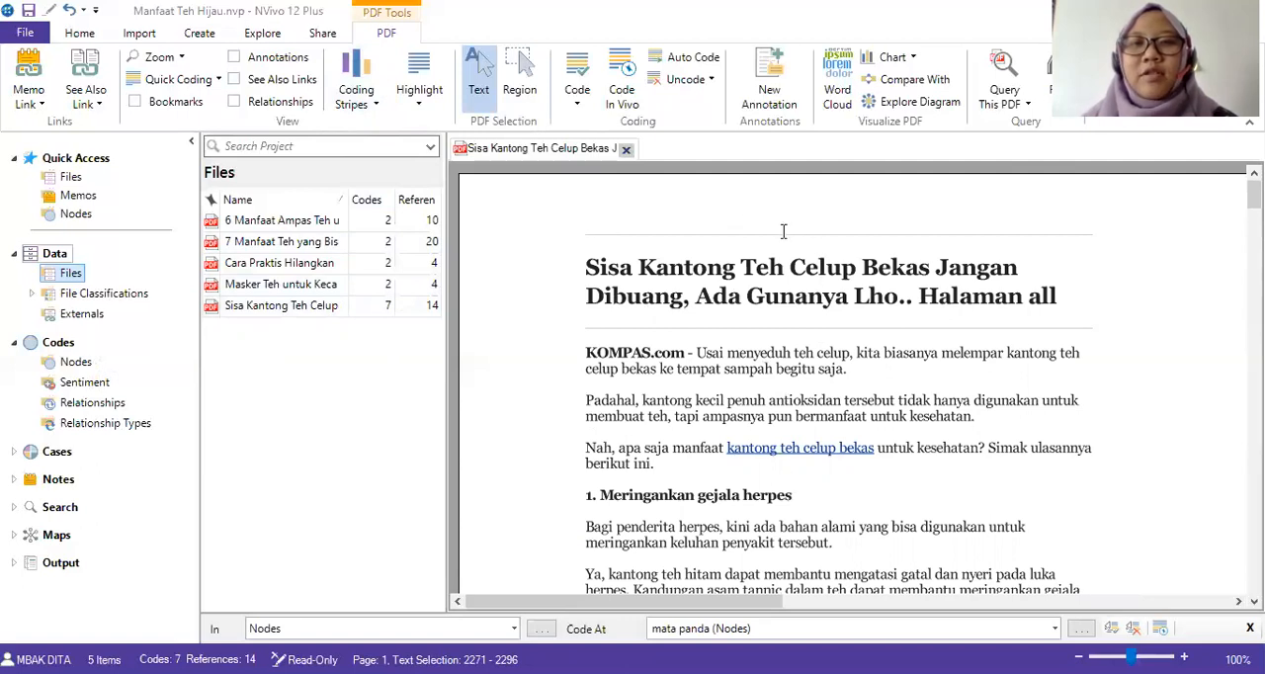
{"action": "left_click", "coordinate": [287, 288]}
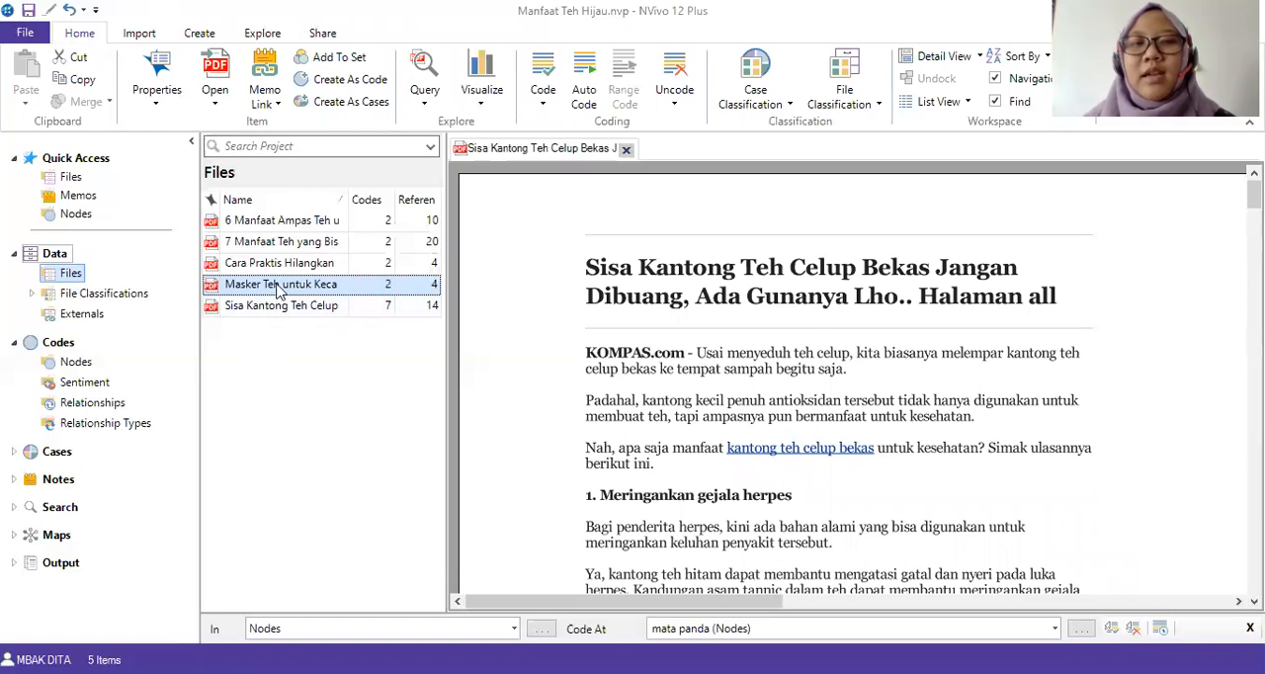
{"action": "left_click", "coordinate": [665, 324]}
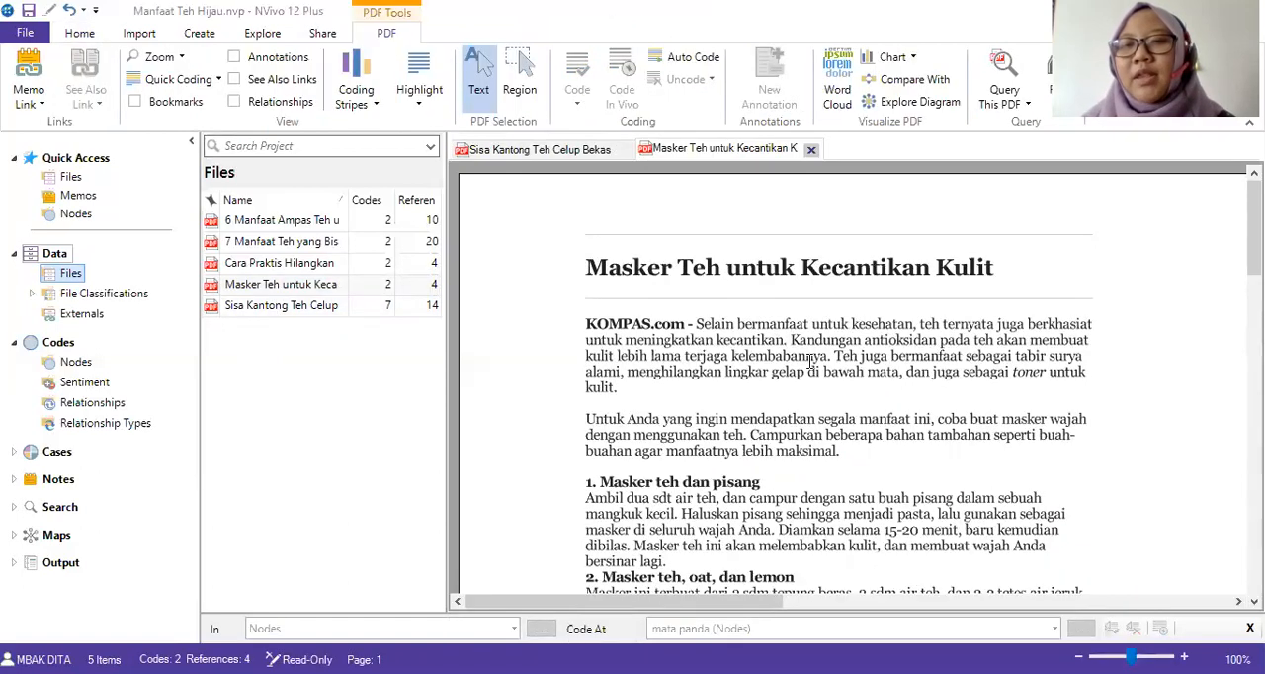
Code the sentence beginning "Kandungan antioksidan pada teh" at a new node "antioksidan" under the "Kandungan" node.
{"action": "mouse_move", "coordinate": [793, 339]}
{"action": "left_mouse_down"}
{"action": "mouse_move", "coordinate": [870, 357]}
{"action": "mouse_move", "coordinate": [832, 358]}
{"action": "left_mouse_up"}
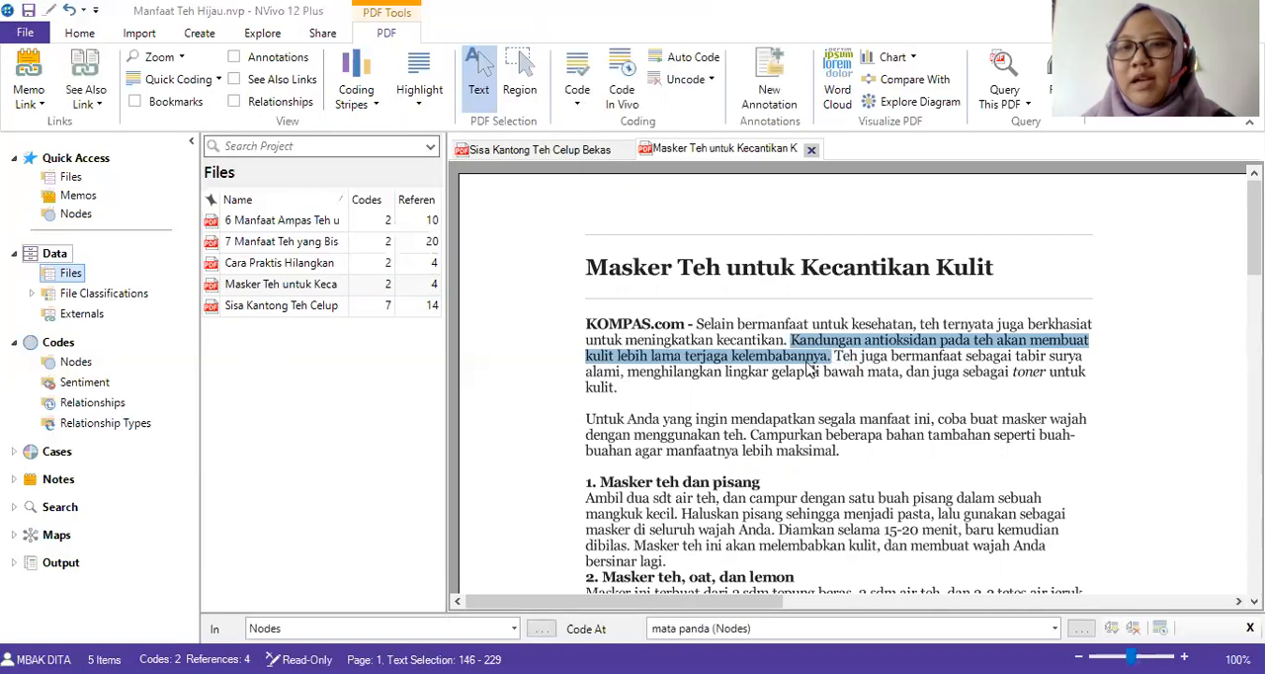
{"action": "right_click", "coordinate": [800, 350]}
{"action": "left_click", "coordinate": [822, 365]}
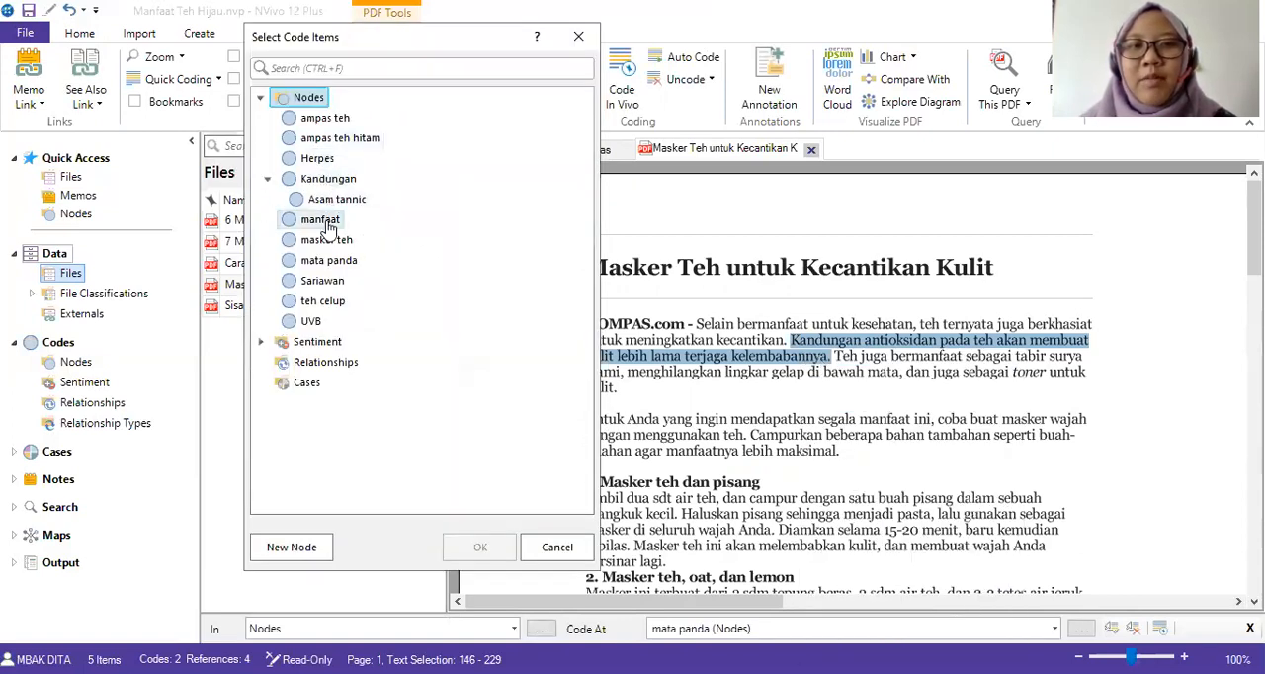
{"action": "left_click", "coordinate": [326, 180]}
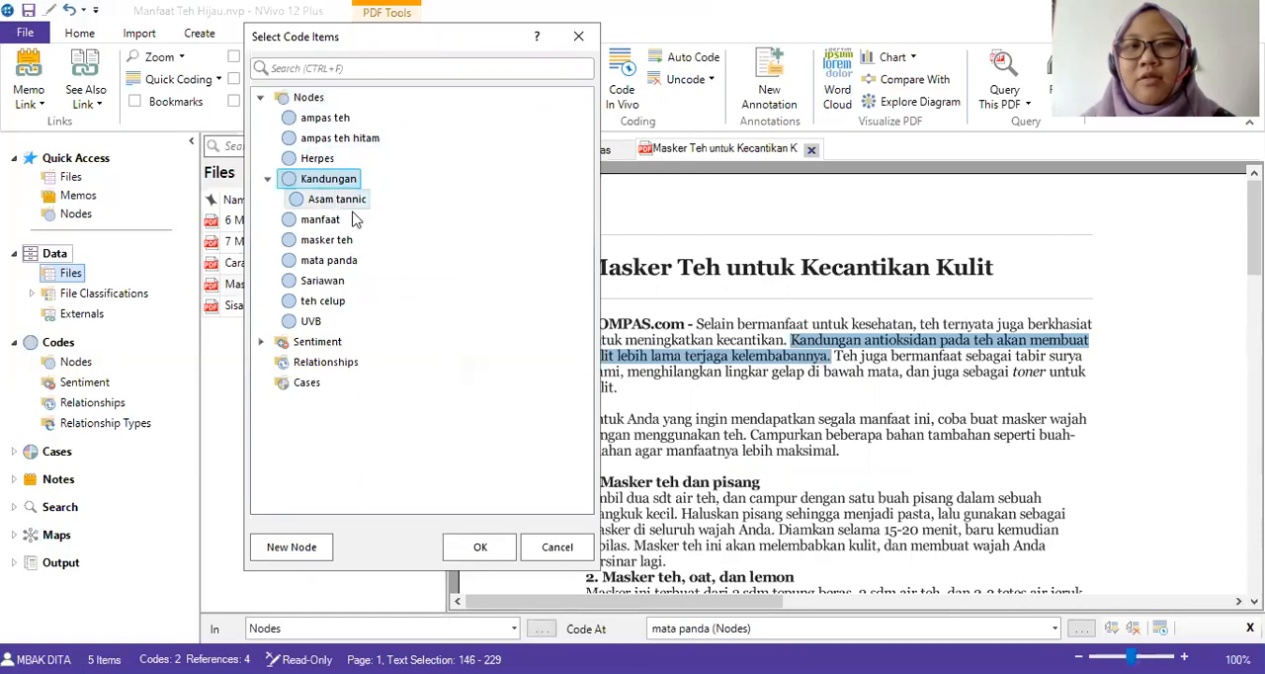
{"action": "left_click", "coordinate": [307, 547]}
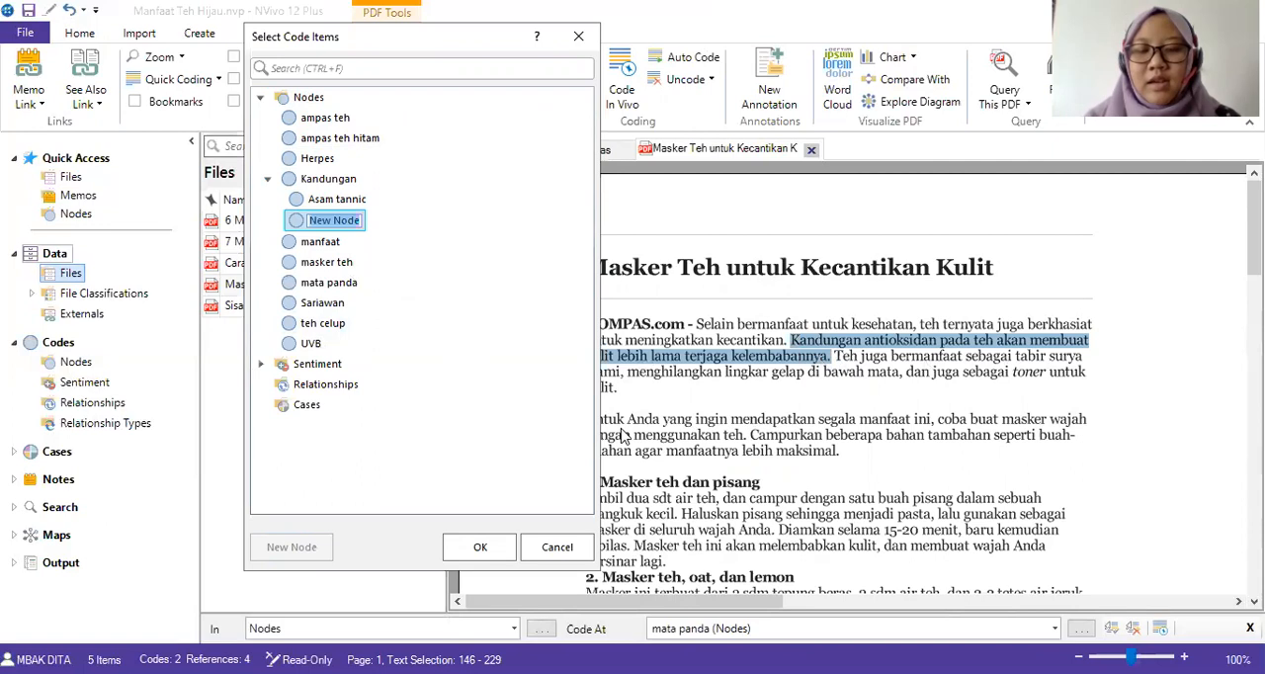
{"action": "type", "text": "antioksida"}
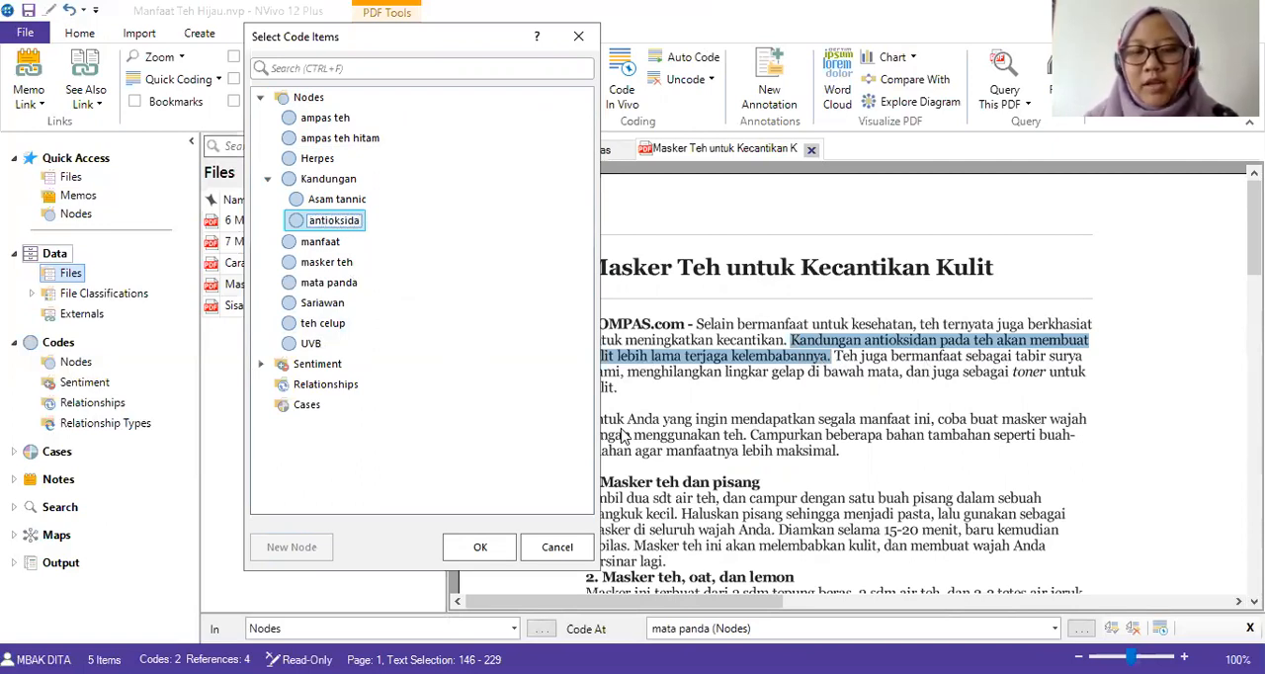
{"action": "type", "text": "n"}
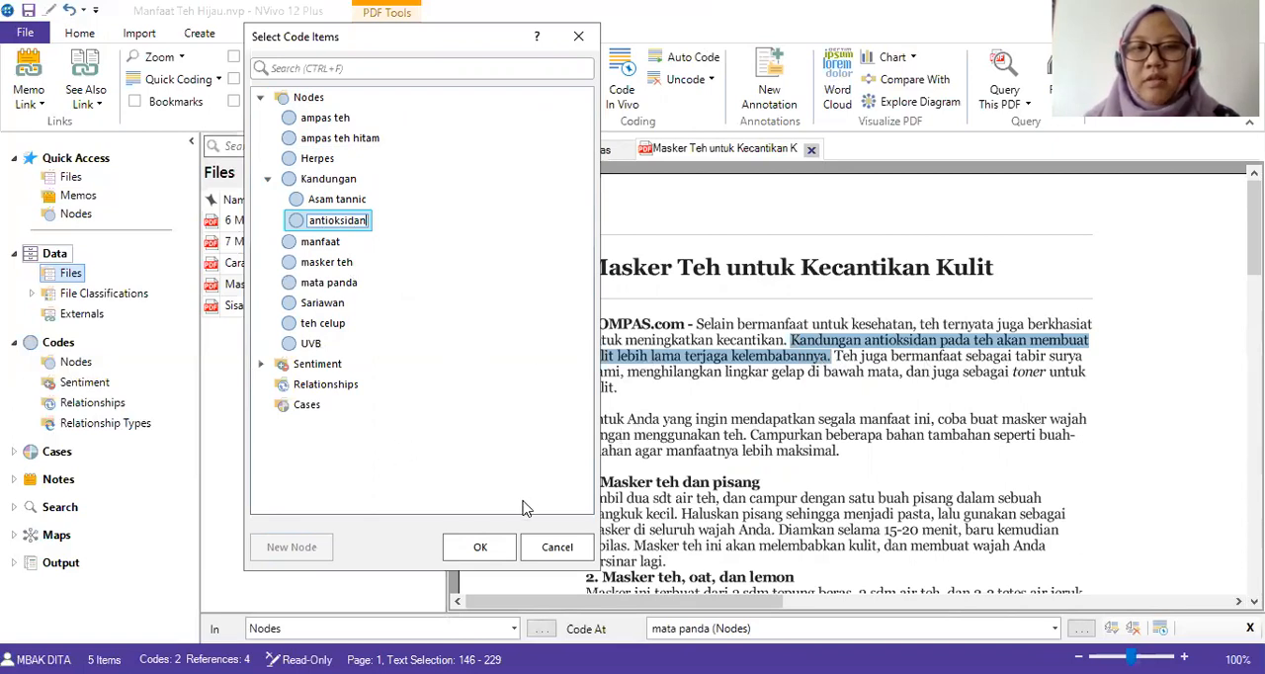
{"action": "left_click", "coordinate": [481, 546]}
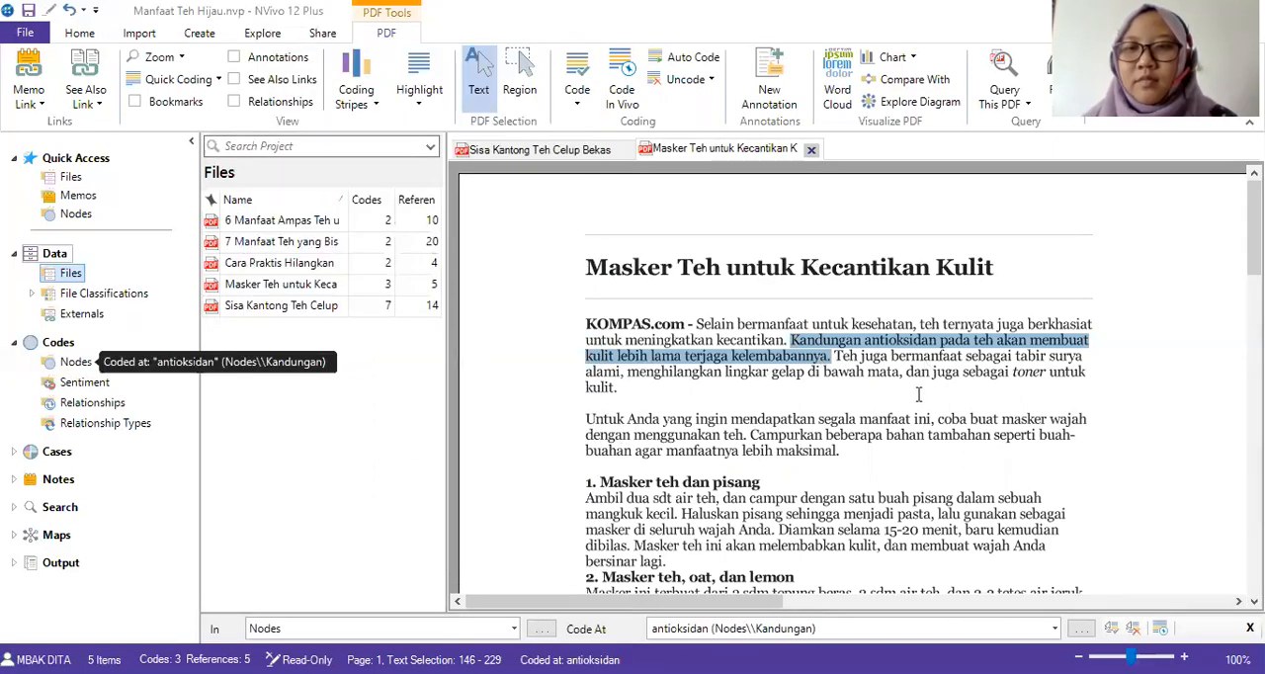
Code the same sentence beginning "Kandungan antioksidan pada teh" at a new top-level node "kelembaban".
{"action": "left_click", "coordinate": [920, 385]}
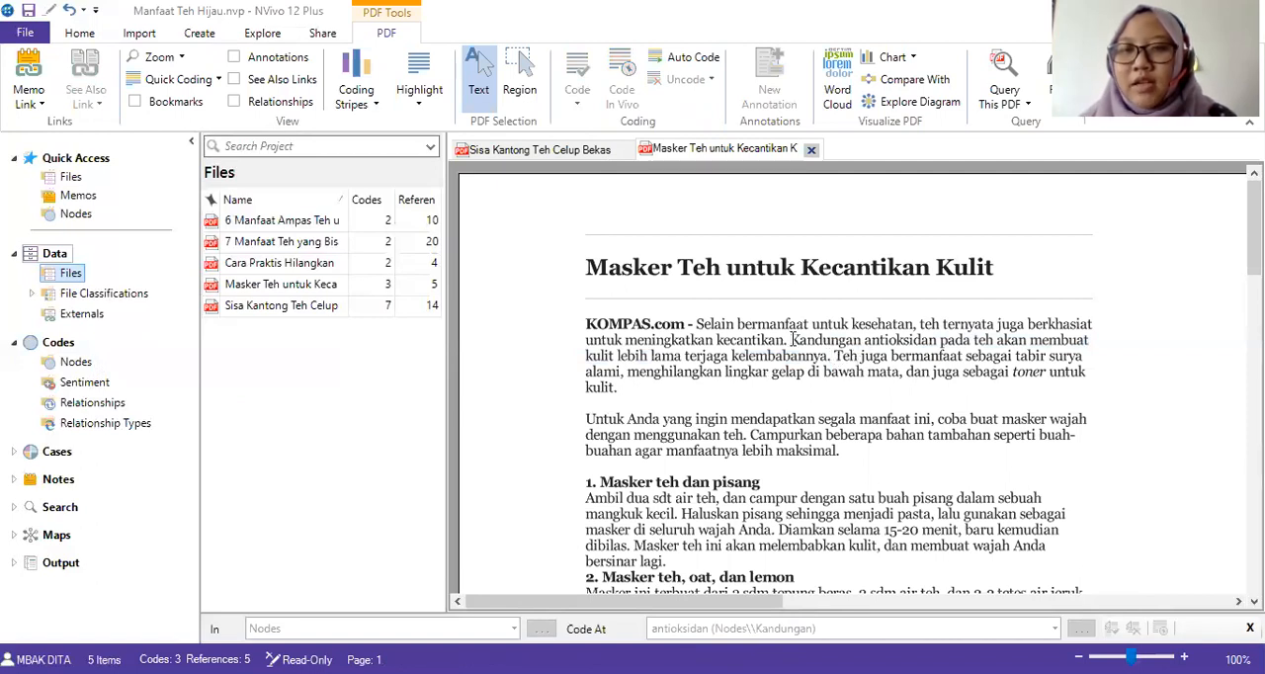
{"action": "left_click_drag", "start_coordinate": [790, 339], "coordinate": [828, 357]}
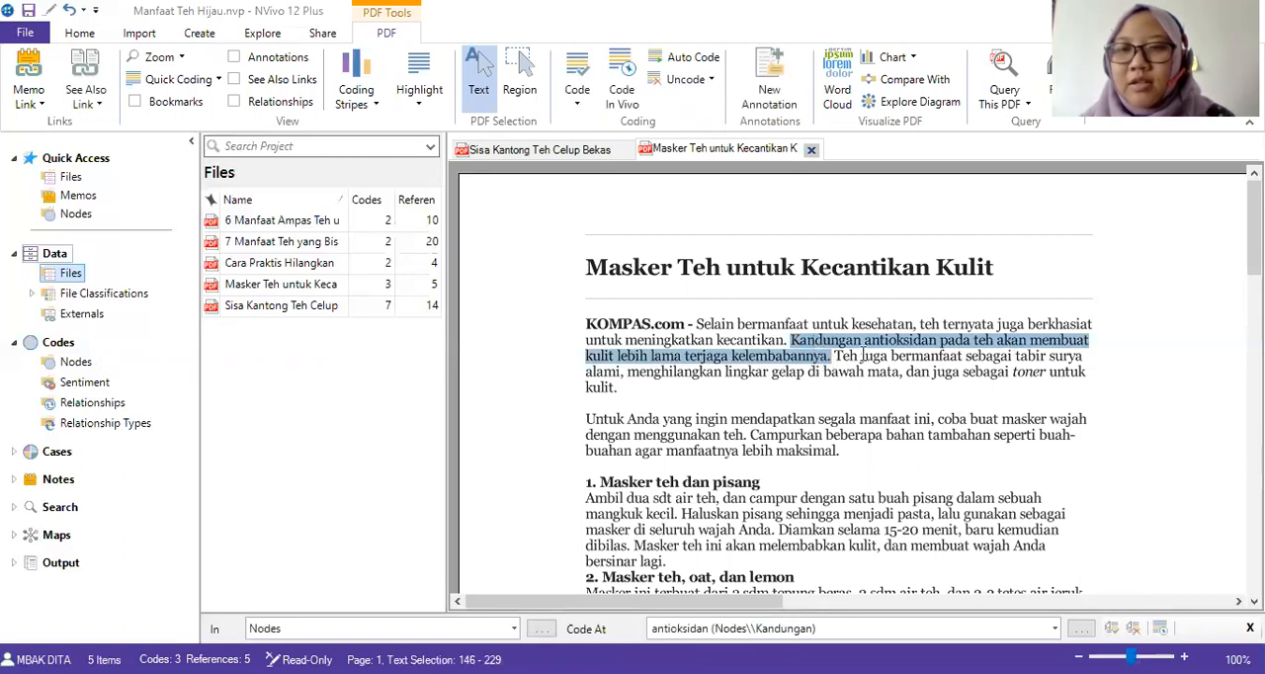
{"action": "right_click", "coordinate": [711, 360]}
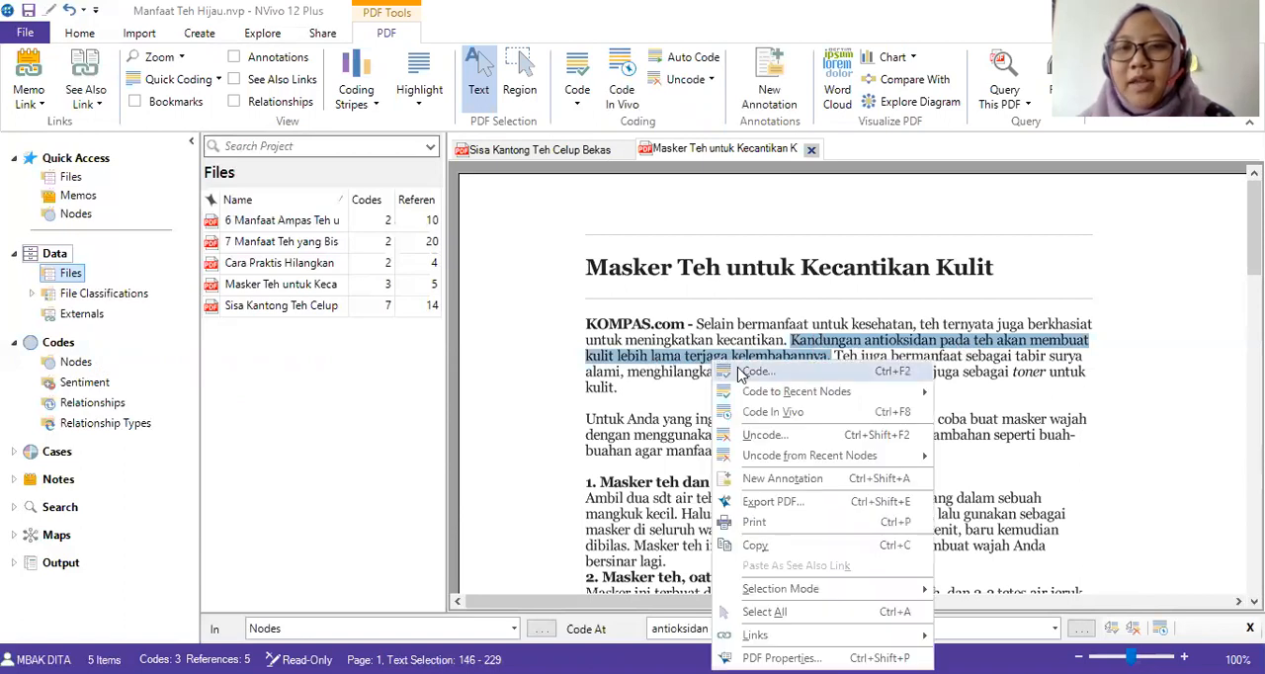
{"action": "left_click", "coordinate": [743, 374]}
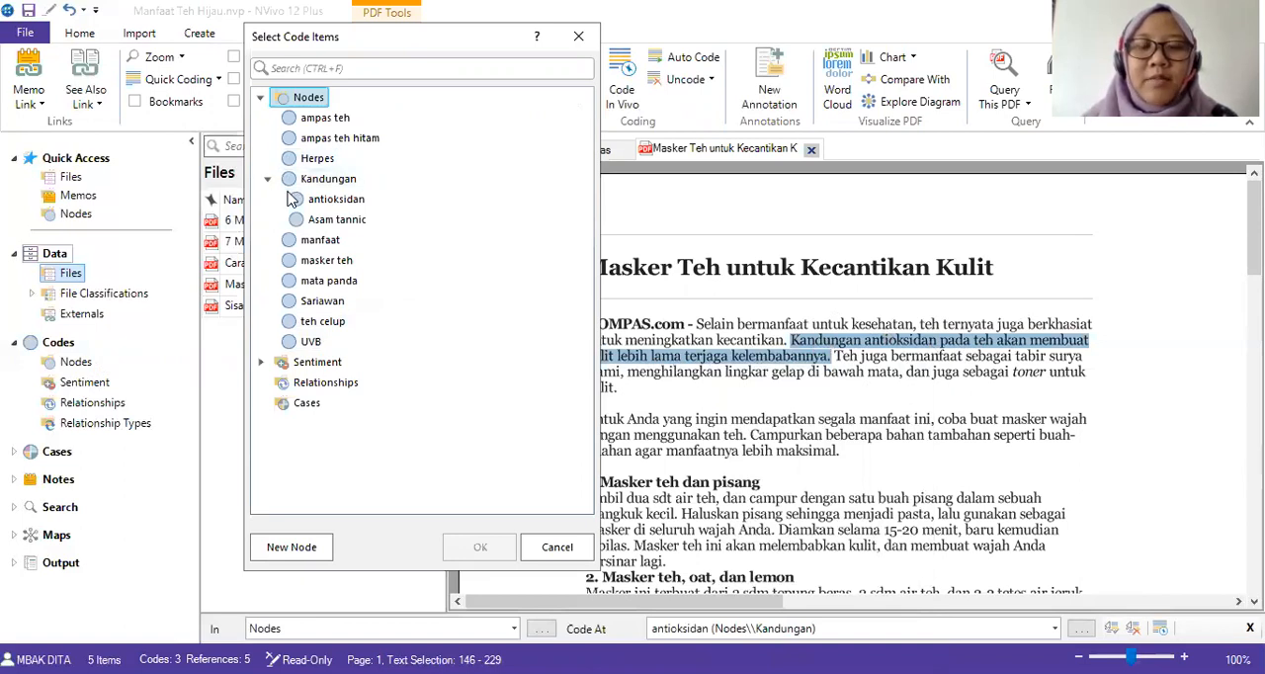
{"action": "left_click", "coordinate": [283, 548]}
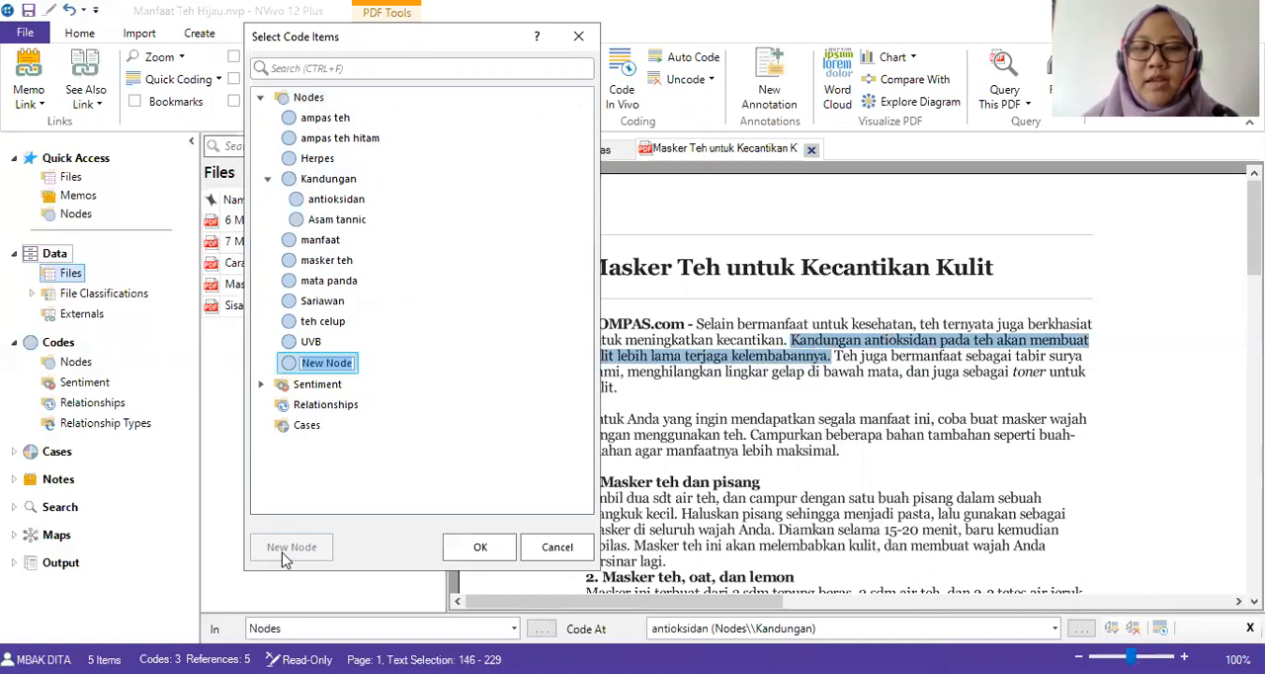
{"action": "type", "text": "kelembaban"}
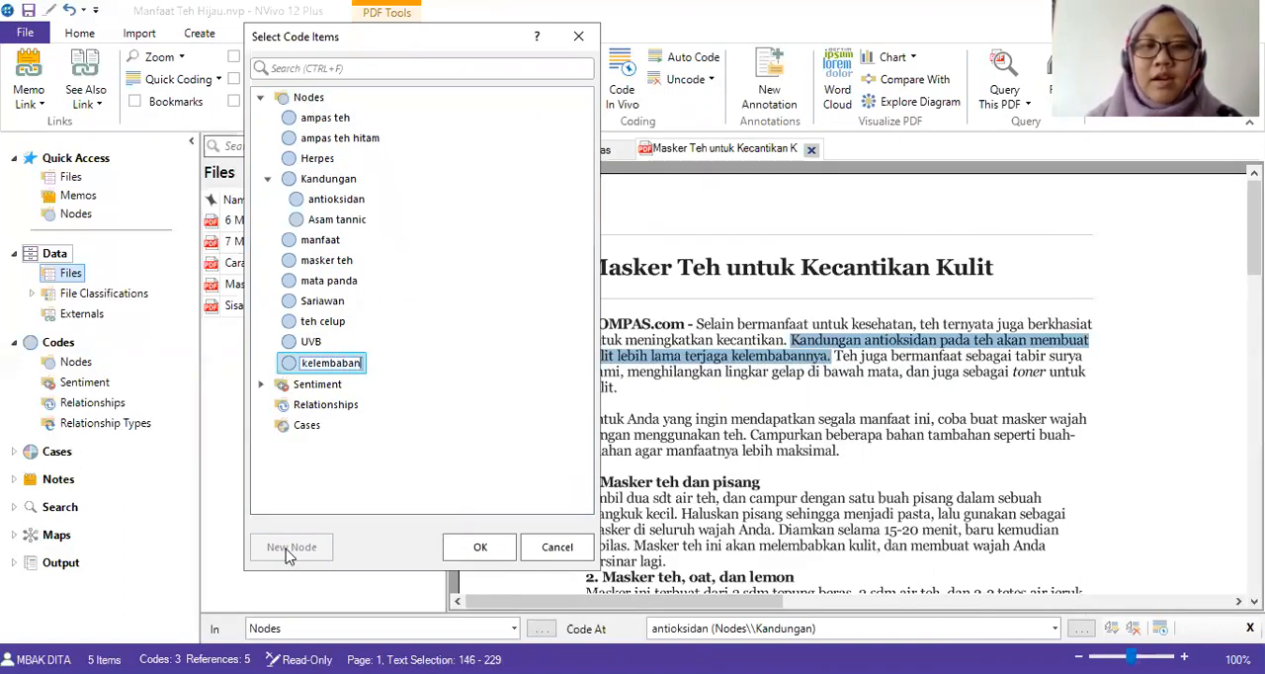
{"action": "left_click", "coordinate": [480, 547]}
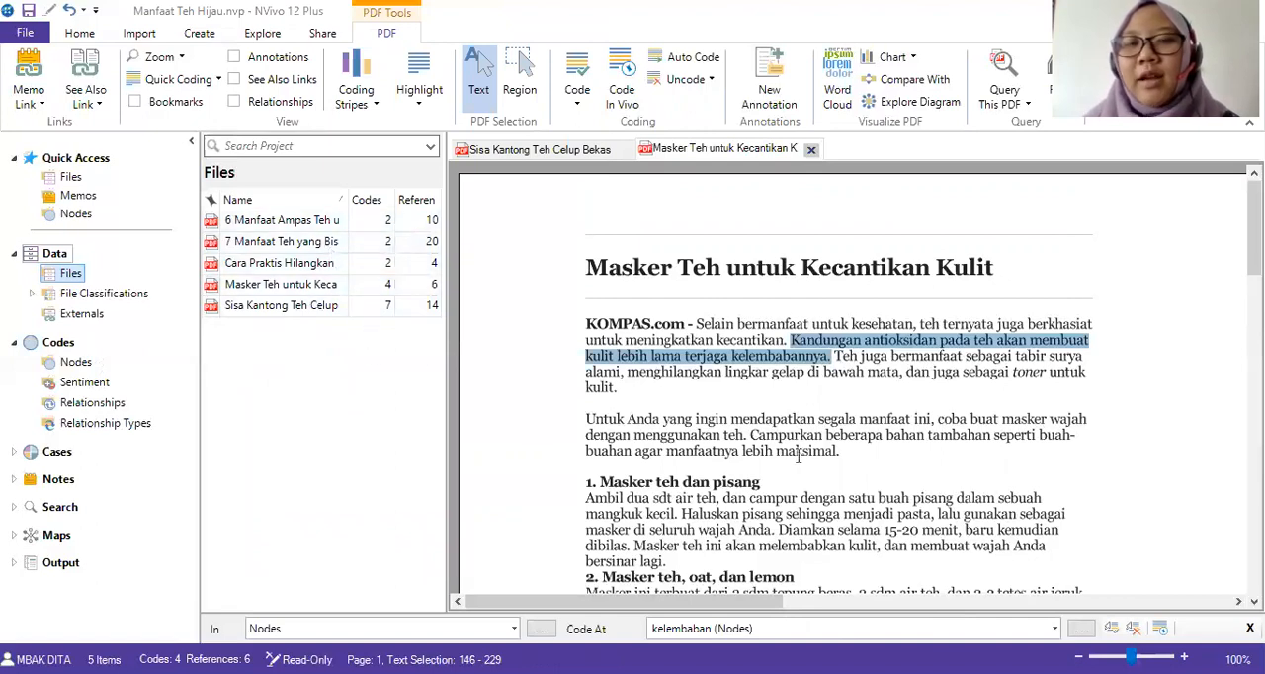
Close both open article PDFs and show the project's list of nodes.
{"action": "left_click", "coordinate": [810, 150]}
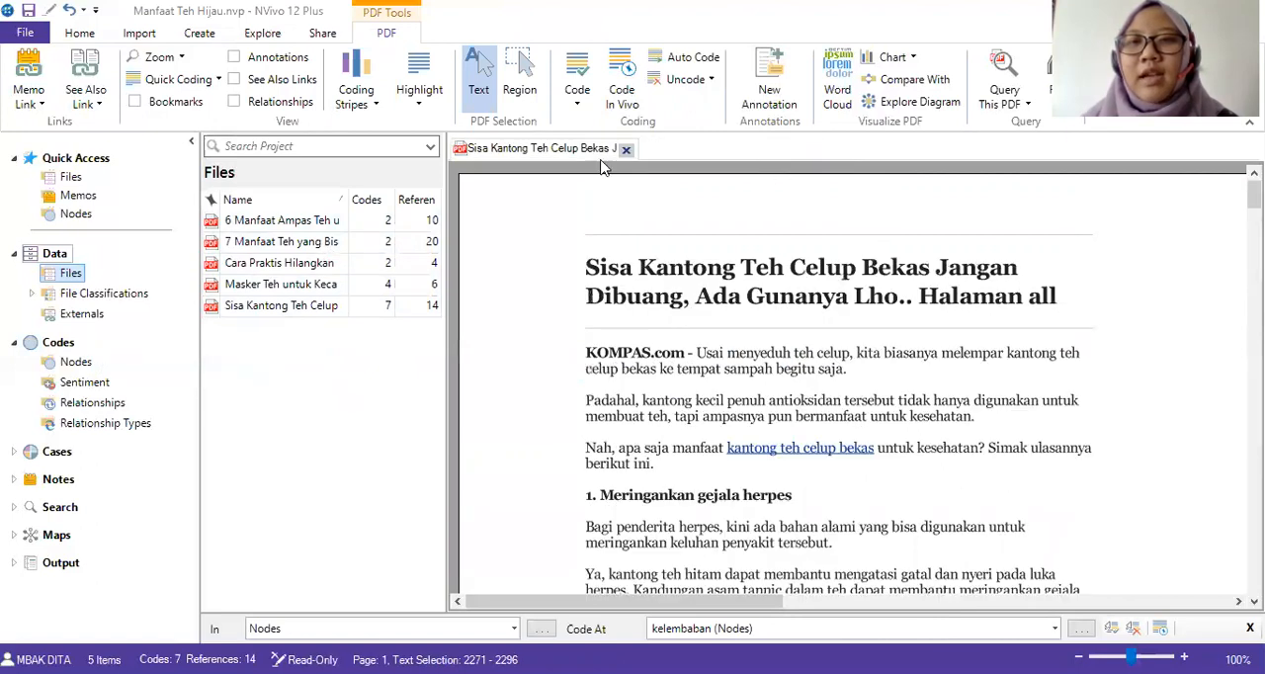
{"action": "left_click", "coordinate": [626, 149]}
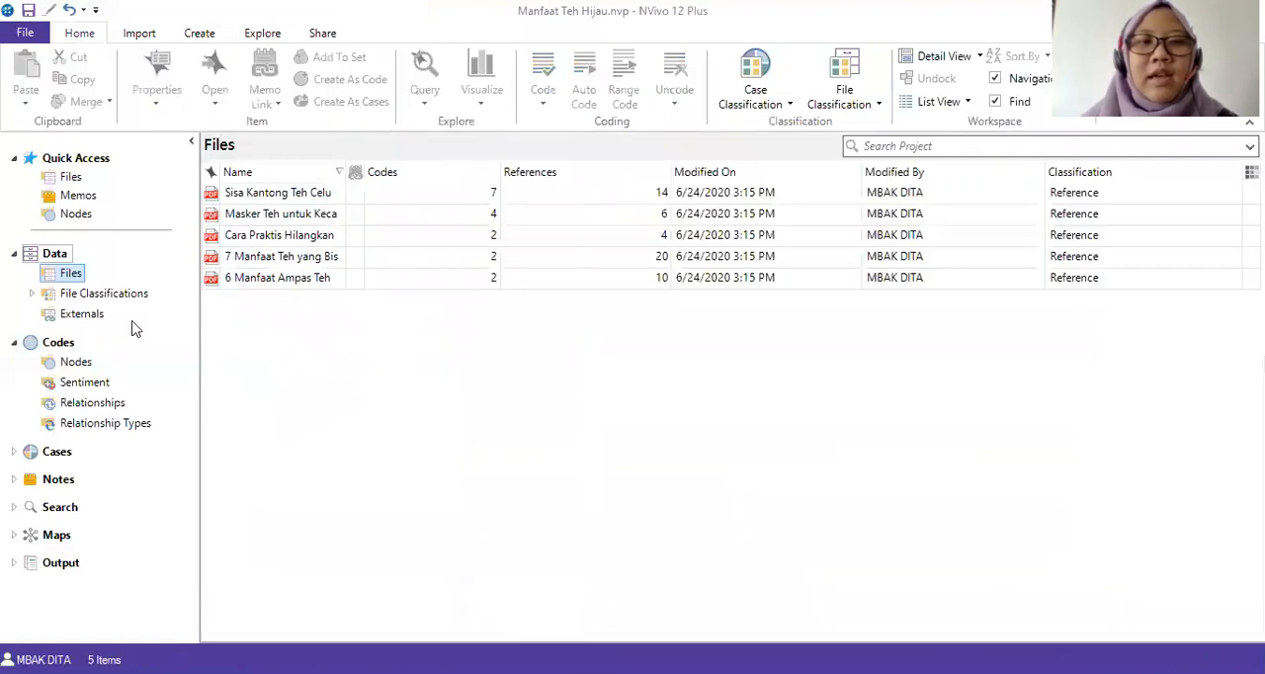
{"action": "left_click", "coordinate": [58, 342]}
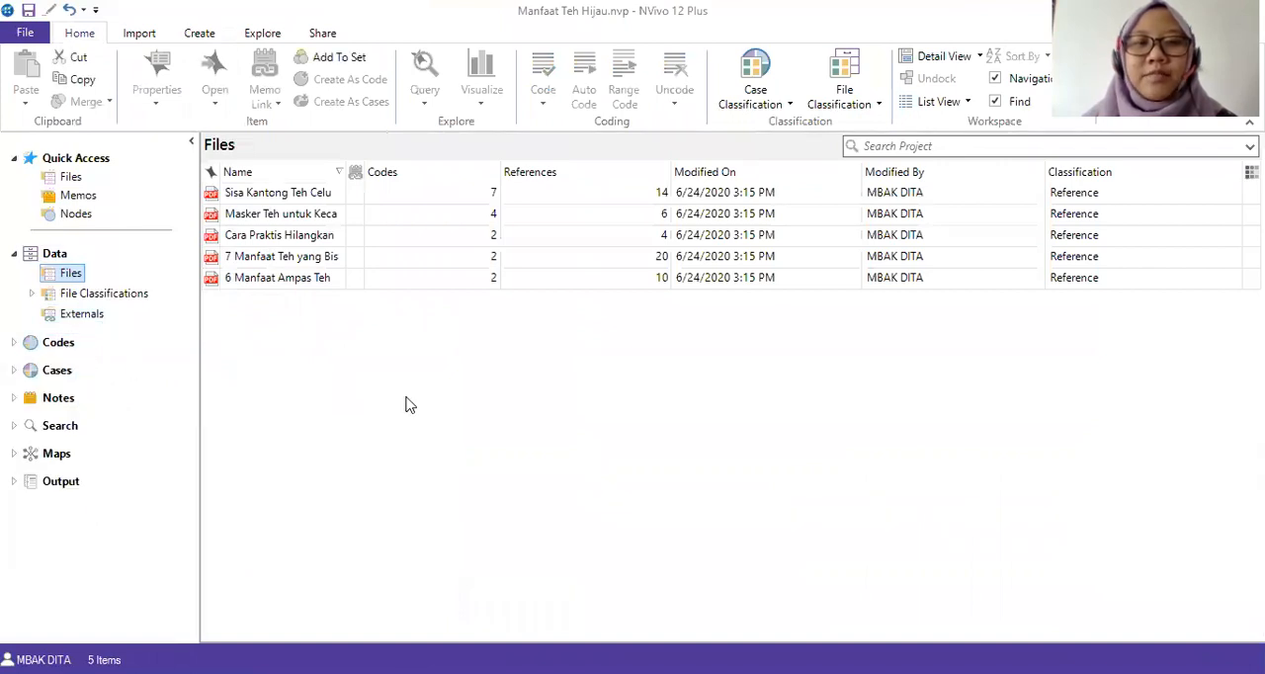
{"action": "left_click", "coordinate": [14, 342]}
{"action": "left_click", "coordinate": [71, 362]}
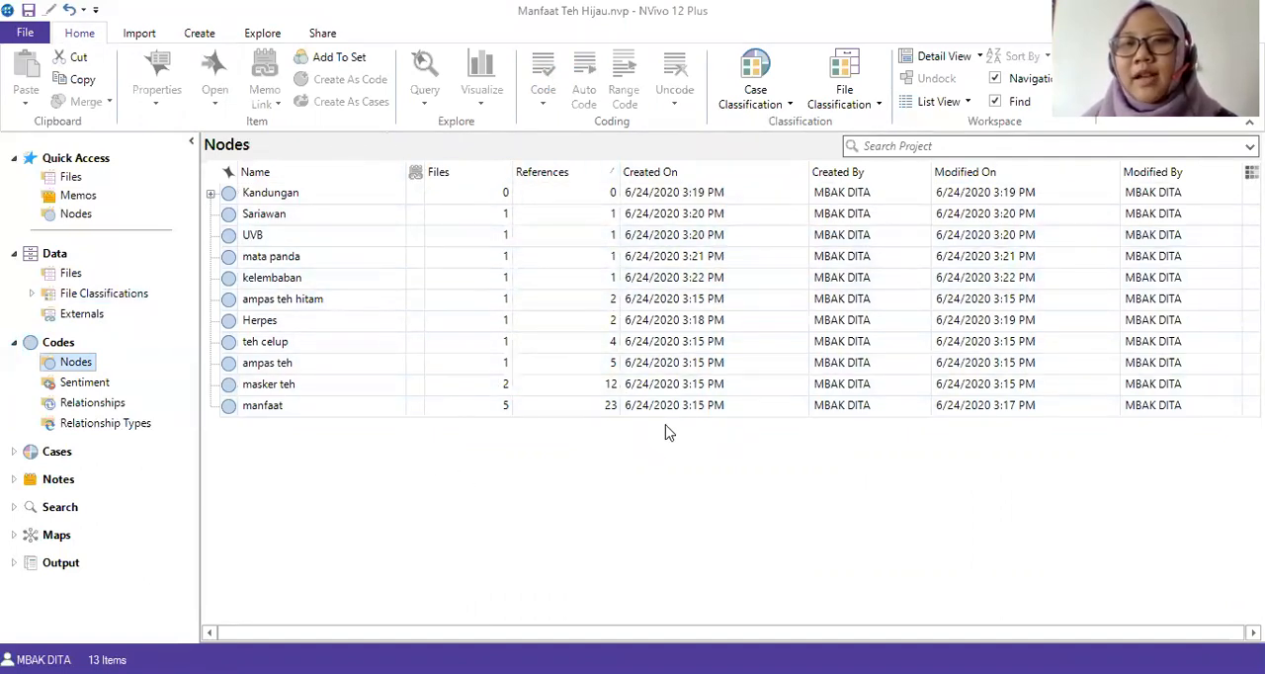
Select all nodes and run a Word Frequency query on files and externals for the 200 most frequent words.
{"action": "left_click", "coordinate": [325, 196]}
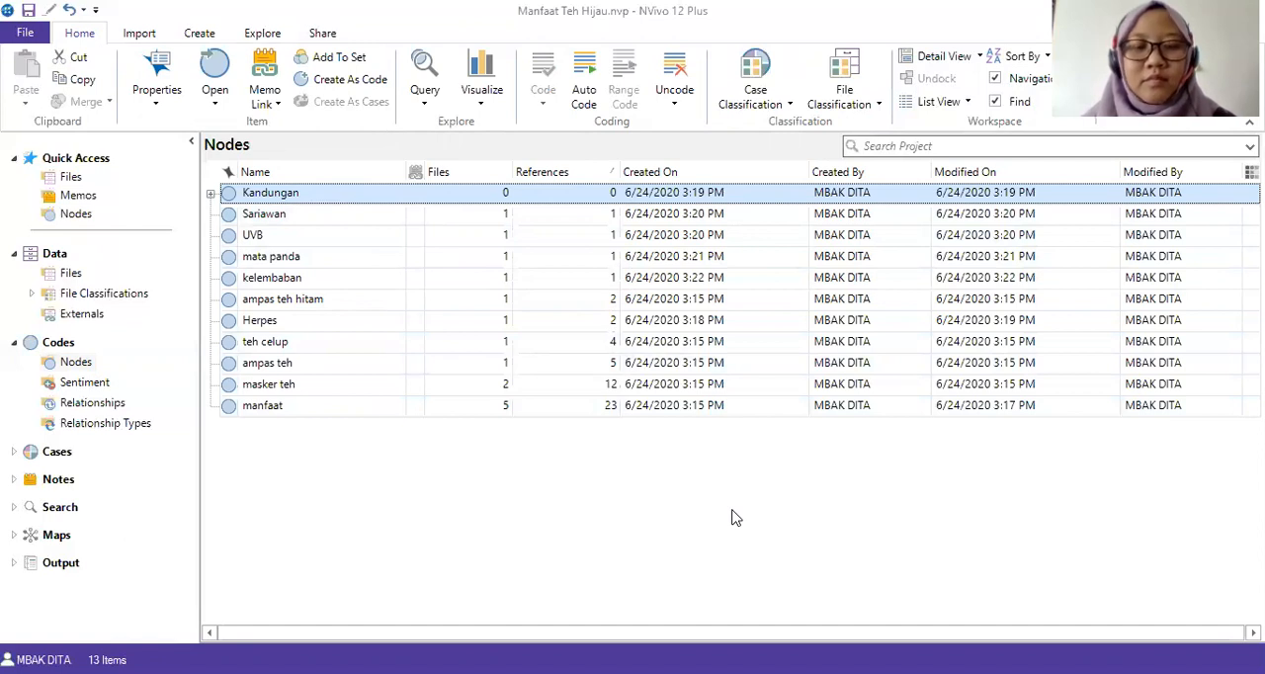
{"action": "key", "text": "ctrl+a"}
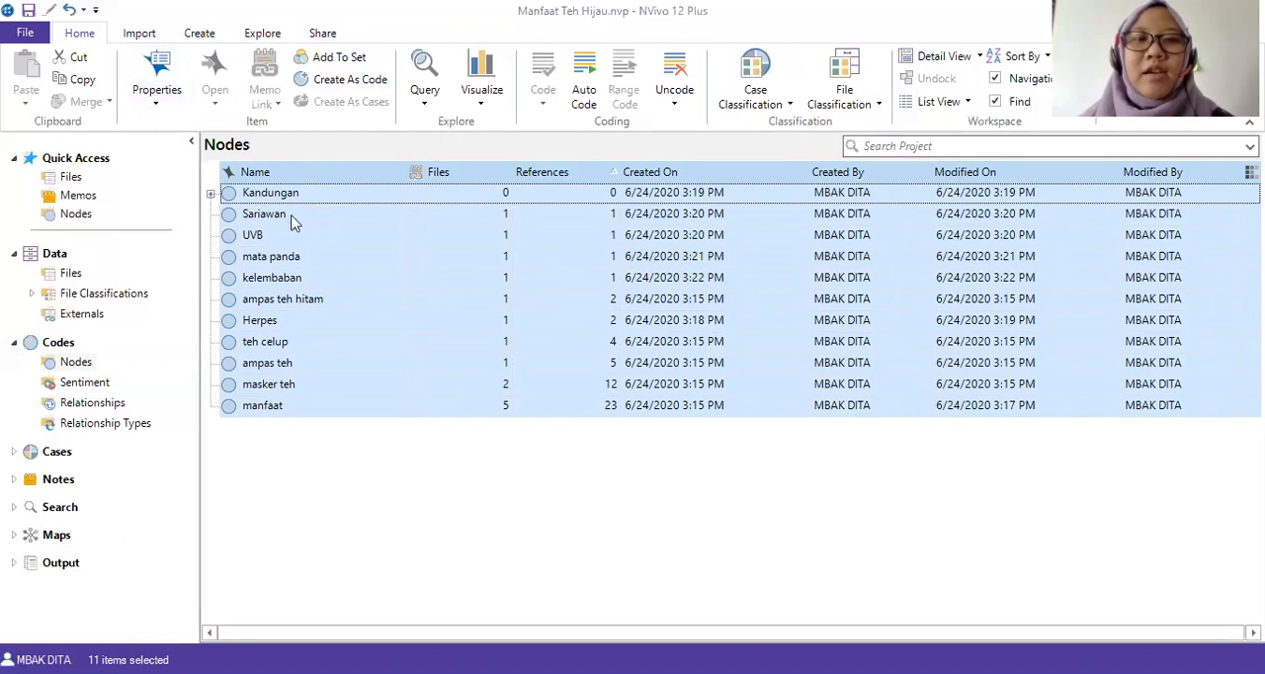
{"action": "left_click", "coordinate": [262, 34]}
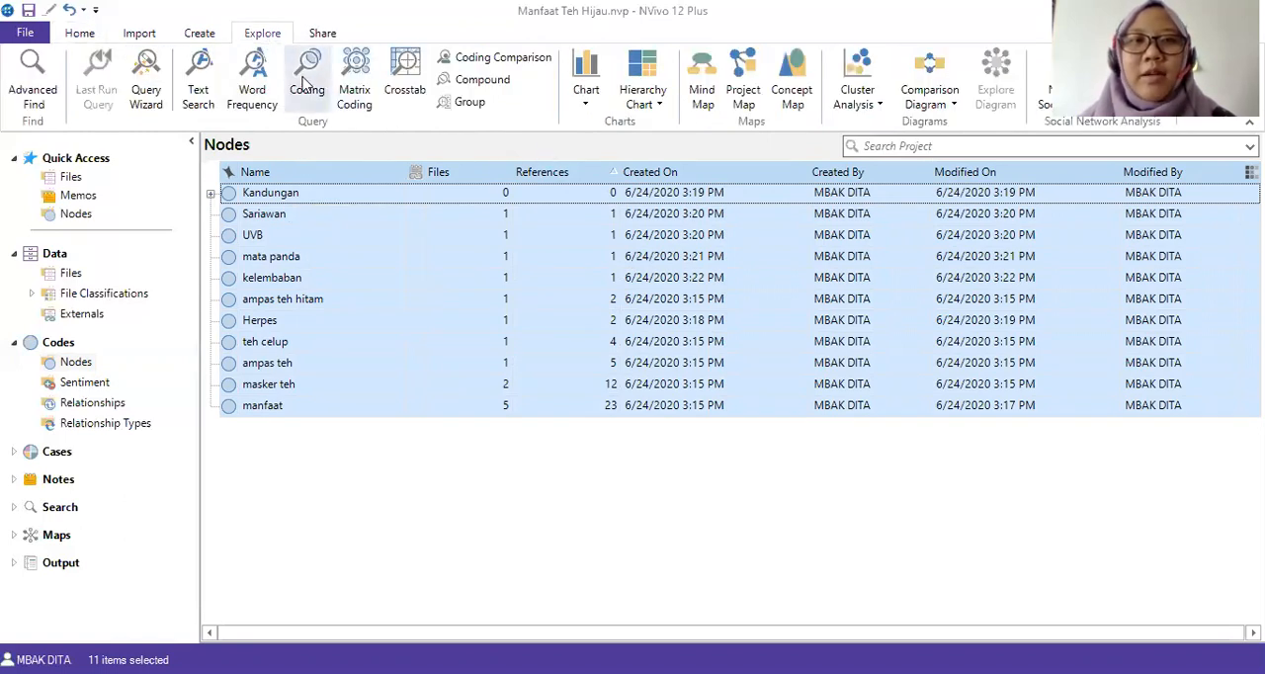
{"action": "left_click", "coordinate": [210, 101]}
{"action": "left_click", "coordinate": [252, 94]}
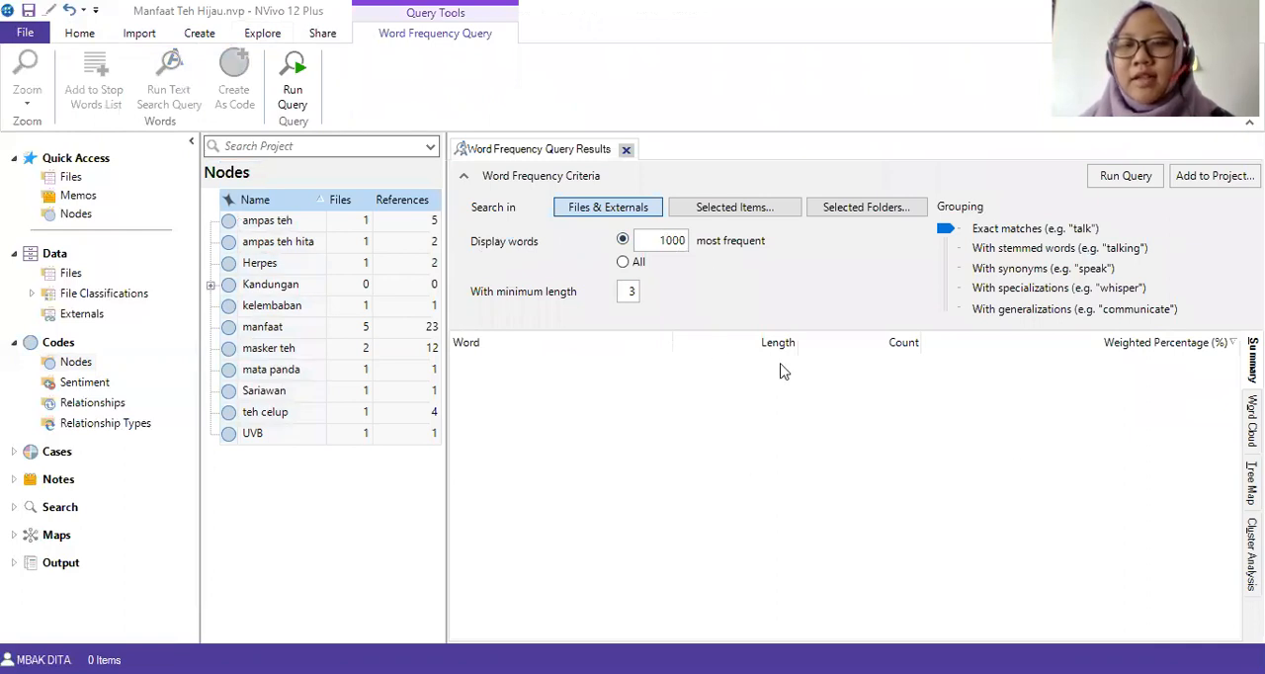
{"action": "left_click", "coordinate": [674, 241]}
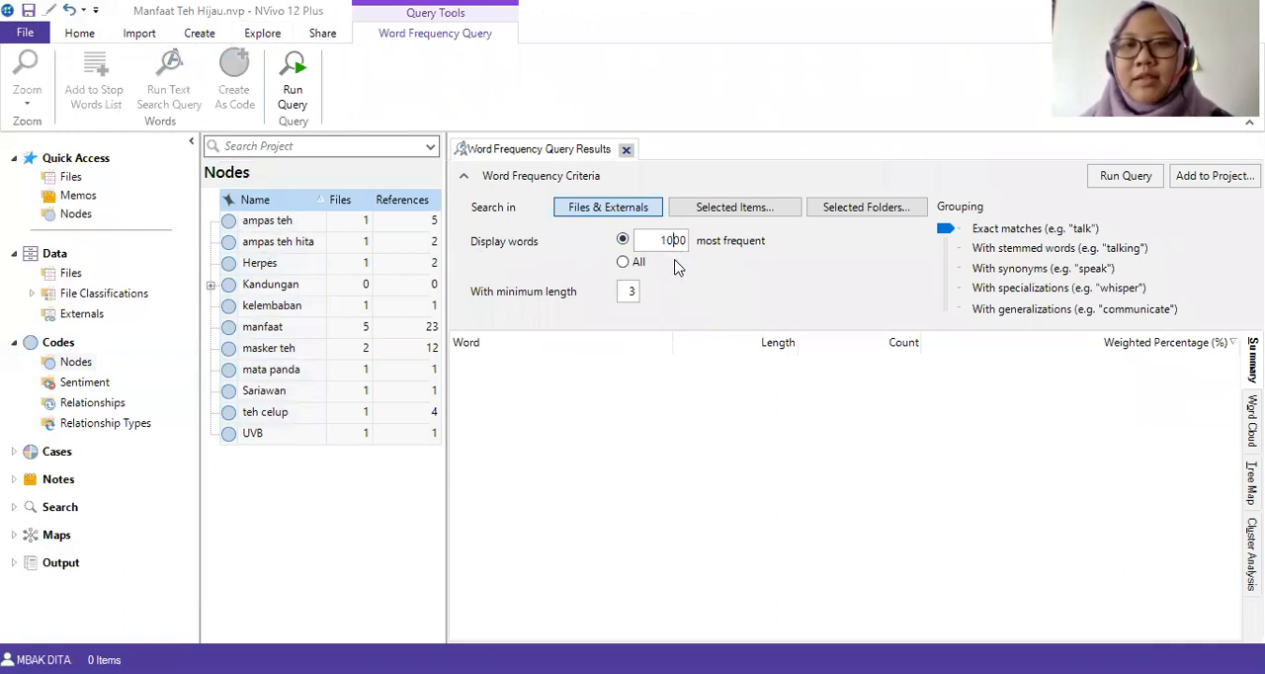
{"action": "key", "text": "Delete"}
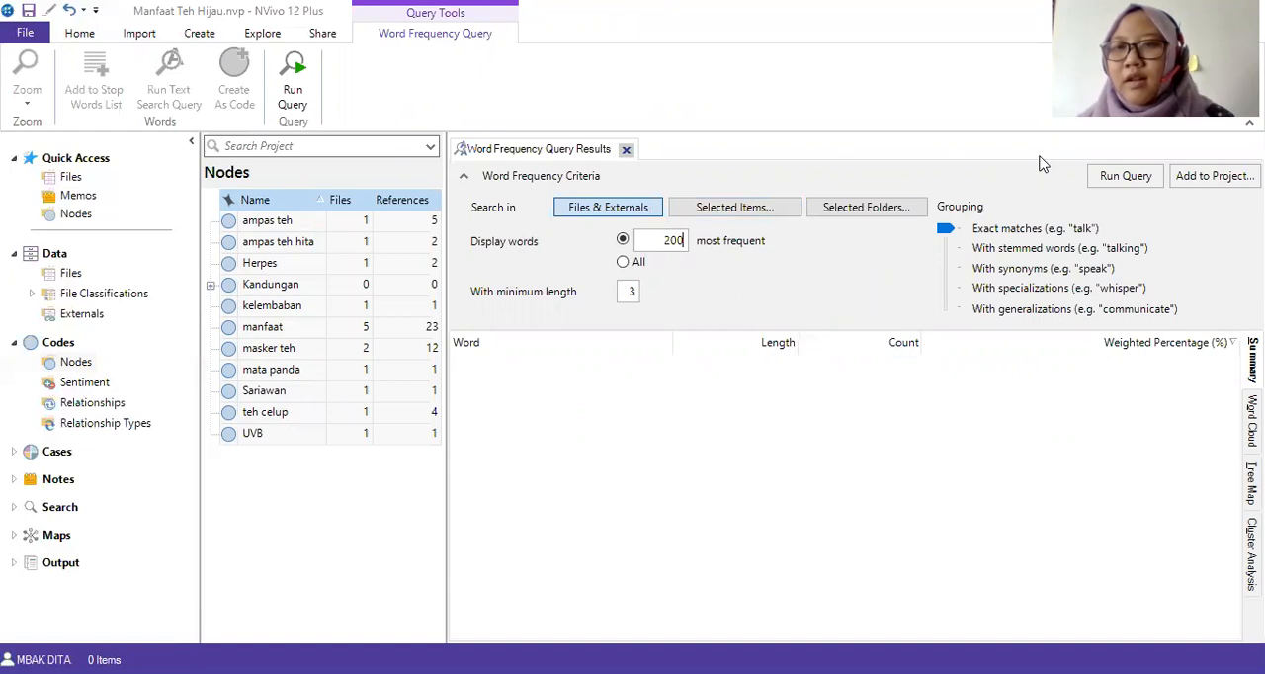
{"action": "left_click", "coordinate": [1126, 175]}
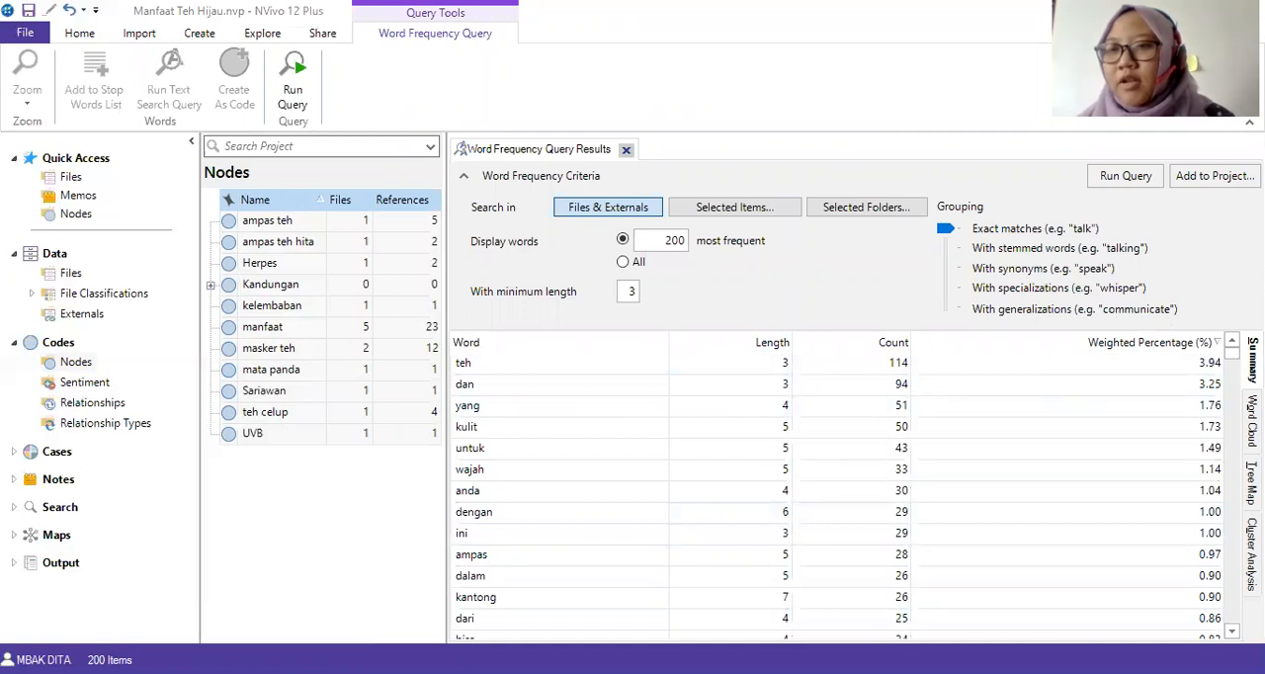
Display the word frequency results as a word cloud and examine its most prominent words.
{"action": "left_click", "coordinate": [1251, 420]}
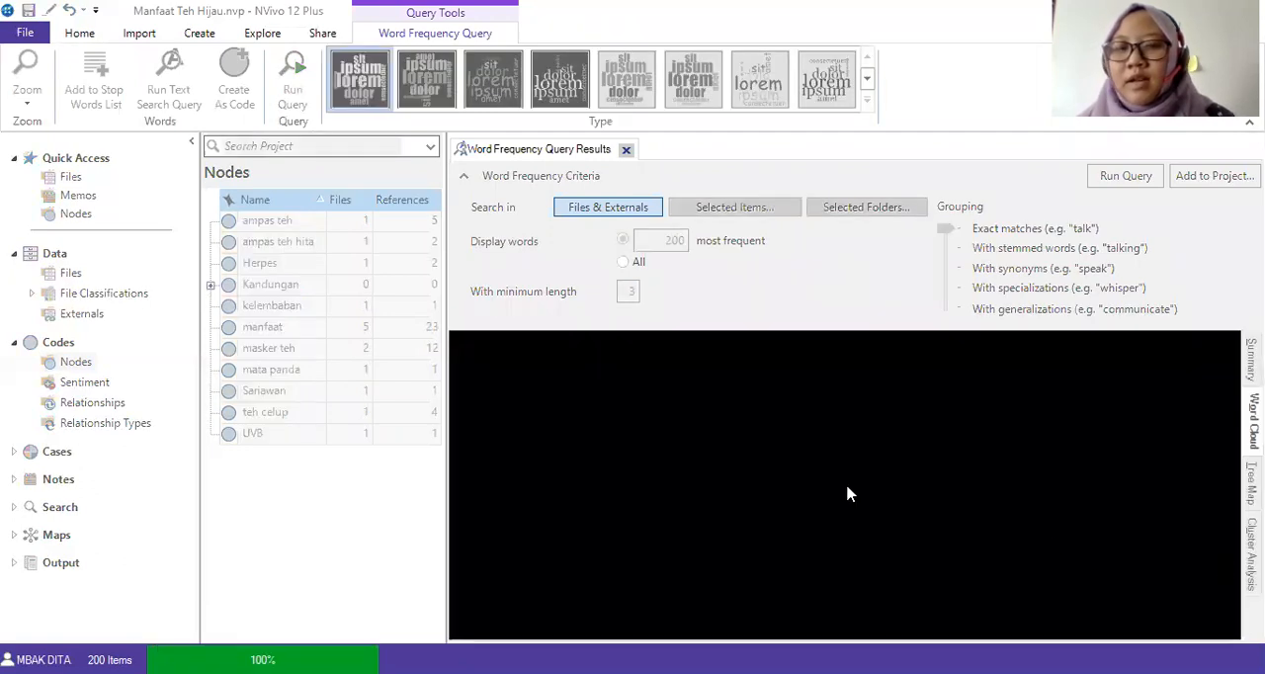
{"action": "scroll", "coordinate": [961, 424], "scroll_direction": "down", "scroll_amount": 2}
{"action": "scroll", "coordinate": [967, 447], "scroll_direction": "up", "scroll_amount": 2}
{"action": "scroll", "coordinate": [920, 487], "scroll_direction": "down", "scroll_amount": 1}
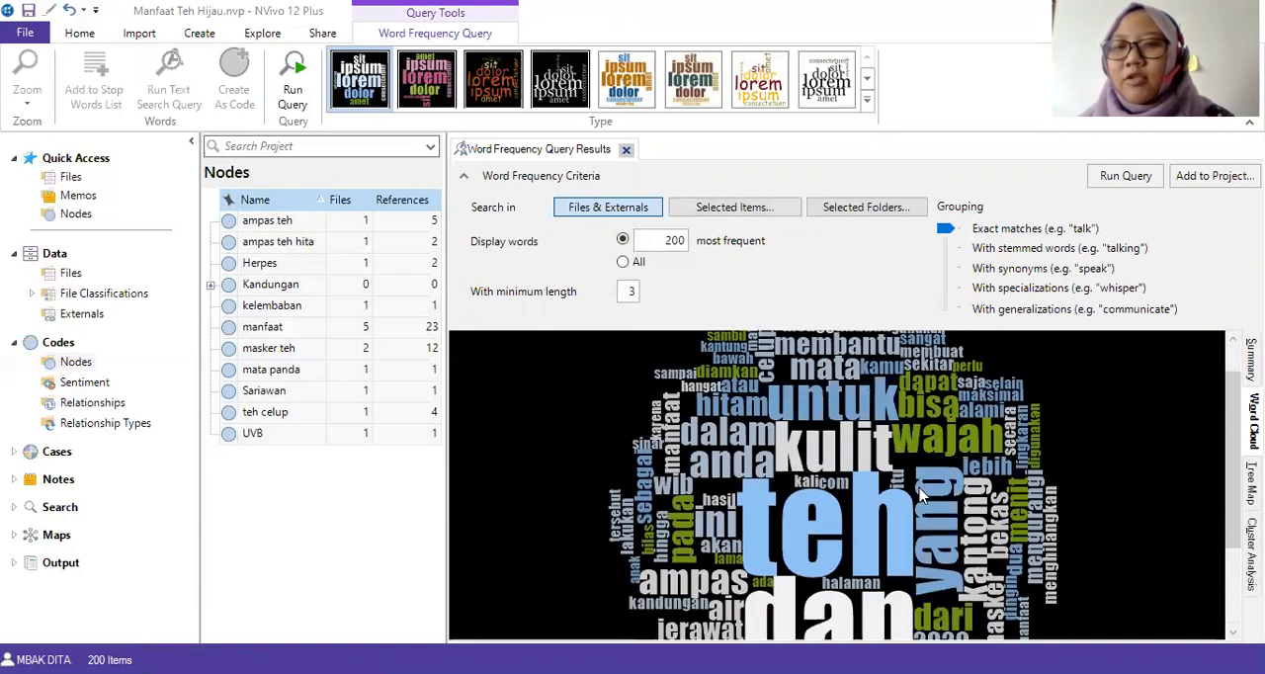
{"action": "scroll", "coordinate": [920, 494], "scroll_direction": "down", "scroll_amount": 2}
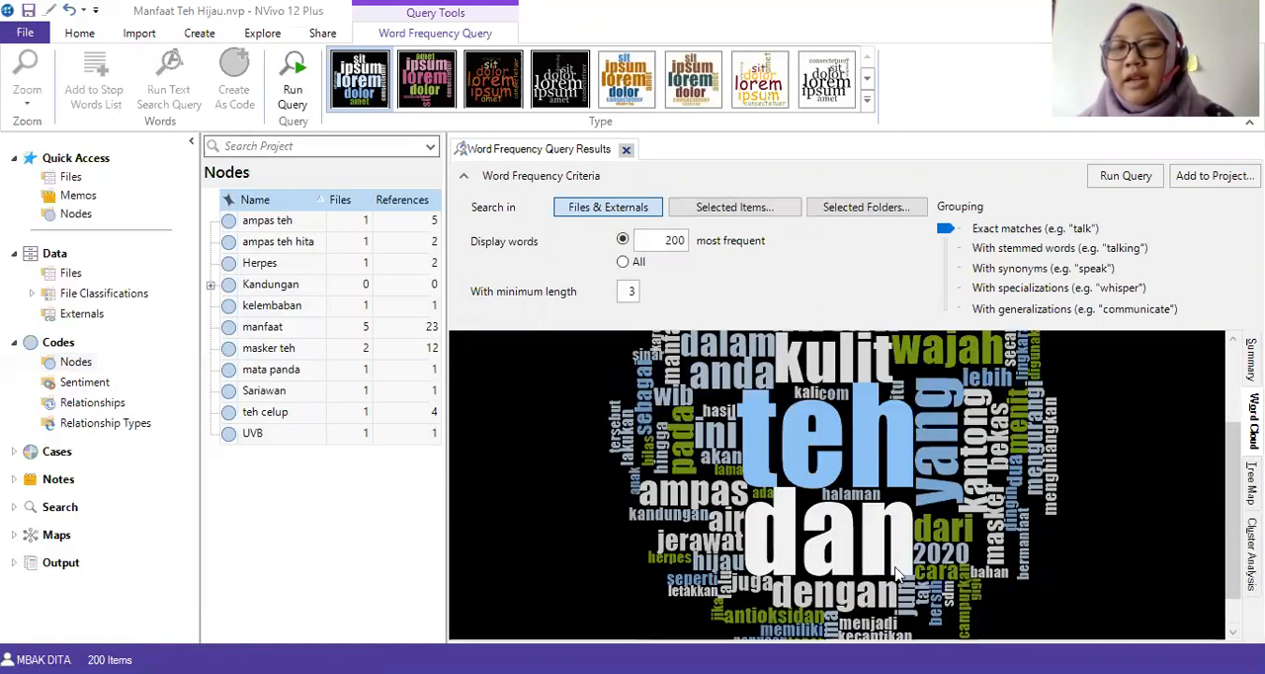
{"action": "scroll", "coordinate": [895, 573], "scroll_direction": "up", "scroll_amount": 1}
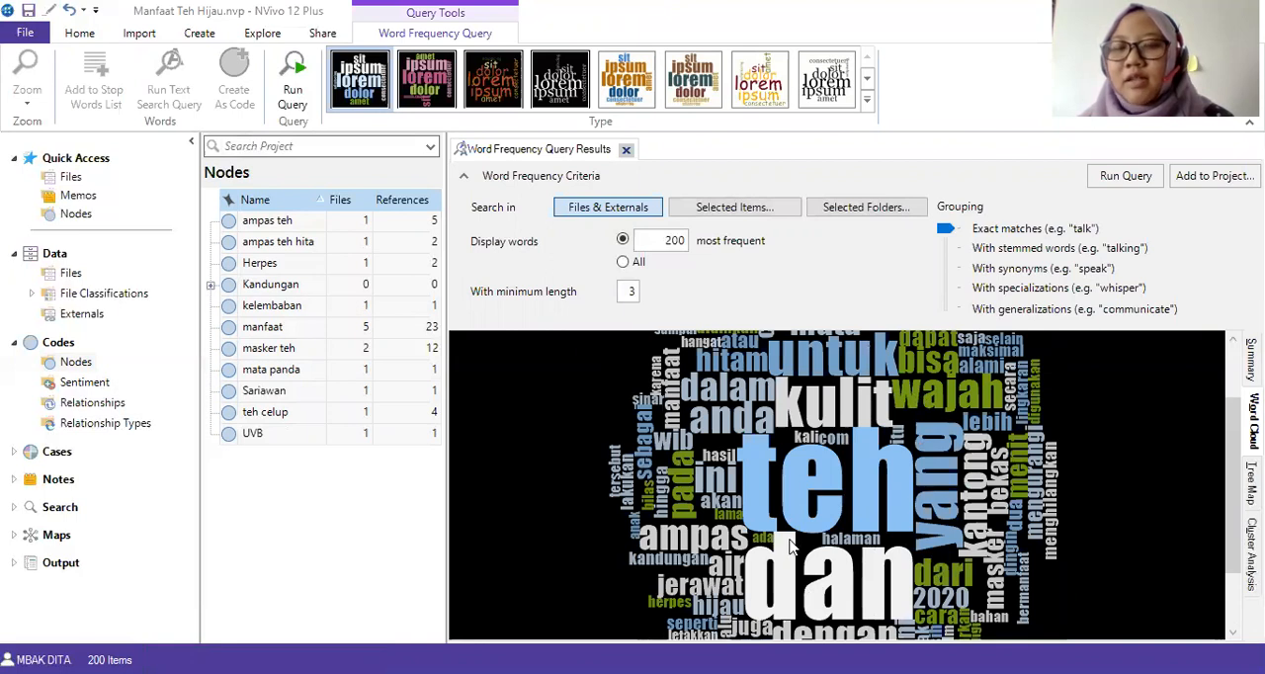
{"action": "scroll", "coordinate": [790, 546], "scroll_direction": "down", "scroll_amount": 2}
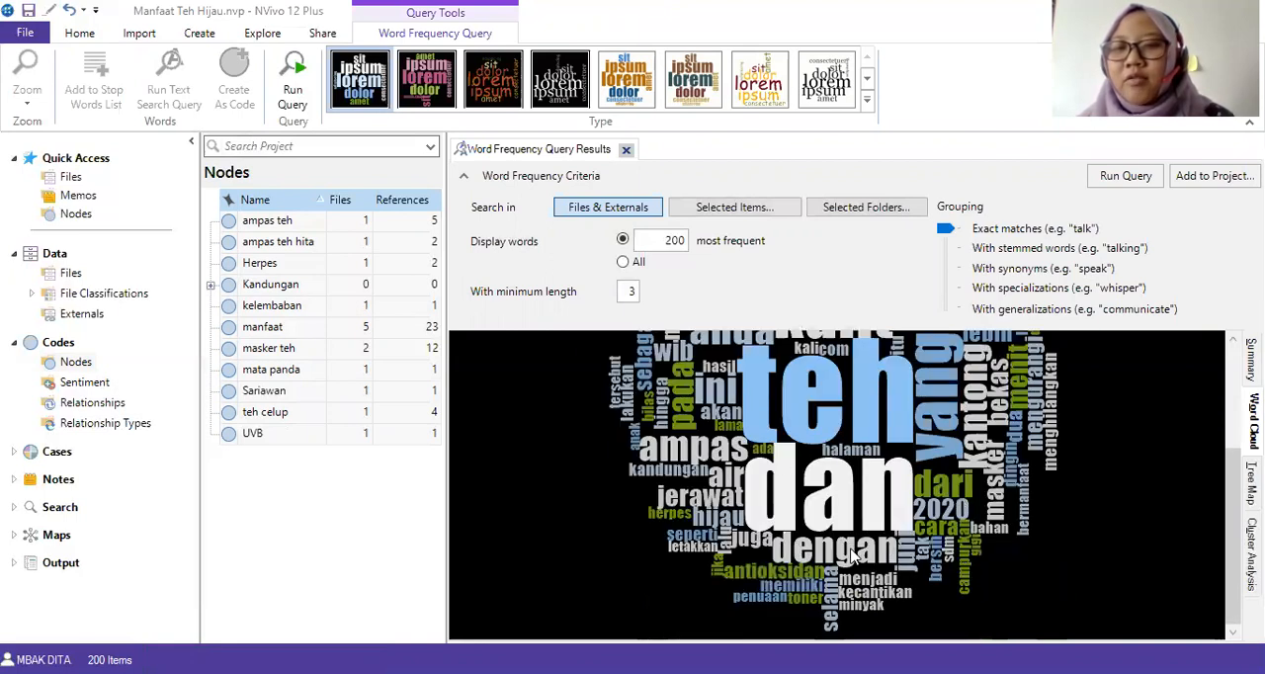
{"action": "scroll", "coordinate": [833, 501], "scroll_direction": "up", "scroll_amount": 2}
{"action": "scroll", "coordinate": [833, 501], "scroll_direction": "up", "scroll_amount": 2}
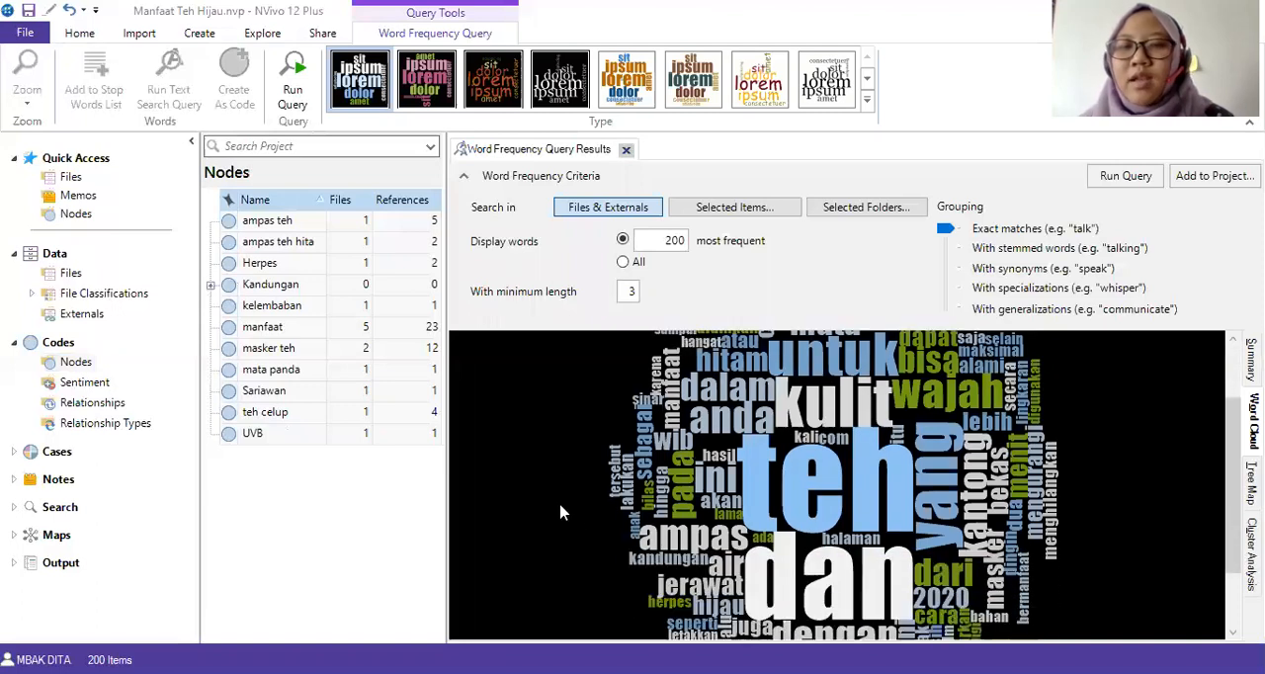
Export the word cloud as a PNG file named "wordcloud" in the "ampas teh" folder.
{"action": "right_click", "coordinate": [567, 384]}
{"action": "left_click", "coordinate": [637, 433]}
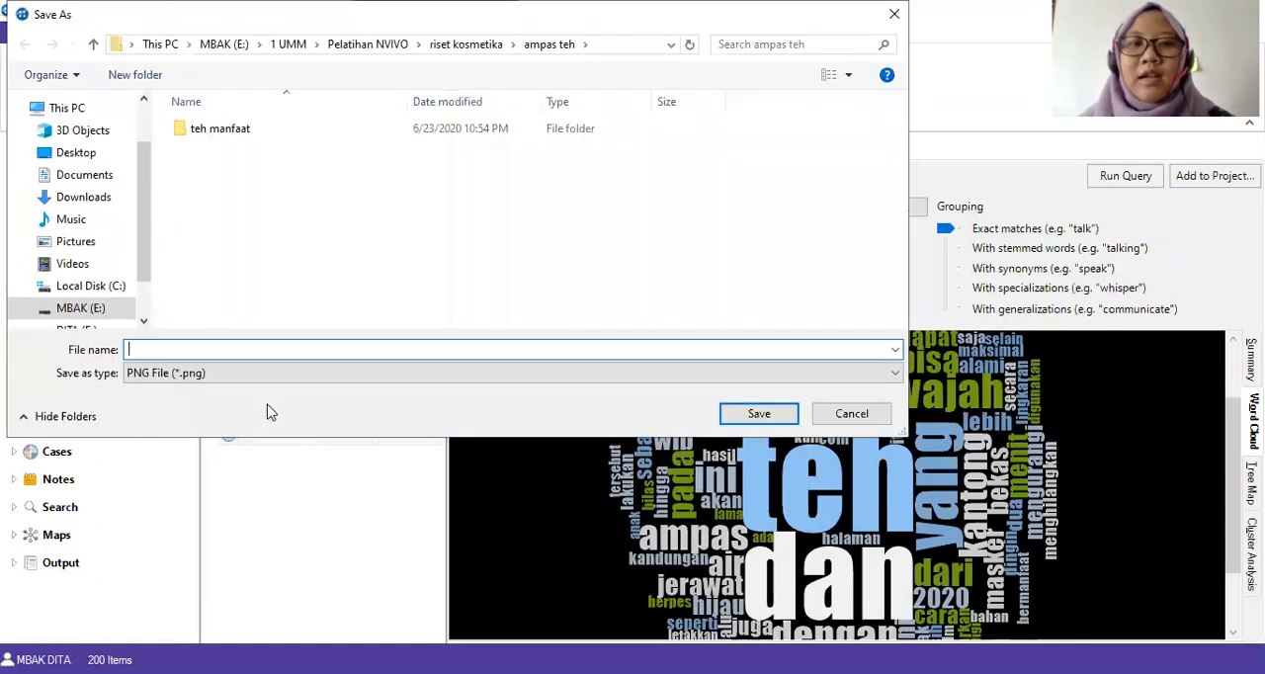
{"action": "type", "text": "wo"}
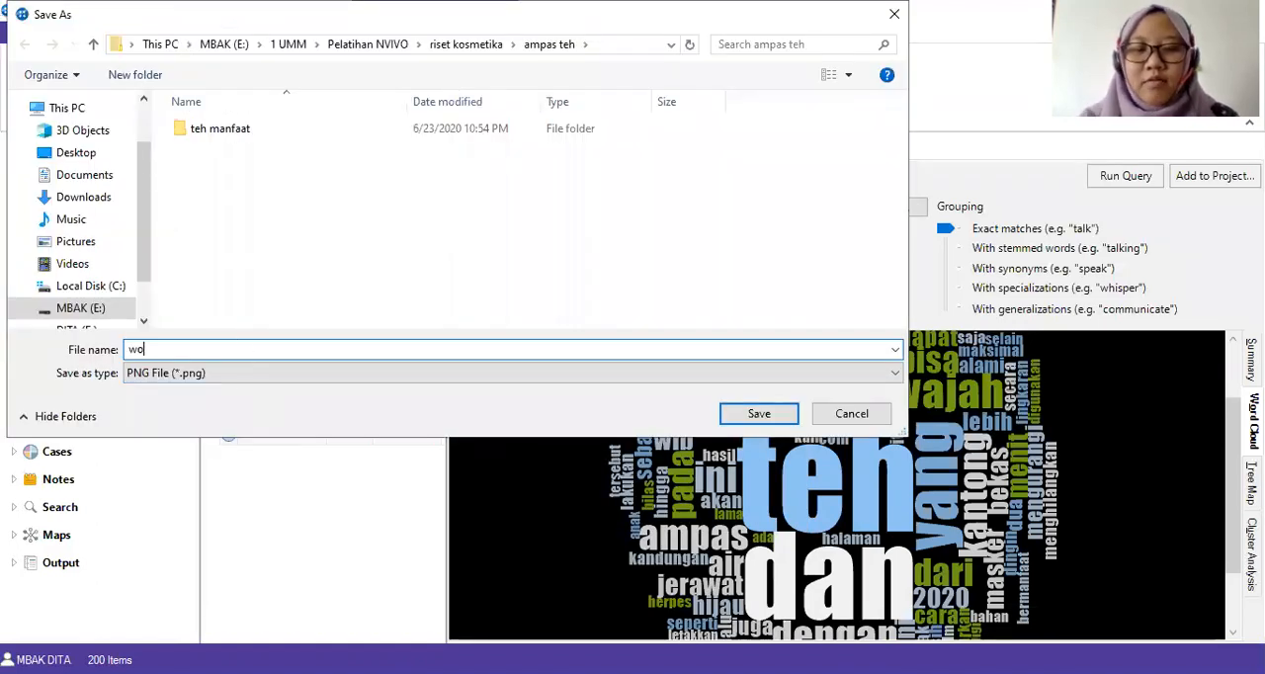
{"action": "type", "text": "rdcloud"}
{"action": "left_click", "coordinate": [759, 421]}
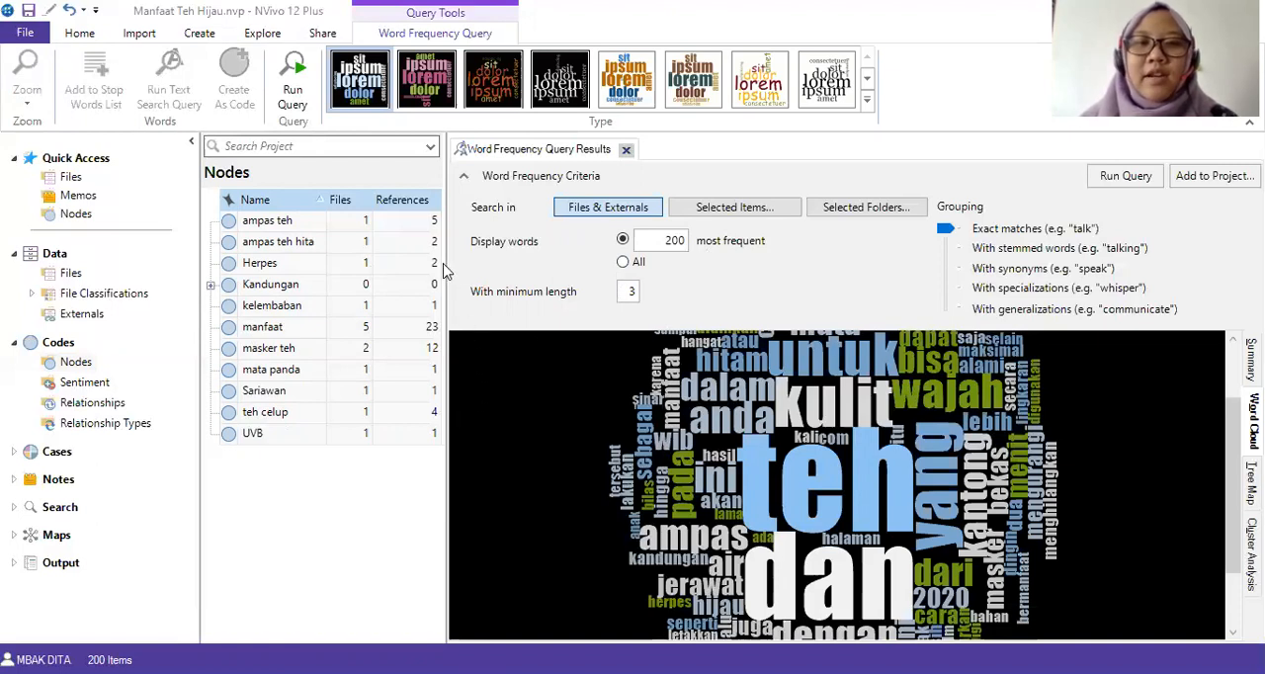
Widen the node list to show full node names and check the child nodes under Kandungan.
{"action": "left_click_drag", "start_coordinate": [446, 266], "coordinate": [559, 267]}
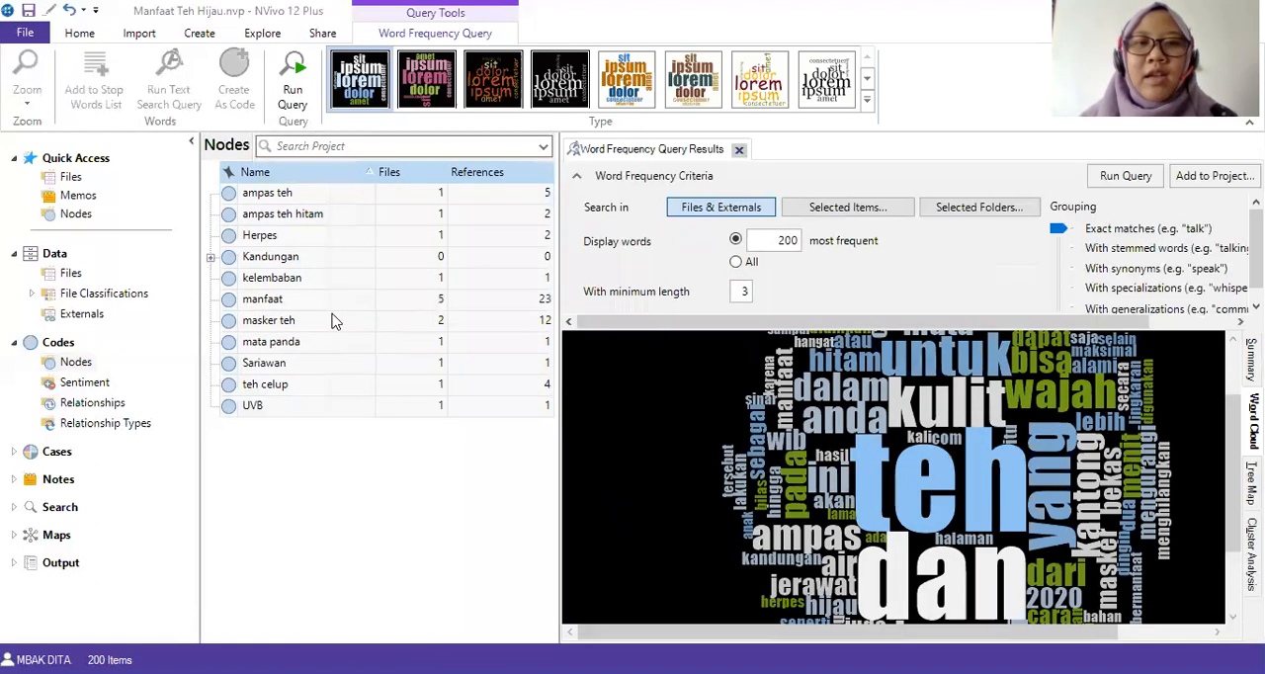
{"action": "left_click", "coordinate": [210, 257]}
{"action": "left_click", "coordinate": [210, 258]}
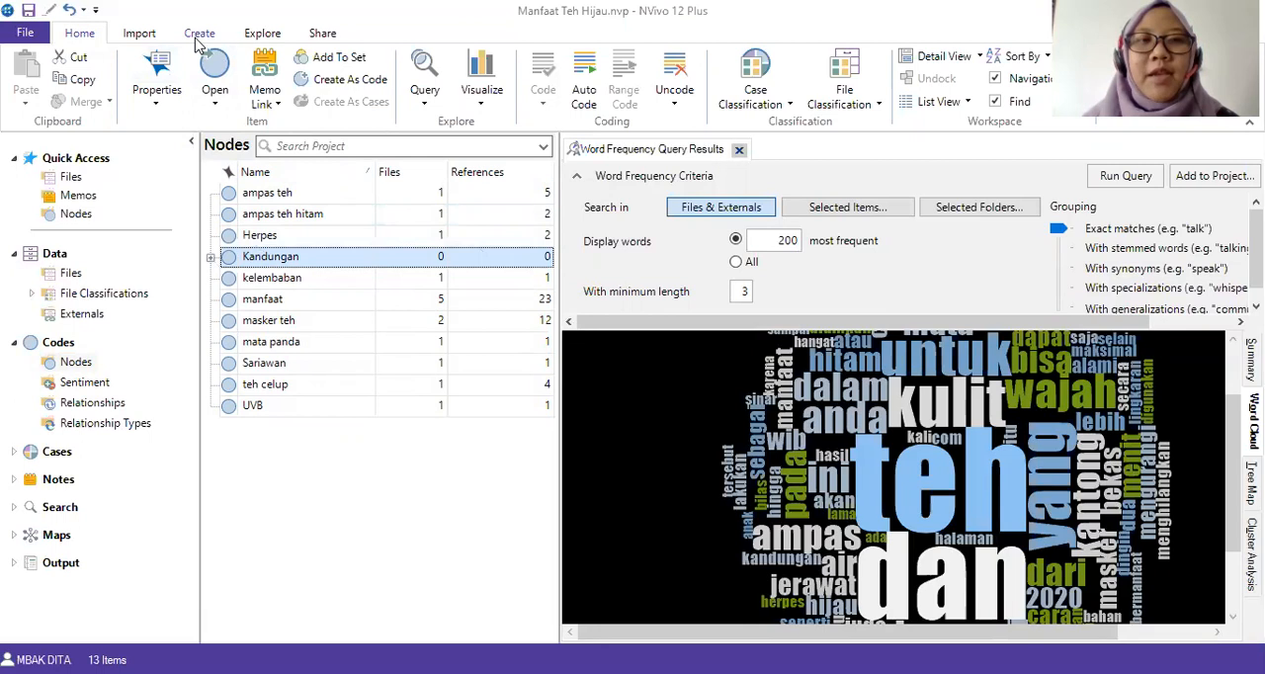
Create a hierarchy chart of the amount of coding for all codes, coded at all files, externals and memos.
{"action": "left_click", "coordinate": [259, 33]}
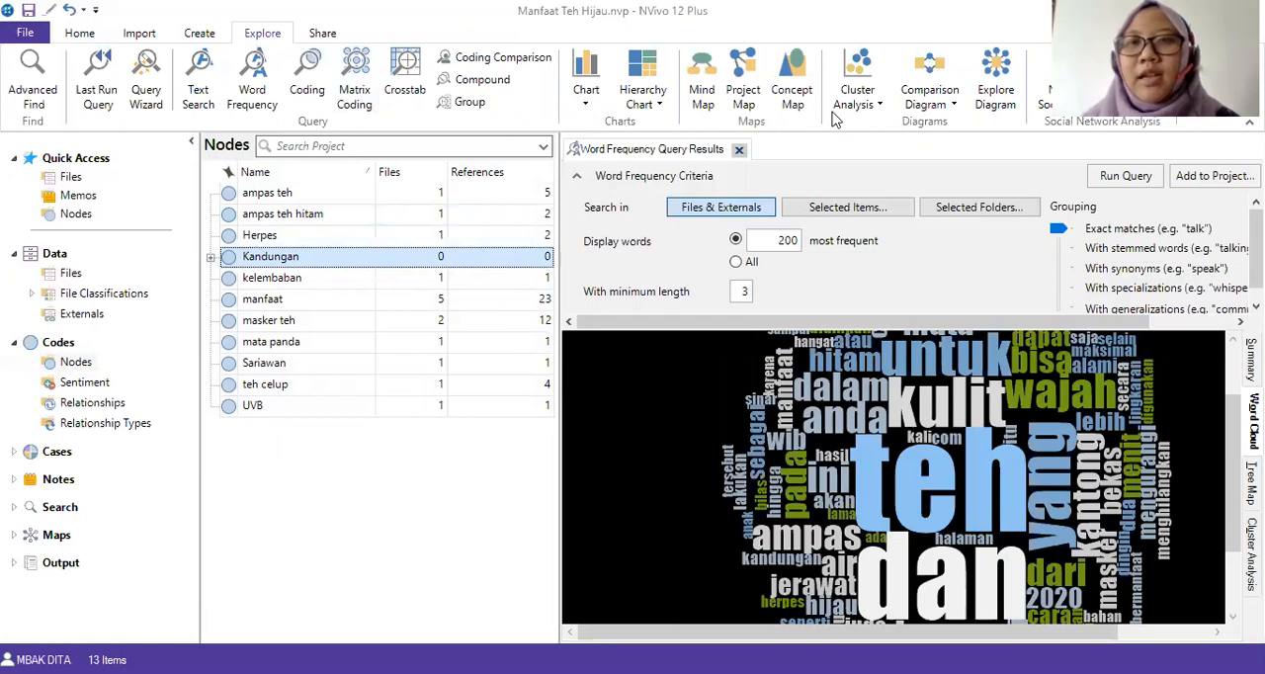
{"action": "left_click", "coordinate": [662, 107]}
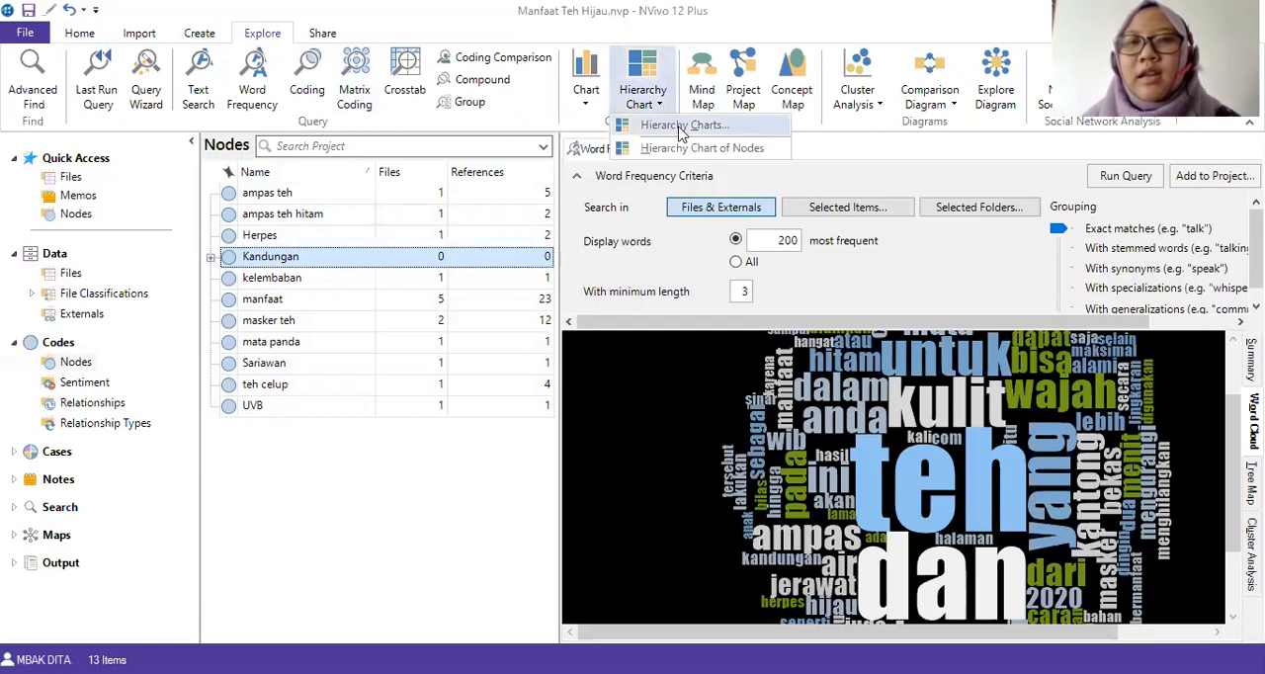
{"action": "left_click", "coordinate": [680, 126]}
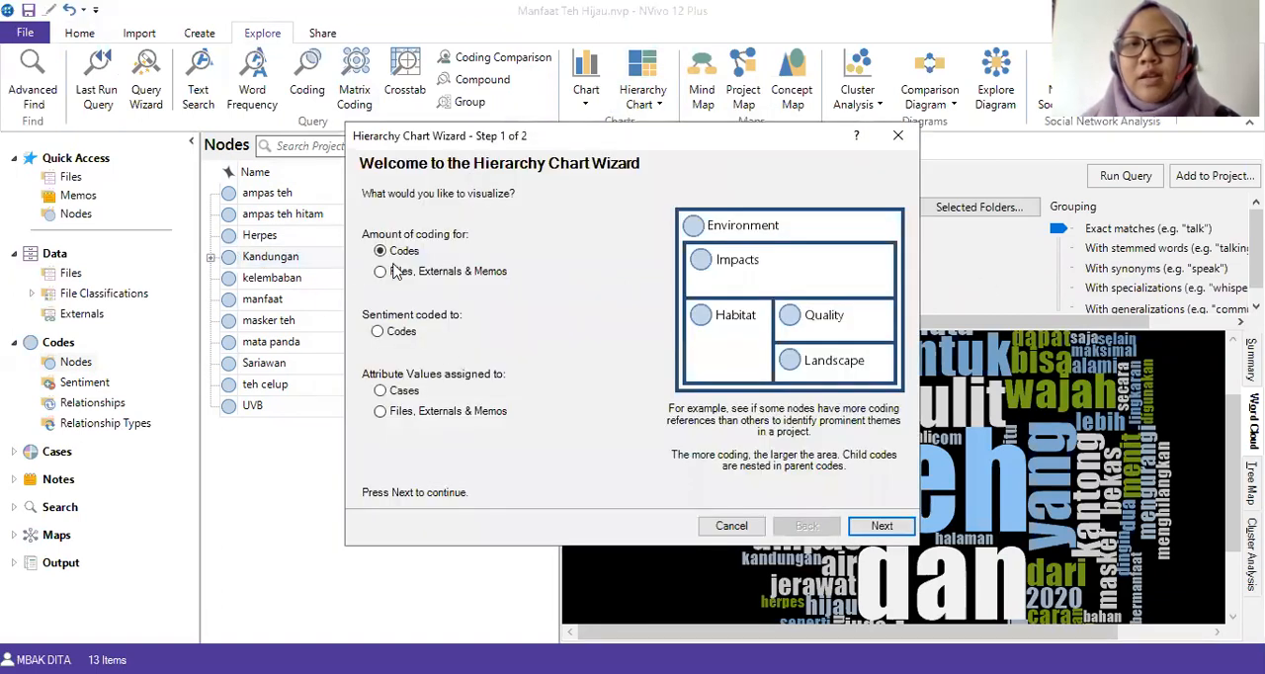
{"action": "left_click", "coordinate": [882, 526]}
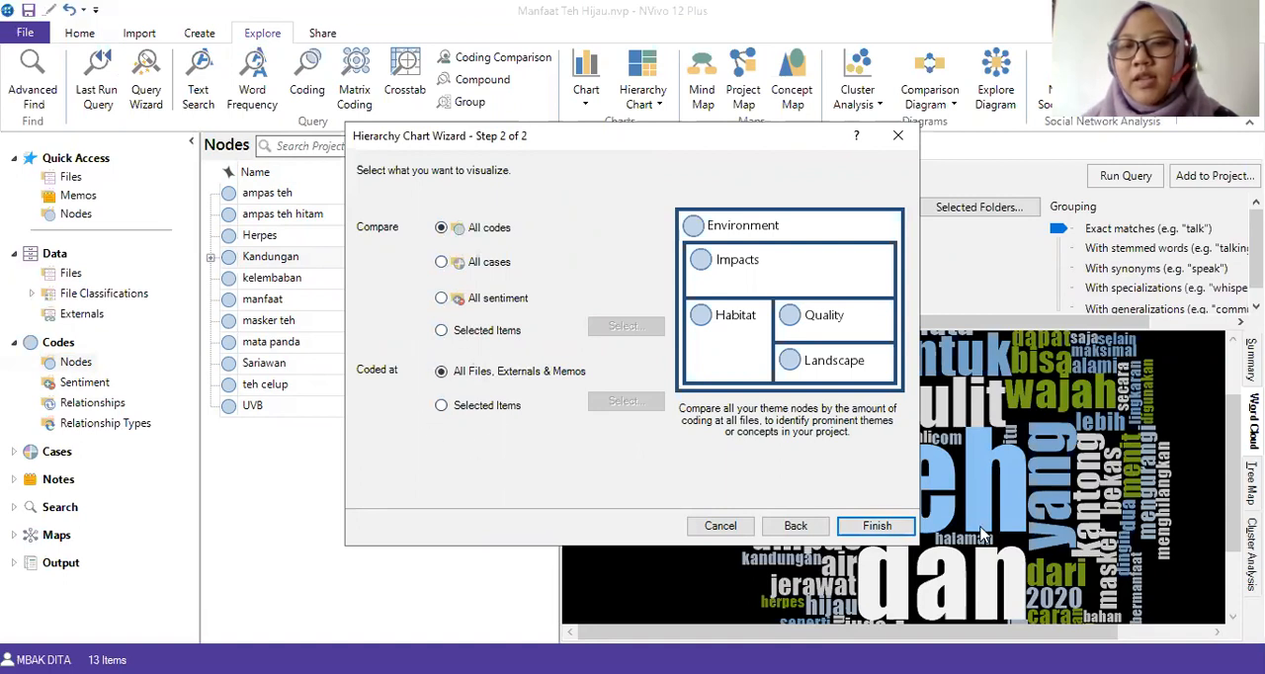
{"action": "left_click", "coordinate": [876, 526]}
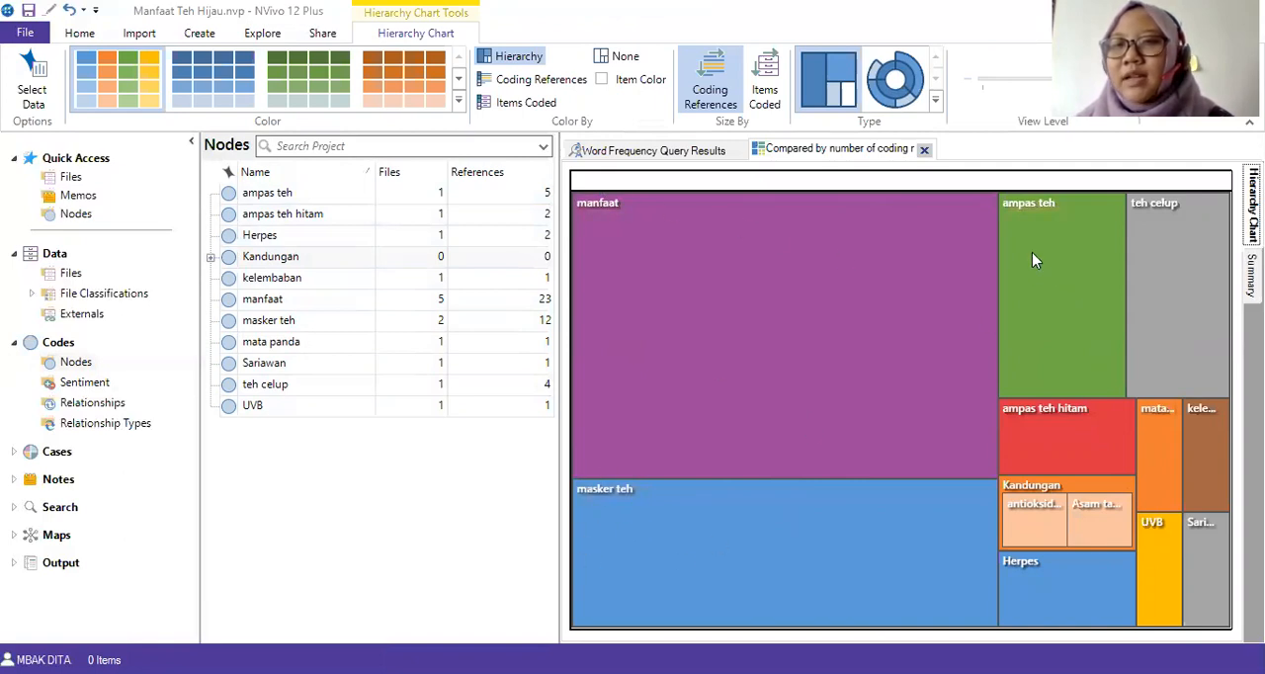
Drill into the Kandungan node in the hierarchy chart to examine its child nodes, and return to the full chart.
{"action": "left_click", "coordinate": [1072, 494]}
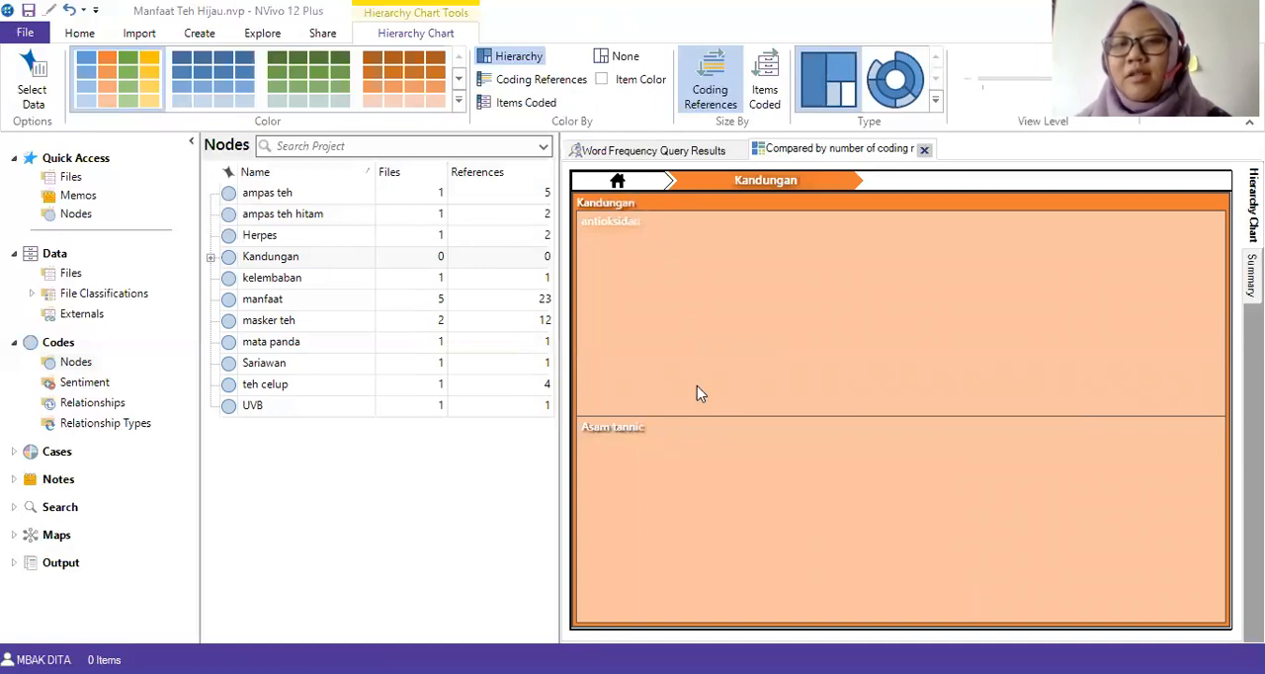
{"action": "mouse_move", "coordinate": [721, 474]}
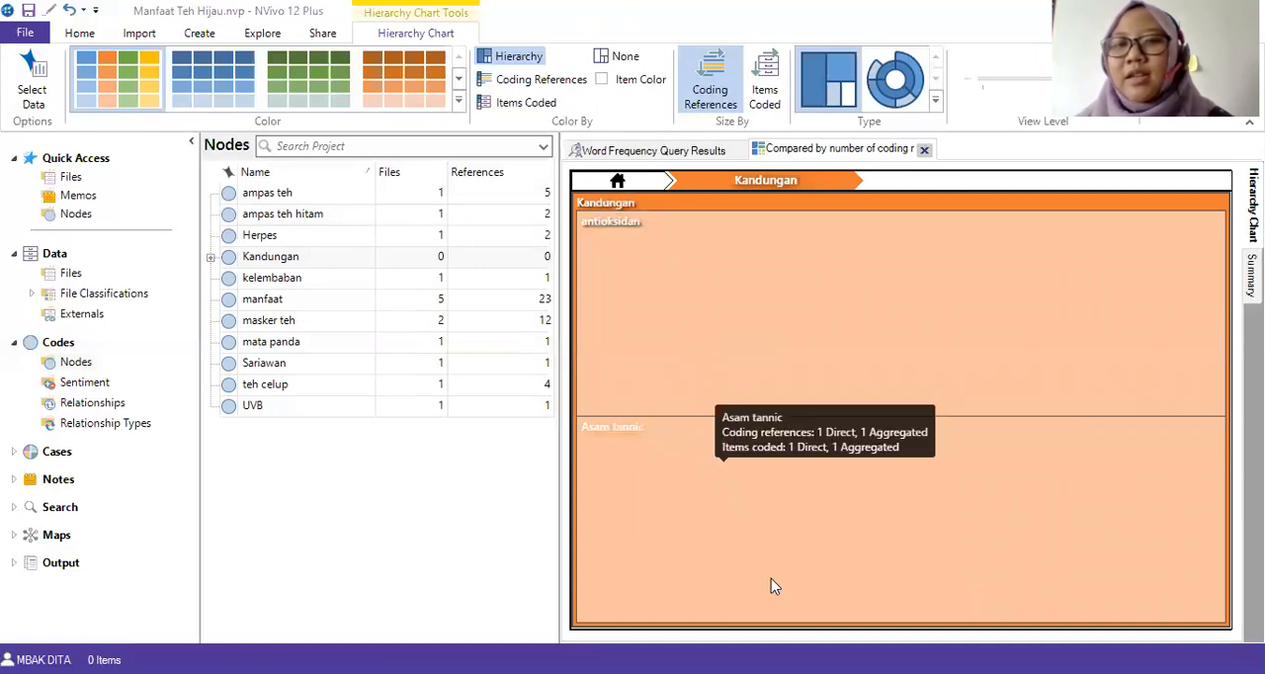
{"action": "left_click", "coordinate": [618, 186]}
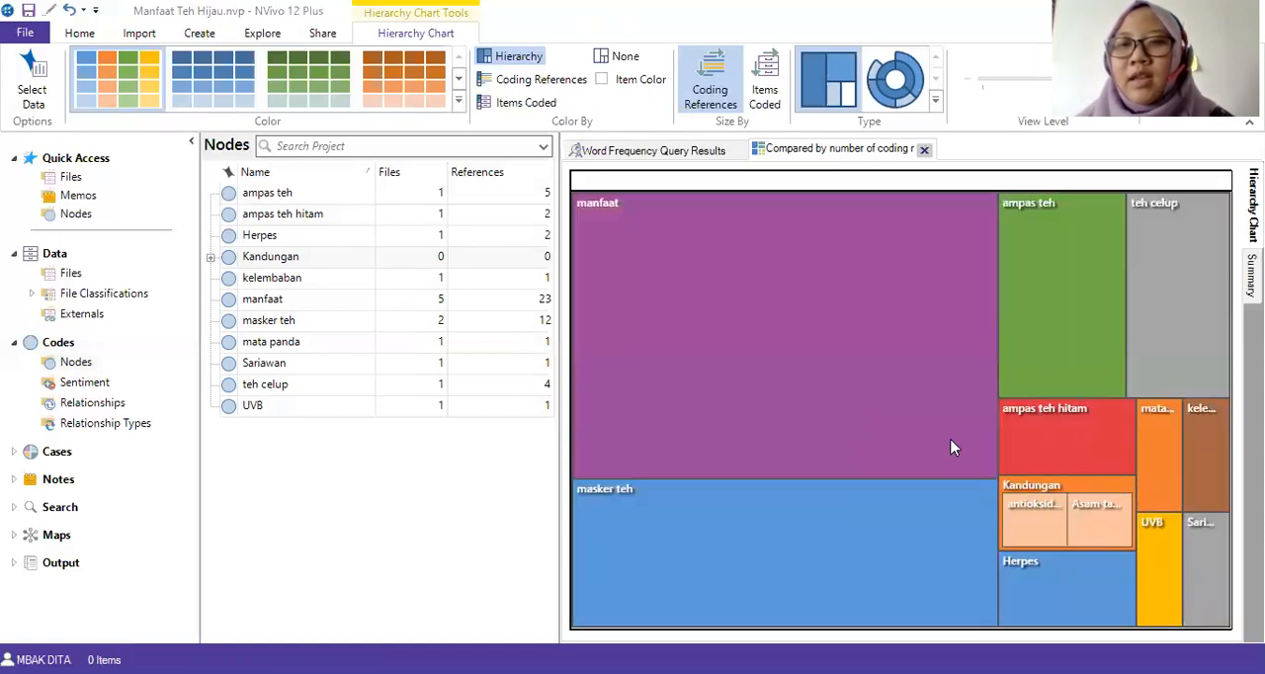
Display the hierarchy chart as a sunburst and export it as a PNG file named "HC" in the "ampas teh" folder.
{"action": "left_click", "coordinate": [895, 89]}
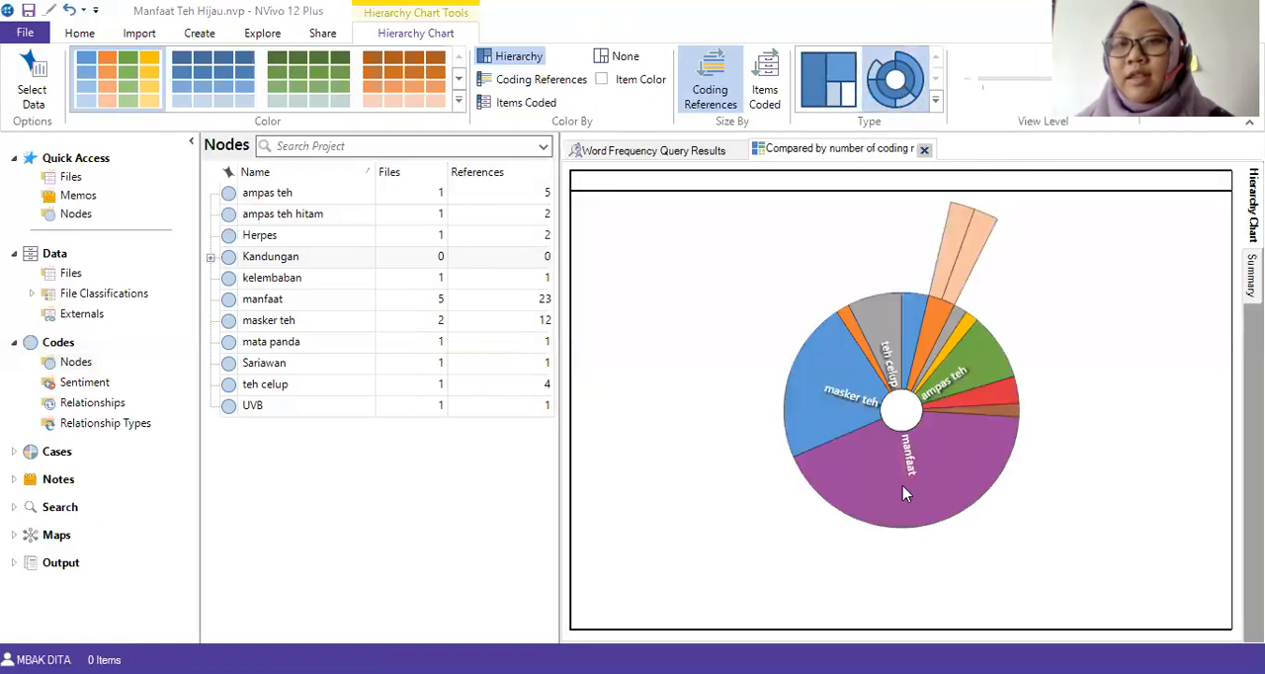
{"action": "mouse_move", "coordinate": [949, 312]}
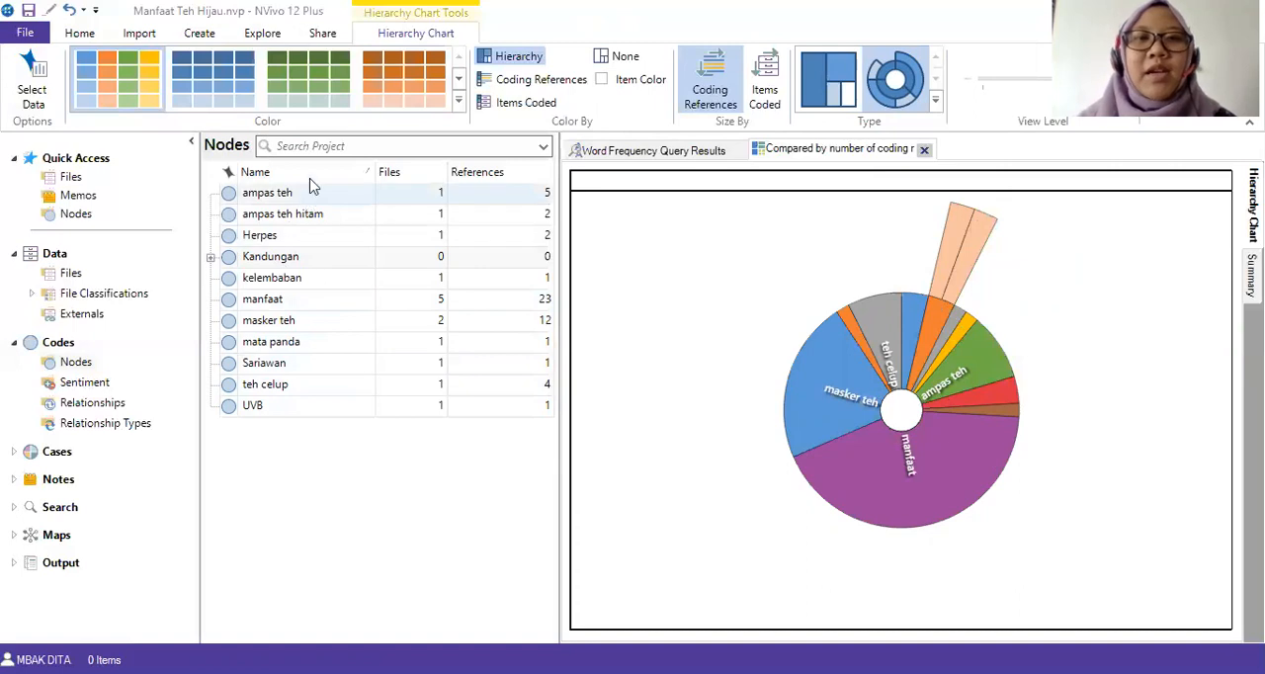
{"action": "right_click", "coordinate": [624, 217]}
{"action": "left_click", "coordinate": [678, 249]}
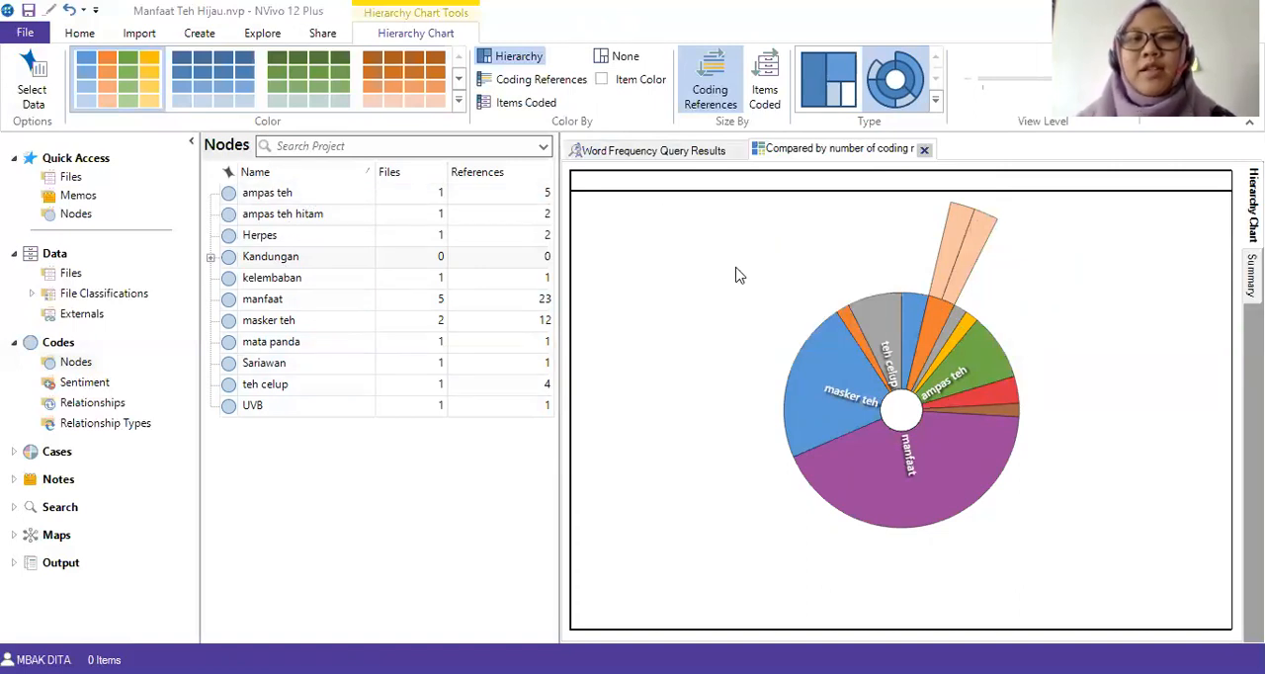
{"action": "type", "text": "HC"}
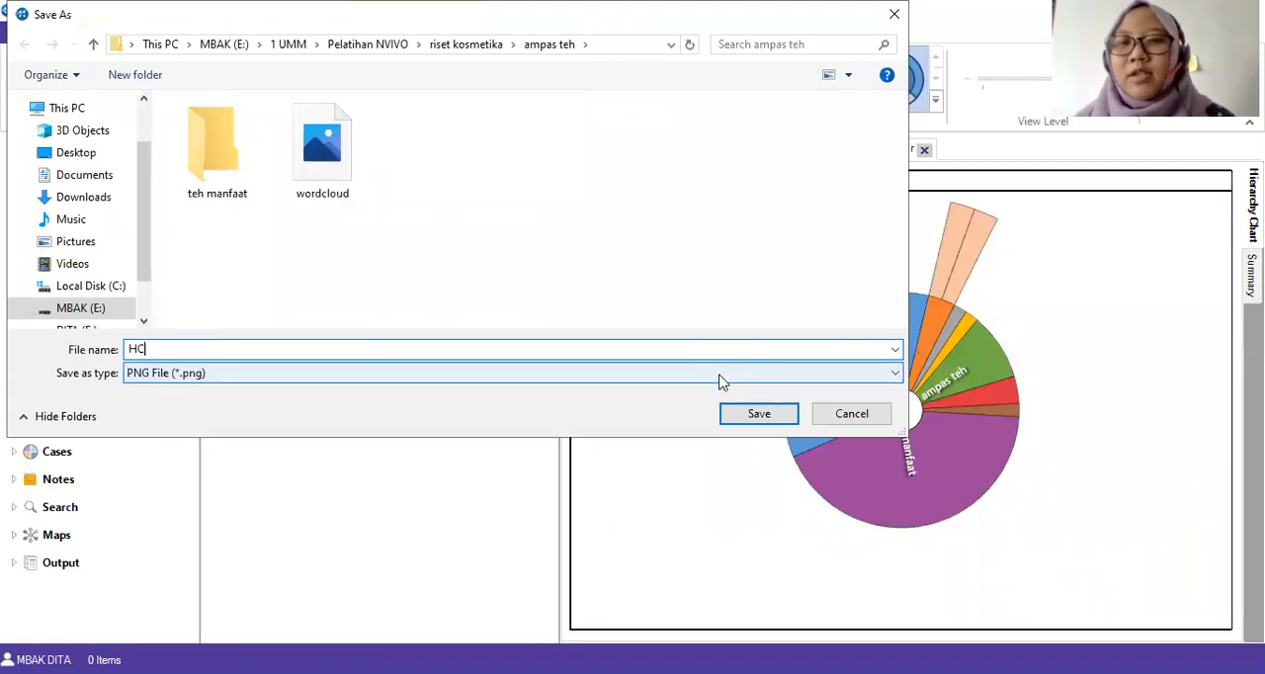
{"action": "left_click", "coordinate": [747, 417]}
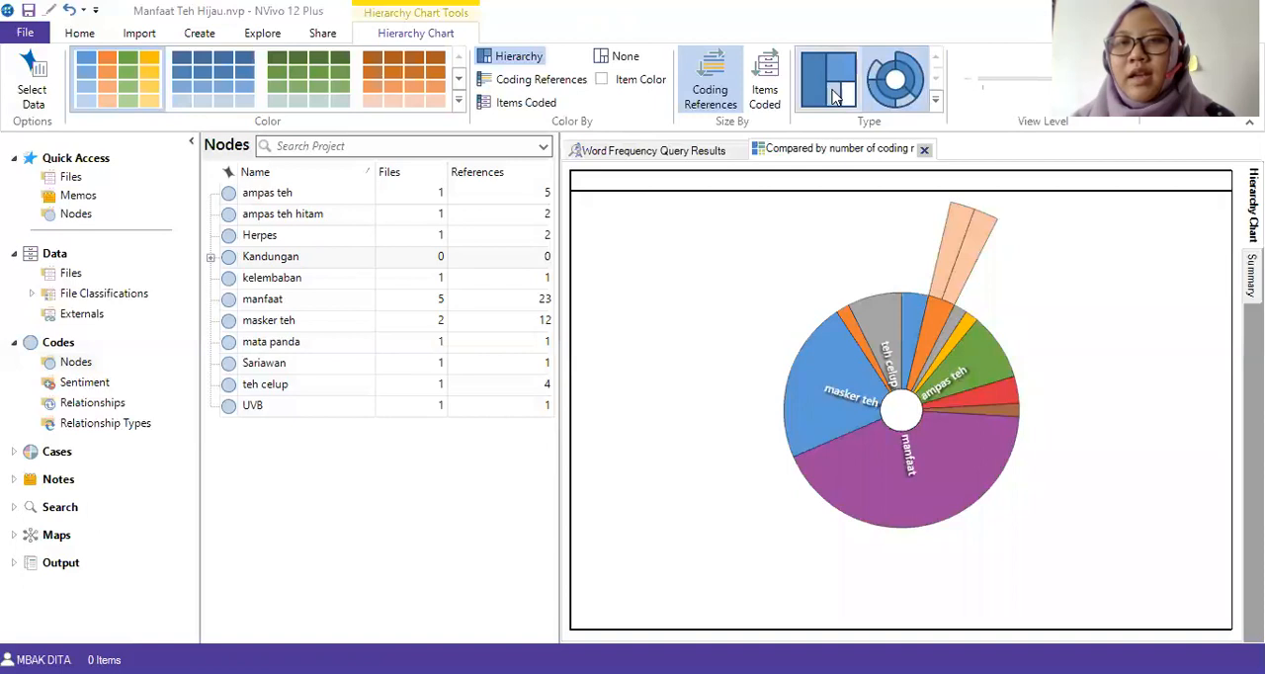
Switch the hierarchy chart back to the tree map and export it as a PNG file with a name starting with "HC".
{"action": "left_click", "coordinate": [828, 81]}
{"action": "right_click", "coordinate": [803, 259]}
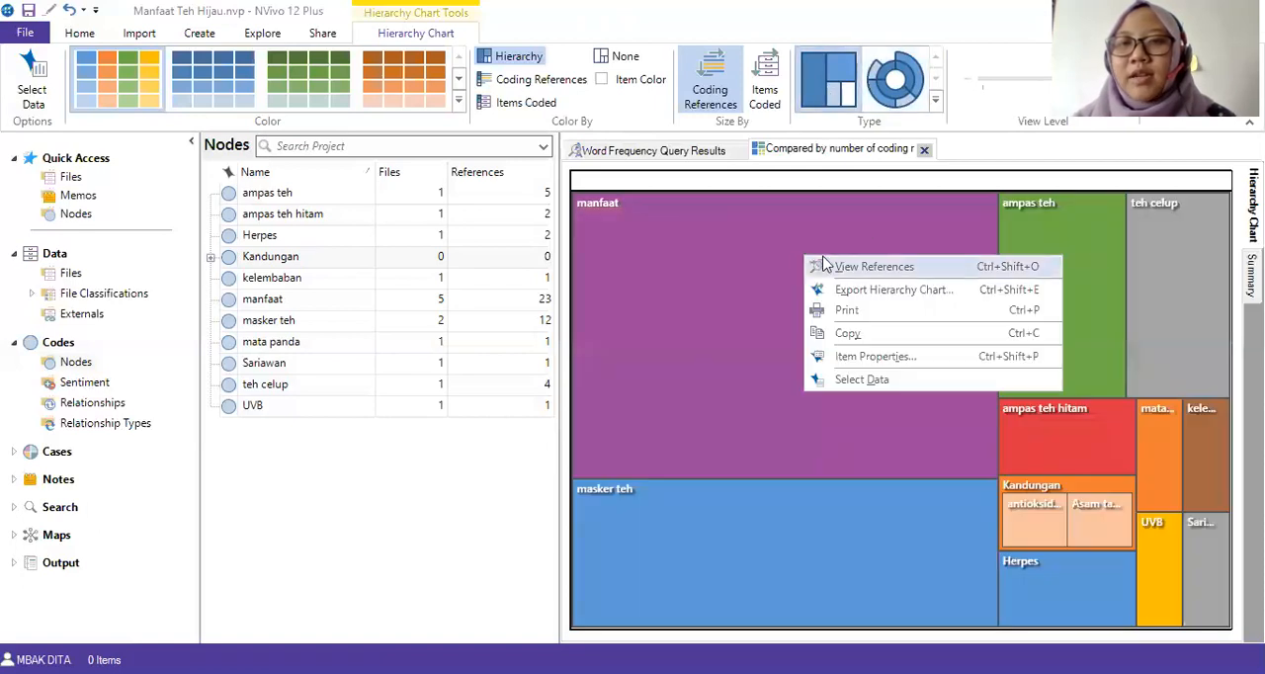
{"action": "left_click", "coordinate": [867, 290]}
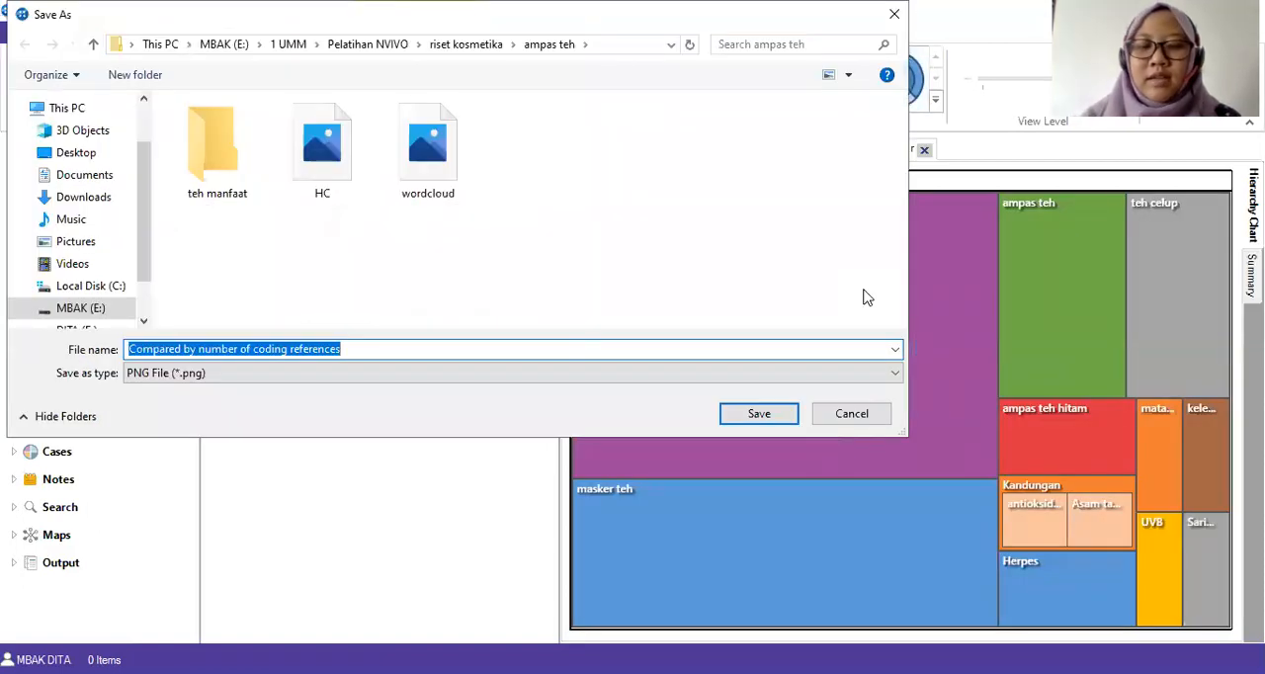
{"action": "type", "text": "HC 2"}
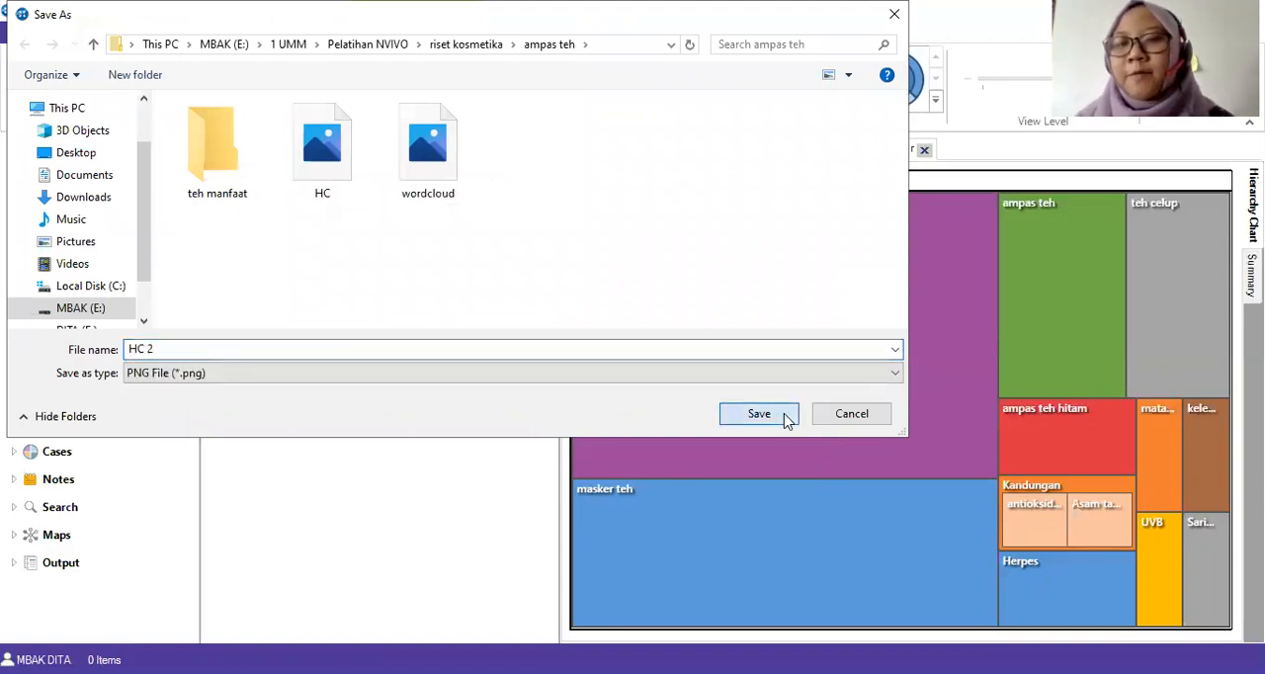
{"action": "left_click", "coordinate": [786, 418]}
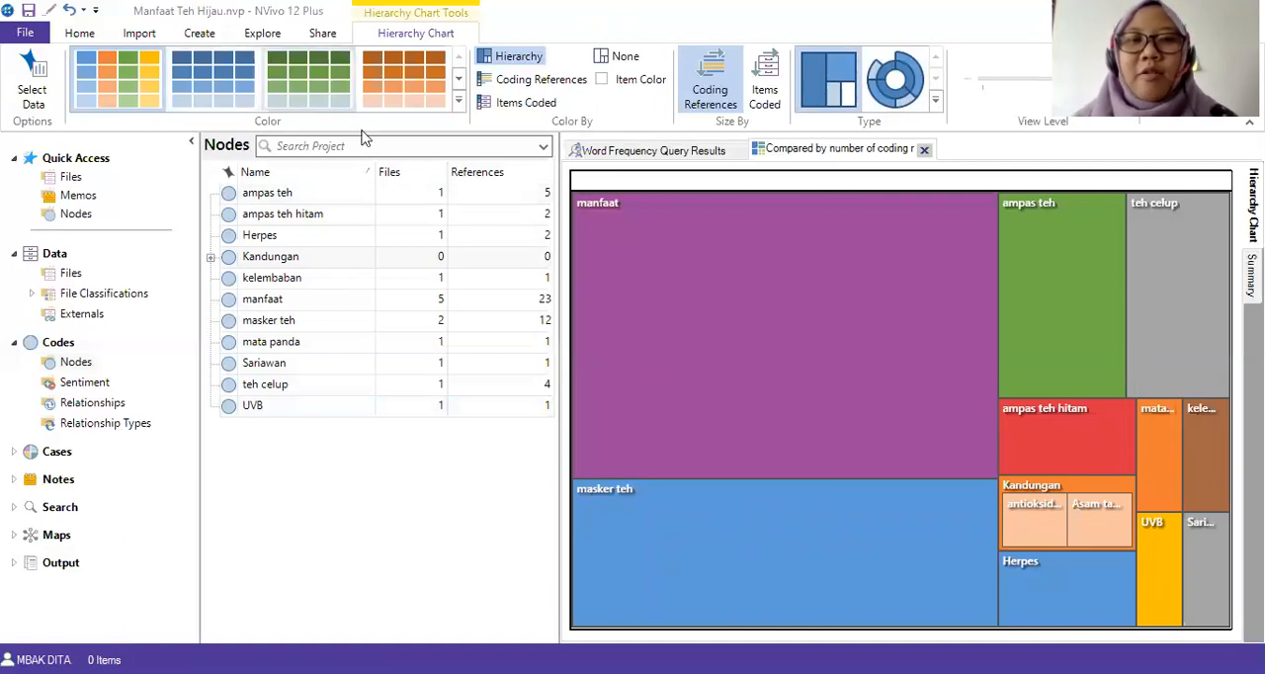
Select all nodes, generate a Cluster Analysis of Codes or Cases, and display it as a circle graph.
{"action": "mouse_move", "coordinate": [800, 325]}
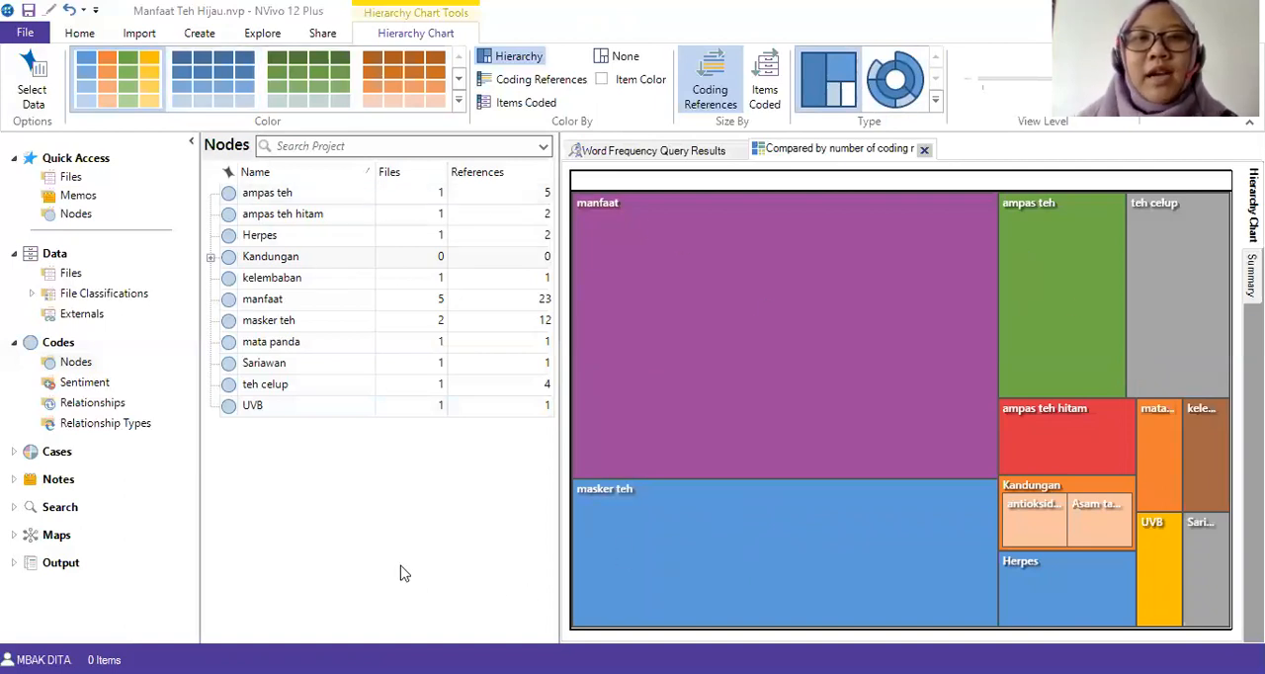
{"action": "left_click", "coordinate": [321, 198]}
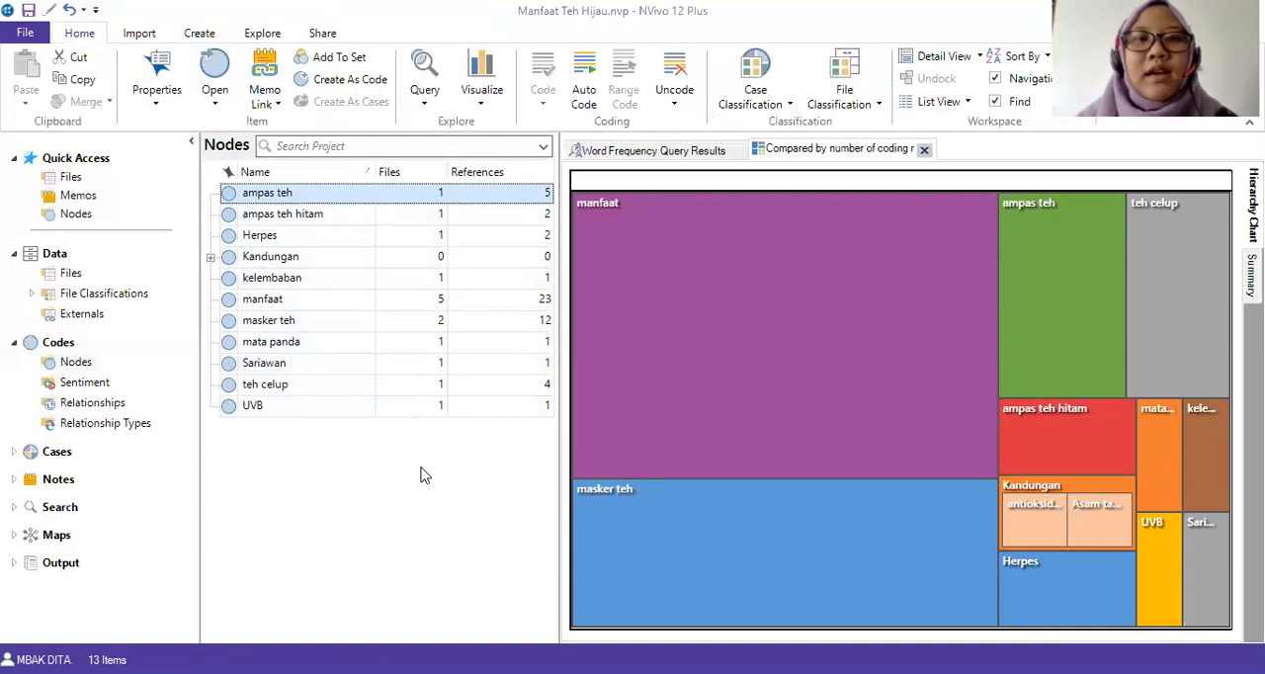
{"action": "key", "text": "ctrl+a"}
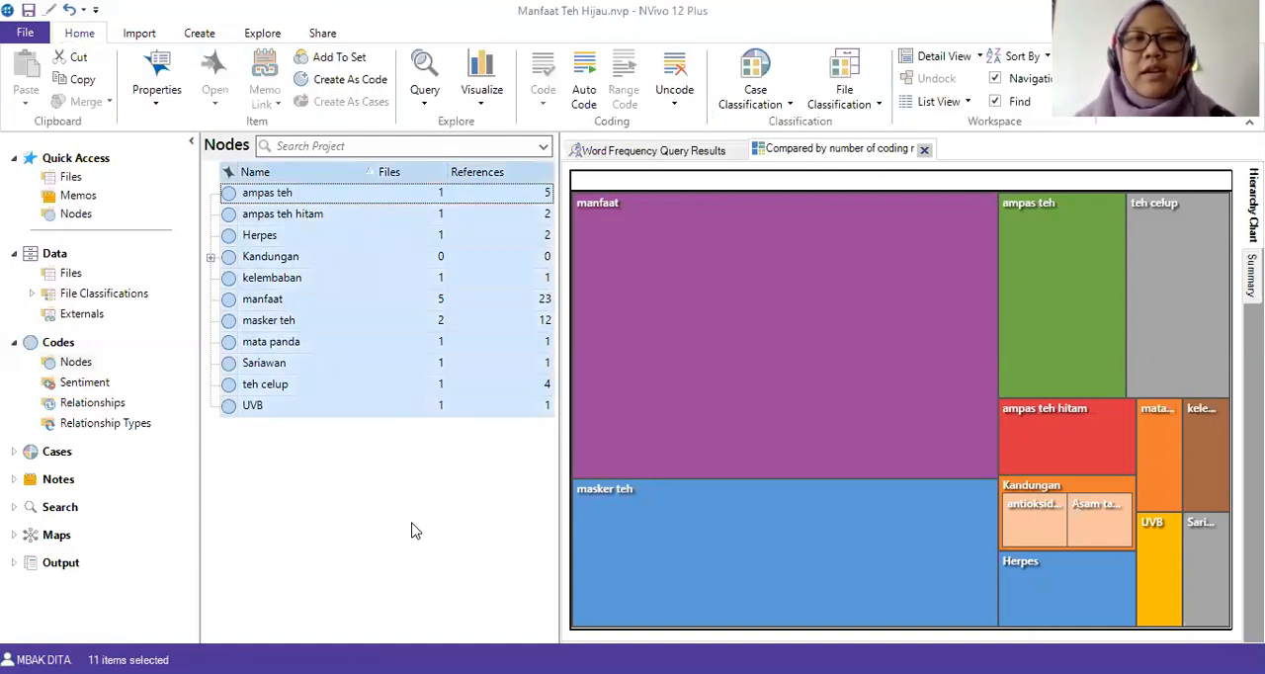
{"action": "left_click", "coordinate": [263, 38]}
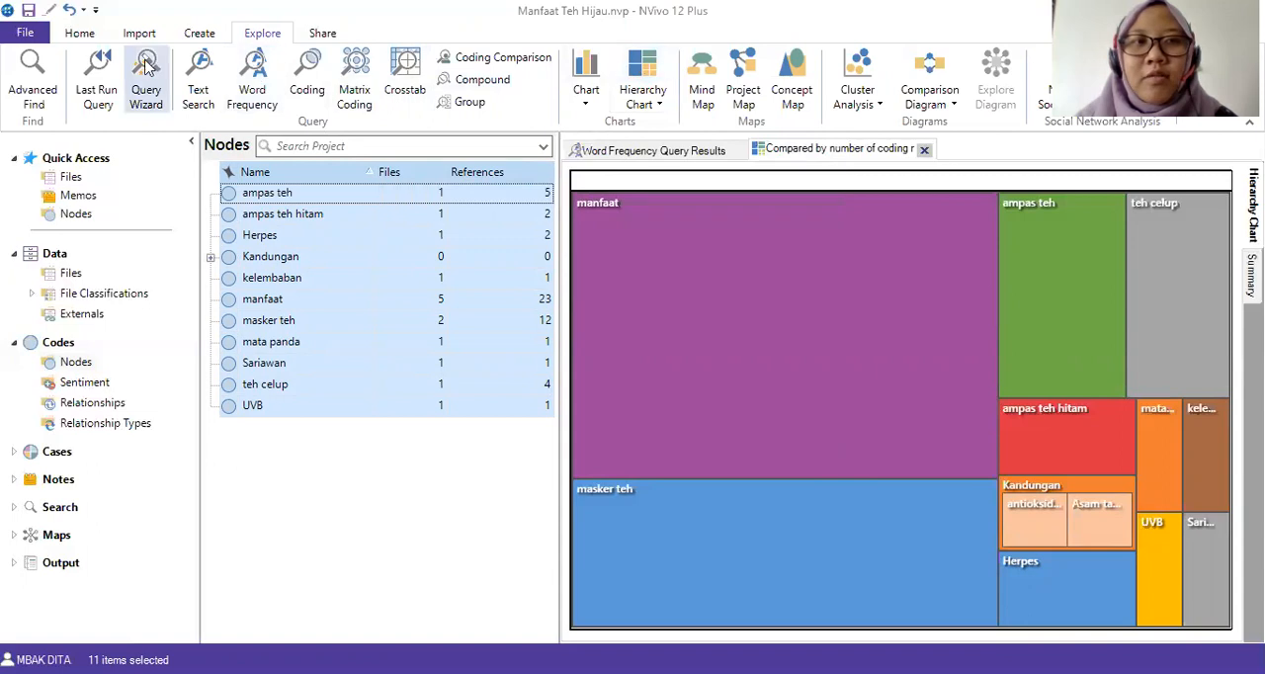
{"action": "left_click", "coordinate": [79, 32]}
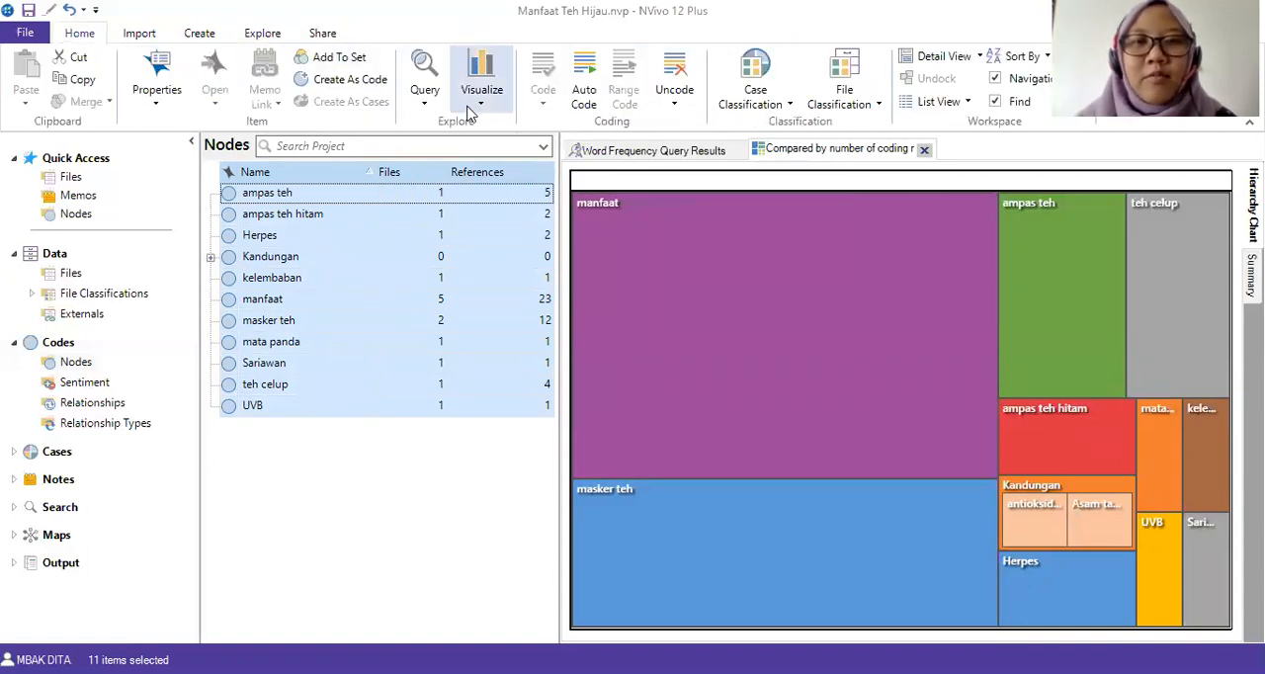
{"action": "left_click", "coordinate": [488, 105]}
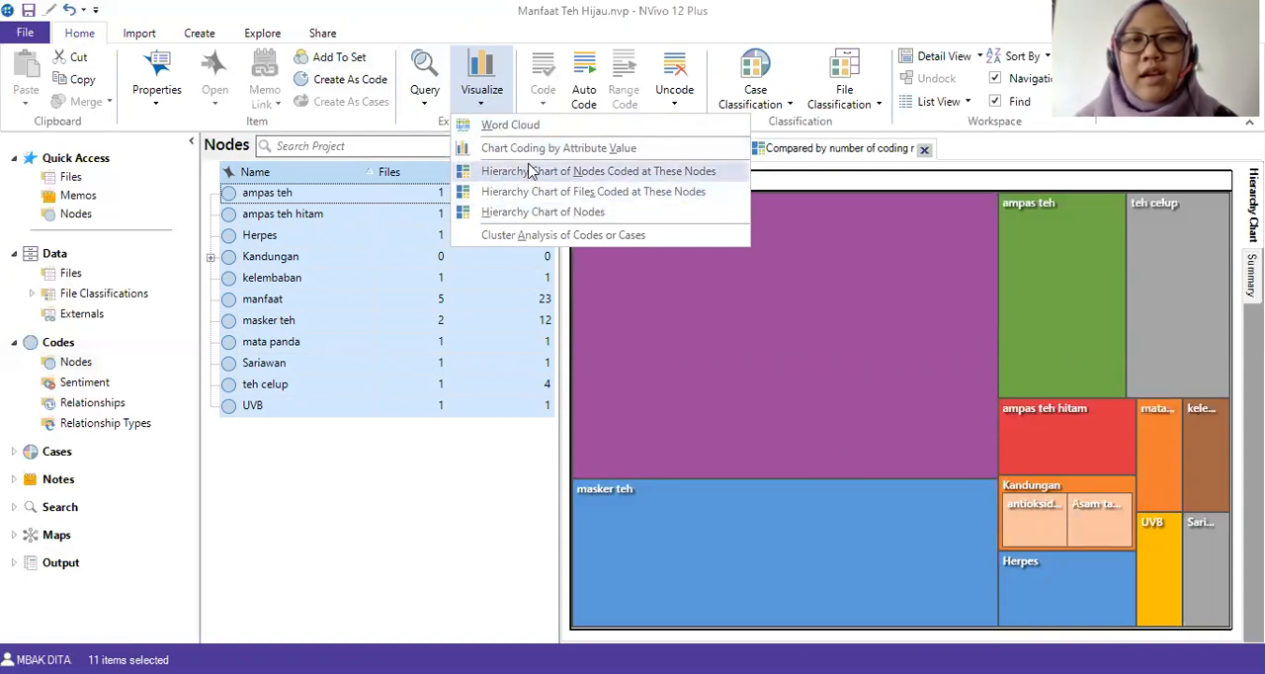
{"action": "left_click", "coordinate": [549, 238]}
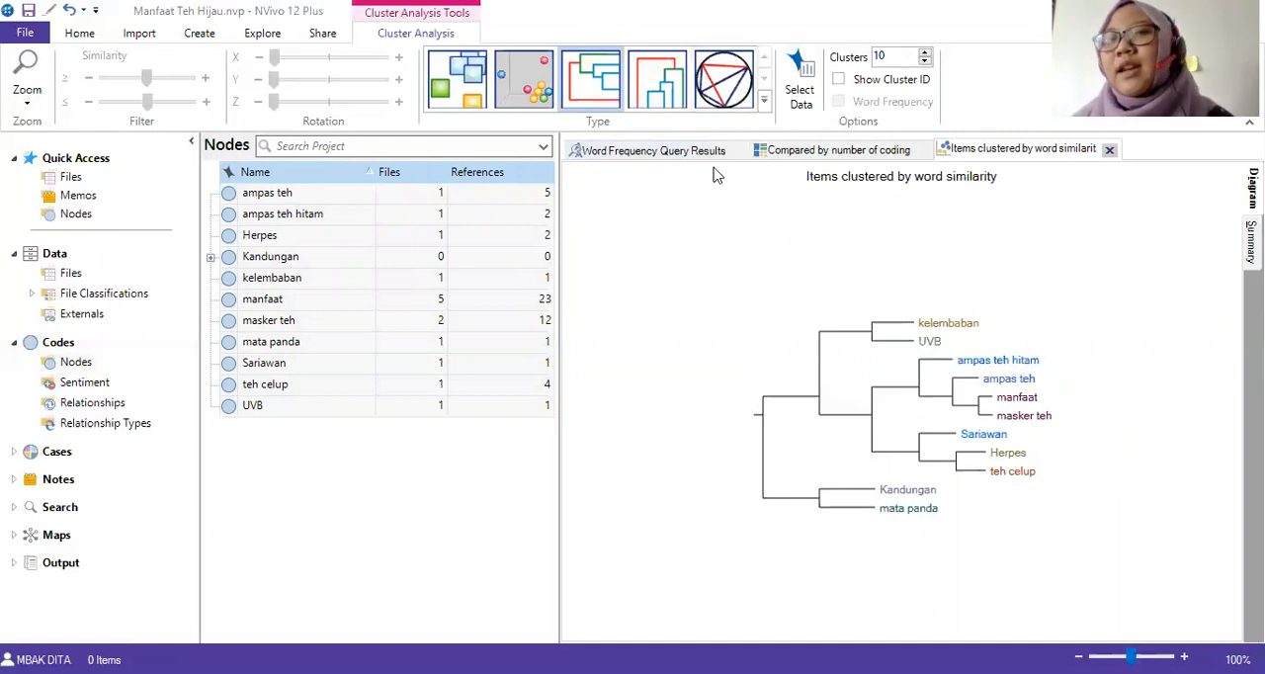
{"action": "left_click", "coordinate": [743, 102]}
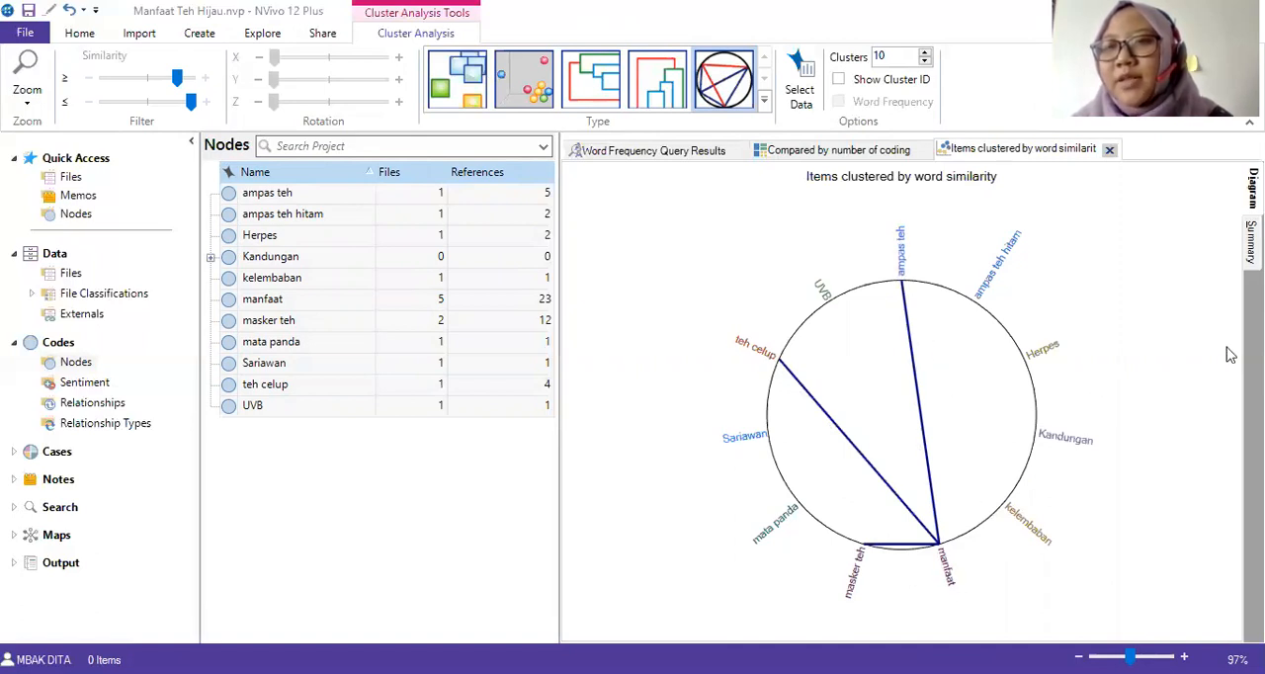
Export the cluster analysis summary list as an Excel file in "ampas teh", adding "2" to the name "Items clustered by word similarity".
{"action": "left_click", "coordinate": [1251, 240]}
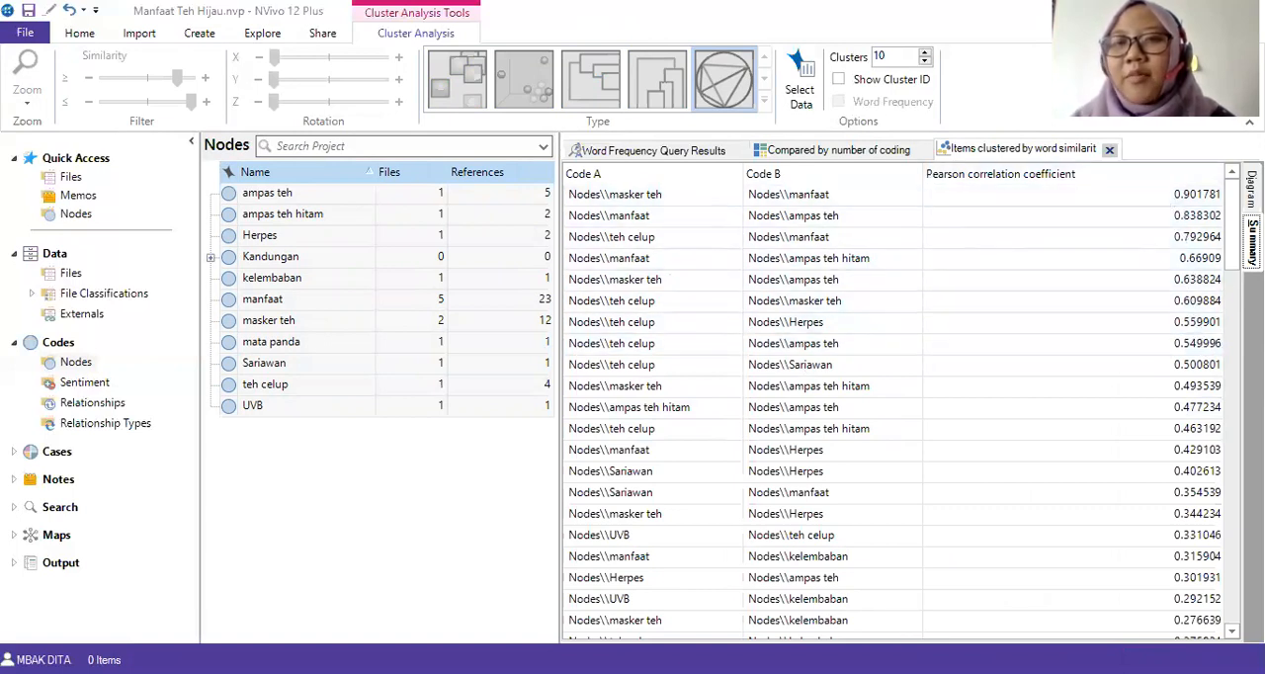
{"action": "left_click", "coordinate": [644, 178]}
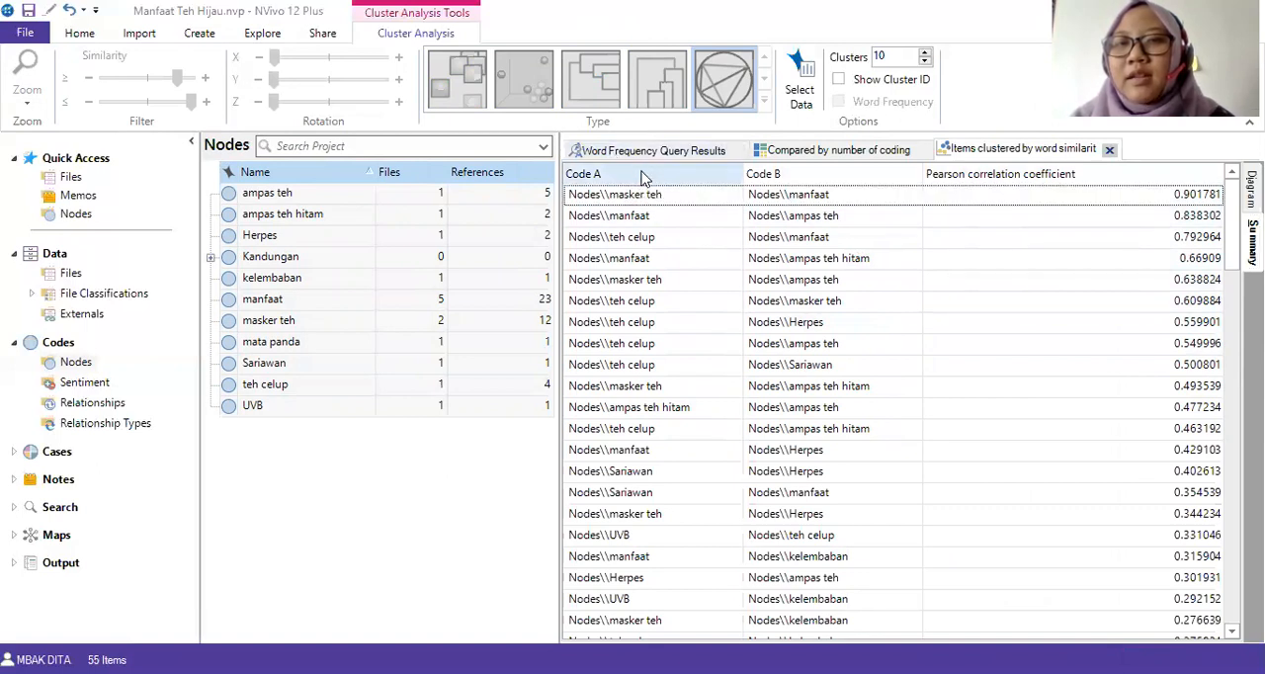
{"action": "left_click", "coordinate": [678, 198]}
{"action": "right_click", "coordinate": [679, 199]}
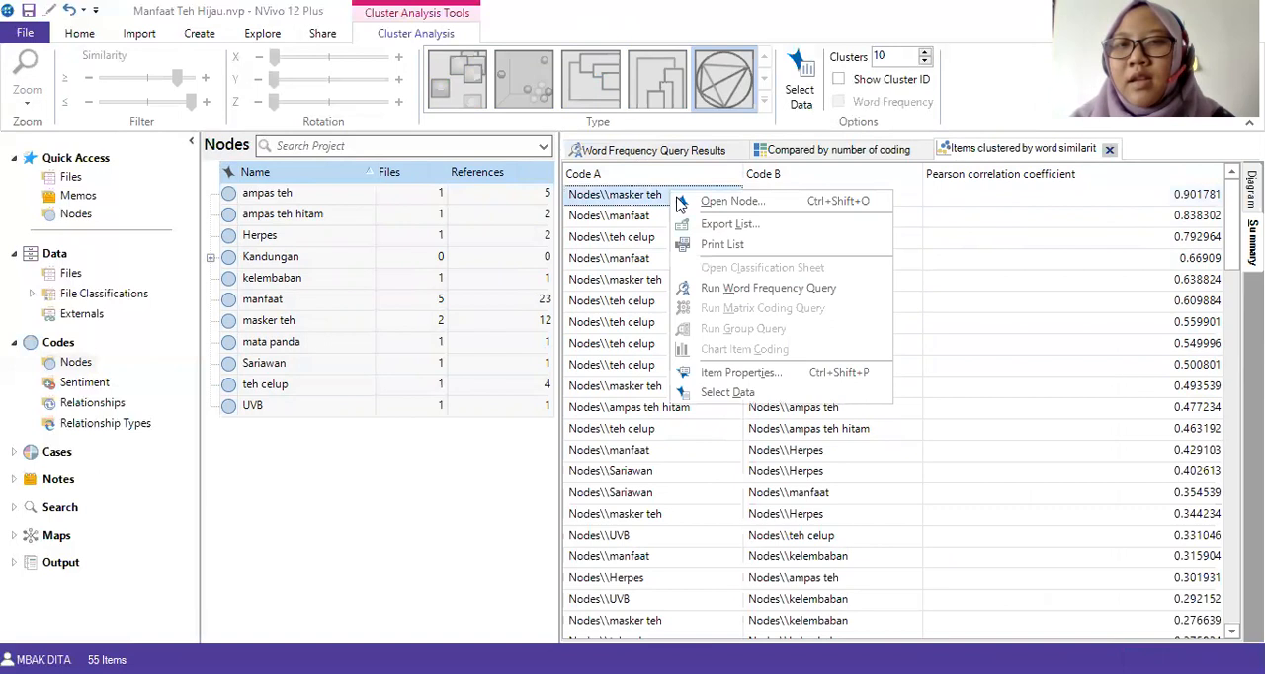
{"action": "left_click", "coordinate": [710, 232]}
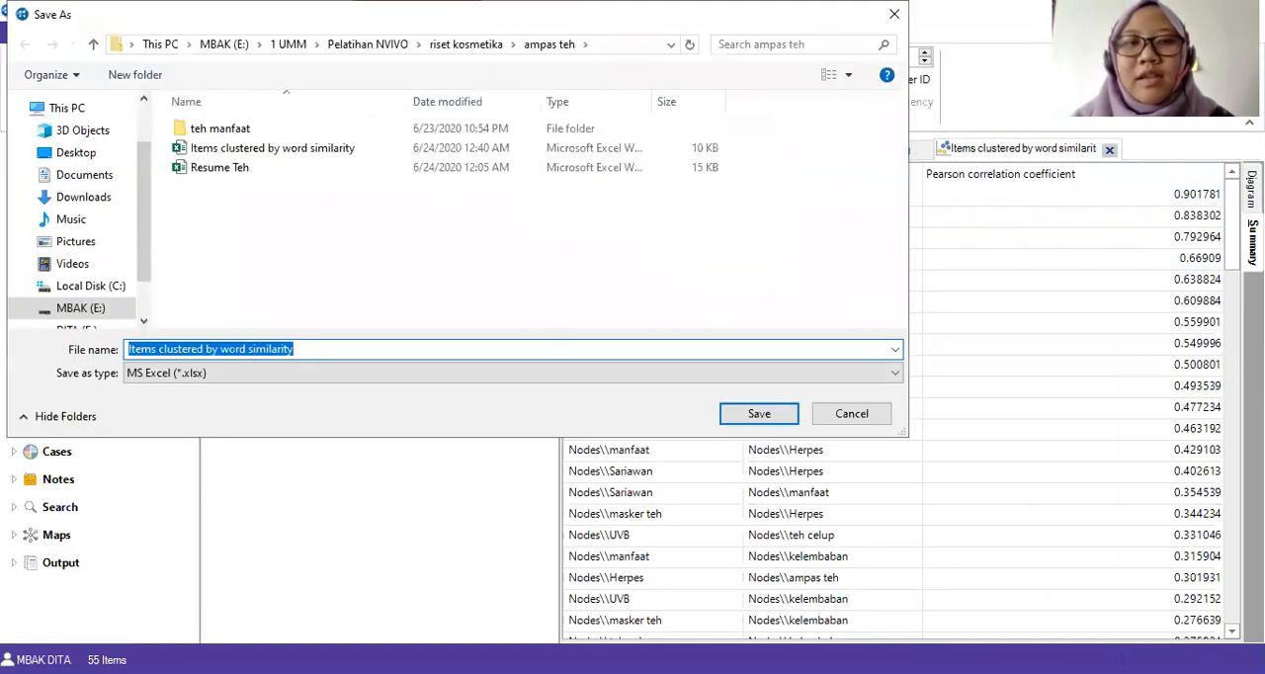
{"action": "left_click", "coordinate": [762, 415]}
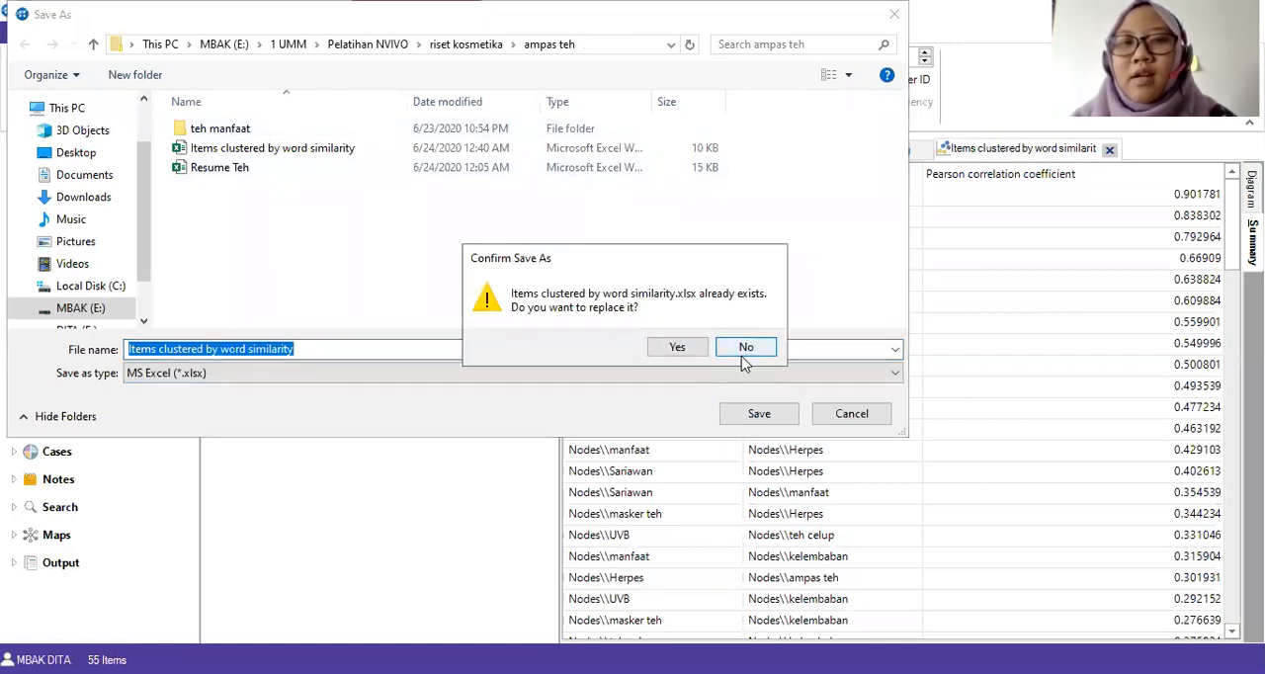
{"action": "left_click", "coordinate": [745, 348]}
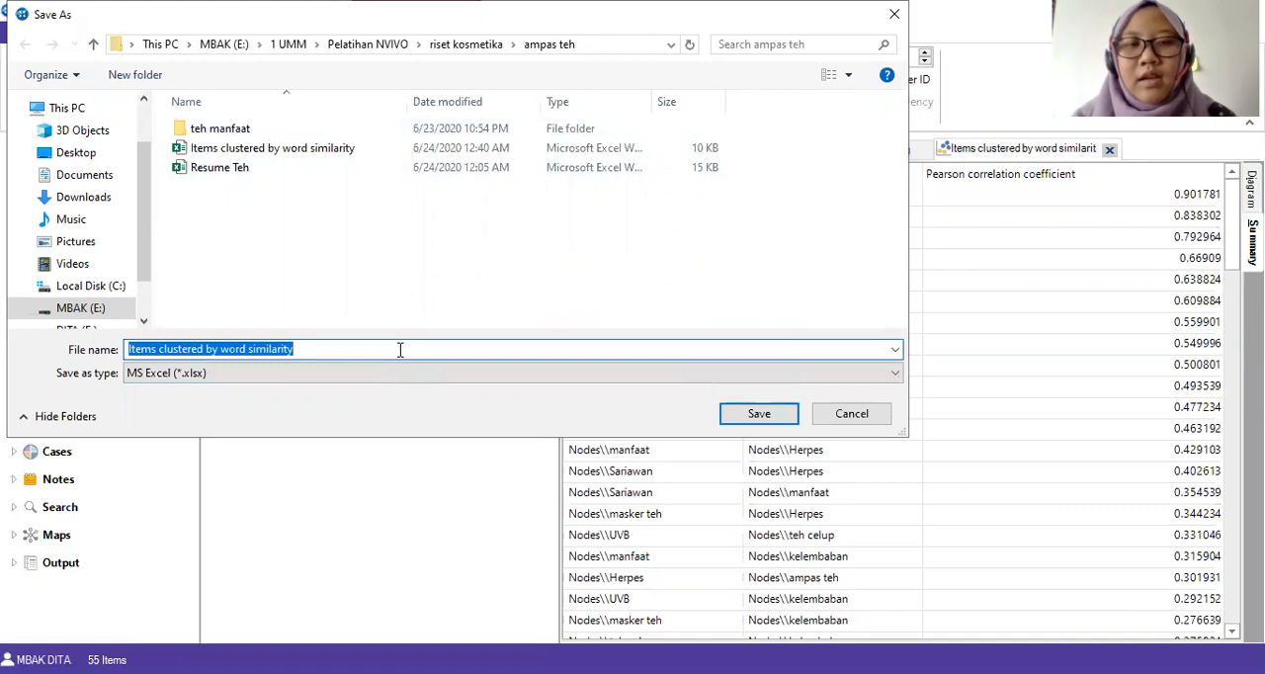
{"action": "left_click", "coordinate": [344, 348]}
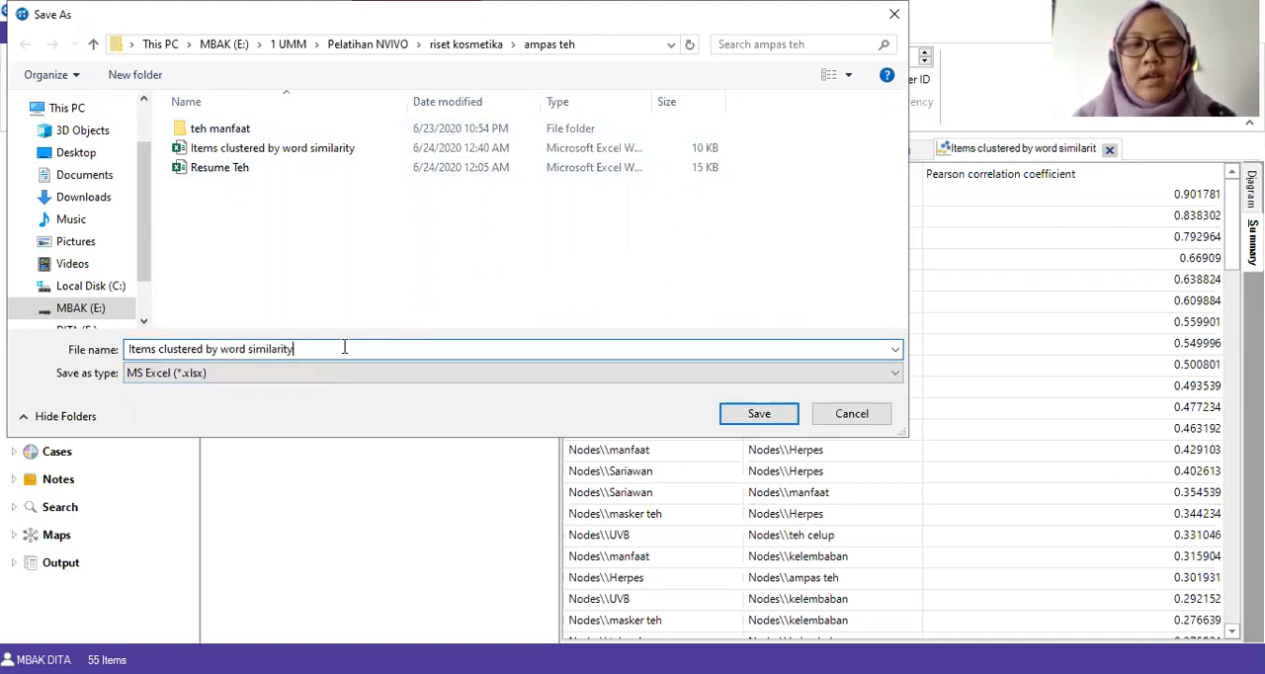
{"action": "type", "text": "2"}
{"action": "left_click", "coordinate": [759, 416]}
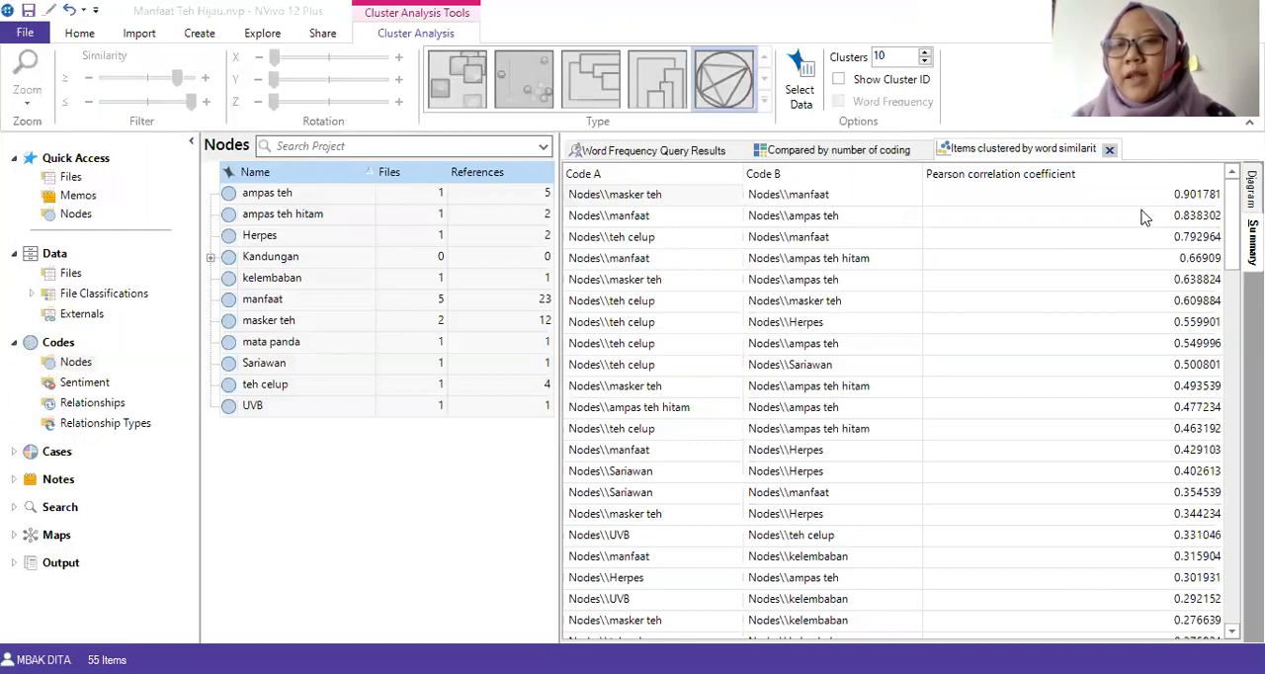
Export the cluster analysis circle graph as a JPEG file named "Items clustered by word similarity" in the "ampas teh" folder.
{"action": "left_click", "coordinate": [852, 156]}
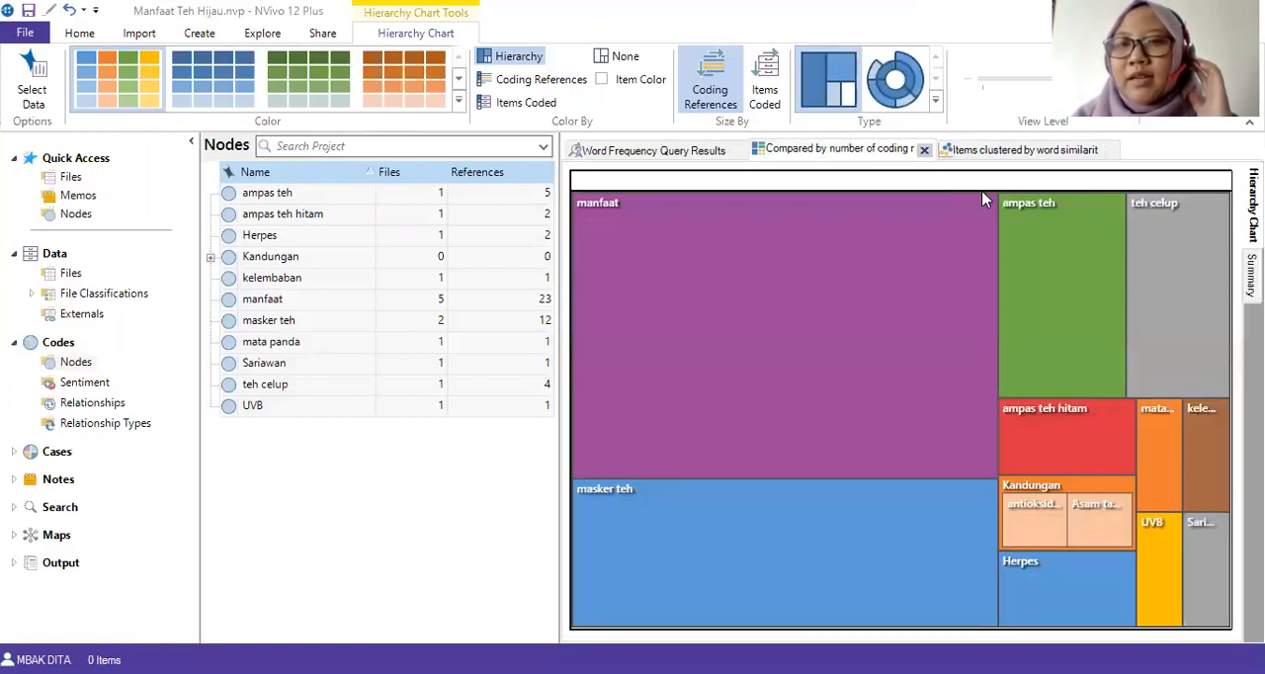
{"action": "left_click", "coordinate": [1087, 149]}
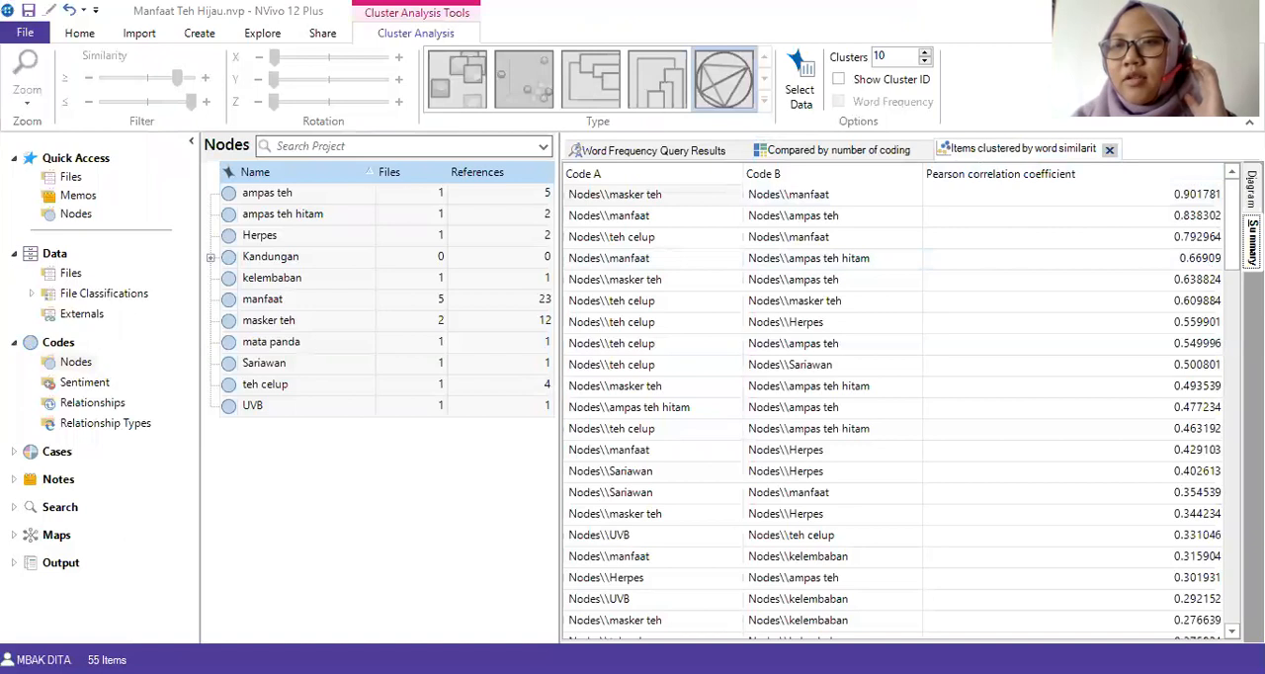
{"action": "left_click", "coordinate": [1252, 189]}
{"action": "right_click", "coordinate": [928, 228]}
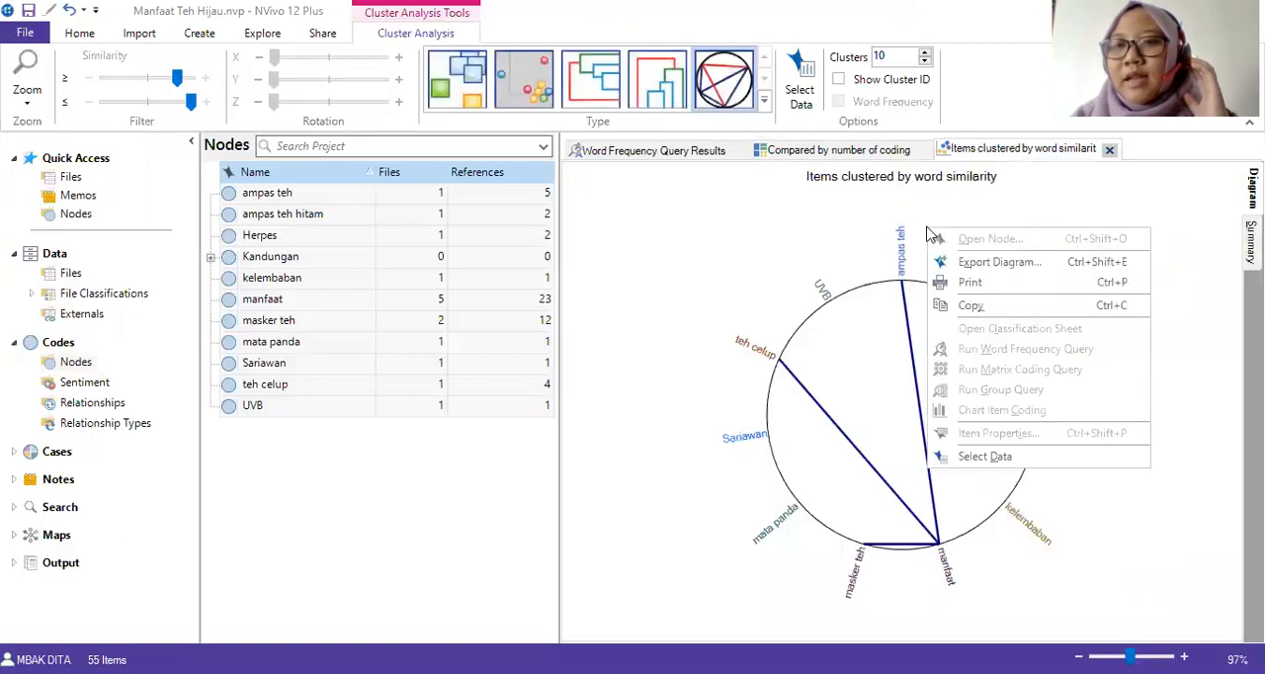
{"action": "left_click", "coordinate": [974, 266]}
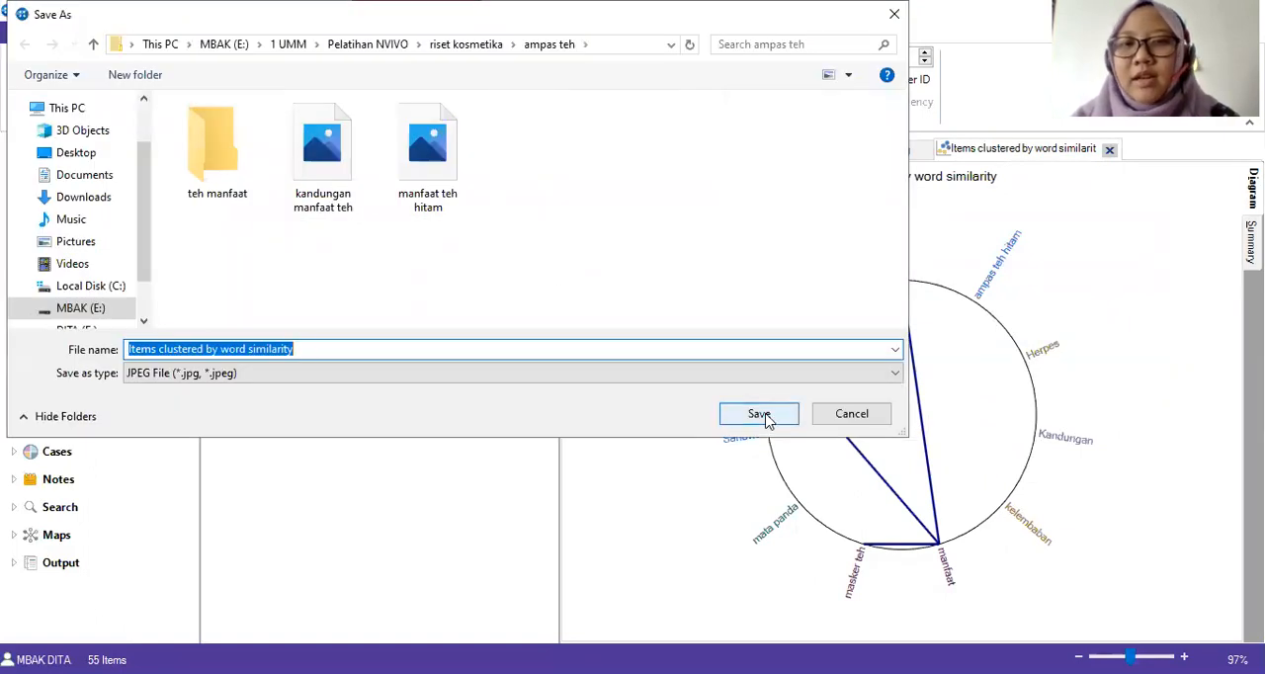
{"action": "left_click", "coordinate": [761, 414]}
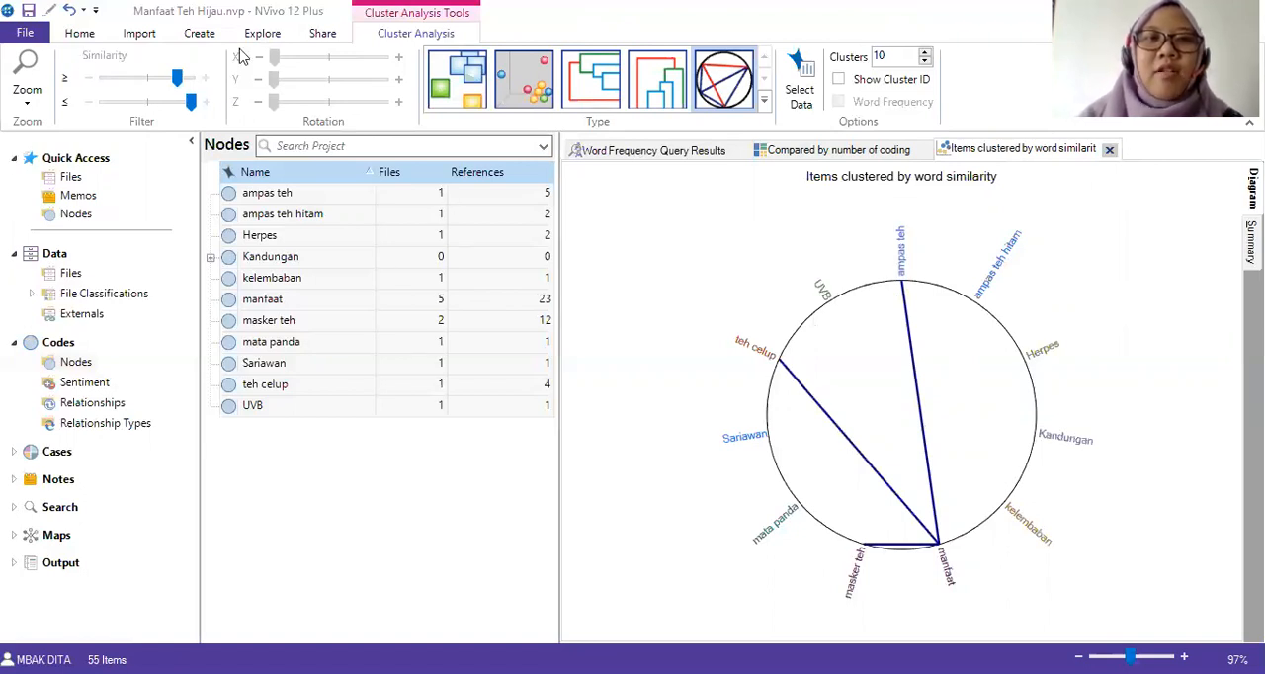
Generate a comparison diagram of the "manfaat" node with the "Sariawan" node.
{"action": "left_click", "coordinate": [77, 35]}
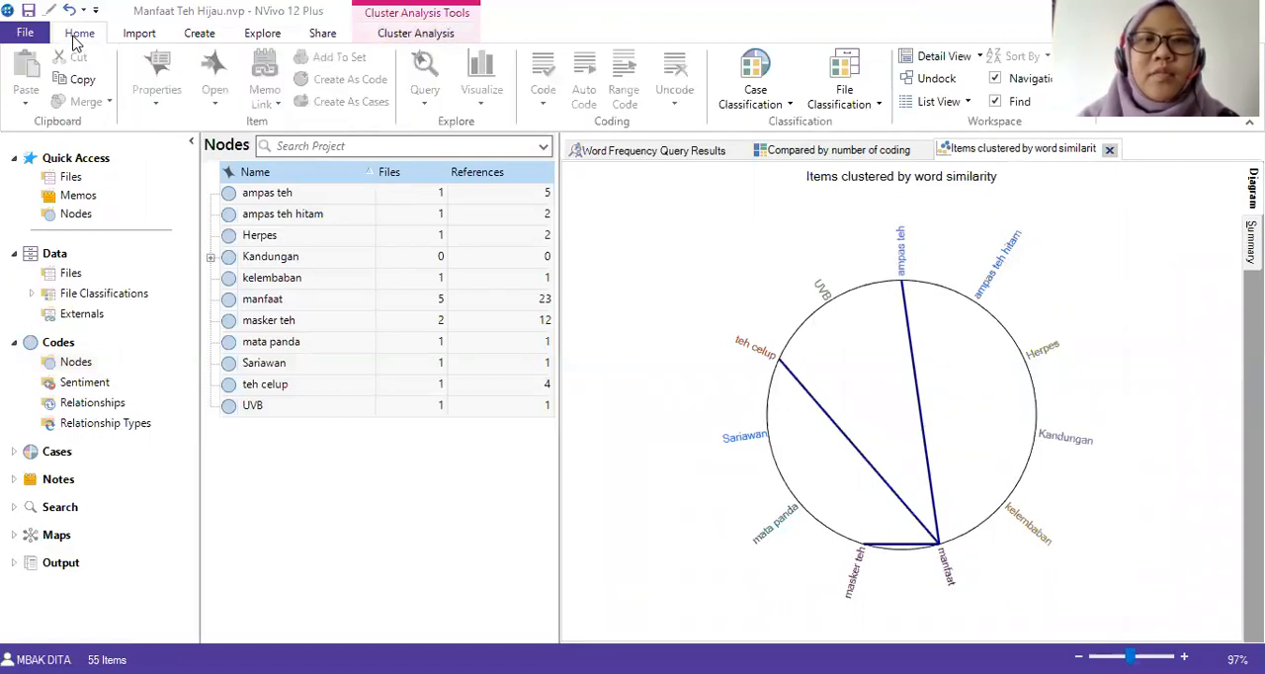
{"action": "left_click", "coordinate": [287, 195]}
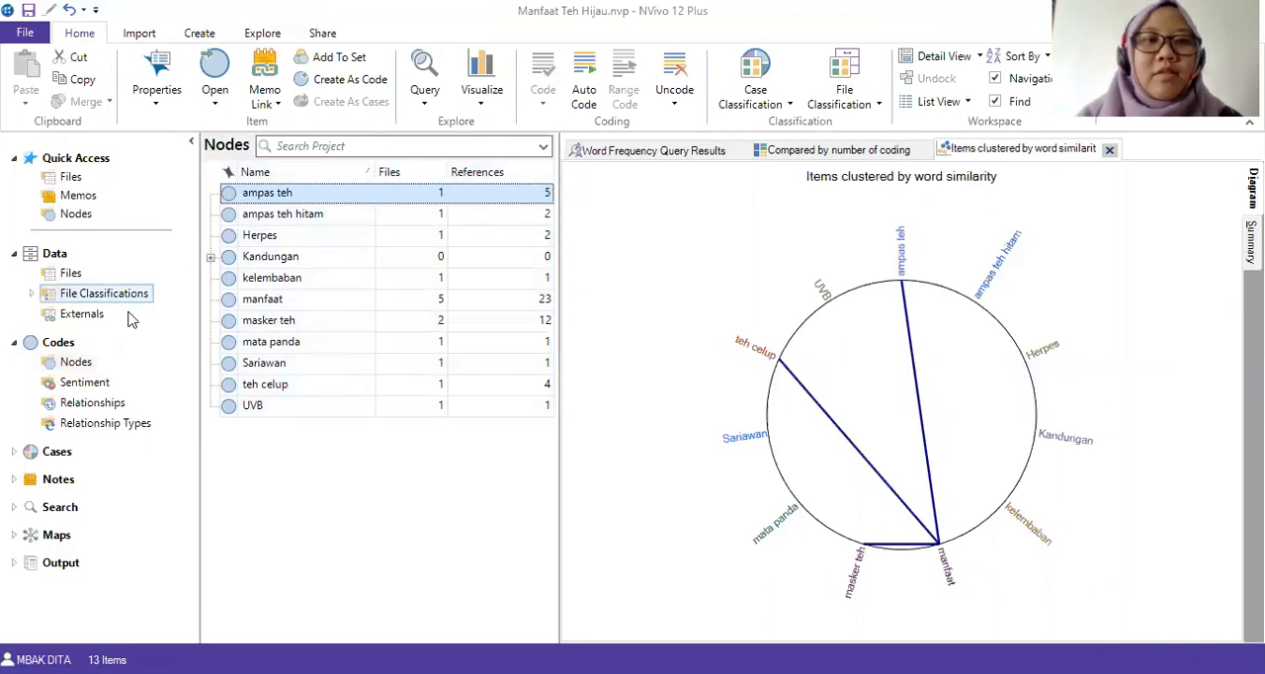
{"action": "left_click", "coordinate": [79, 364]}
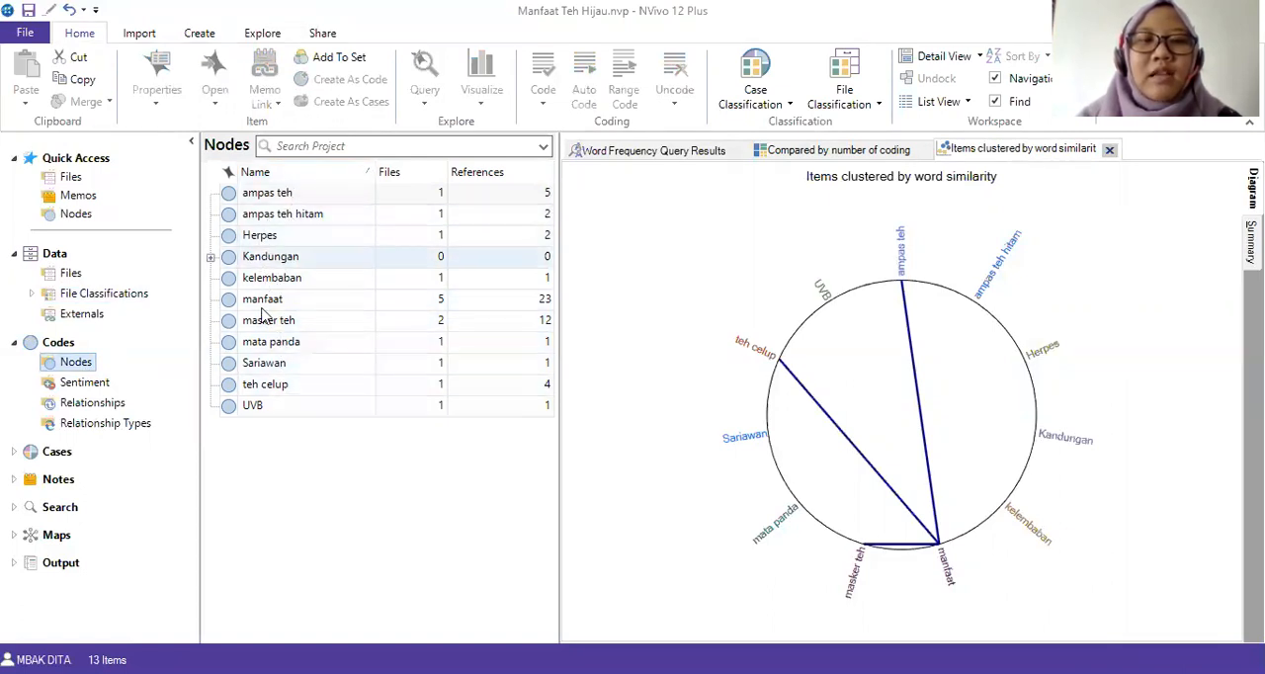
{"action": "left_click", "coordinate": [261, 200]}
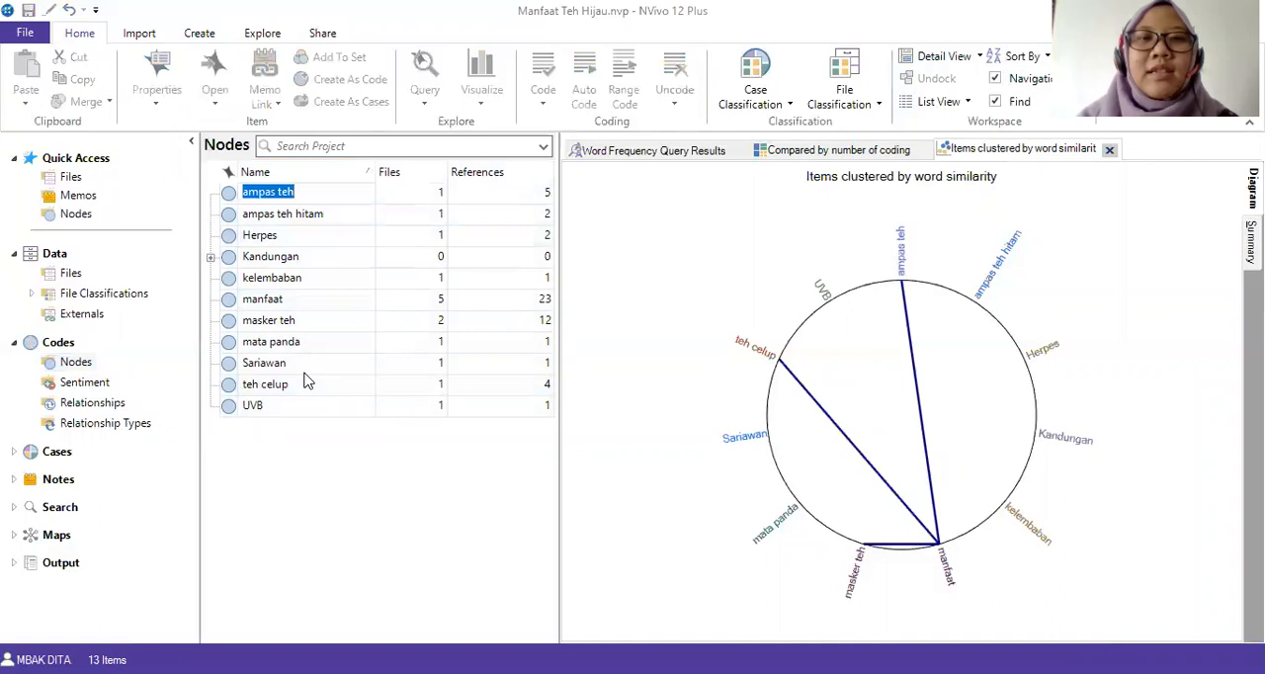
{"action": "left_click", "coordinate": [291, 277]}
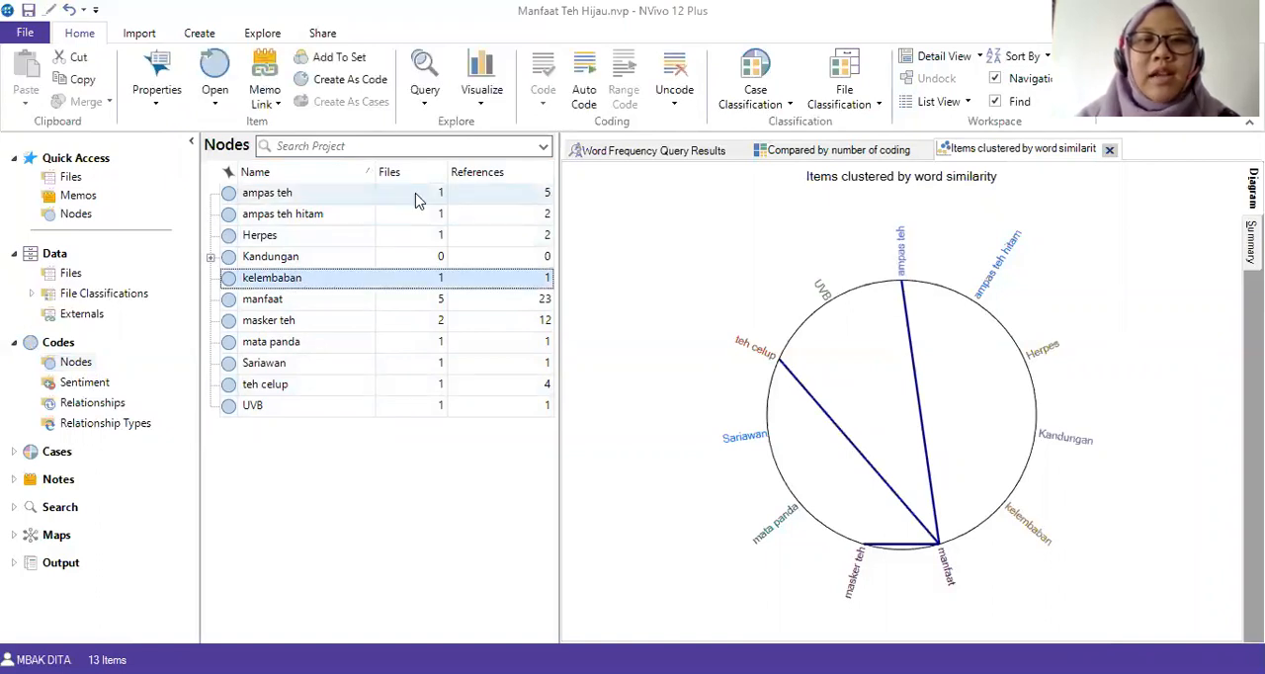
{"action": "left_click", "coordinate": [273, 302]}
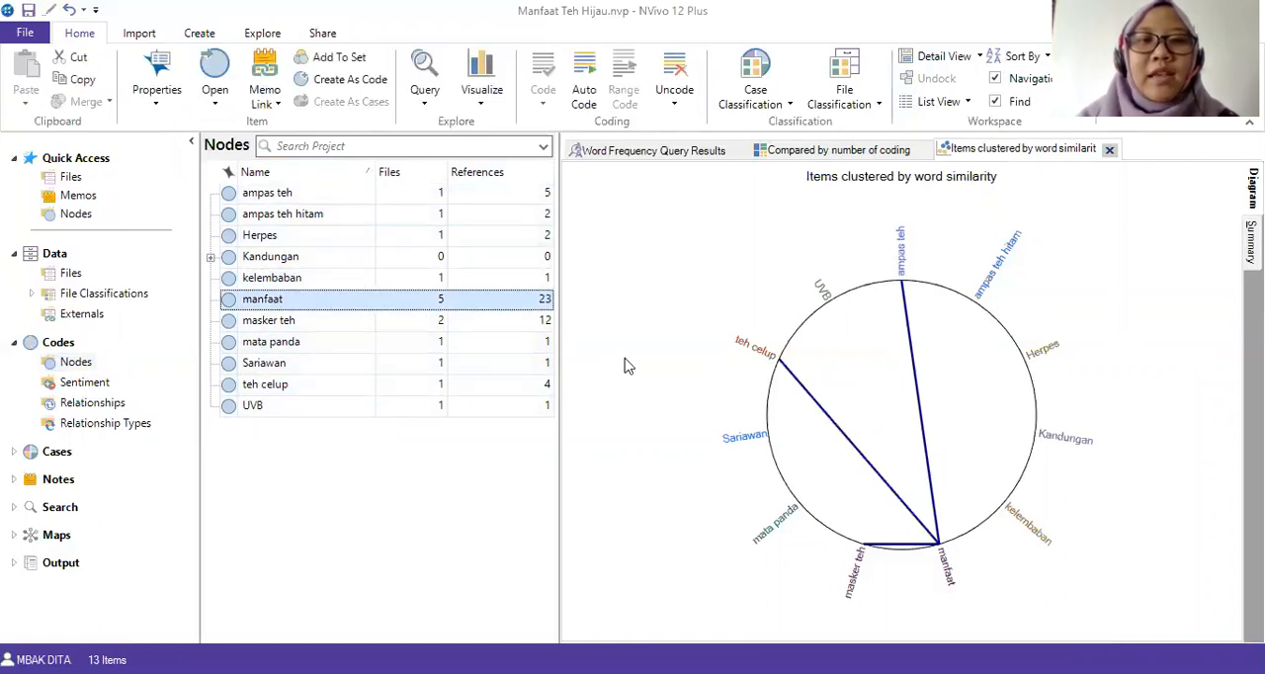
{"action": "left_click", "coordinate": [481, 105]}
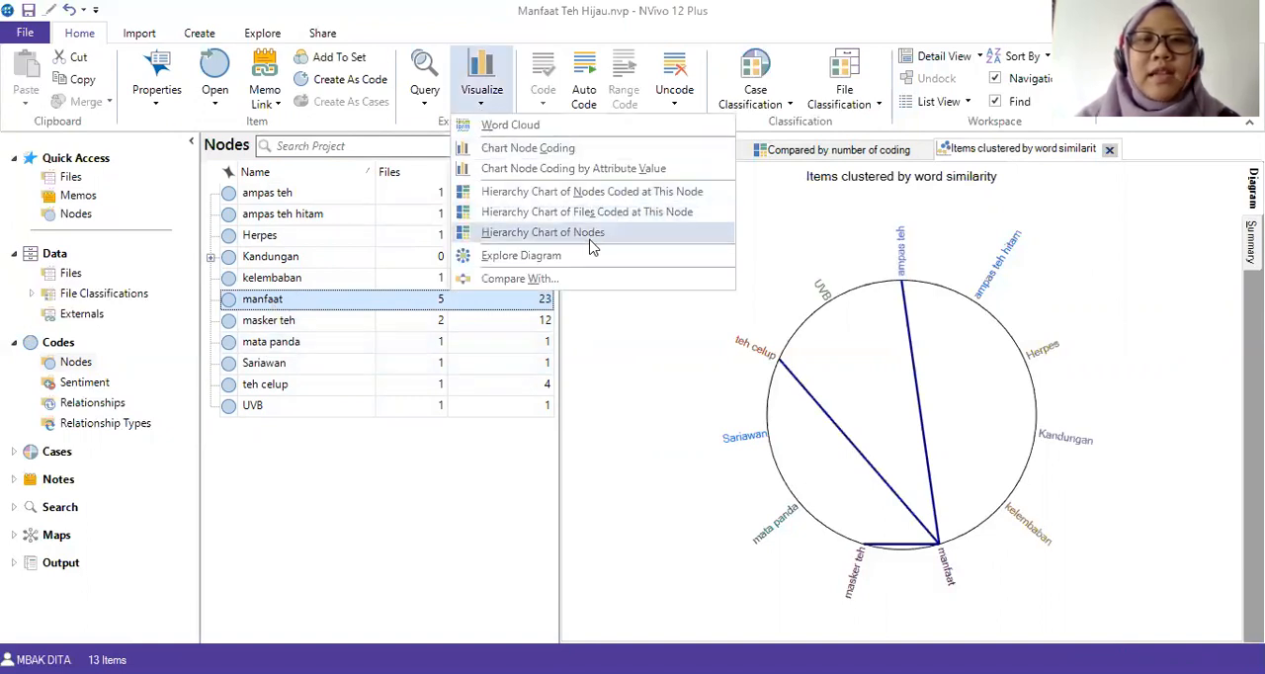
{"action": "left_click", "coordinate": [567, 279]}
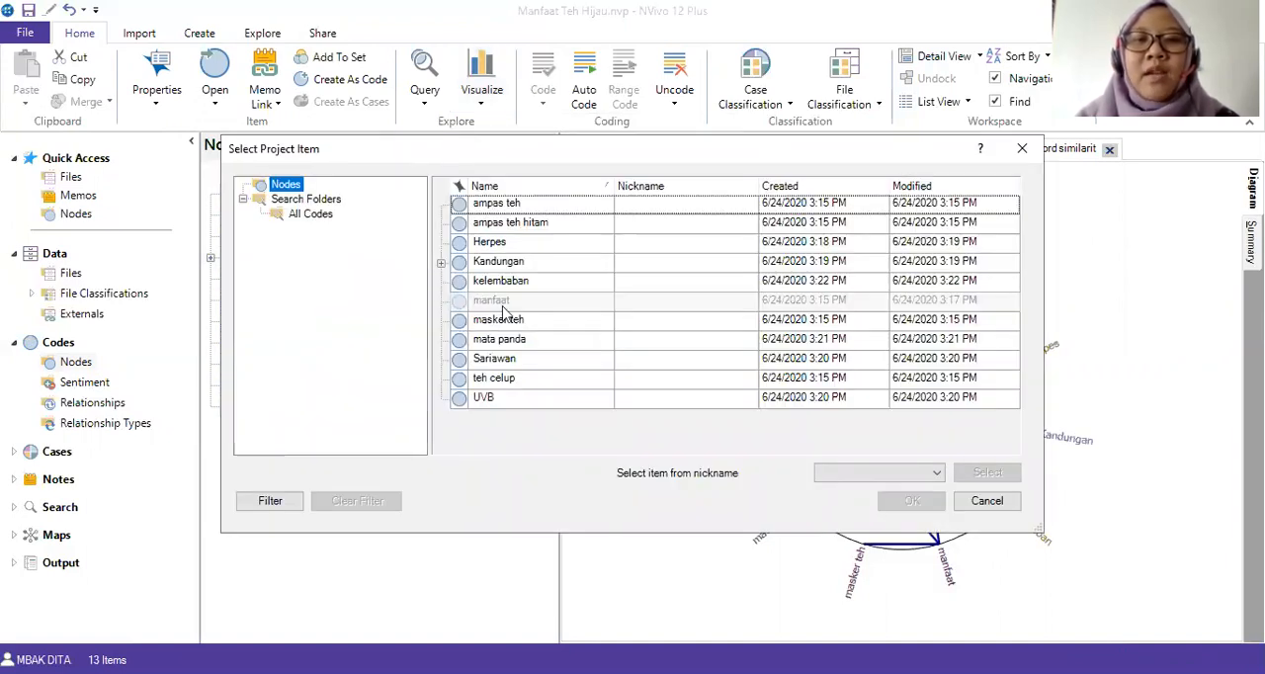
{"action": "left_click", "coordinate": [496, 359]}
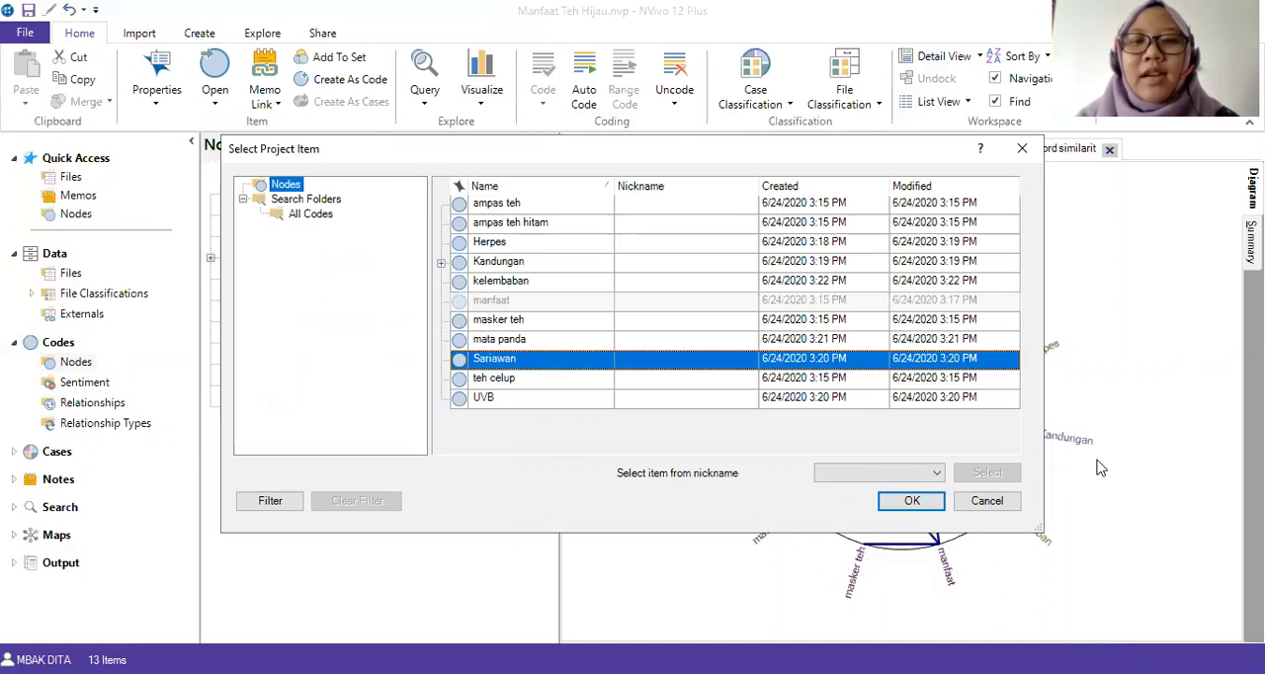
{"action": "left_click", "coordinate": [911, 502]}
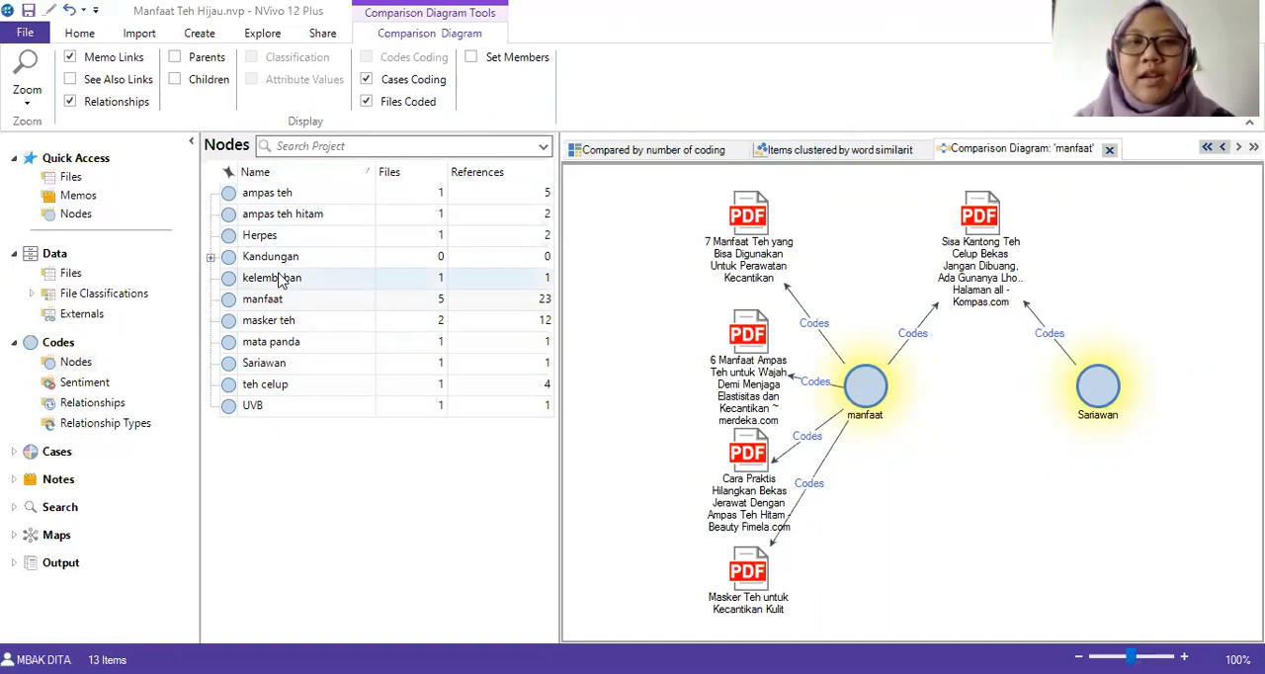
Generate a comparison diagram of the "antioksidan" node under "Kandungan" with the "mata panda" node.
{"action": "left_click", "coordinate": [209, 259]}
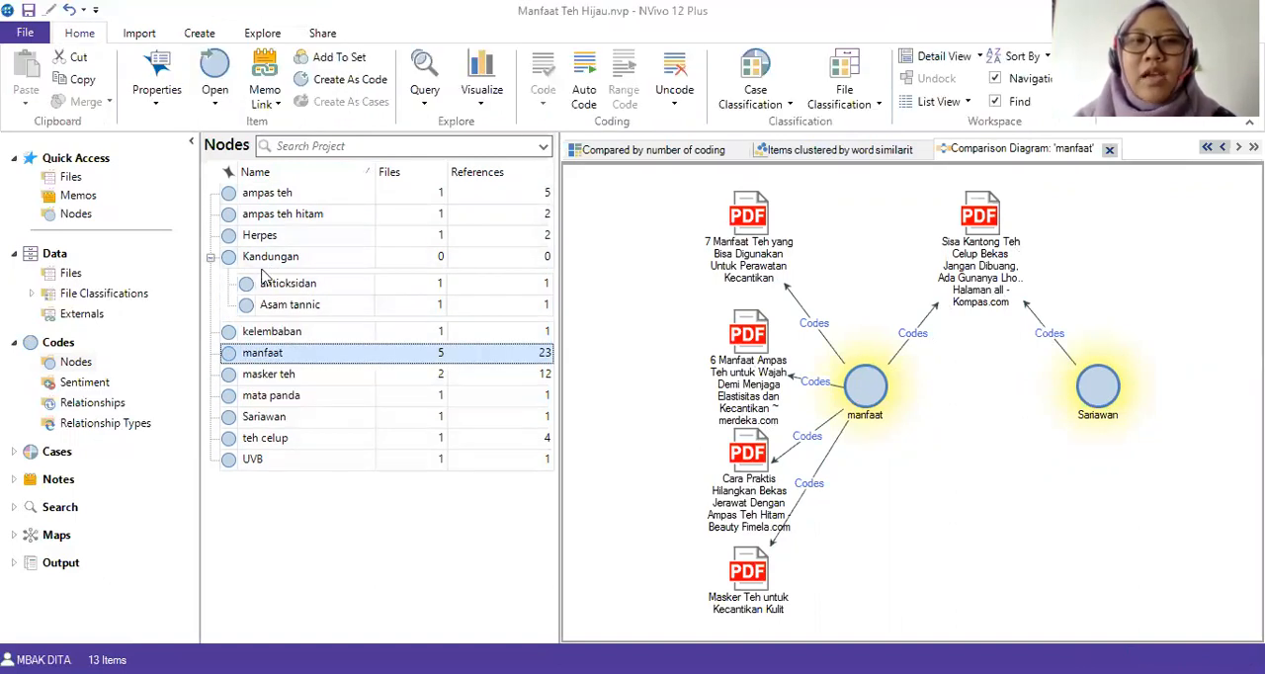
{"action": "left_click", "coordinate": [282, 286]}
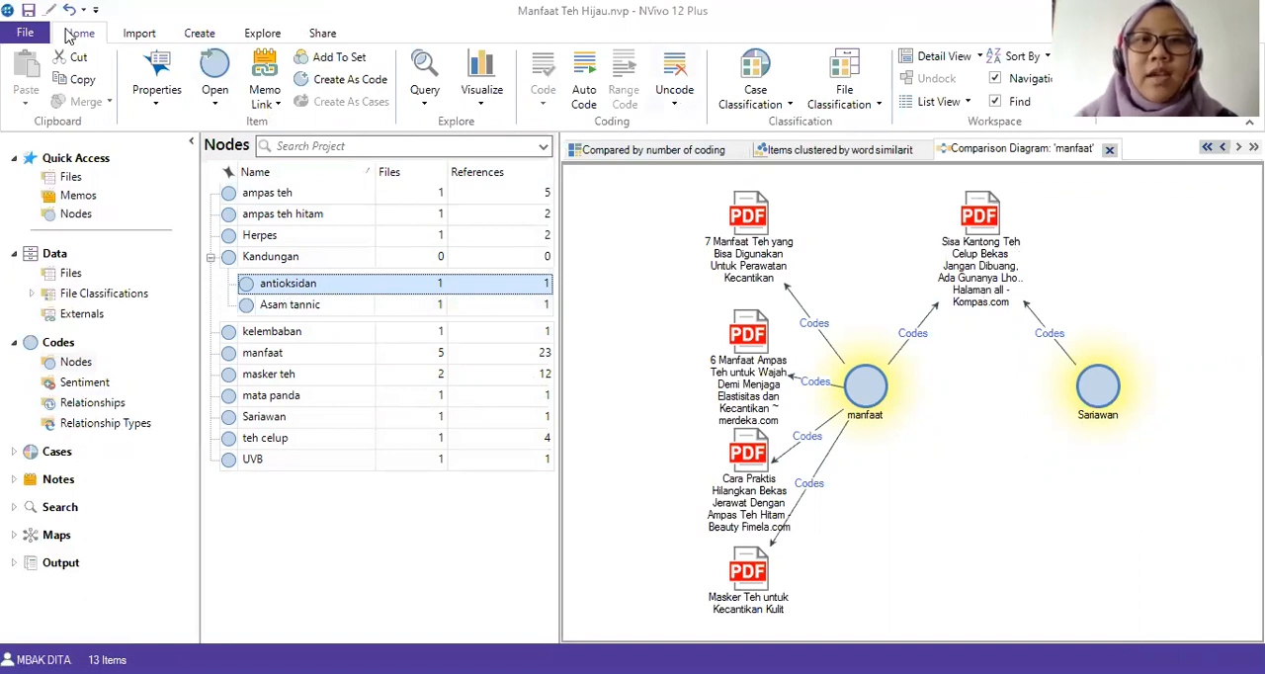
{"action": "left_click", "coordinate": [482, 98]}
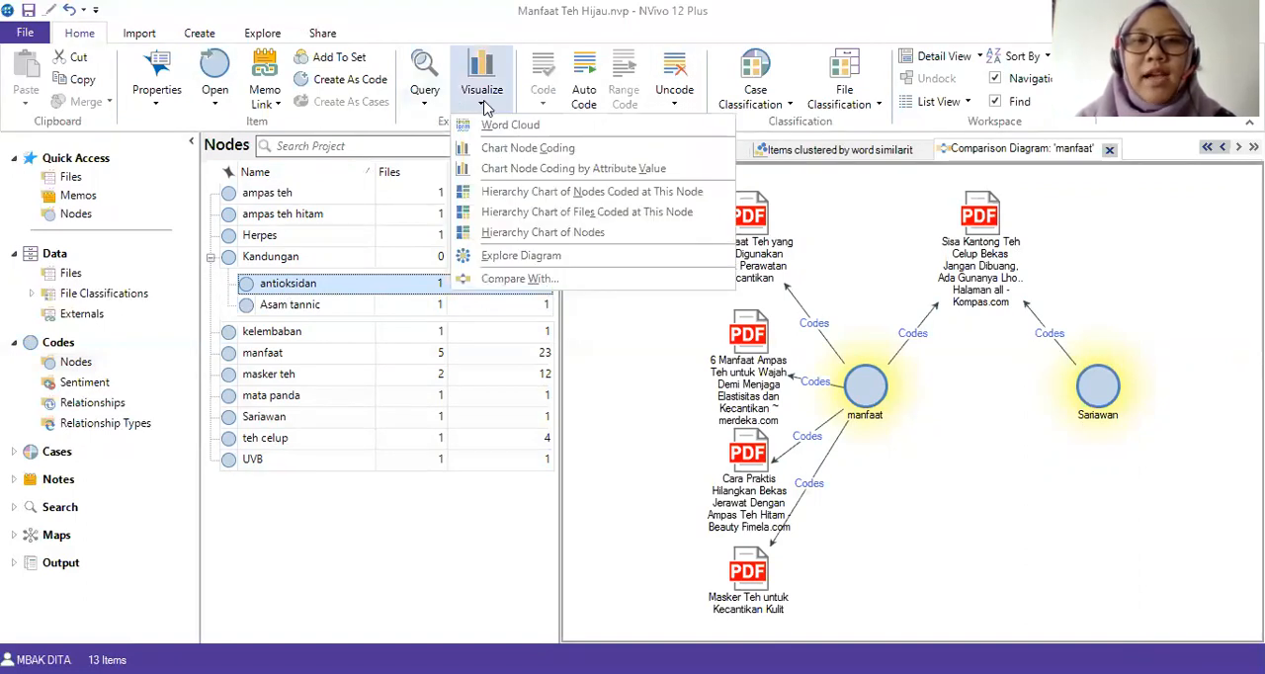
{"action": "left_click", "coordinate": [507, 280]}
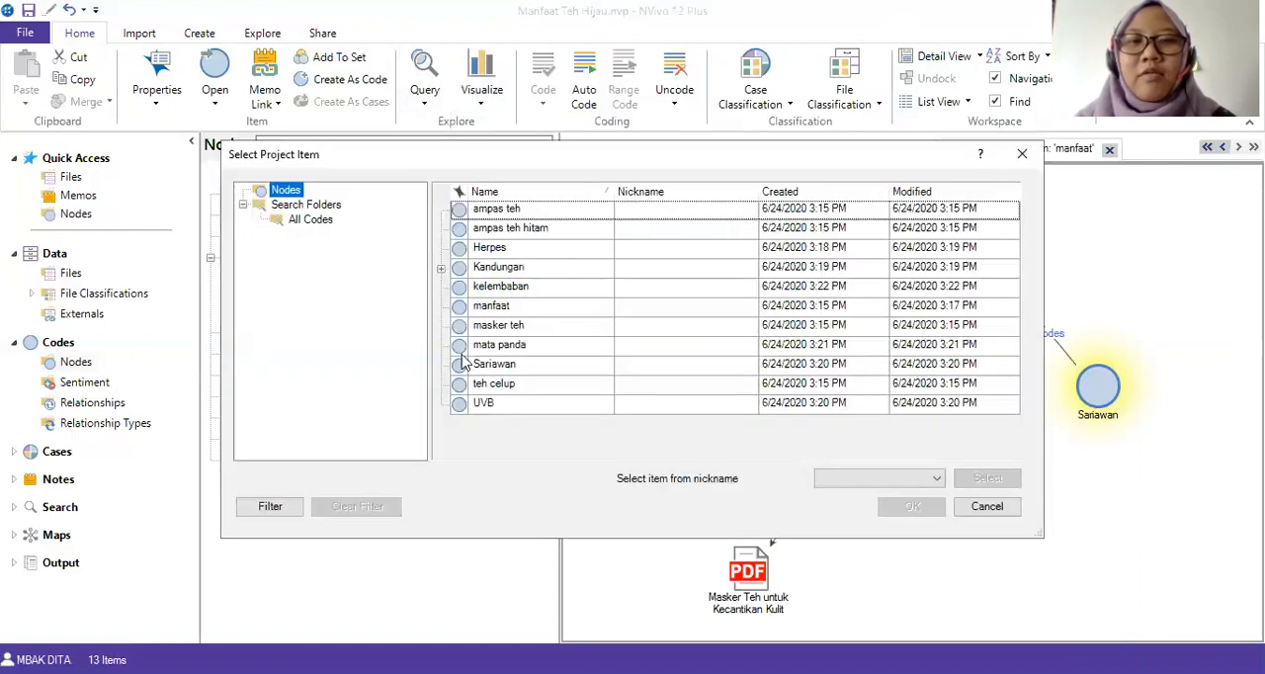
{"action": "left_click", "coordinate": [441, 267]}
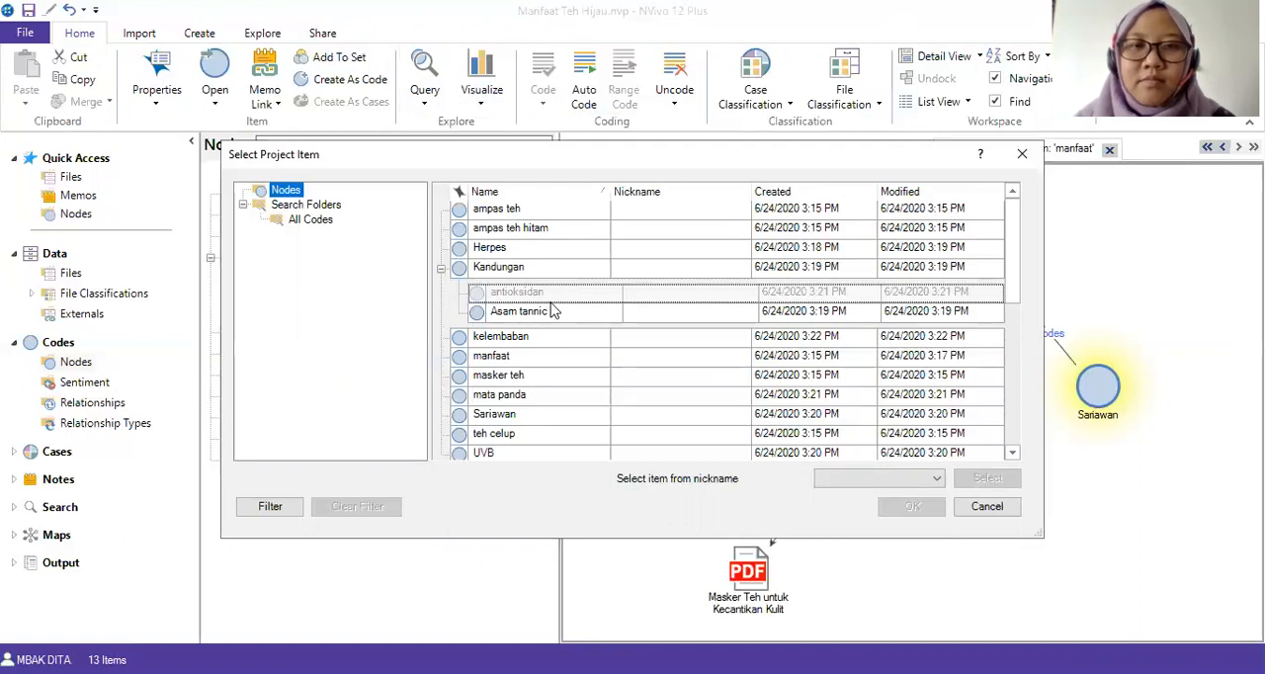
{"action": "left_click", "coordinate": [518, 401]}
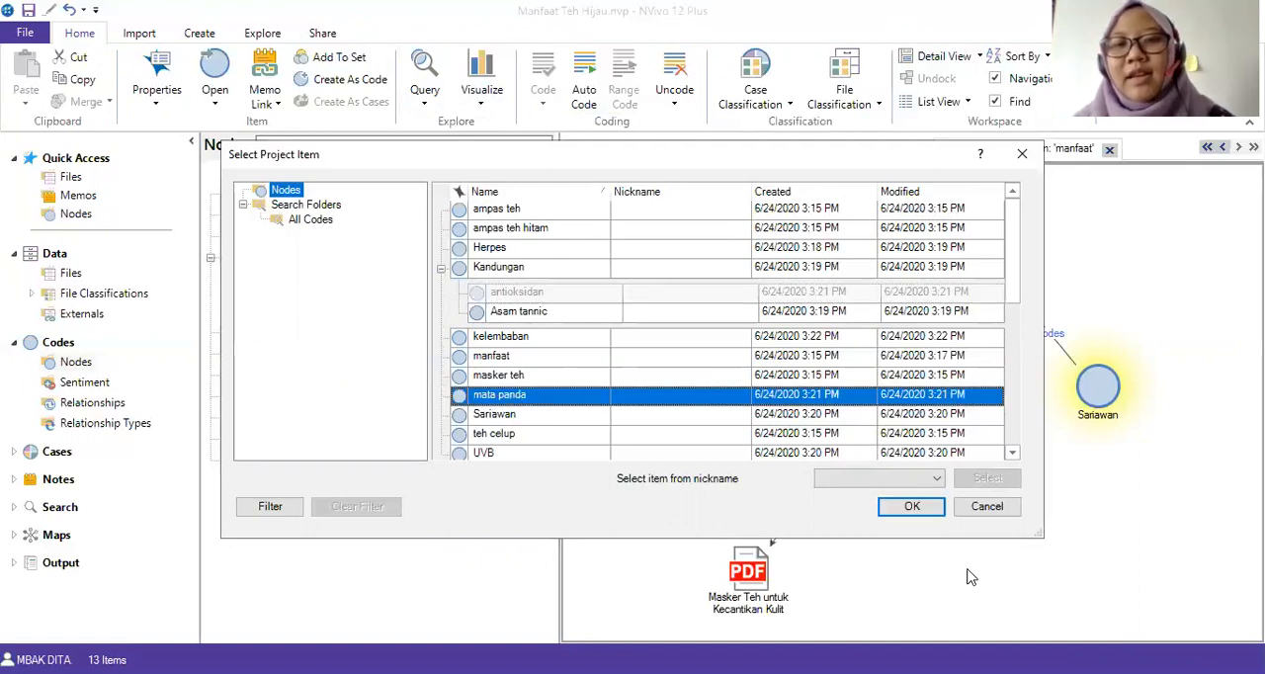
{"action": "left_click", "coordinate": [912, 508]}
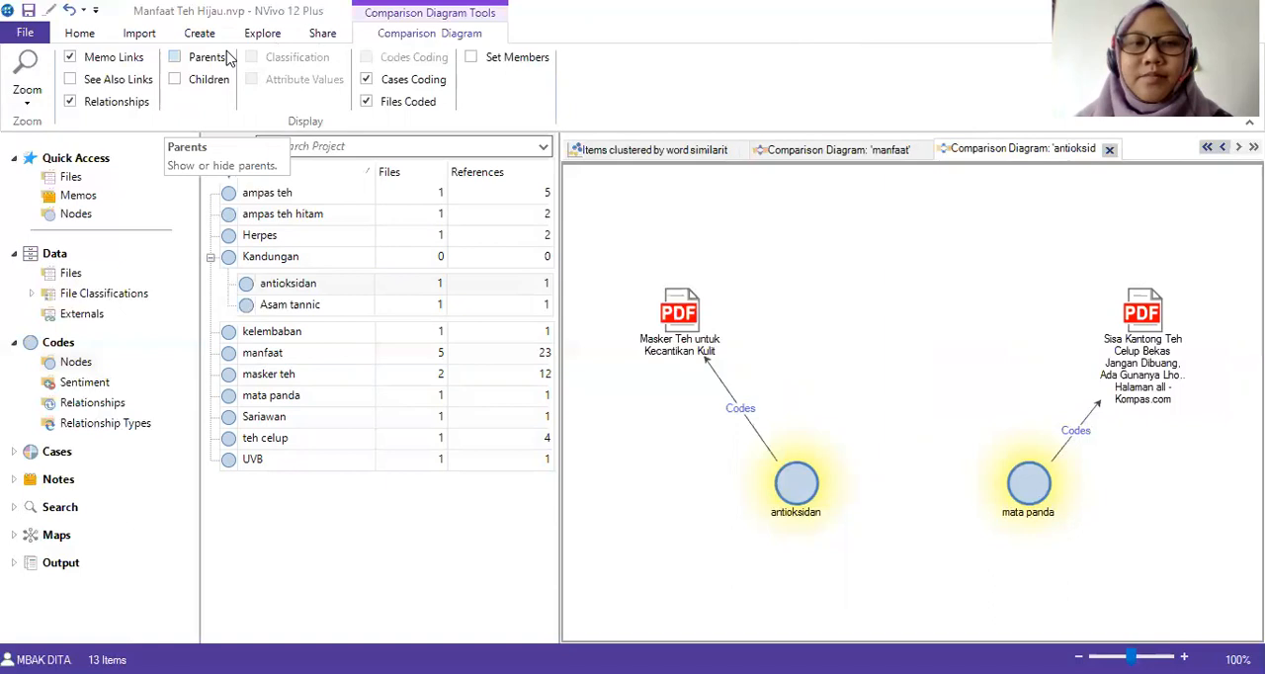
Copy all the nodes, with "Kandungan" collapsed, and paste them into the Cases folder.
{"action": "left_click", "coordinate": [210, 258]}
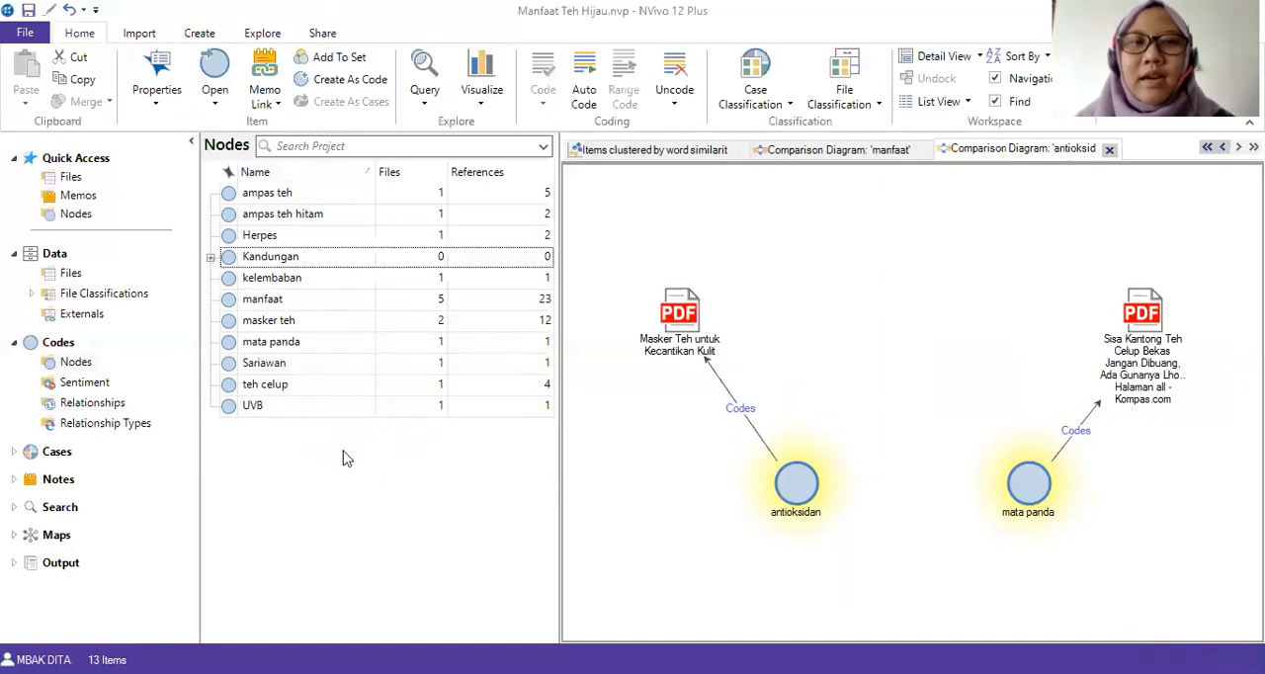
{"action": "left_click", "coordinate": [307, 419]}
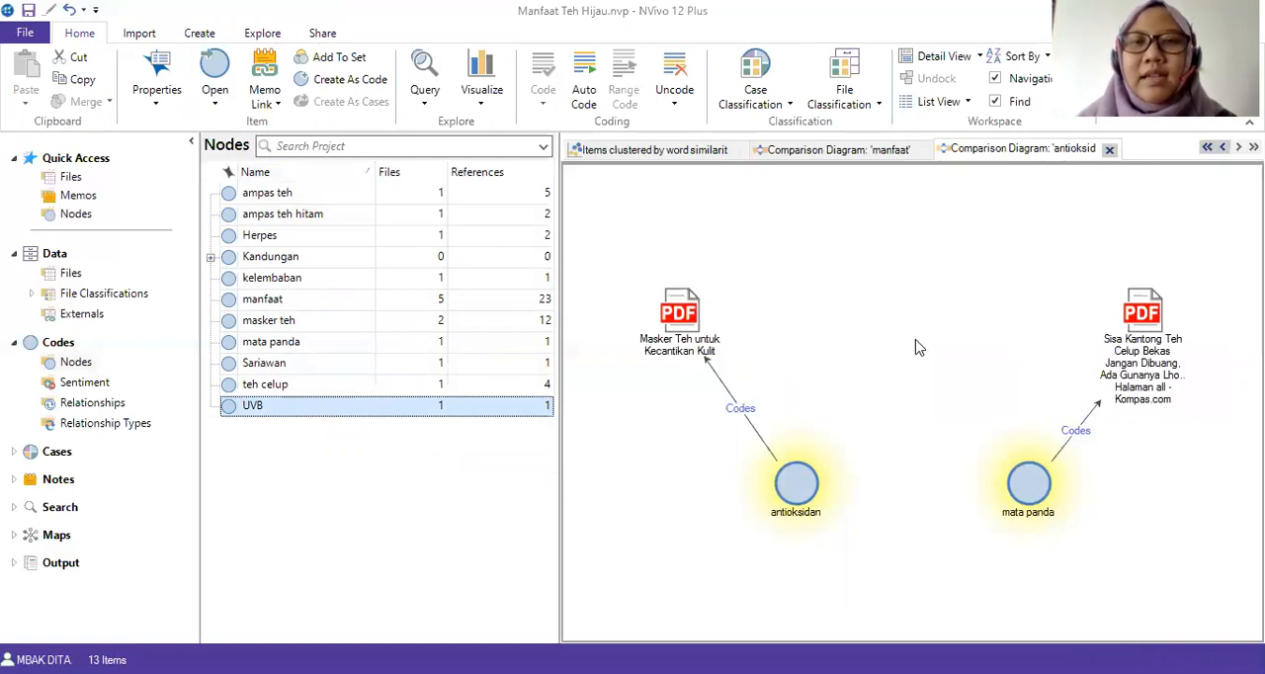
{"action": "left_click", "coordinate": [300, 195]}
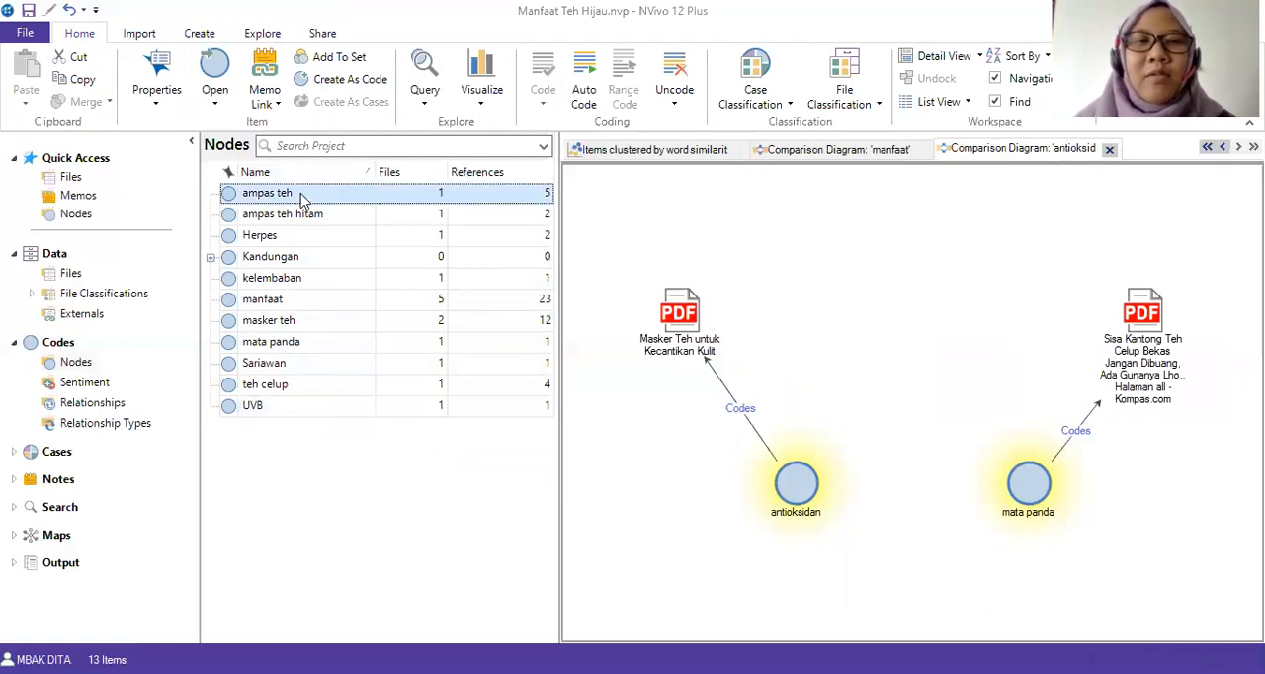
{"action": "left_click", "coordinate": [71, 368]}
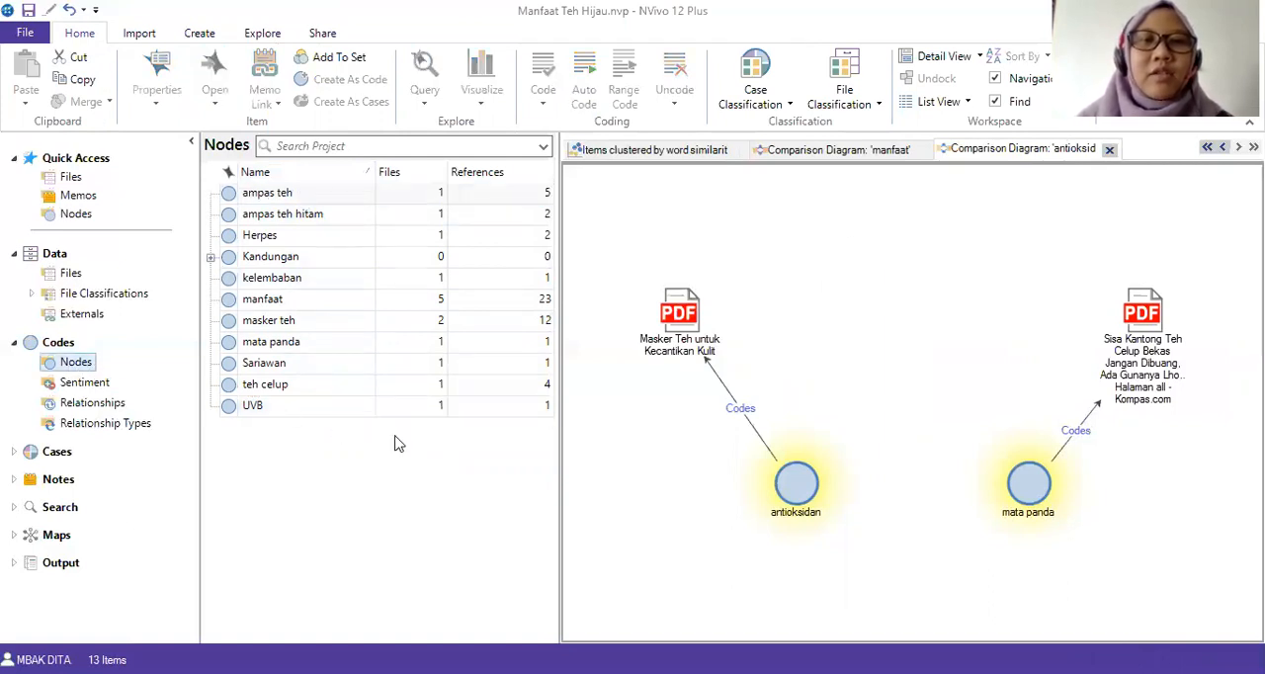
{"action": "left_click", "coordinate": [262, 410]}
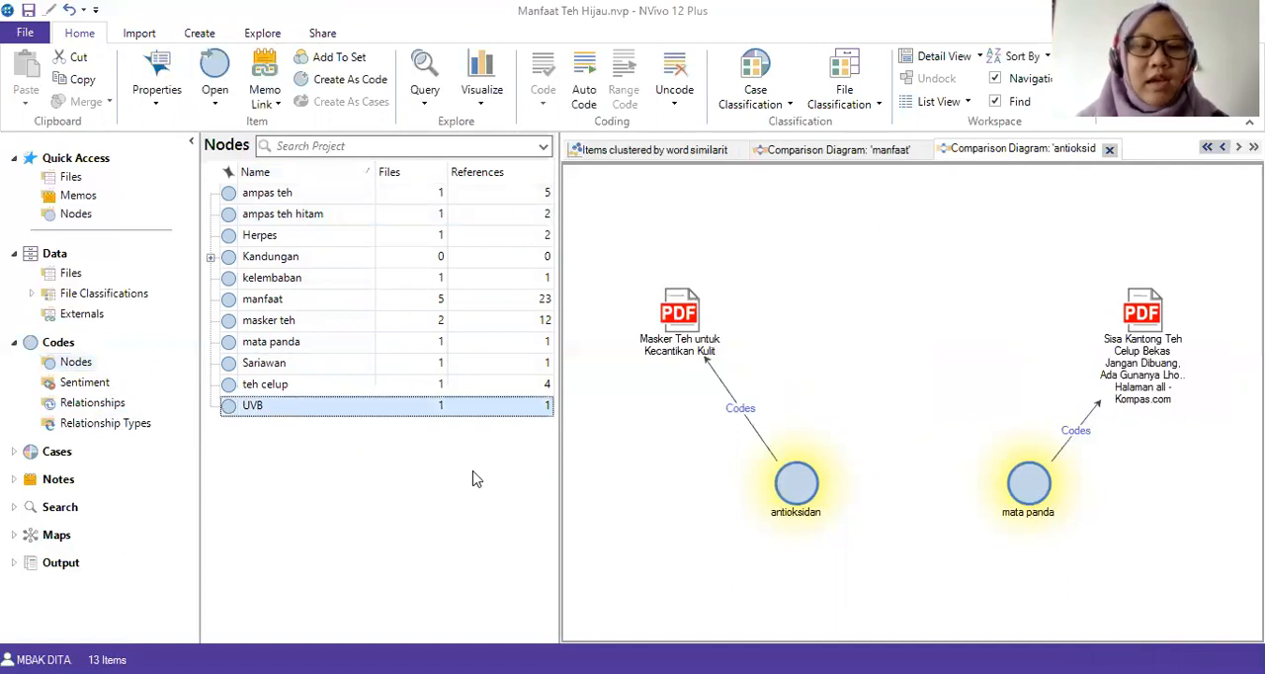
{"action": "key", "text": "ctrl+a"}
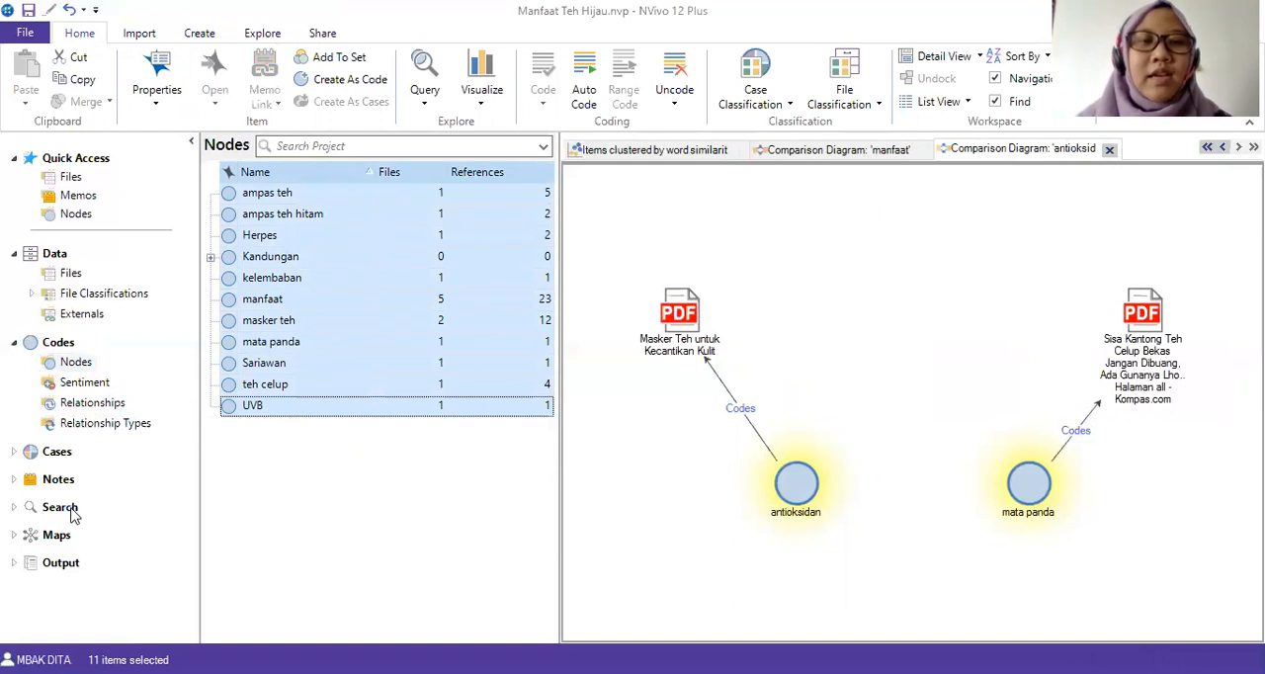
{"action": "left_click", "coordinate": [20, 452]}
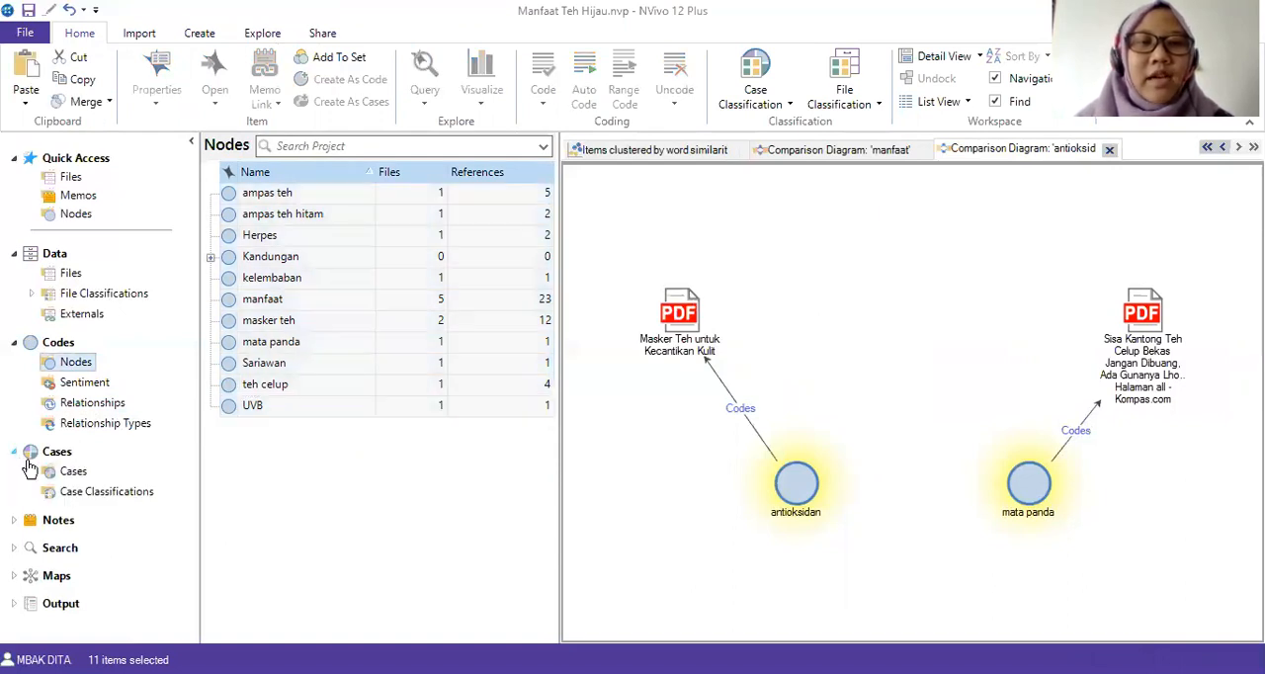
{"action": "left_click", "coordinate": [67, 472]}
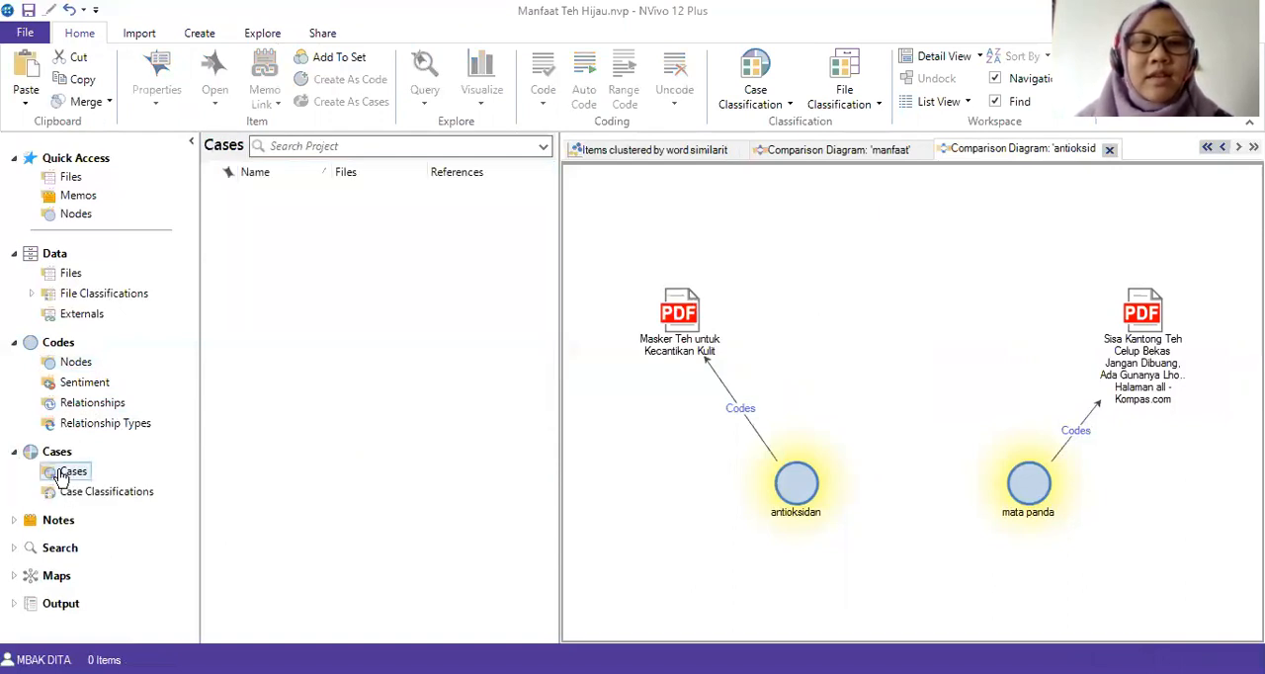
{"action": "right_click", "coordinate": [328, 331]}
{"action": "left_click", "coordinate": [415, 406]}
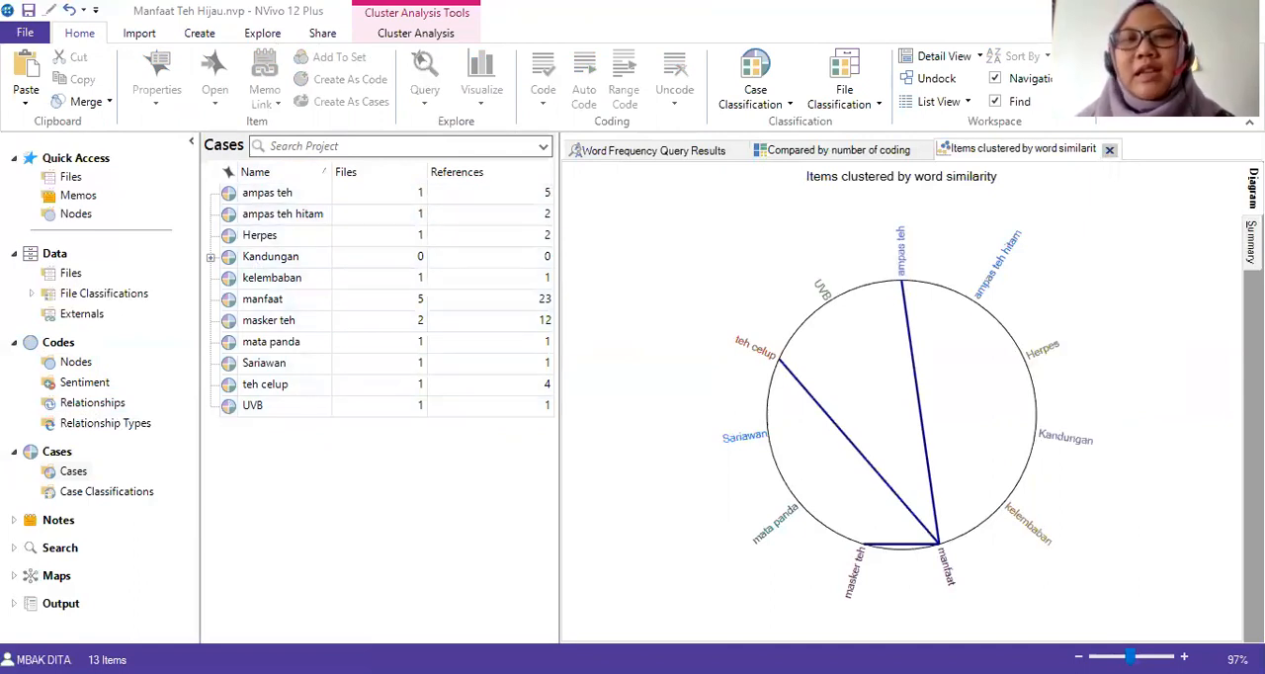
Start a framework matrix named "Tabel Teh hijau" with the "antioksidan" and "Asam tannic" cases under "Kandungan" as its rows.
{"action": "left_click", "coordinate": [199, 33]}
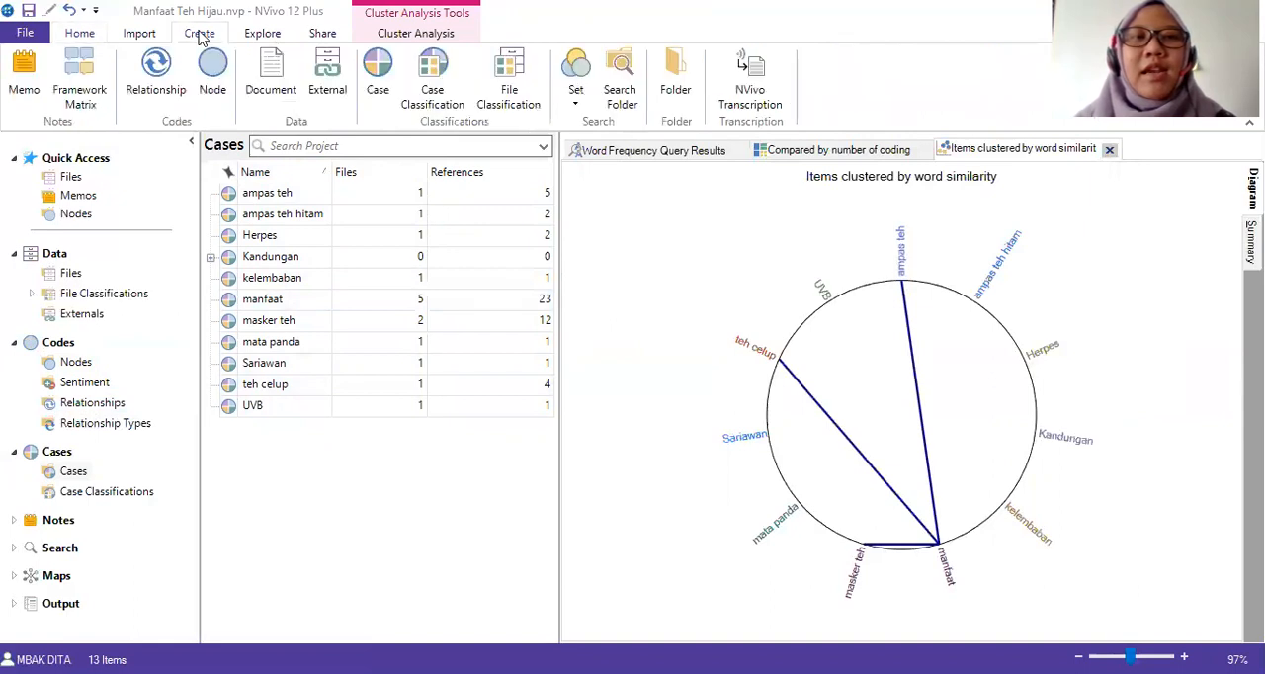
{"action": "left_click", "coordinate": [80, 81]}
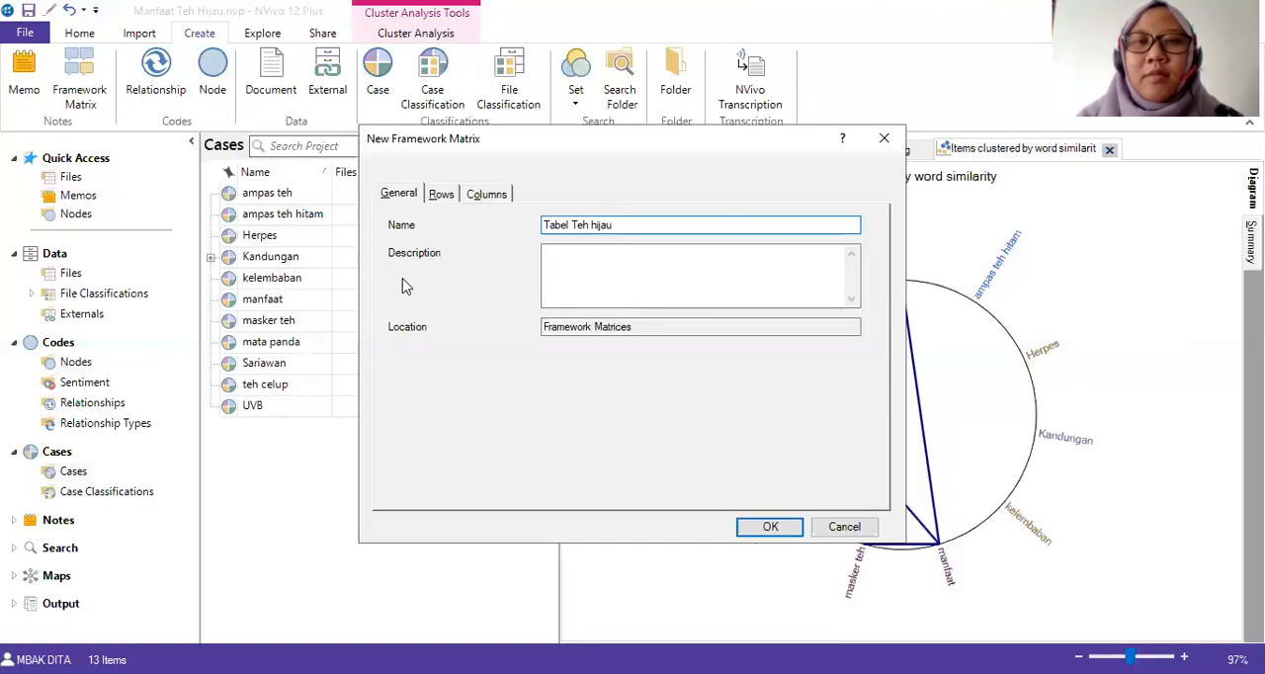
{"action": "left_click", "coordinate": [441, 195]}
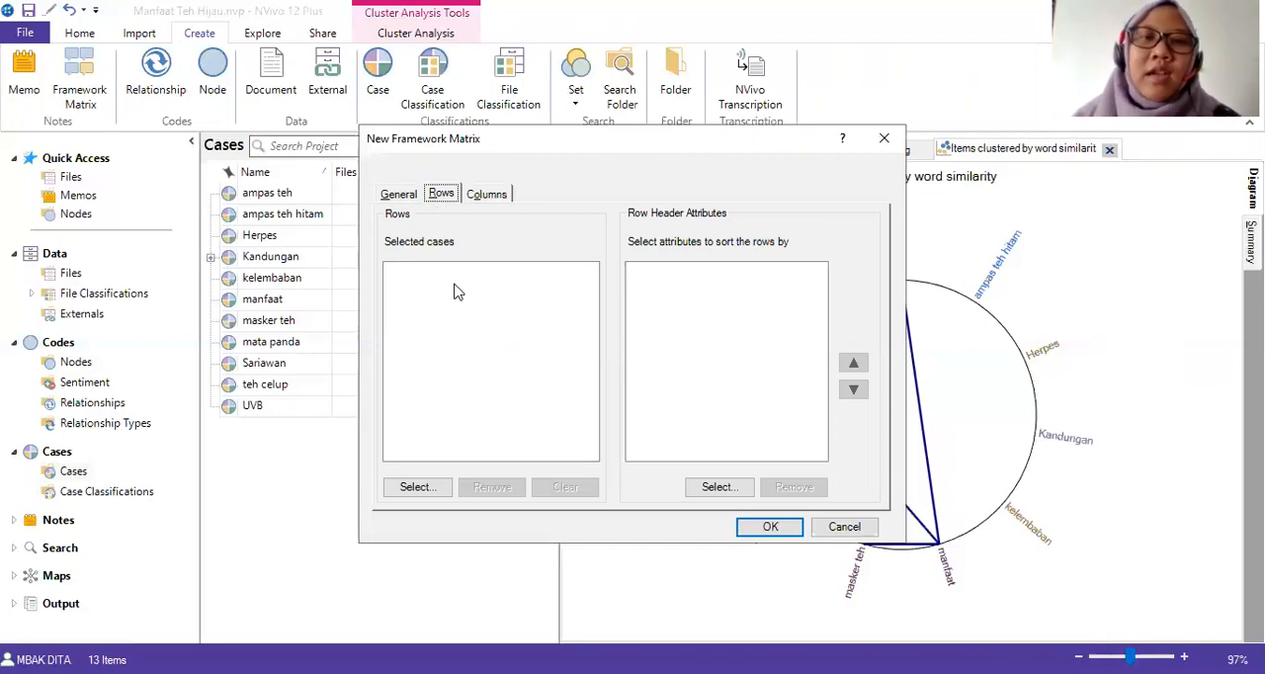
{"action": "left_click", "coordinate": [430, 489]}
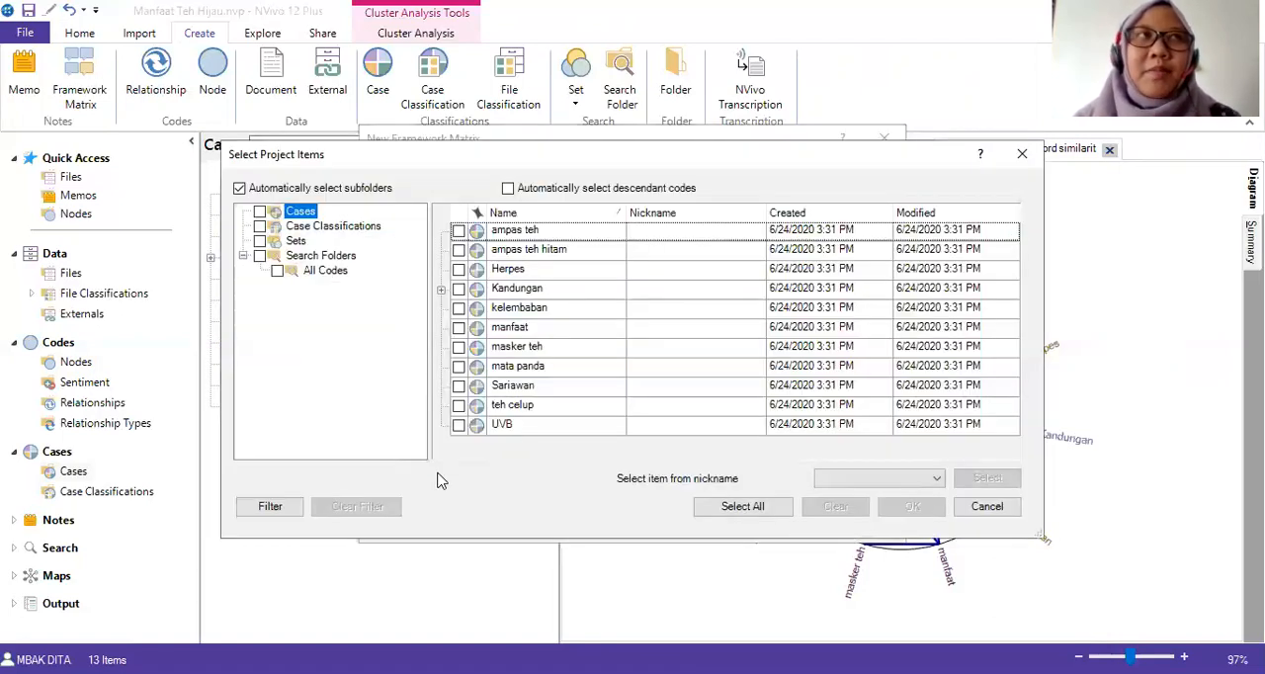
{"action": "left_click", "coordinate": [440, 292]}
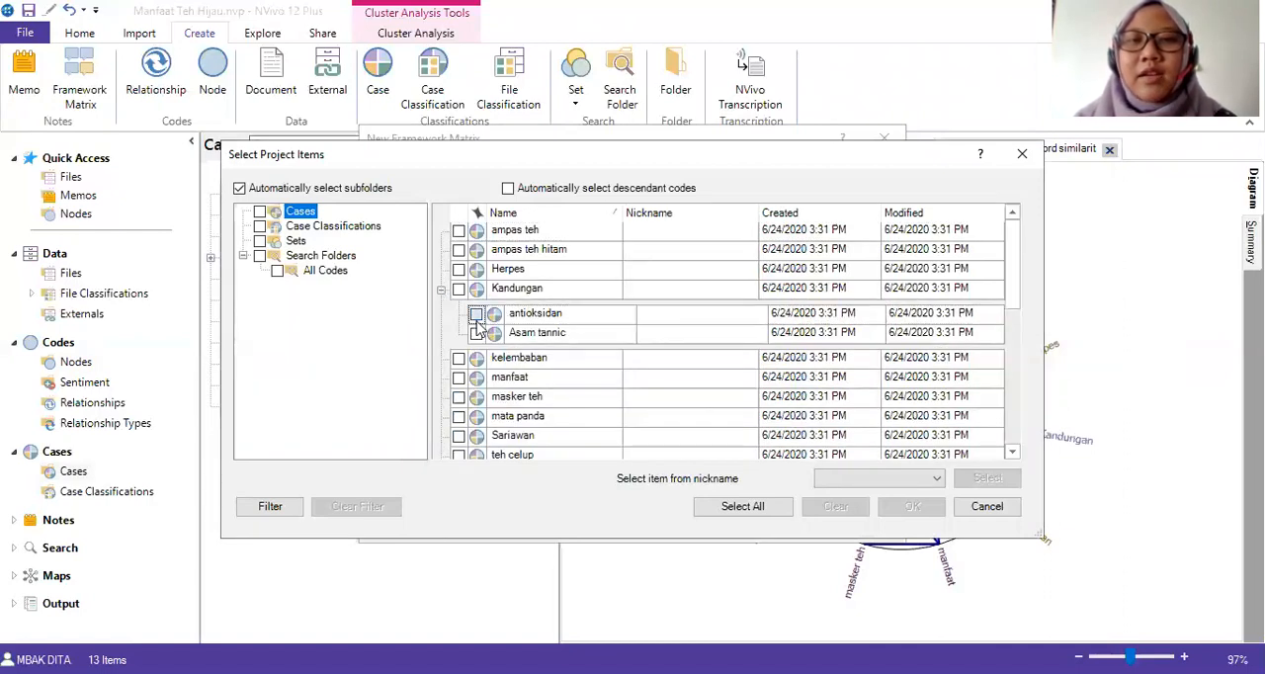
{"action": "left_click", "coordinate": [475, 314]}
{"action": "left_click", "coordinate": [475, 333]}
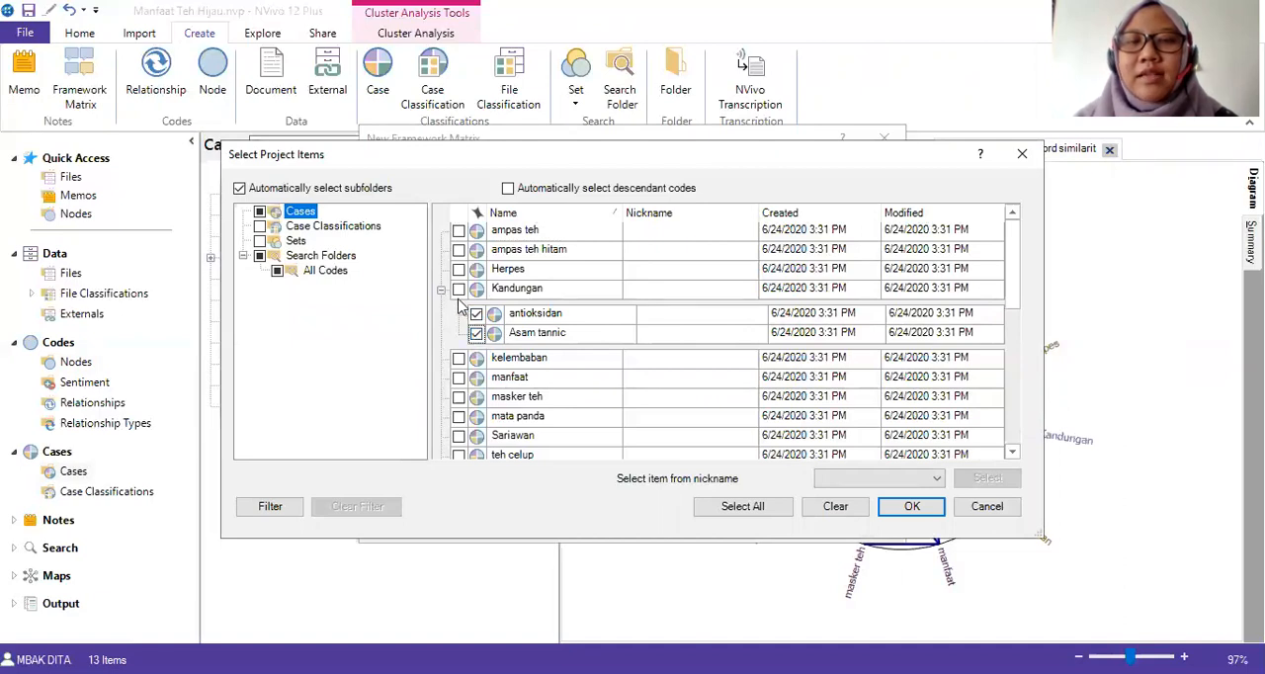
{"action": "left_click", "coordinate": [903, 508]}
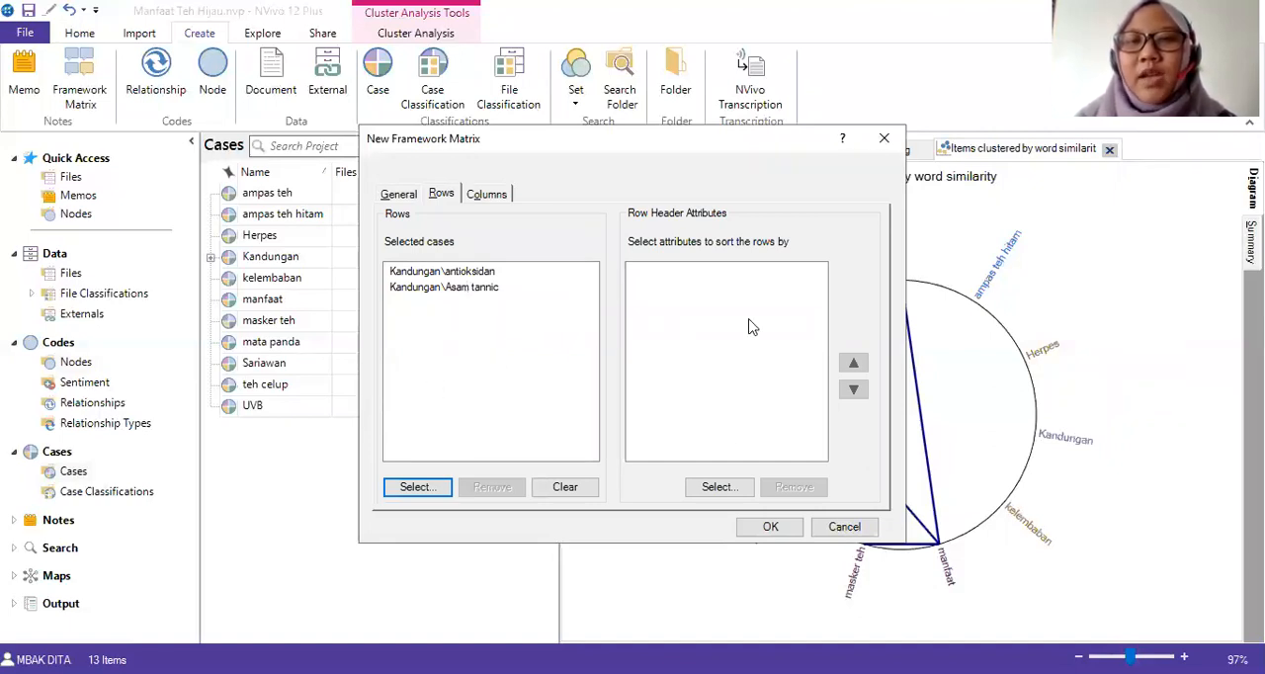
Add the "manfaat" node as the theme column and create the "Tabel Teh hijau" matrix.
{"action": "left_click", "coordinate": [502, 197]}
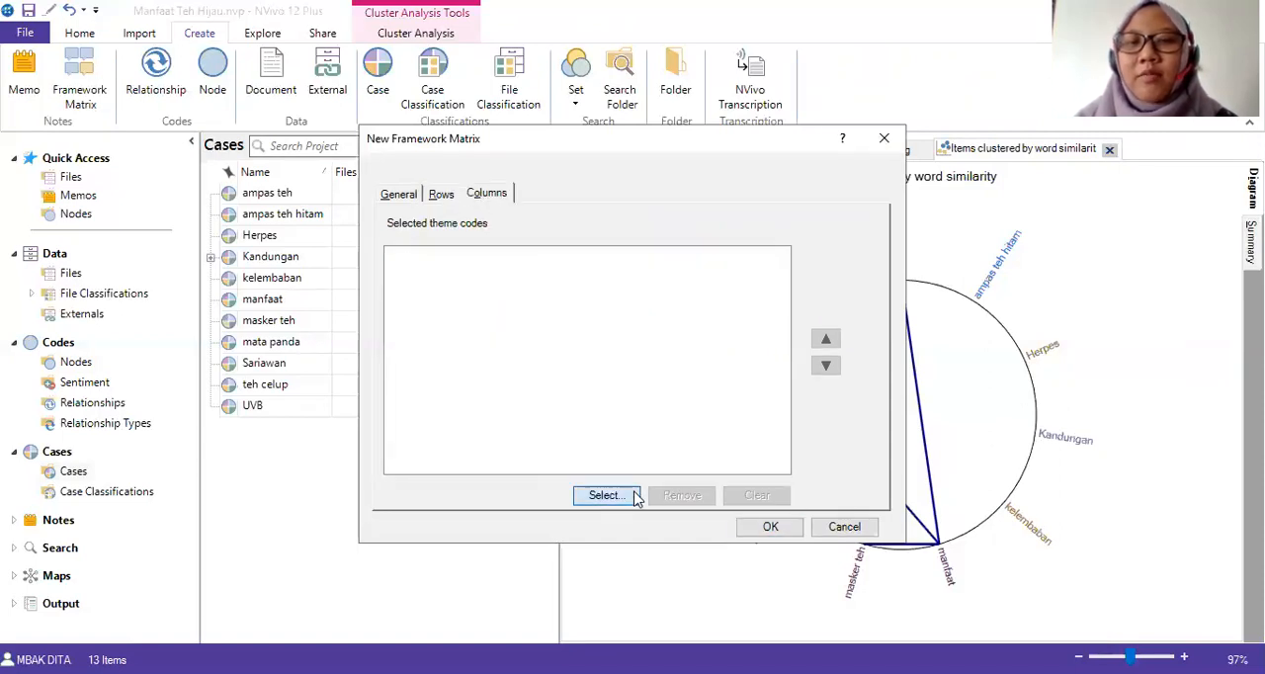
{"action": "left_click", "coordinate": [605, 496]}
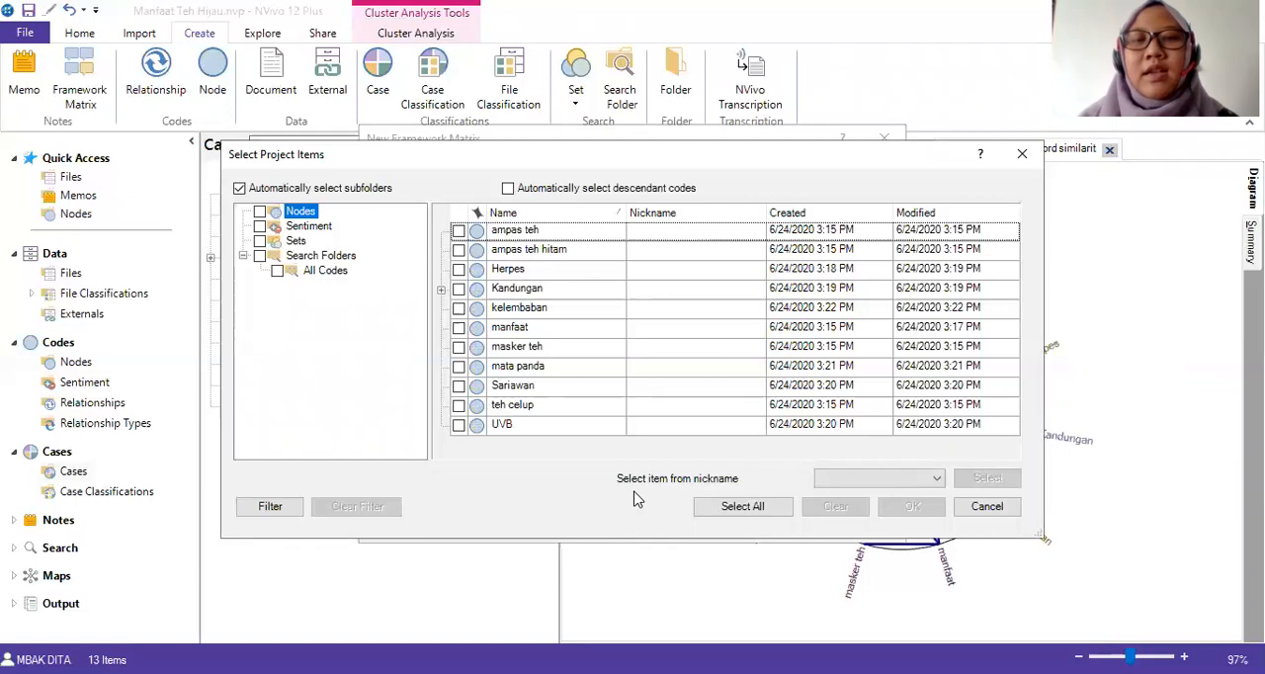
{"action": "left_click", "coordinate": [459, 328]}
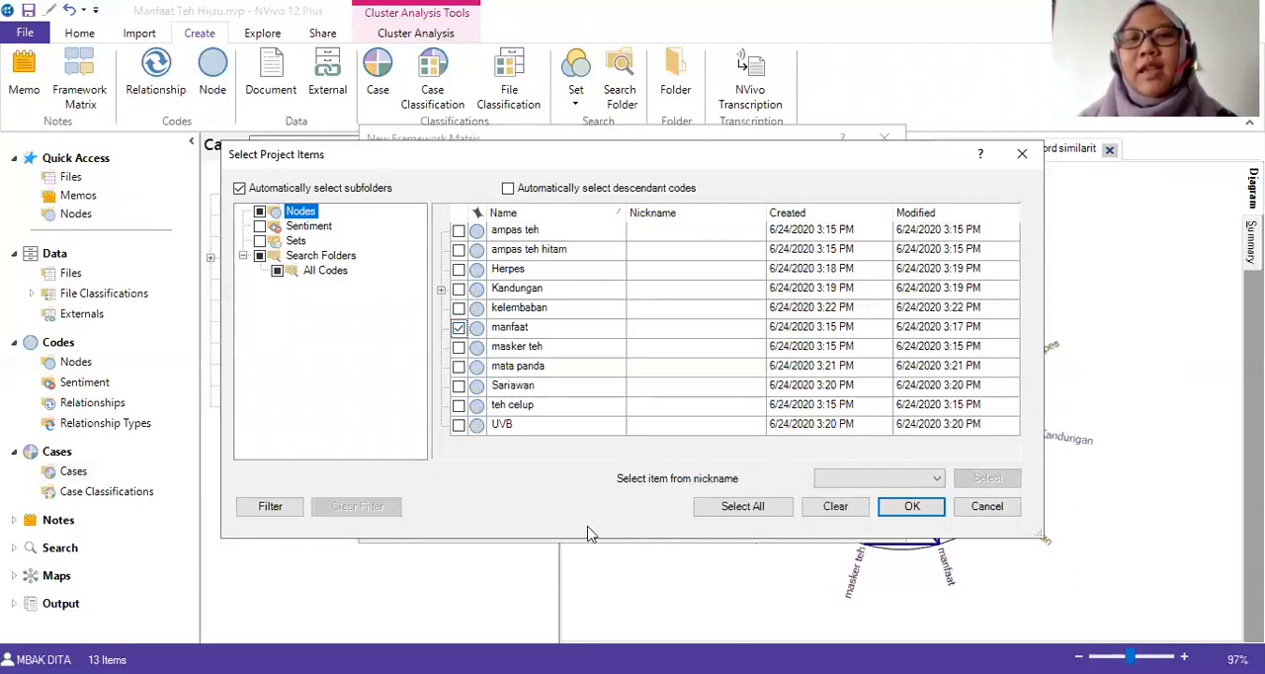
{"action": "left_click", "coordinate": [912, 507]}
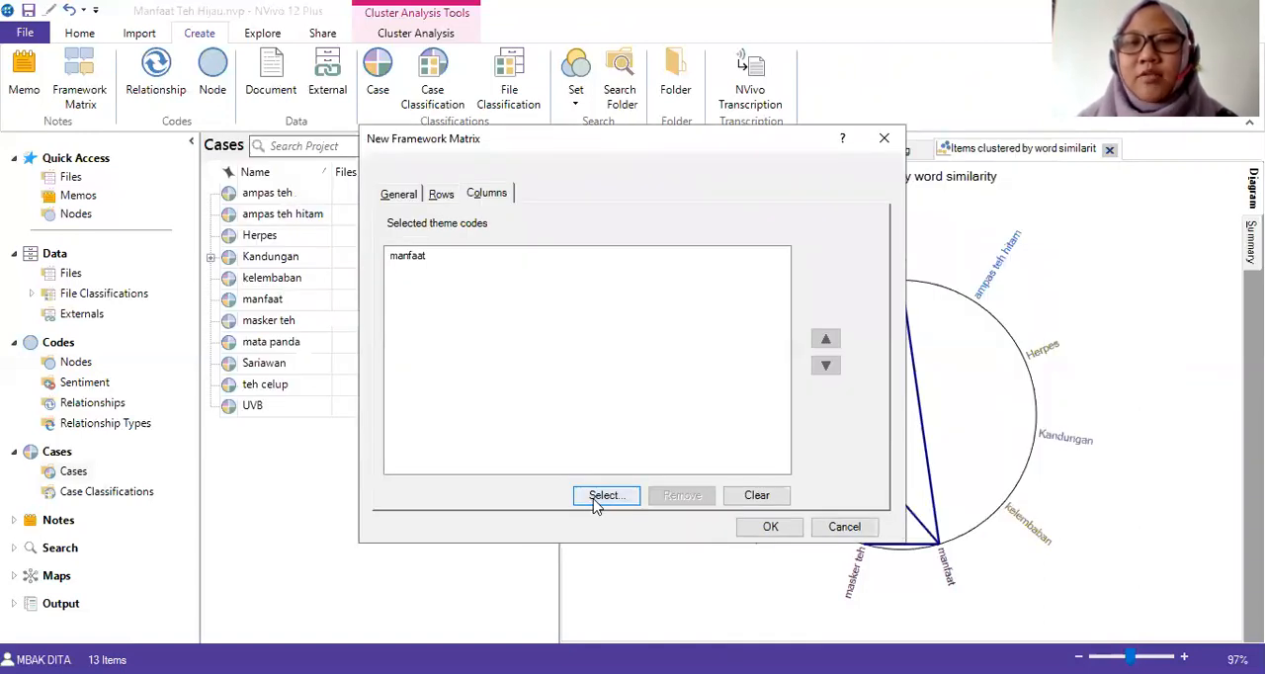
{"action": "left_click", "coordinate": [791, 527]}
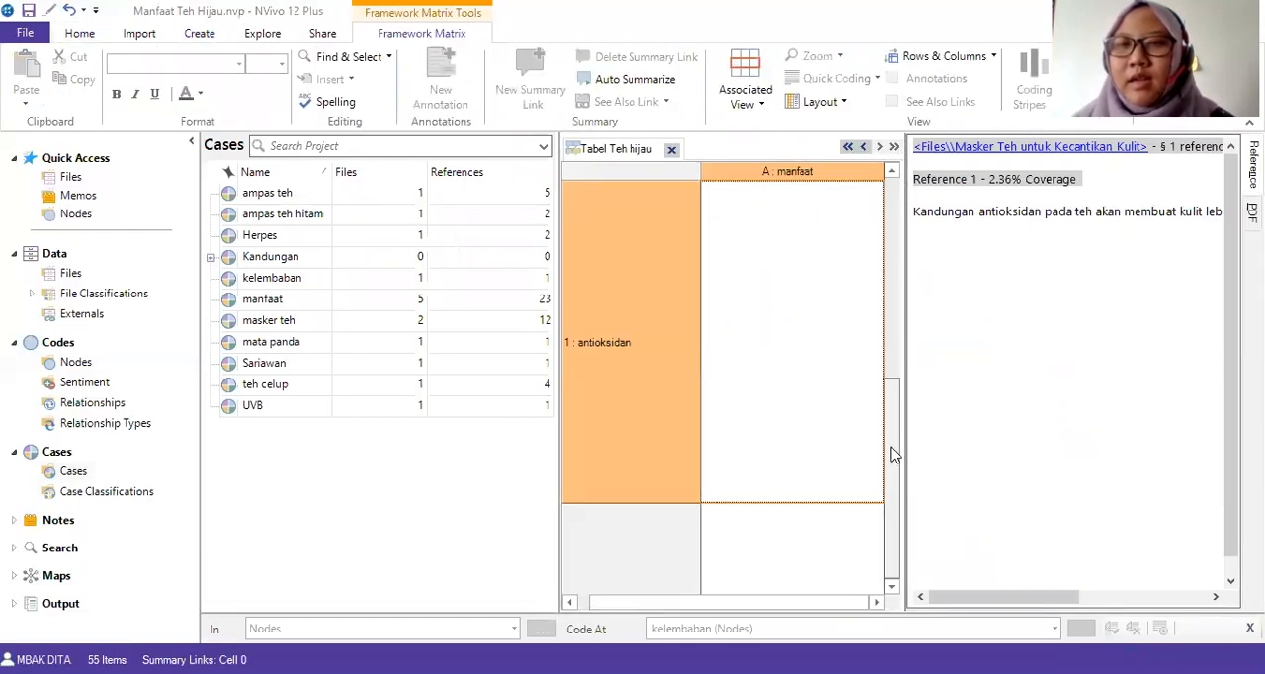
Auto summarize the "Tabel Teh hijau" matrix and review the summaries in the antioksidan and Asam tannic rows.
{"action": "left_click", "coordinate": [892, 449]}
{"action": "scroll", "coordinate": [845, 292], "scroll_direction": "up", "scroll_amount": 1}
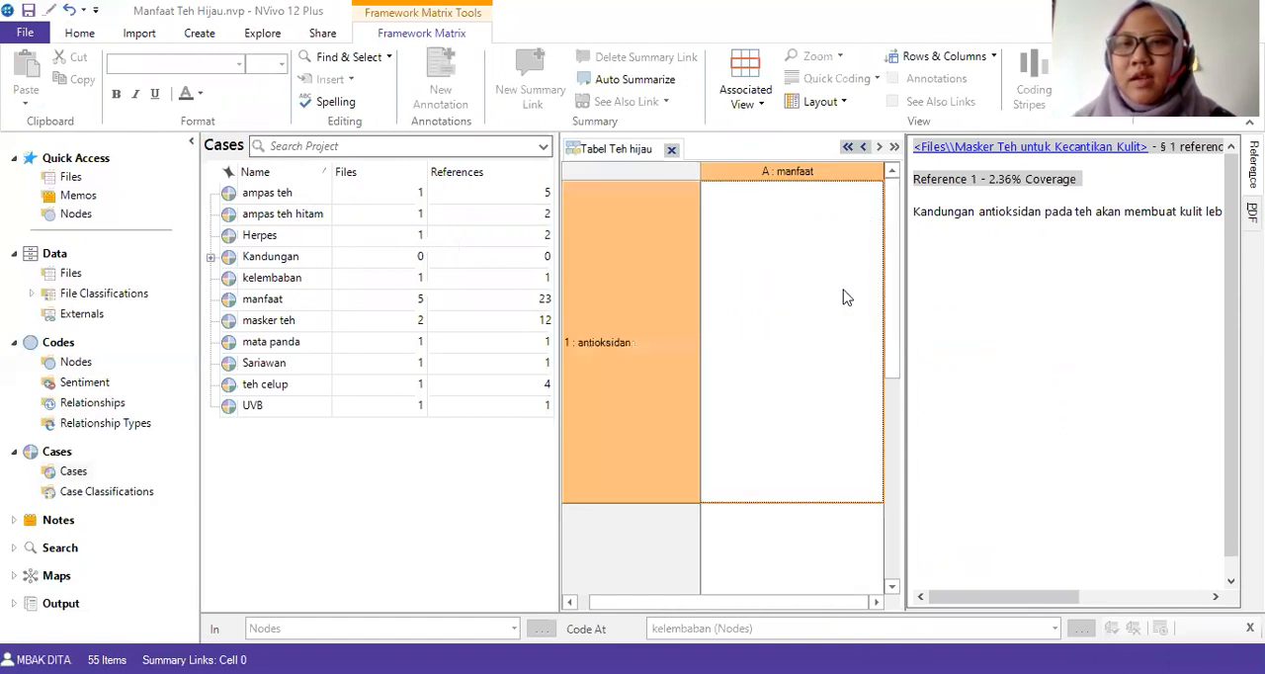
{"action": "left_click", "coordinate": [830, 307]}
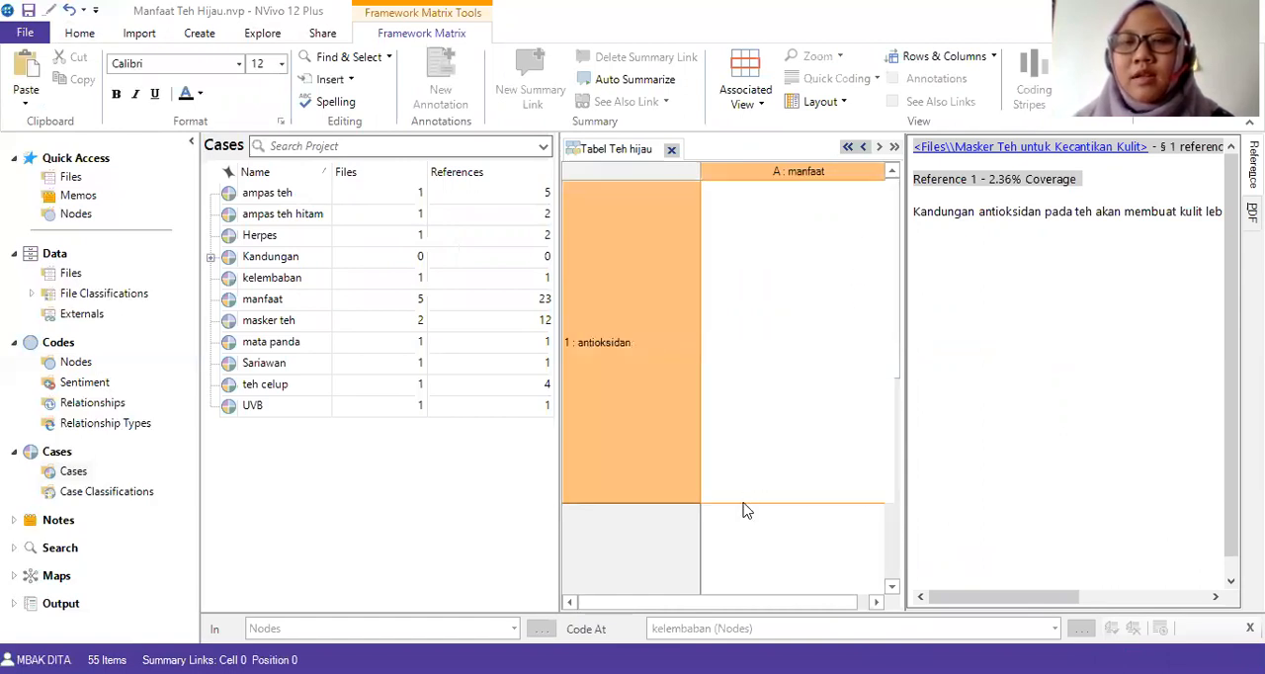
{"action": "scroll", "coordinate": [747, 511], "scroll_direction": "down", "scroll_amount": 1}
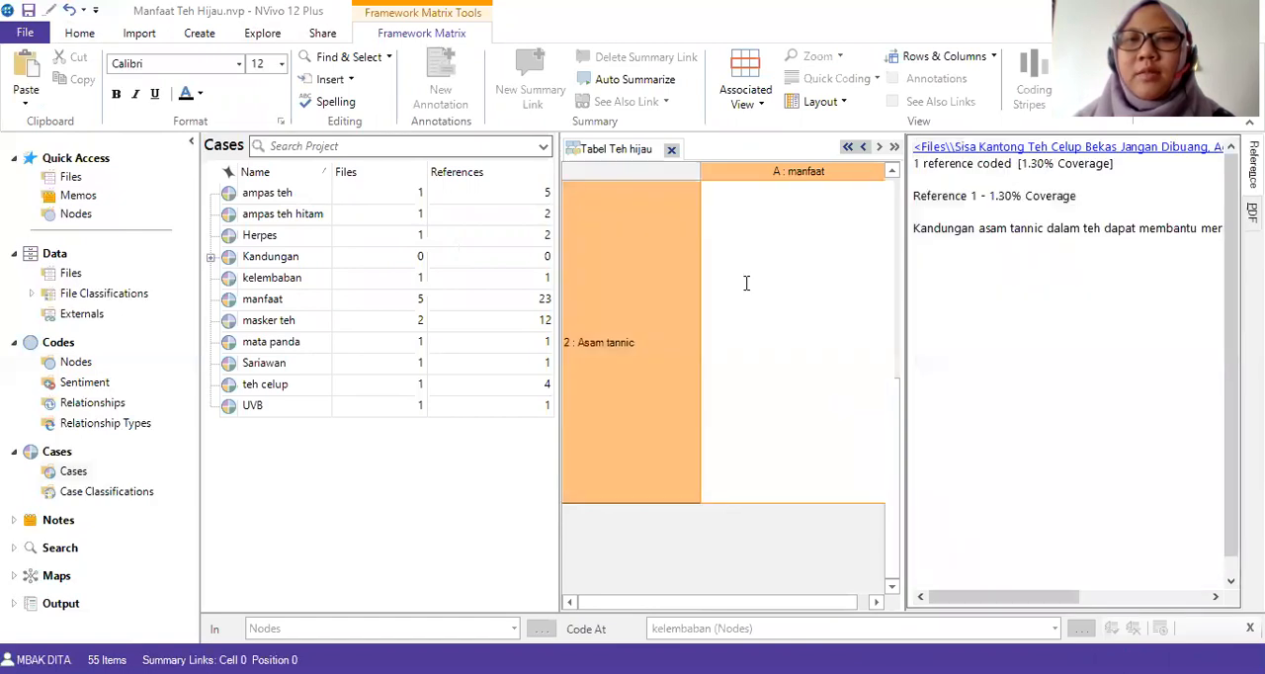
{"action": "left_click", "coordinate": [632, 79]}
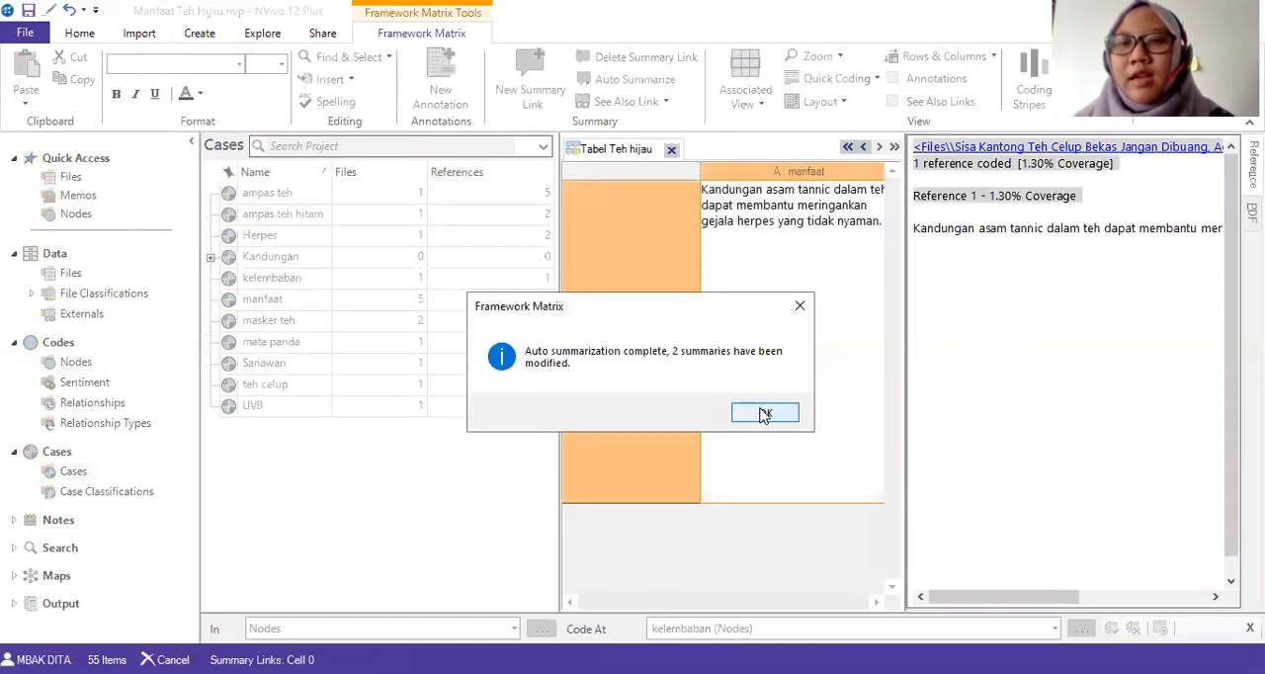
{"action": "left_click", "coordinate": [761, 413]}
{"action": "left_click_drag", "start_coordinate": [686, 604], "coordinate": [861, 602]}
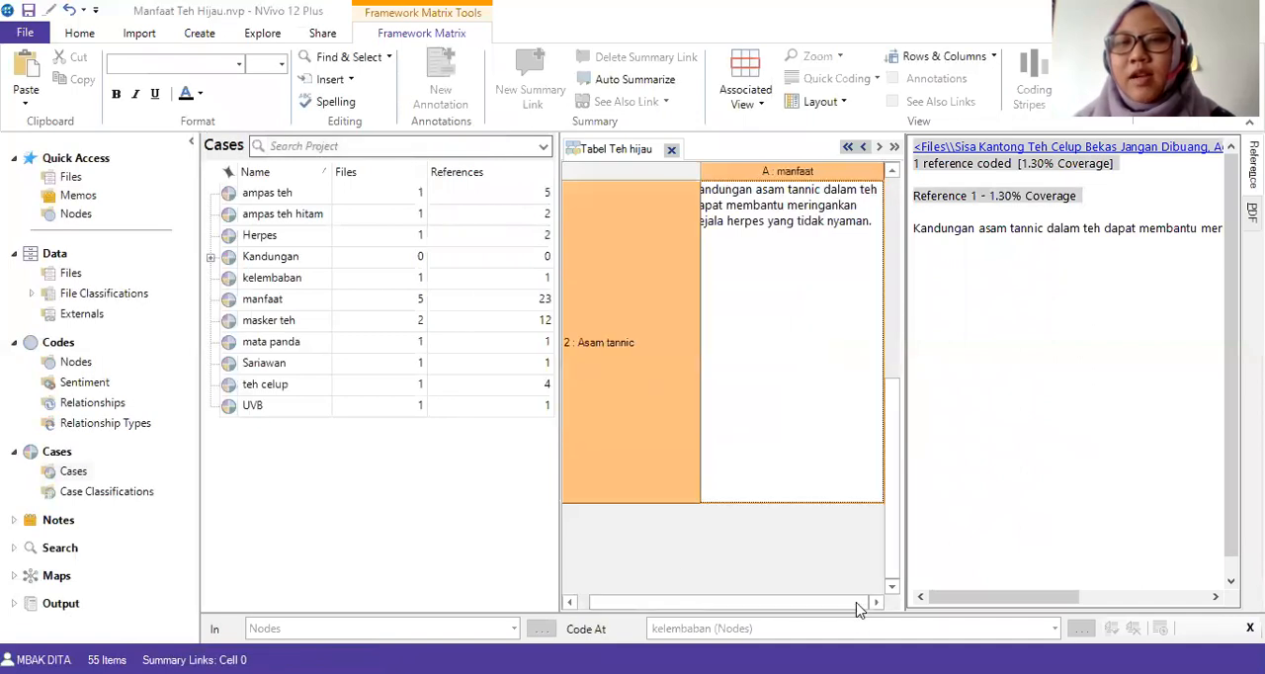
{"action": "scroll", "coordinate": [800, 518], "scroll_direction": "up", "scroll_amount": 3}
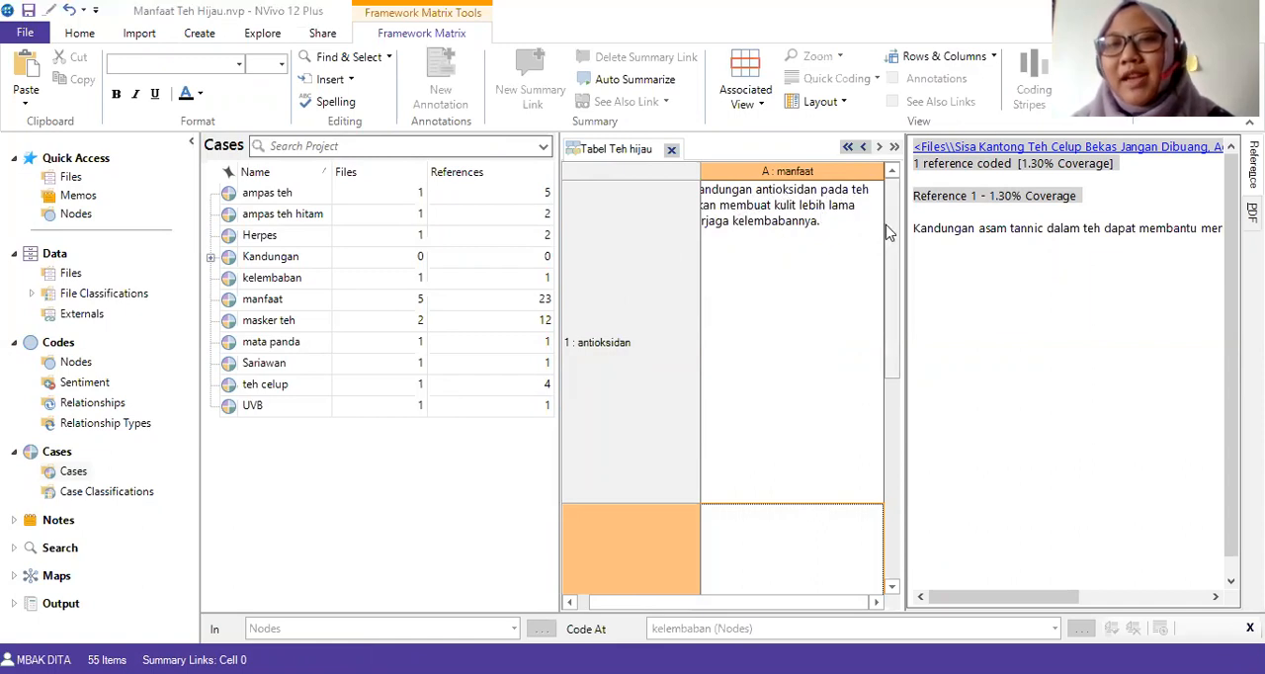
{"action": "left_click_drag", "start_coordinate": [897, 330], "coordinate": [897, 571]}
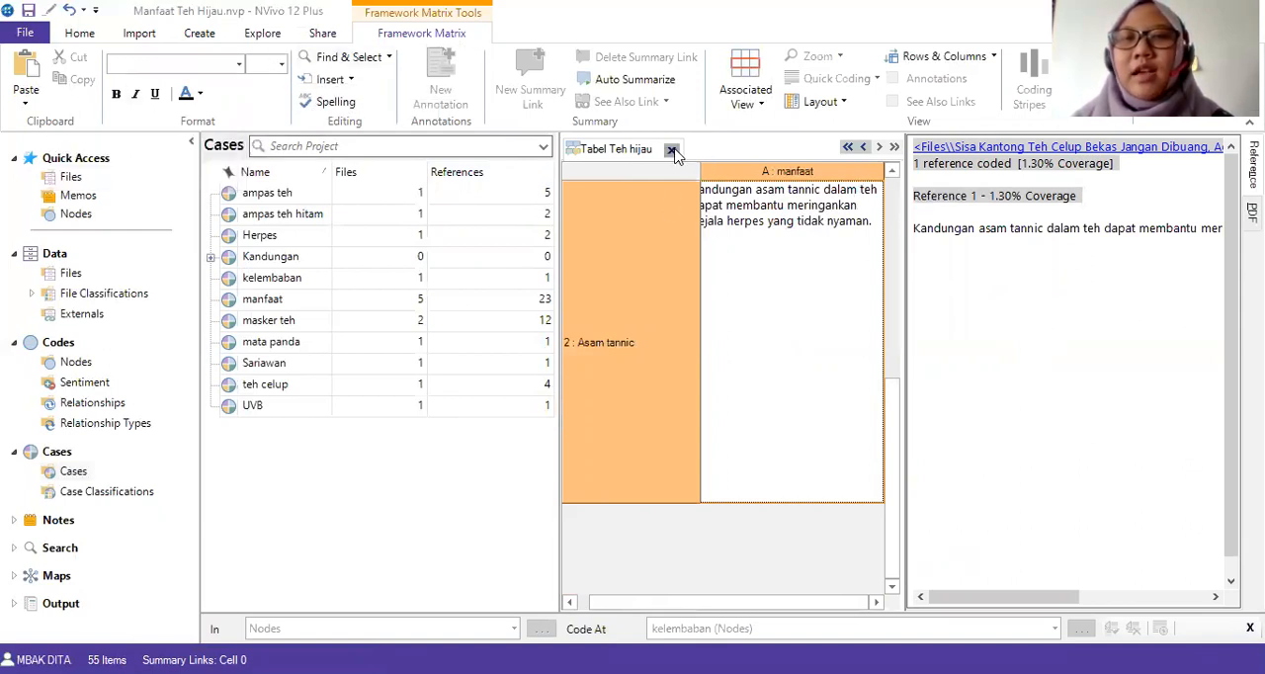
Export the framework matrix as an Excel file named "Tabel Teh hijau" in the "ampas teh" folder and close the matrix.
{"action": "right_click", "coordinate": [676, 180]}
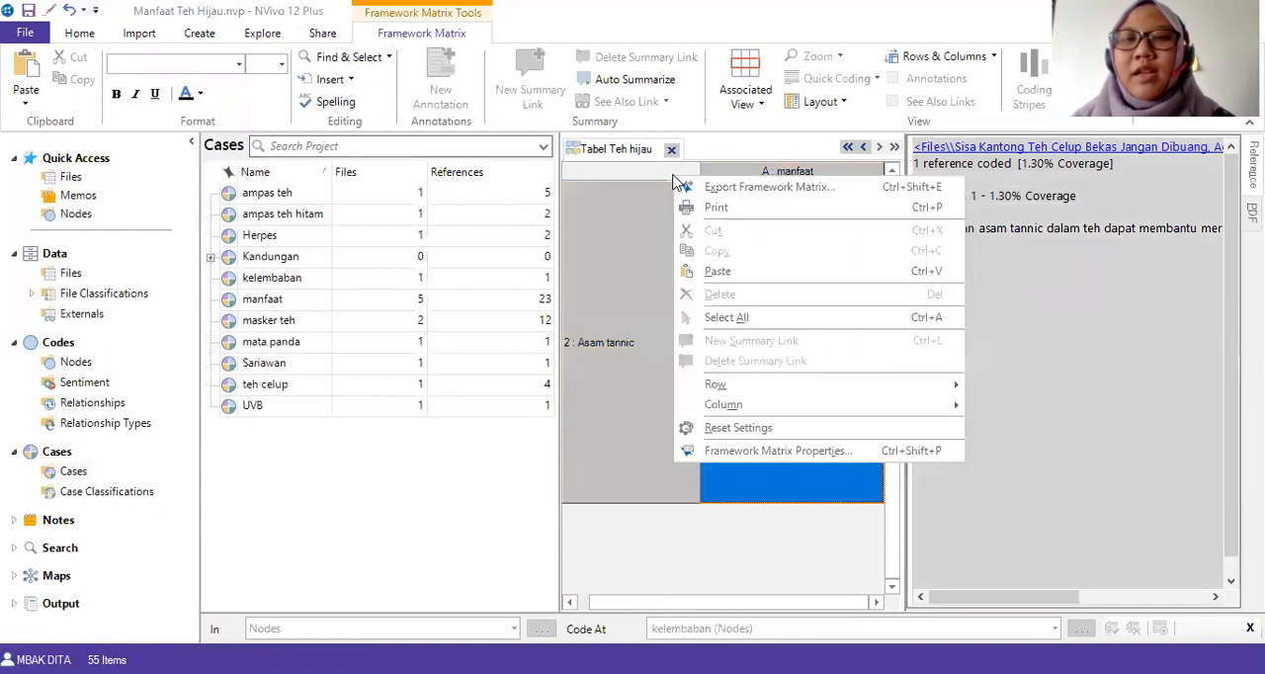
{"action": "left_click", "coordinate": [710, 192]}
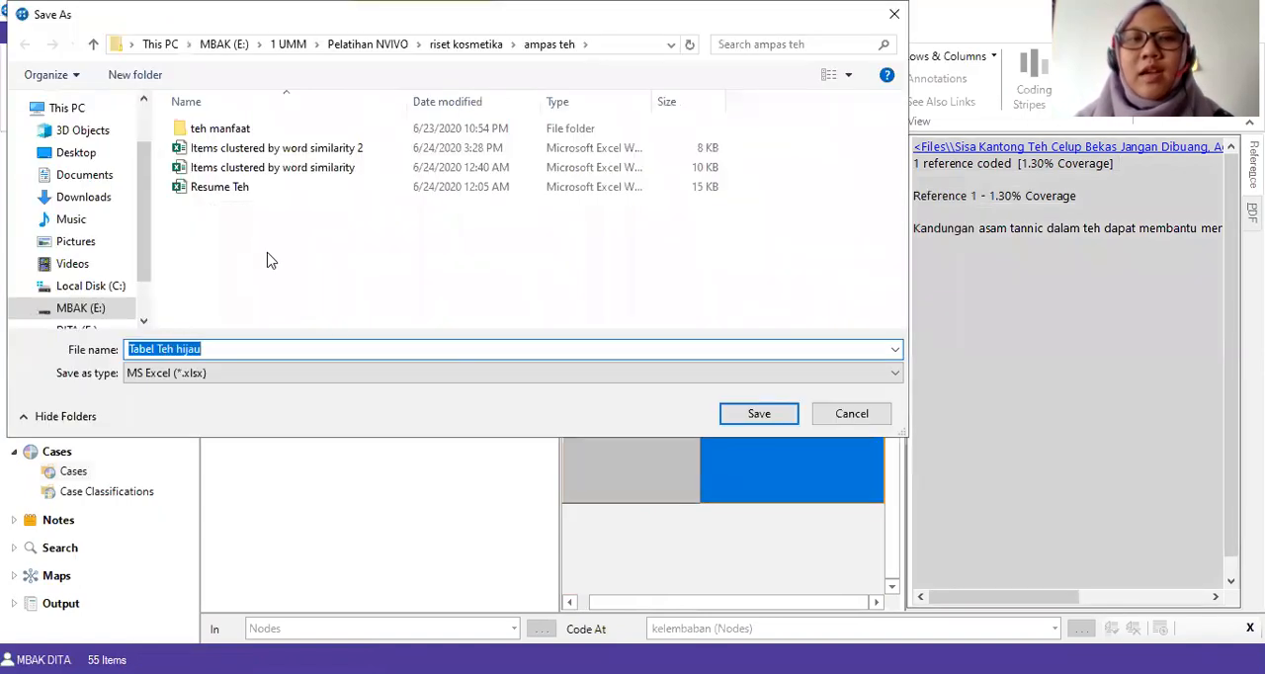
{"action": "left_click", "coordinate": [772, 427]}
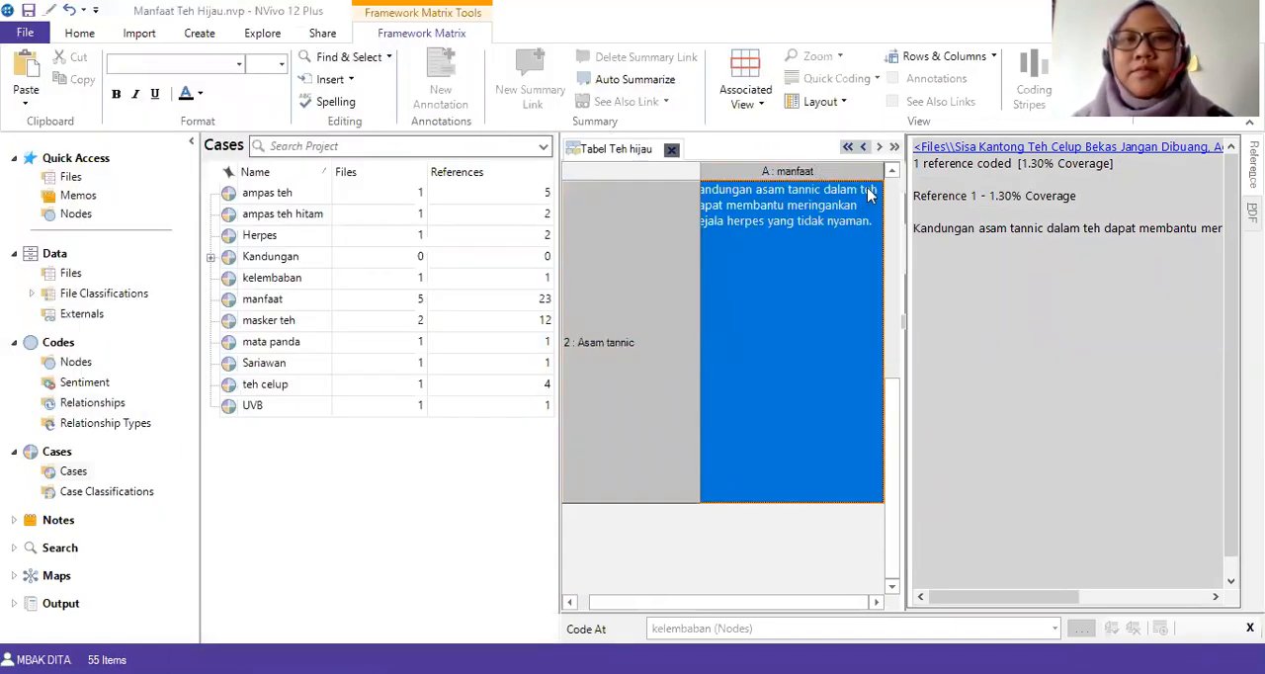
{"action": "left_click", "coordinate": [671, 150]}
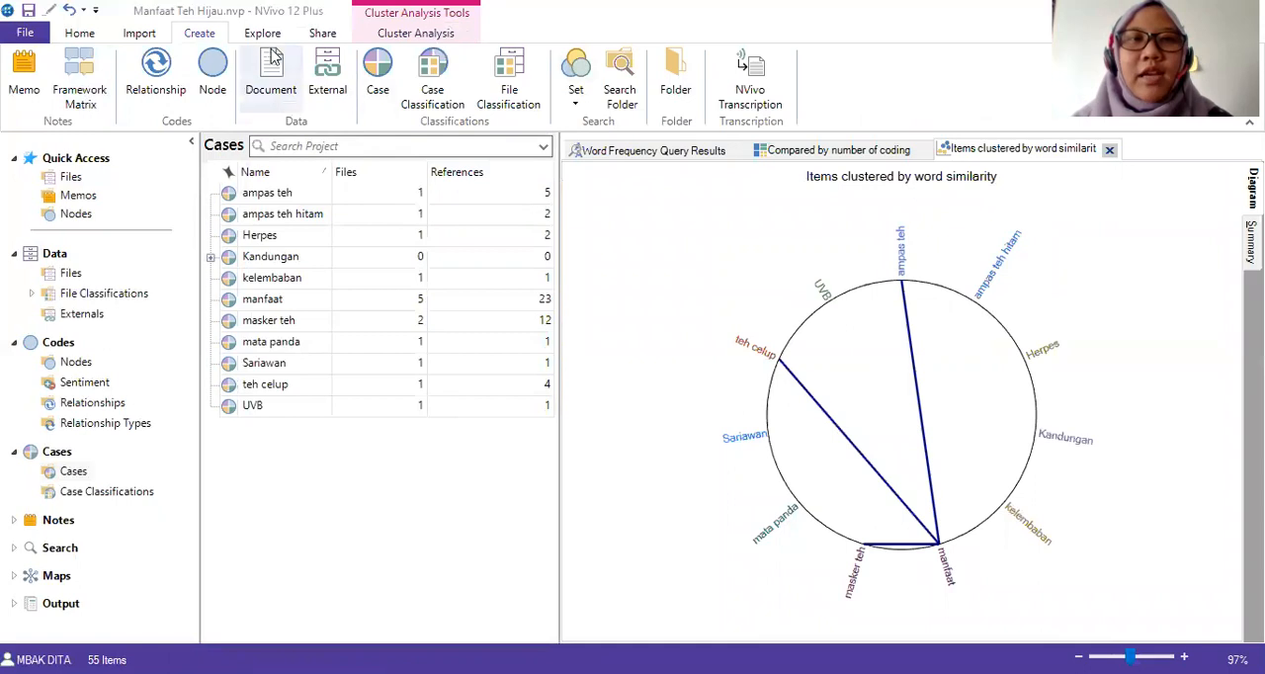
Start a second framework matrix named "Tabel Teh Hijau 2" with the "manfaat" case as its row.
{"action": "left_click", "coordinate": [76, 96]}
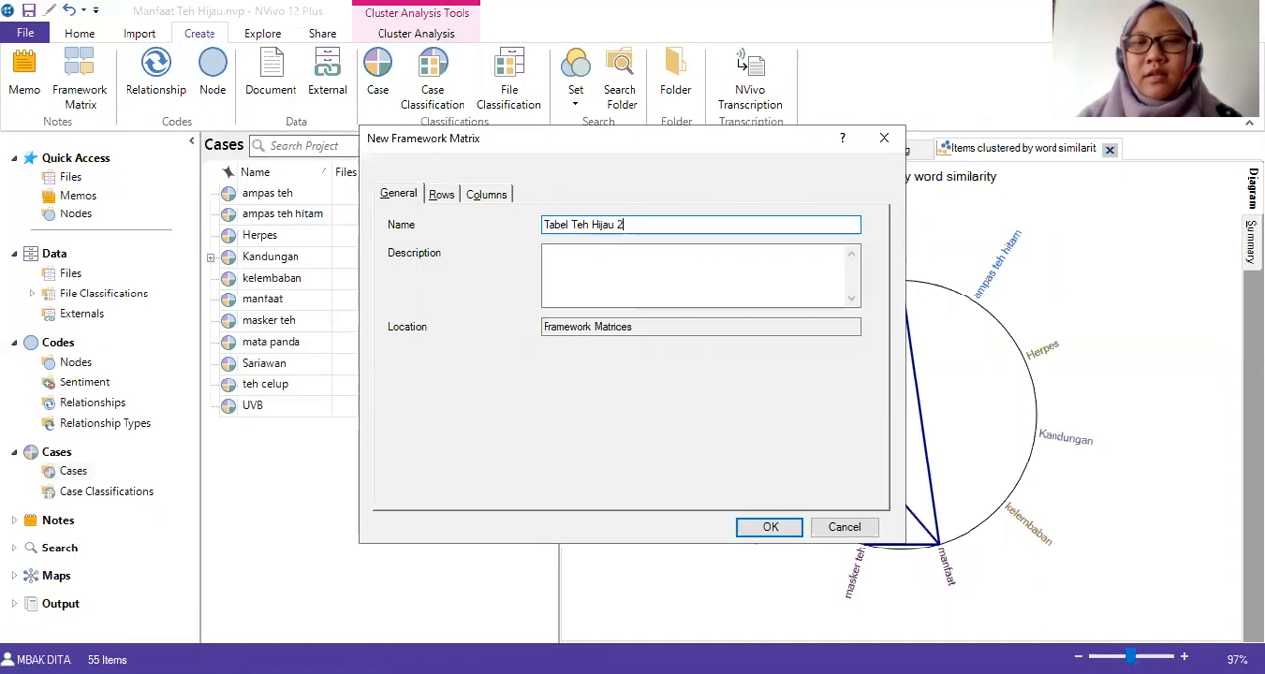
{"action": "left_click", "coordinate": [441, 193]}
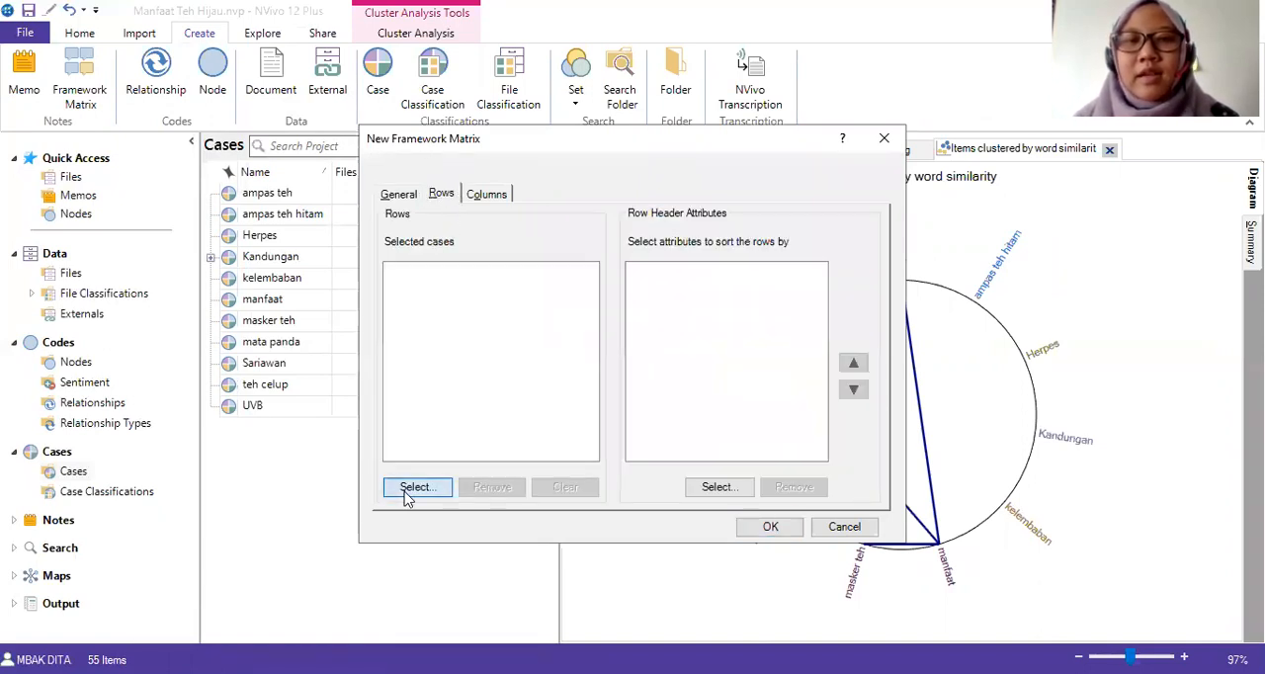
{"action": "left_click", "coordinate": [405, 494]}
{"action": "left_click", "coordinate": [441, 290]}
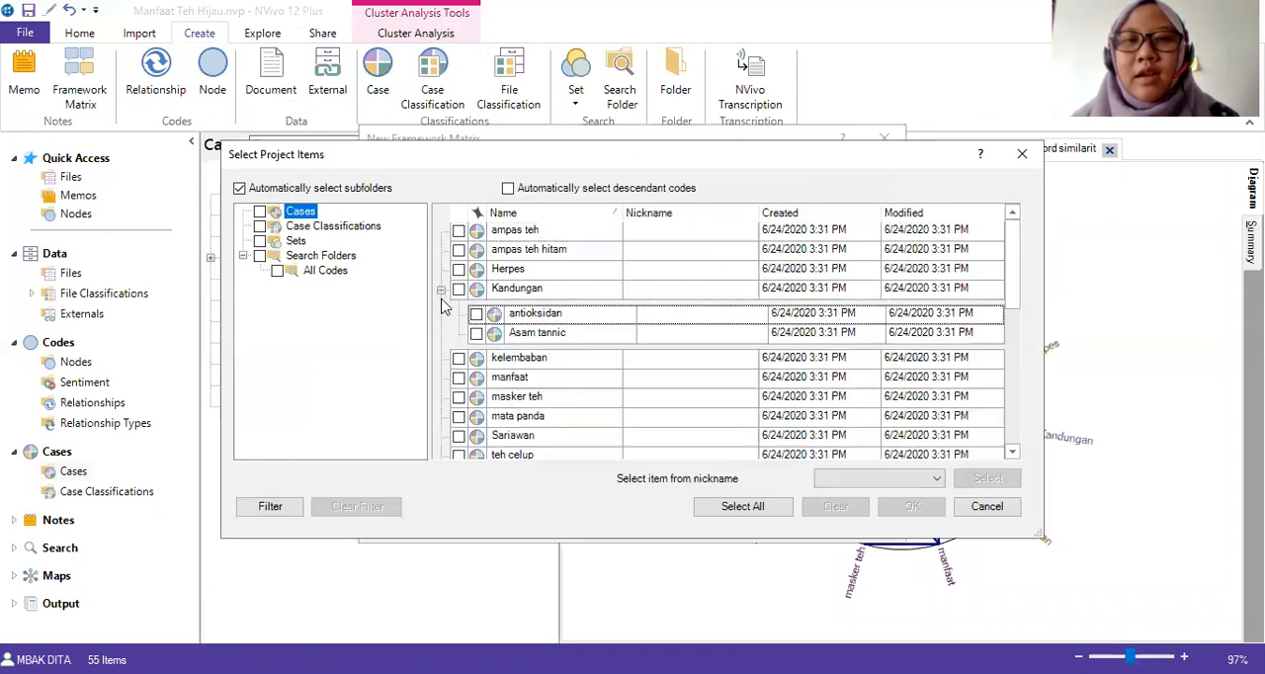
{"action": "left_click", "coordinate": [442, 292]}
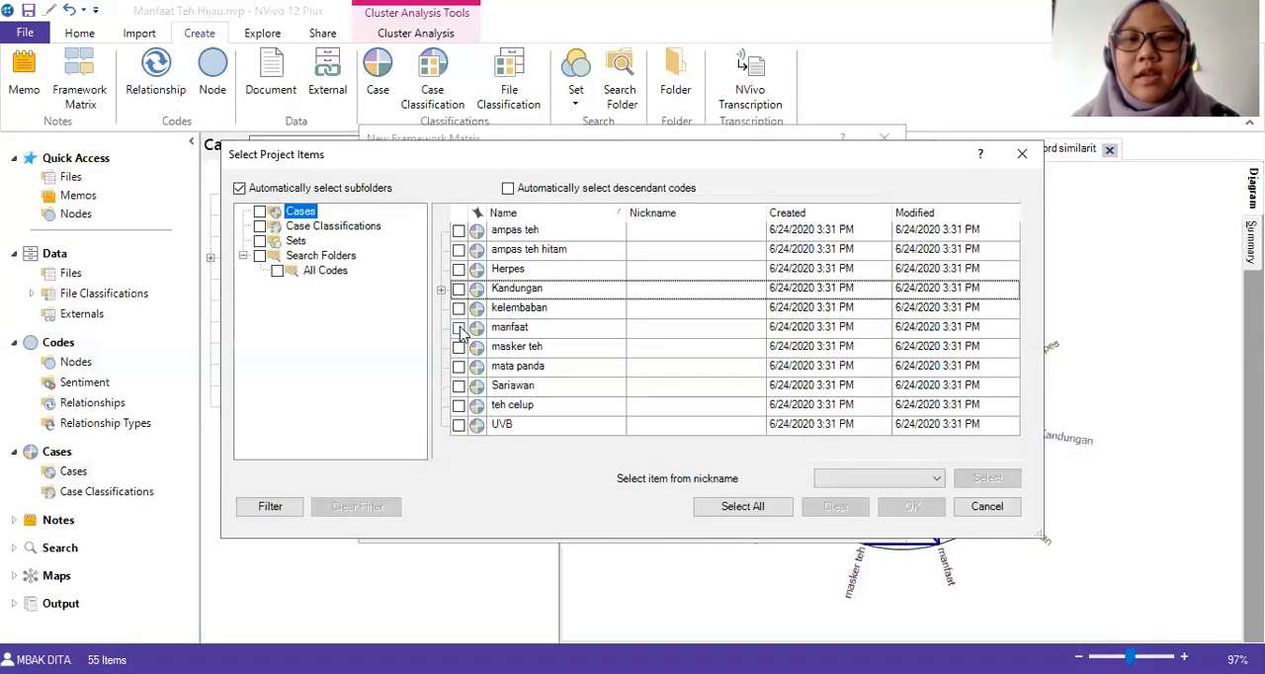
{"action": "left_click", "coordinate": [459, 328]}
{"action": "left_click", "coordinate": [907, 509]}
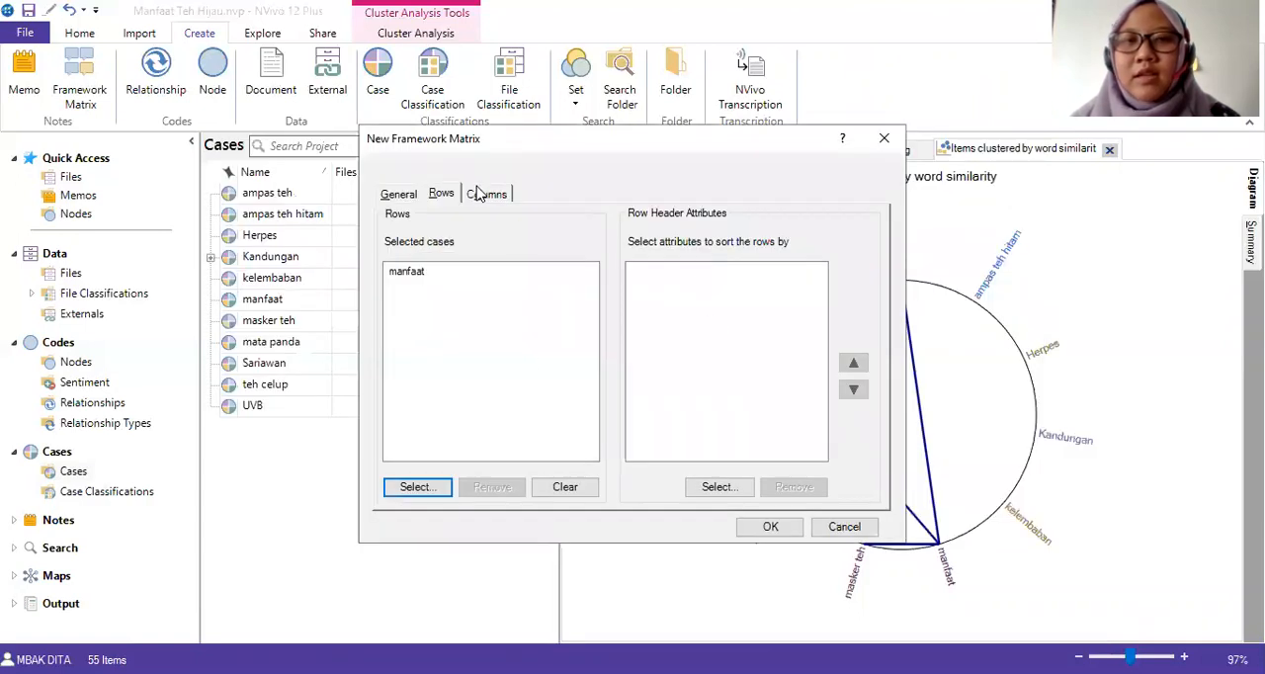
Add the Herpes, kelembaban, masker teh, mata panda, Sariawan and UVB nodes as columns and create the "Tabel Teh Hijau 2" matrix.
{"action": "left_click", "coordinate": [483, 194]}
{"action": "left_click", "coordinate": [605, 495]}
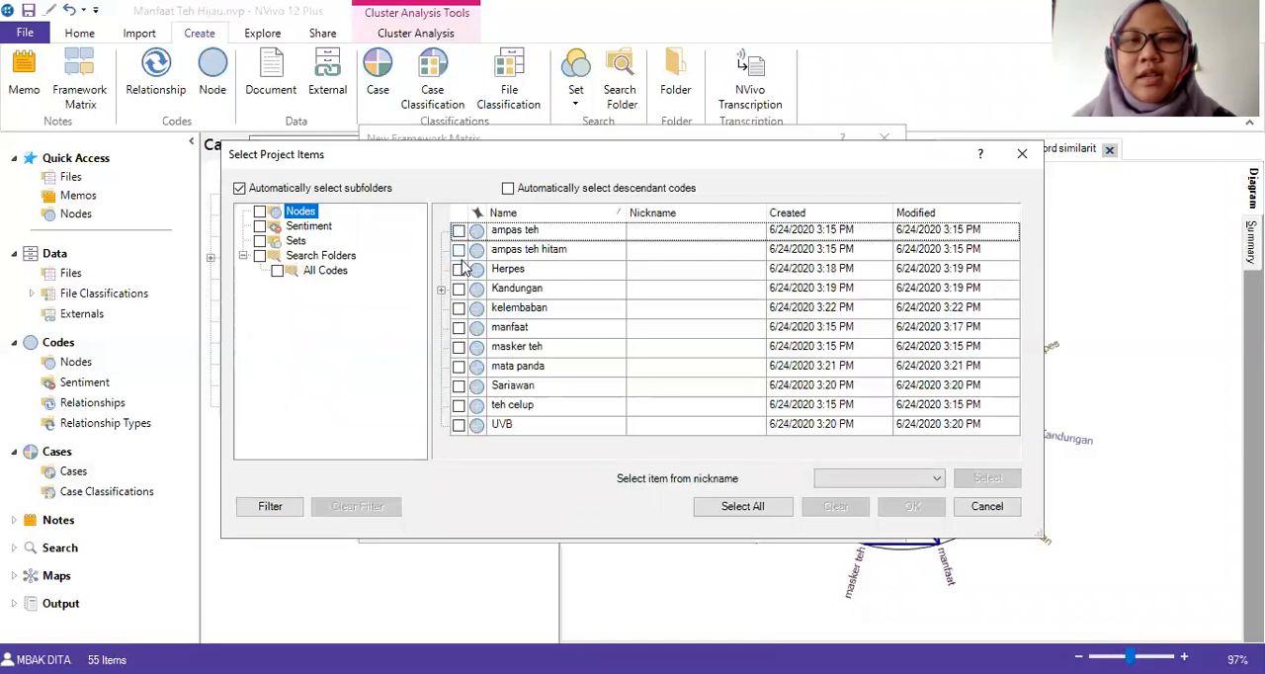
{"action": "left_click", "coordinate": [458, 269]}
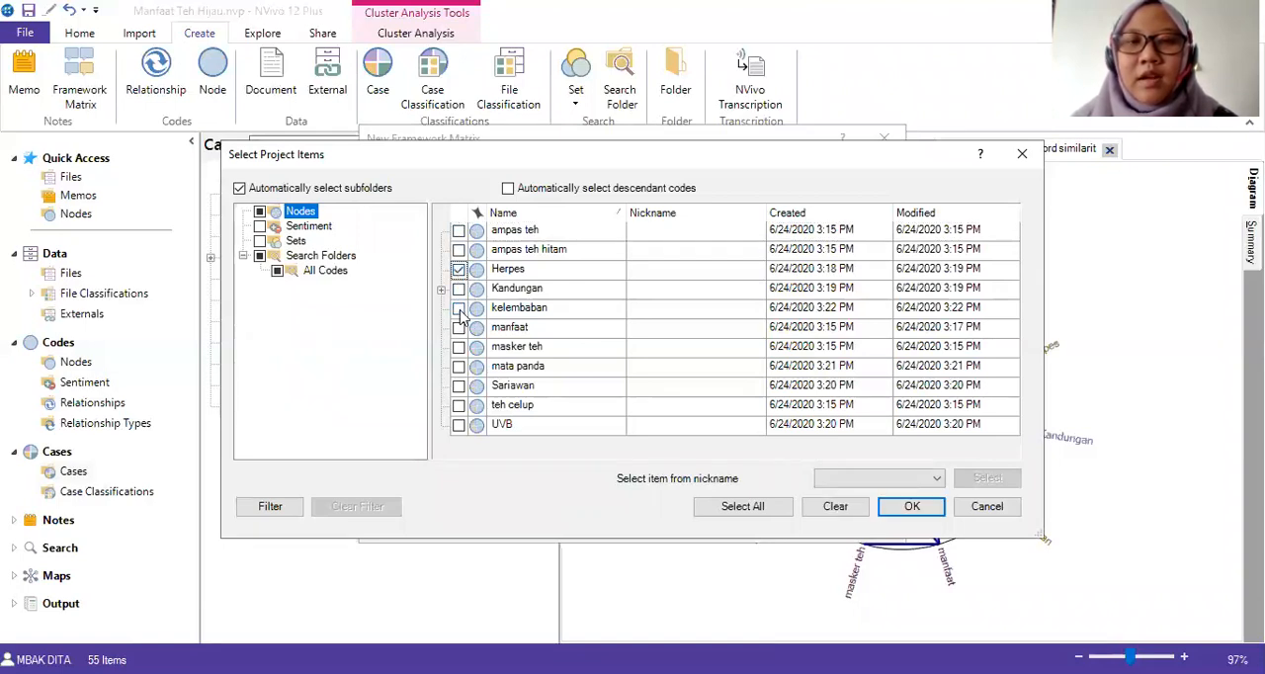
{"action": "left_click", "coordinate": [459, 309]}
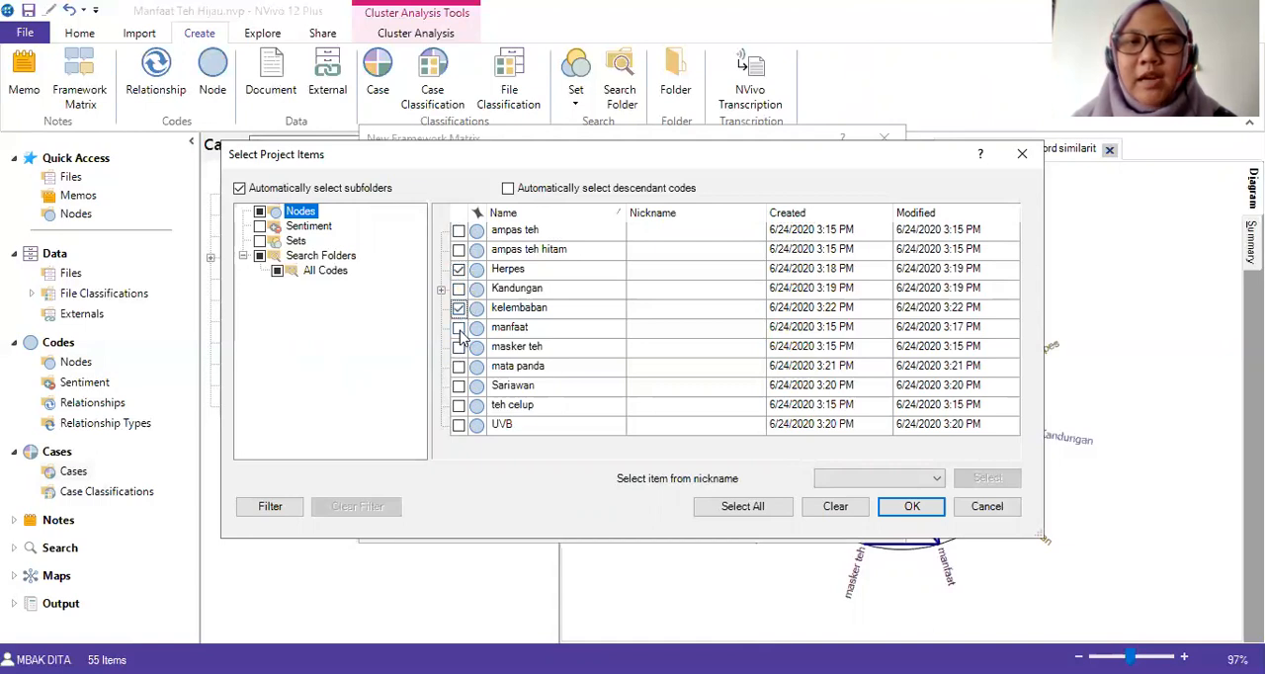
{"action": "left_click", "coordinate": [459, 347]}
{"action": "left_click", "coordinate": [458, 367]}
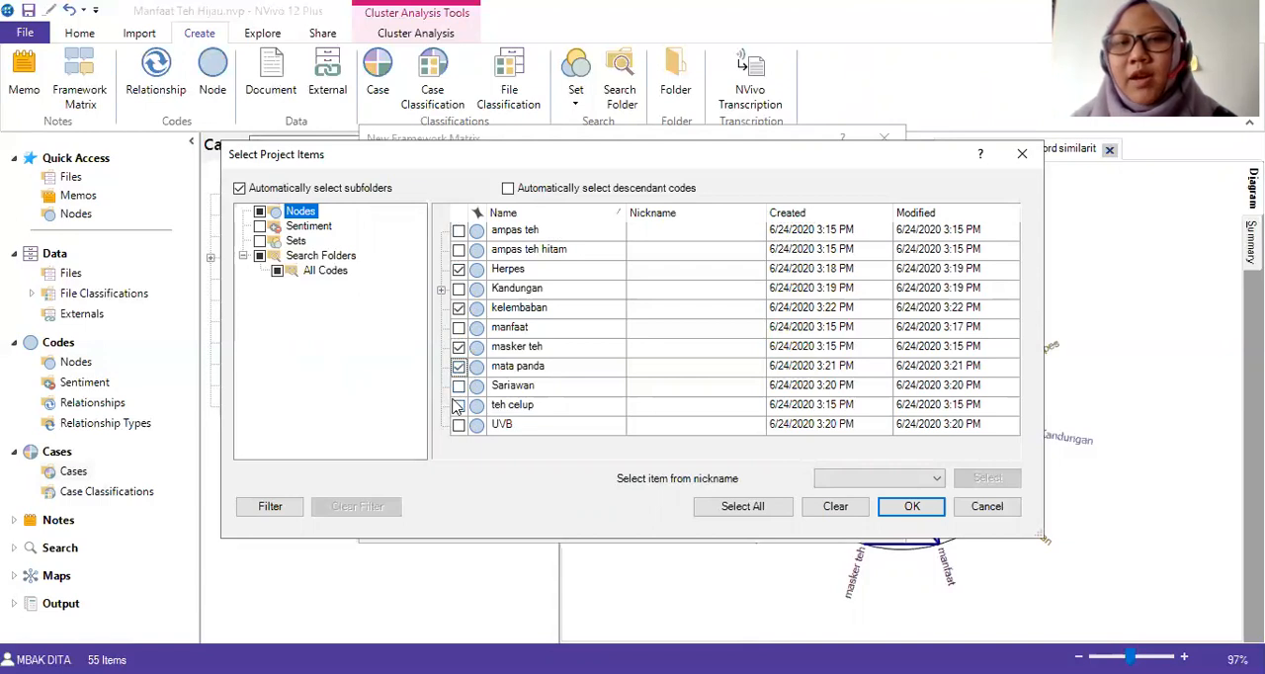
{"action": "left_click", "coordinate": [458, 386]}
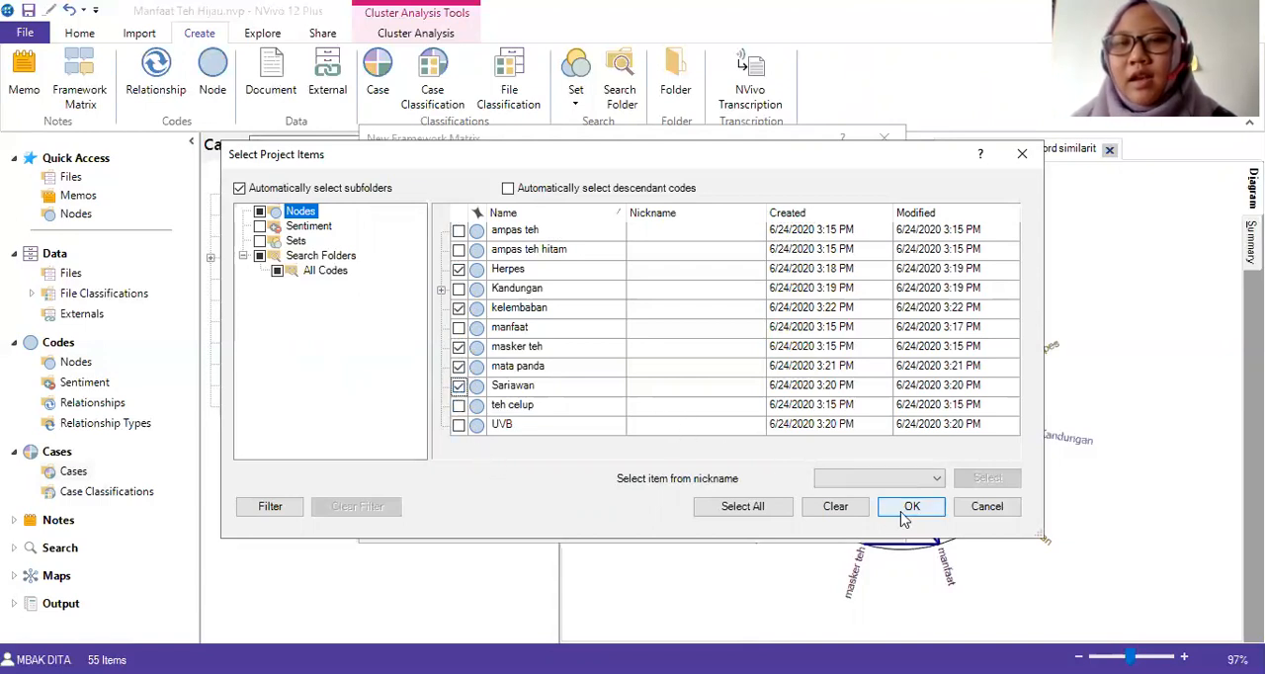
{"action": "left_click", "coordinate": [459, 425]}
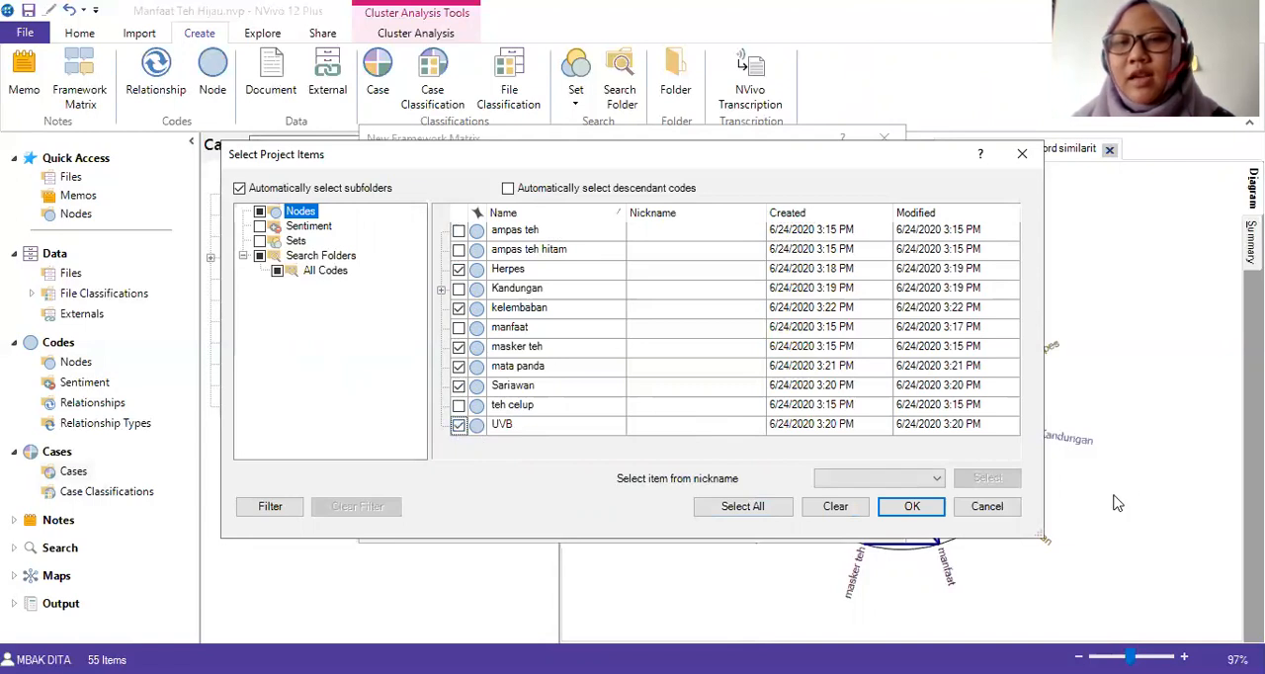
{"action": "left_click", "coordinate": [911, 506]}
{"action": "left_click", "coordinate": [773, 528]}
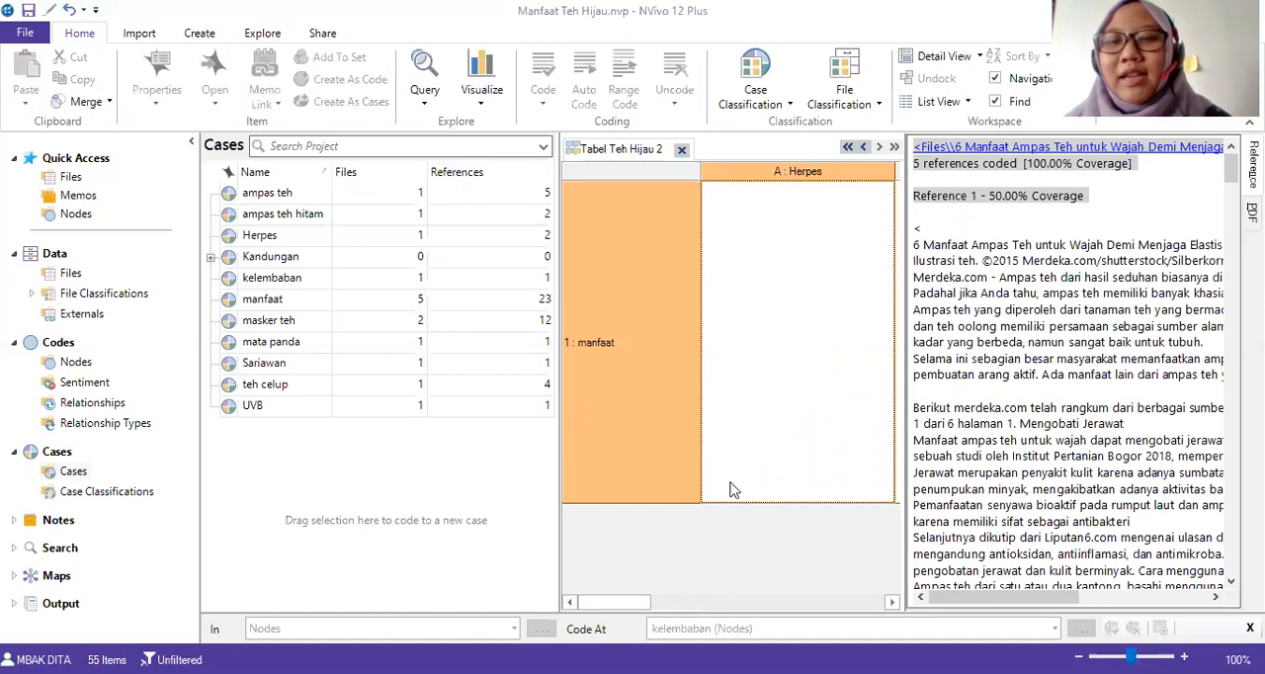
Auto summarize the "Tabel Teh Hijau 2" framework matrix for the "manfaat" row.
{"action": "left_click_drag", "start_coordinate": [626, 602], "coordinate": [536, 621]}
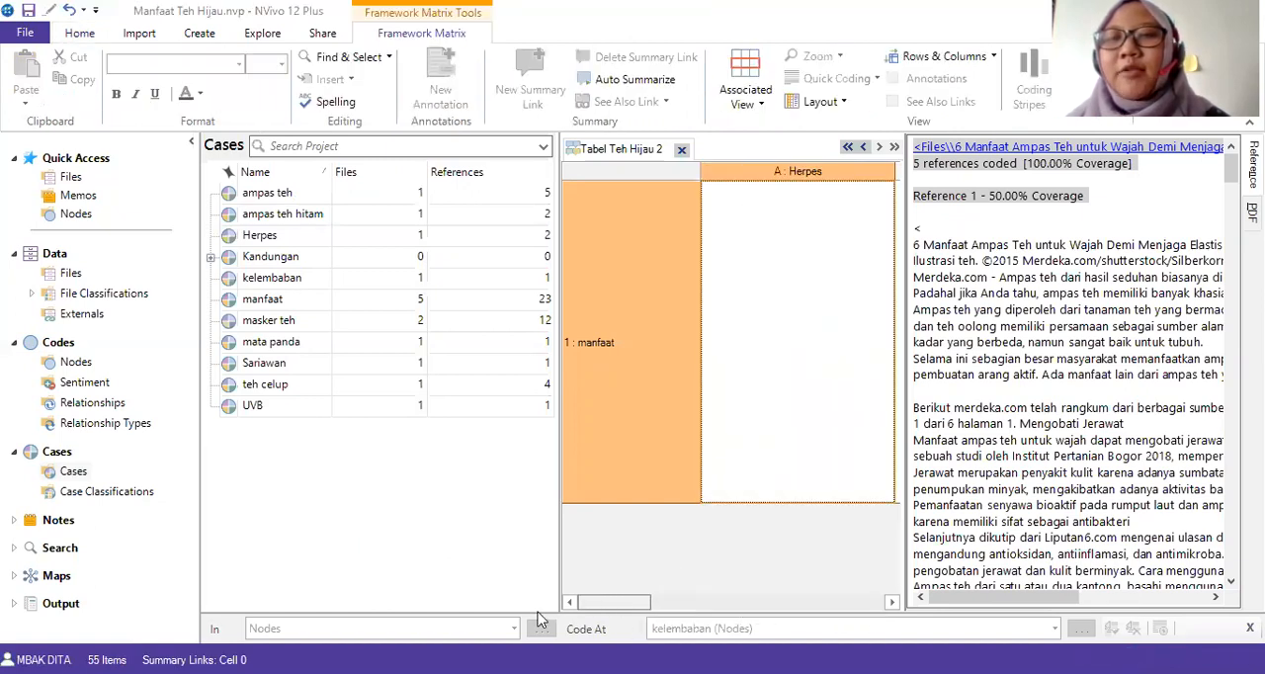
{"action": "left_click", "coordinate": [808, 293]}
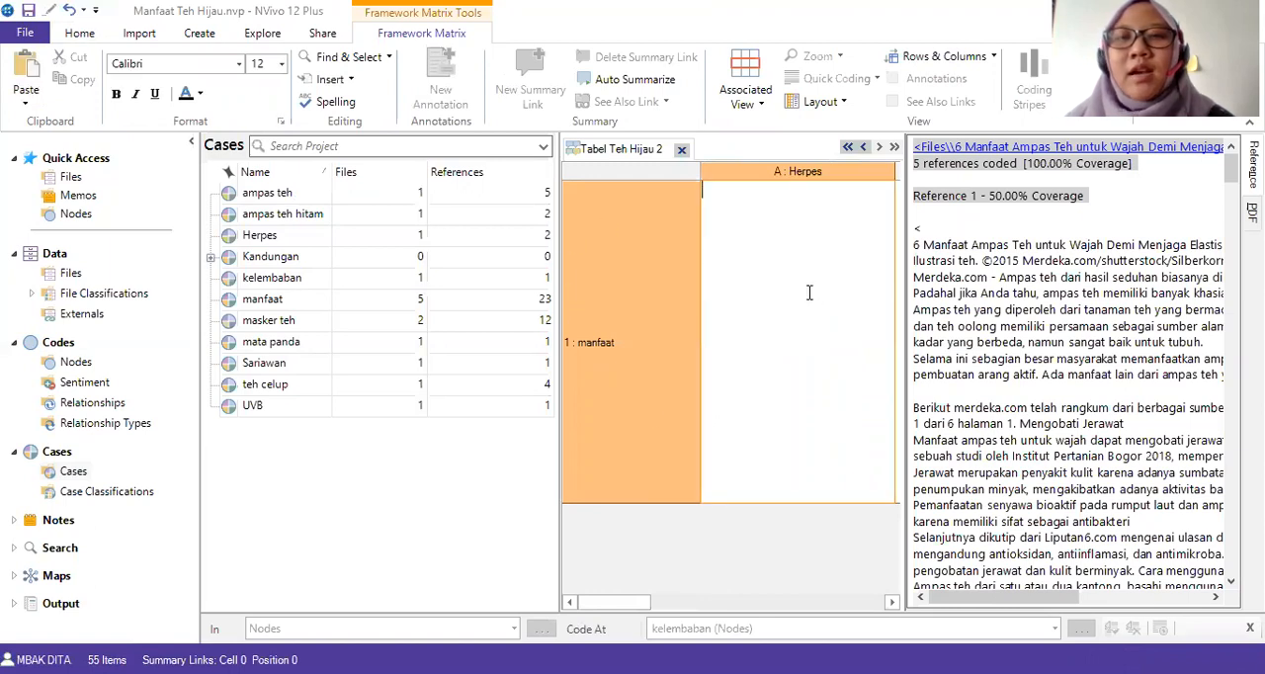
{"action": "left_click", "coordinate": [620, 81]}
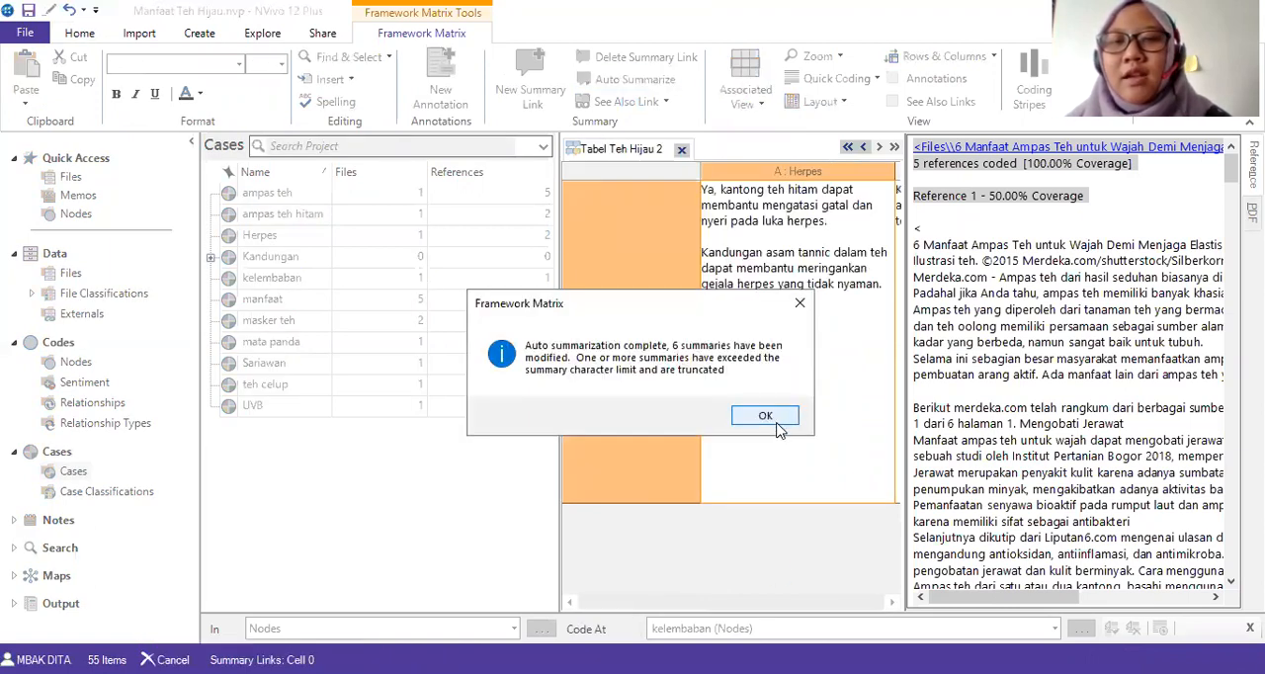
{"action": "left_click", "coordinate": [776, 423]}
Review the UVB column's summary and look through the coded source references of the "manfaat" case.
{"action": "left_click_drag", "start_coordinate": [607, 613], "coordinate": [848, 630]}
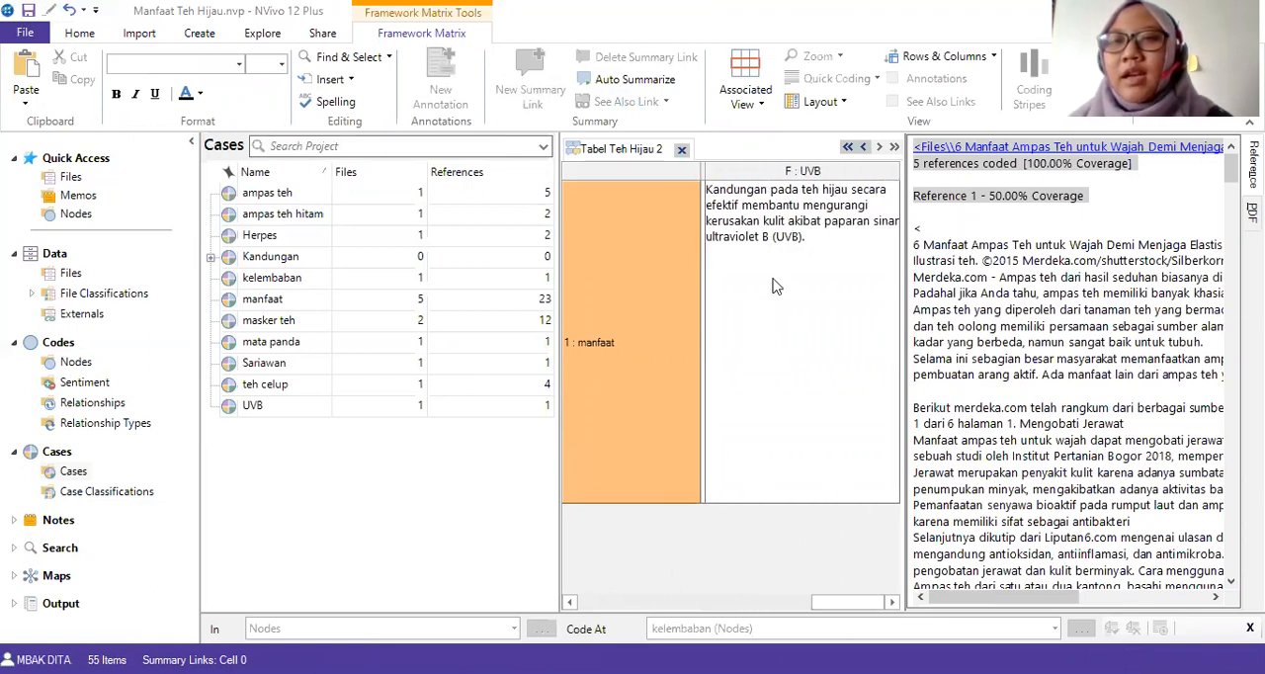
{"action": "left_click", "coordinate": [772, 207]}
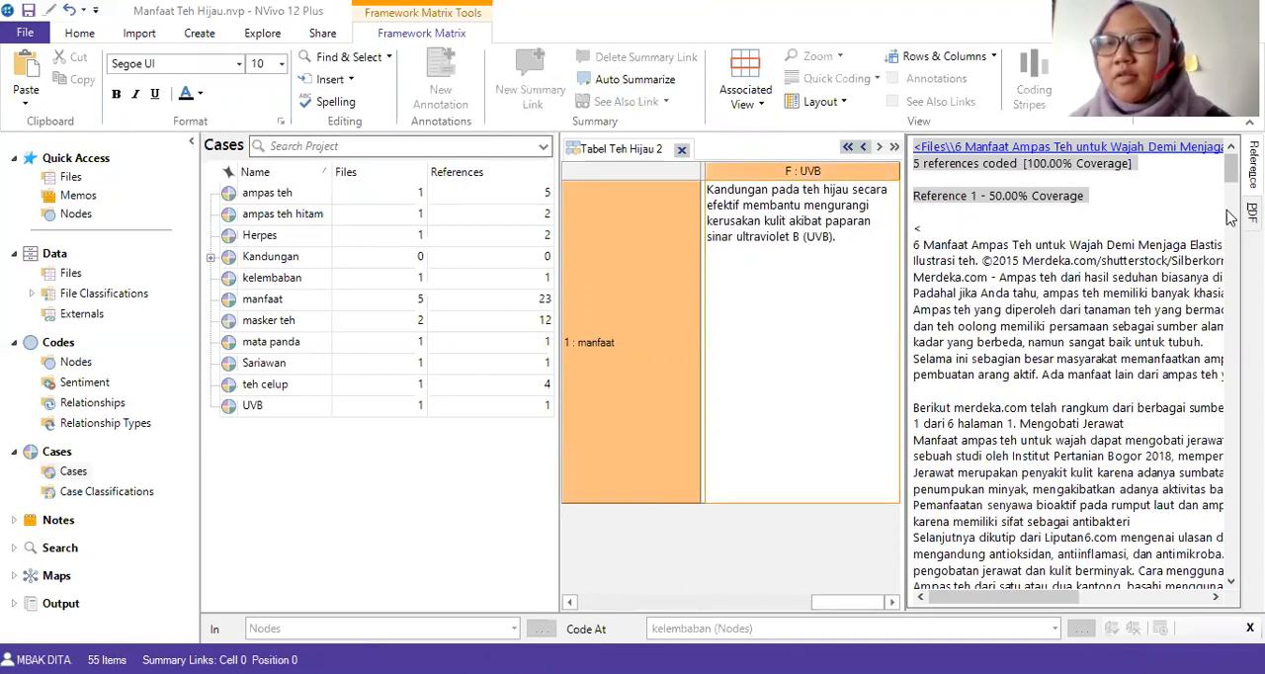
{"action": "left_click", "coordinate": [429, 532]}
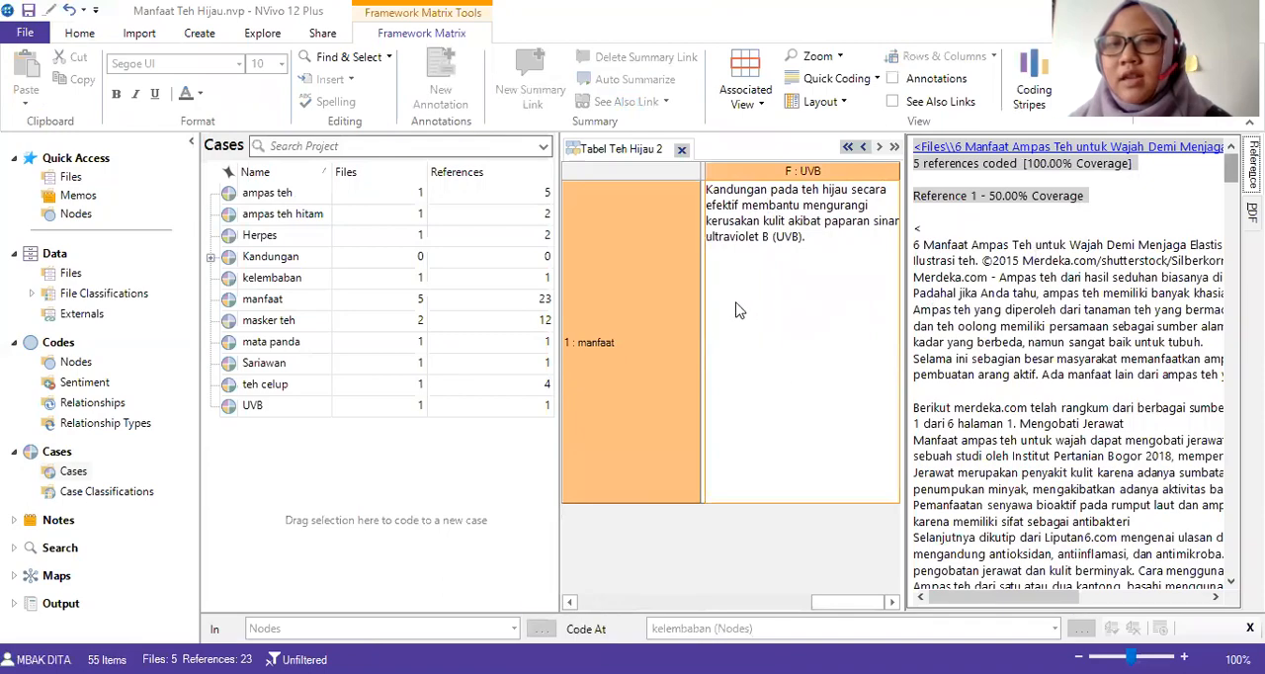
{"action": "left_click_drag", "start_coordinate": [1232, 178], "coordinate": [1231, 505]}
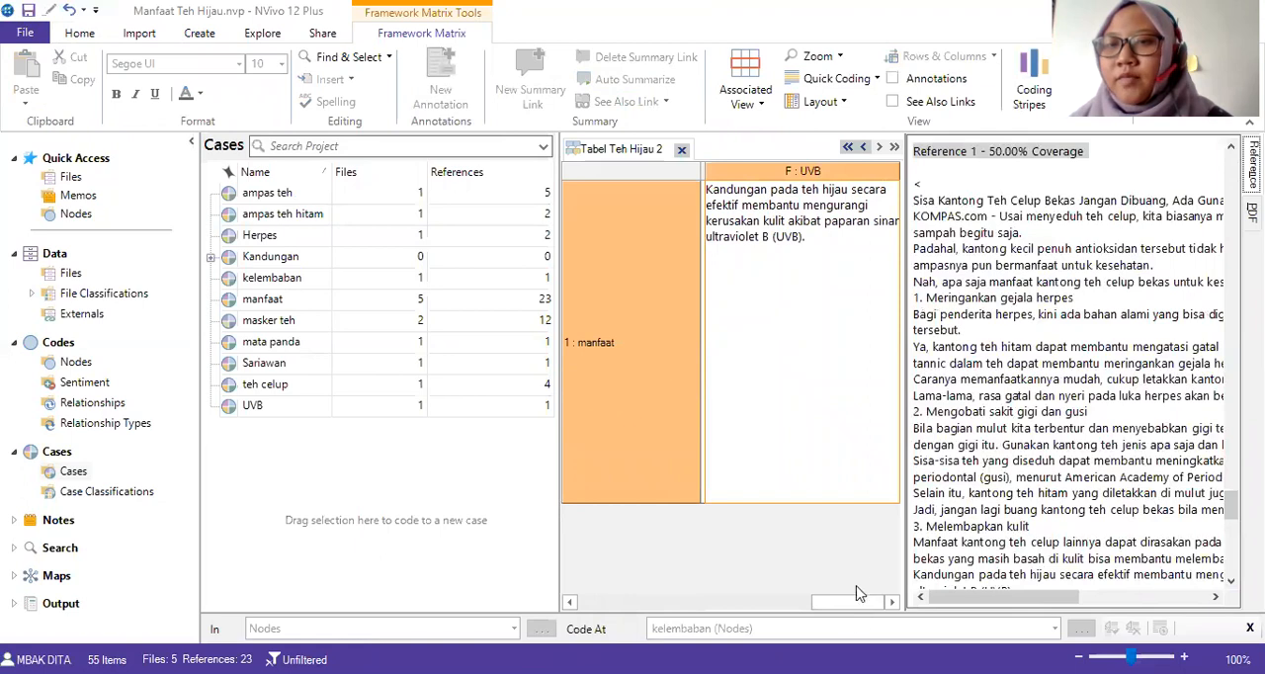
Compare the Herpes column's summary with the matching passage about black tea bags in the coded source references.
{"action": "left_click_drag", "start_coordinate": [850, 602], "coordinate": [591, 607]}
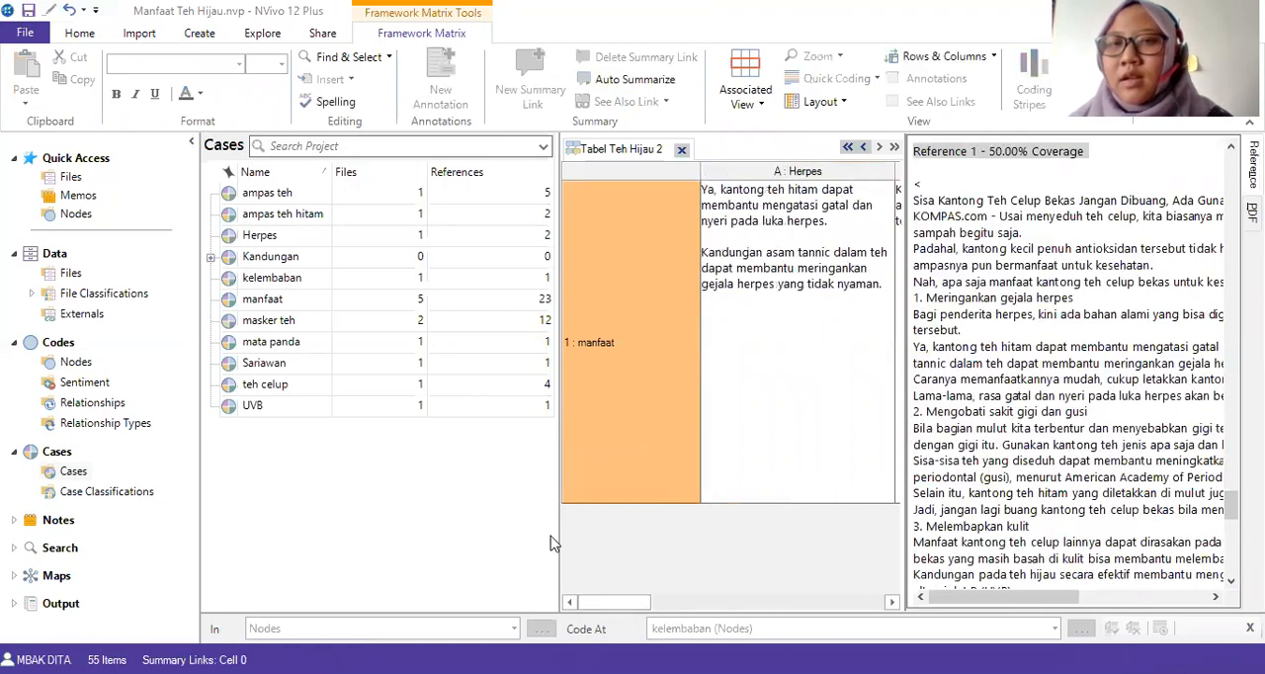
{"action": "left_click", "coordinate": [743, 198]}
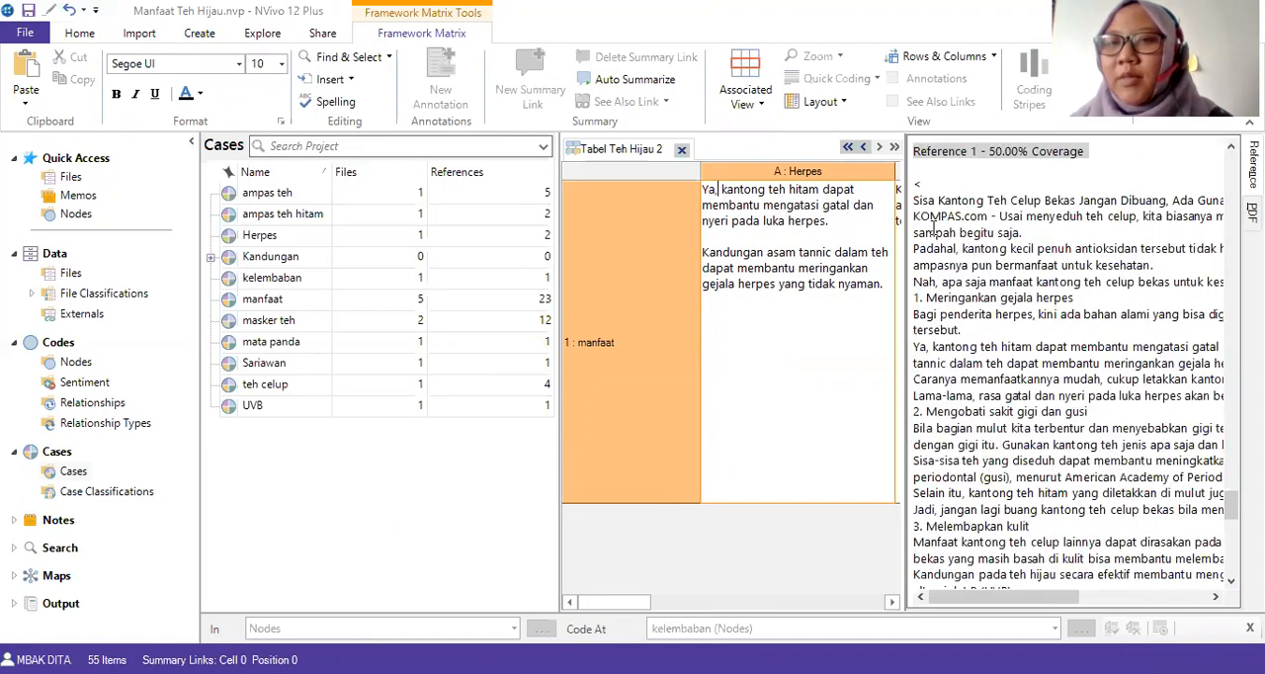
{"action": "scroll", "coordinate": [1004, 249], "scroll_direction": "down", "scroll_amount": 3}
{"action": "scroll", "coordinate": [1009, 288], "scroll_direction": "up", "scroll_amount": 1}
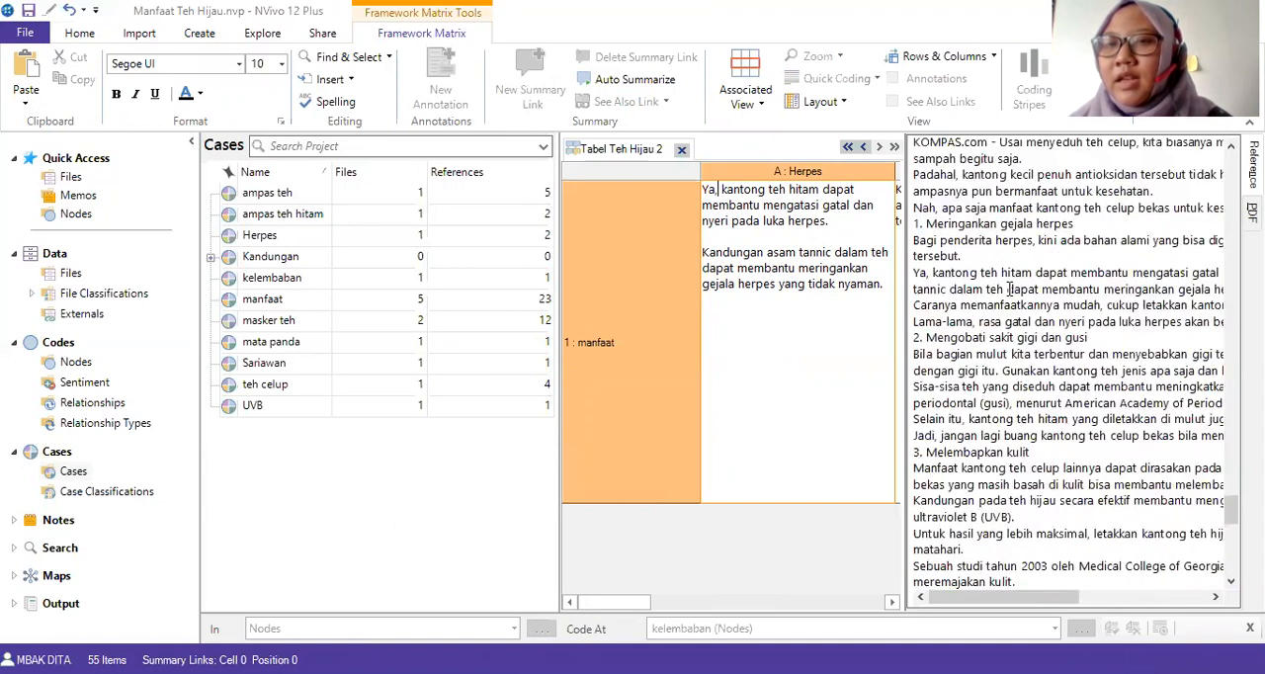
{"action": "left_click_drag", "start_coordinate": [915, 269], "coordinate": [1156, 322]}
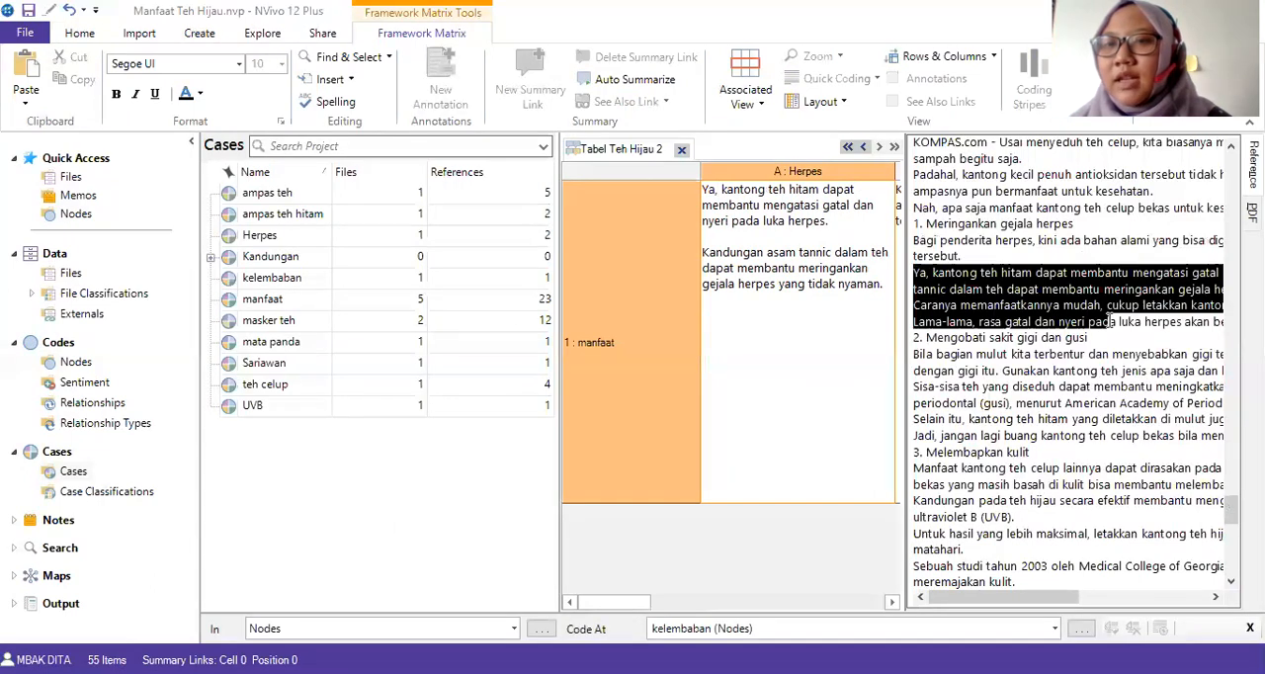
{"action": "scroll", "coordinate": [1105, 323], "scroll_direction": "up", "scroll_amount": 3}
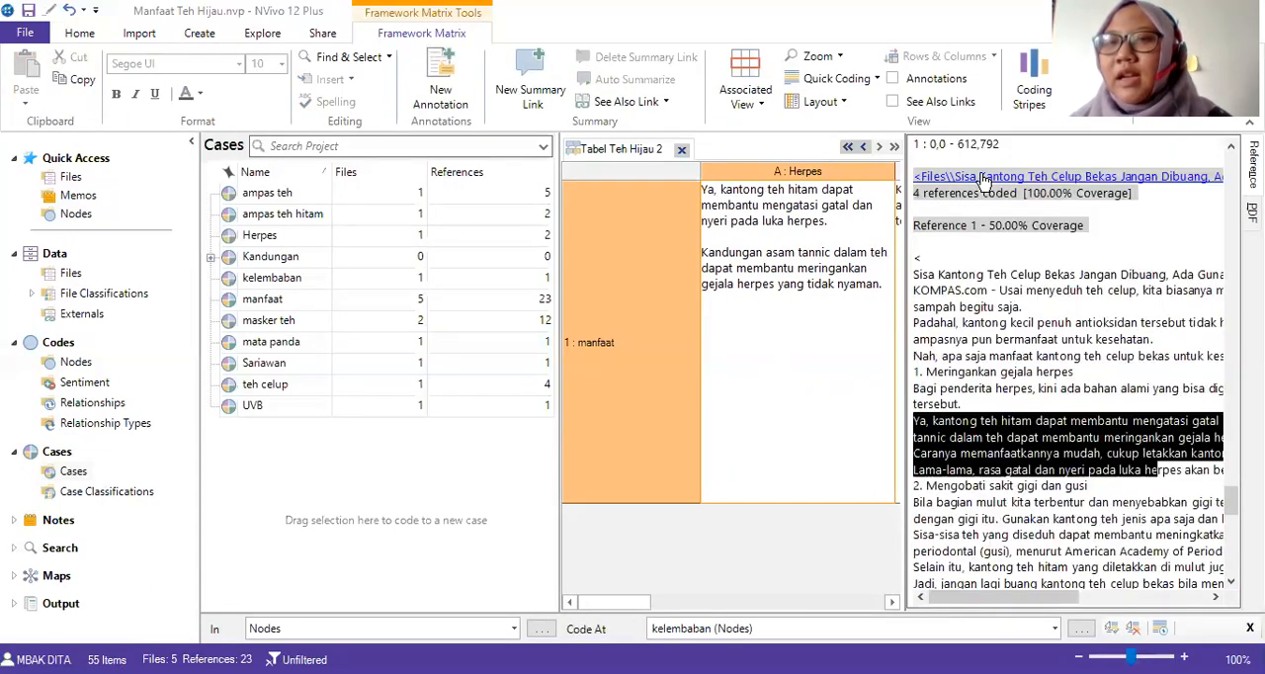
Open the source PDF "Sisa Kantong Teh Celup Bekas" from the coded references to view the herpes passage, and close it.
{"action": "left_click", "coordinate": [983, 181]}
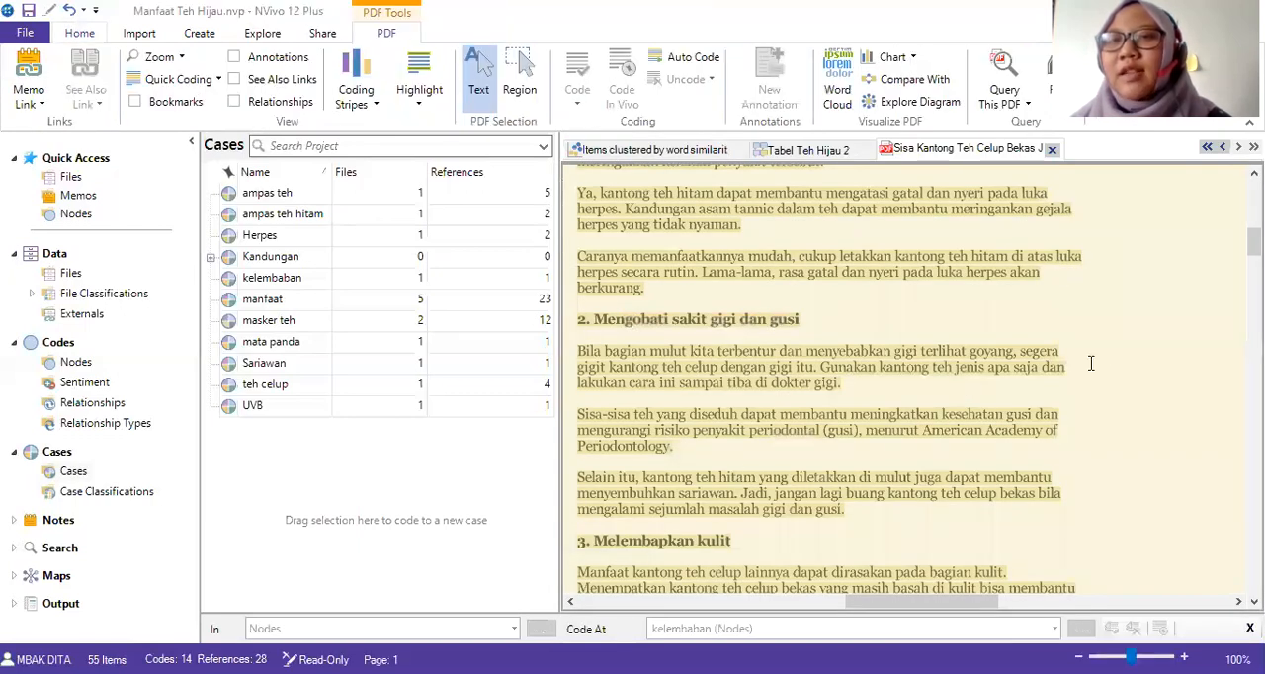
{"action": "left_click", "coordinate": [1055, 152]}
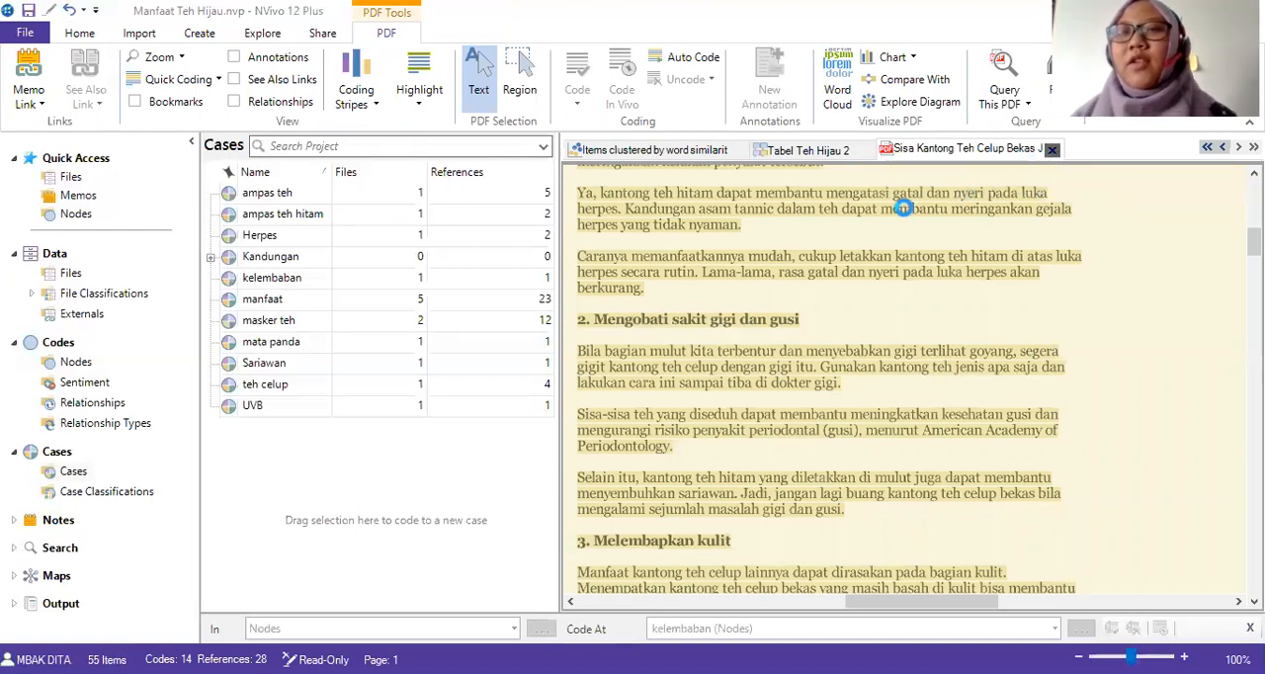